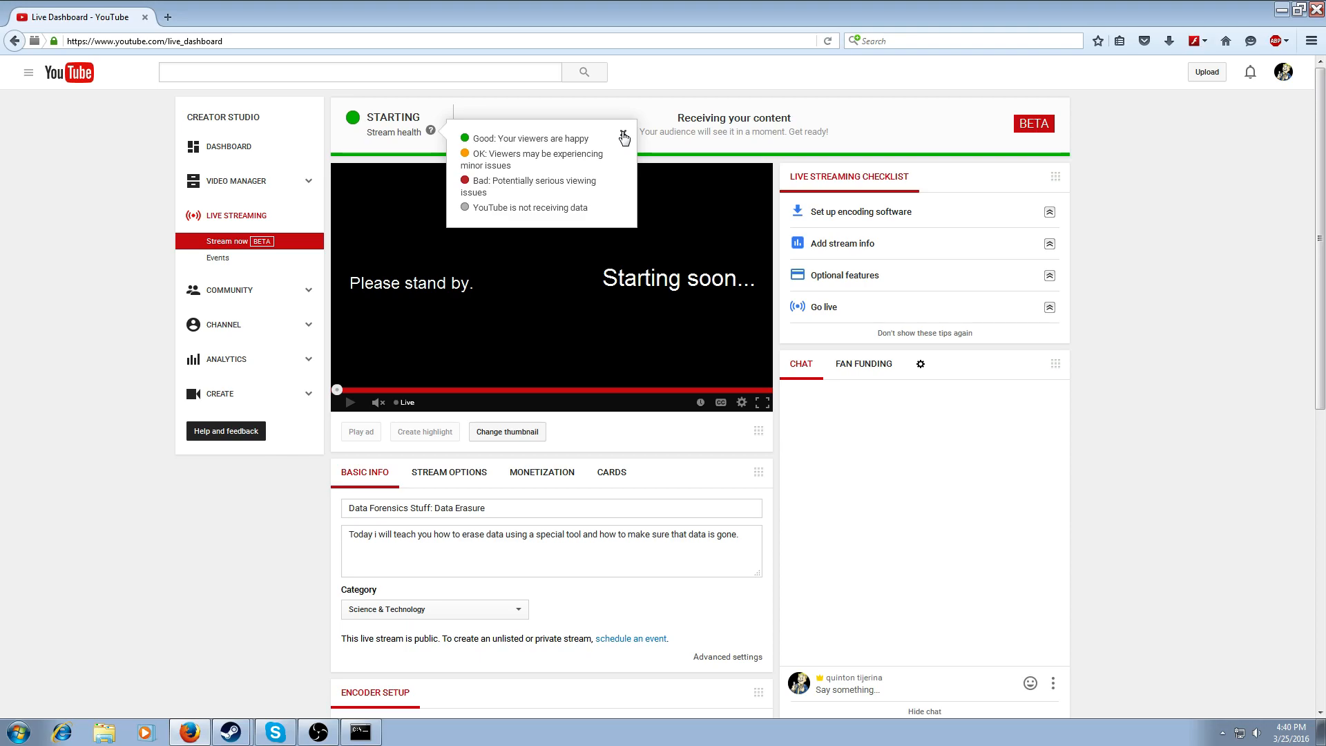
Step: Dismiss the stream health popup, toggle OBS until the Data Erasure stream is live, then minimize Firefox
{"action": "left_click", "coordinate": [624, 138]}
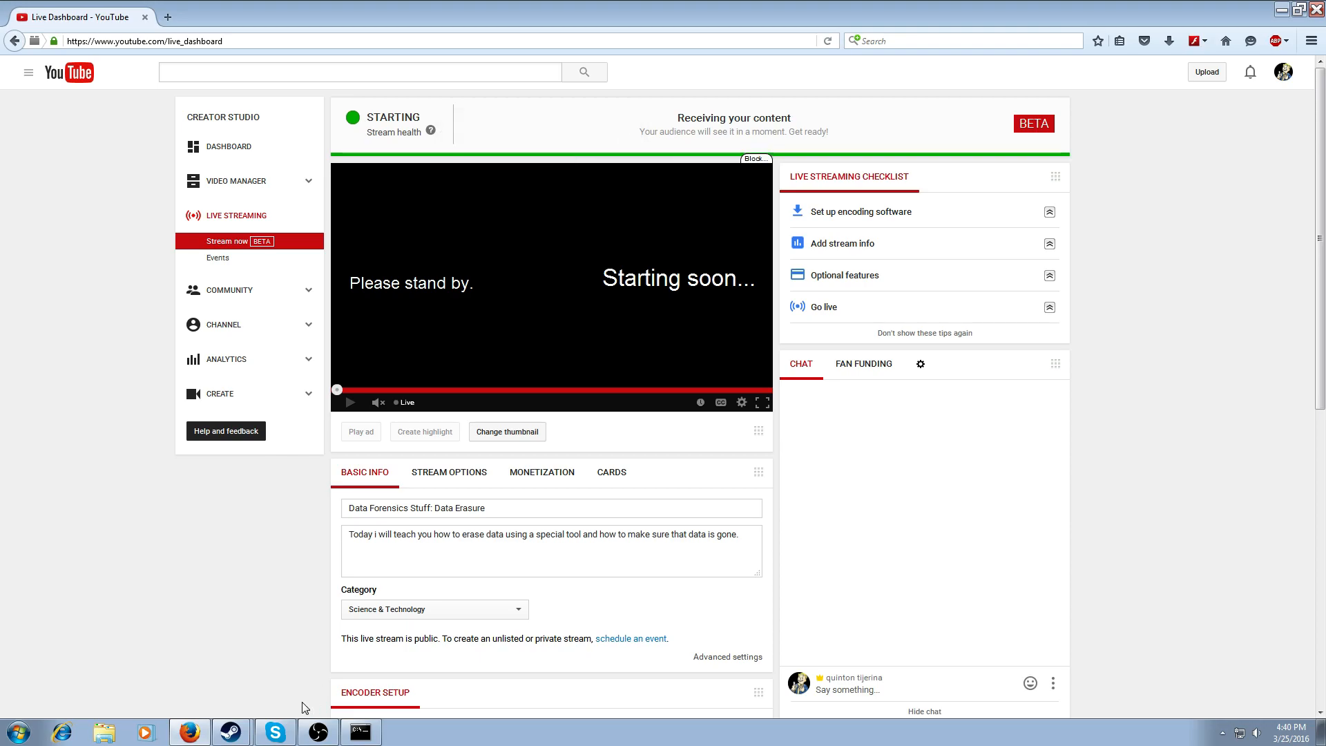
{"action": "left_click", "coordinate": [319, 734]}
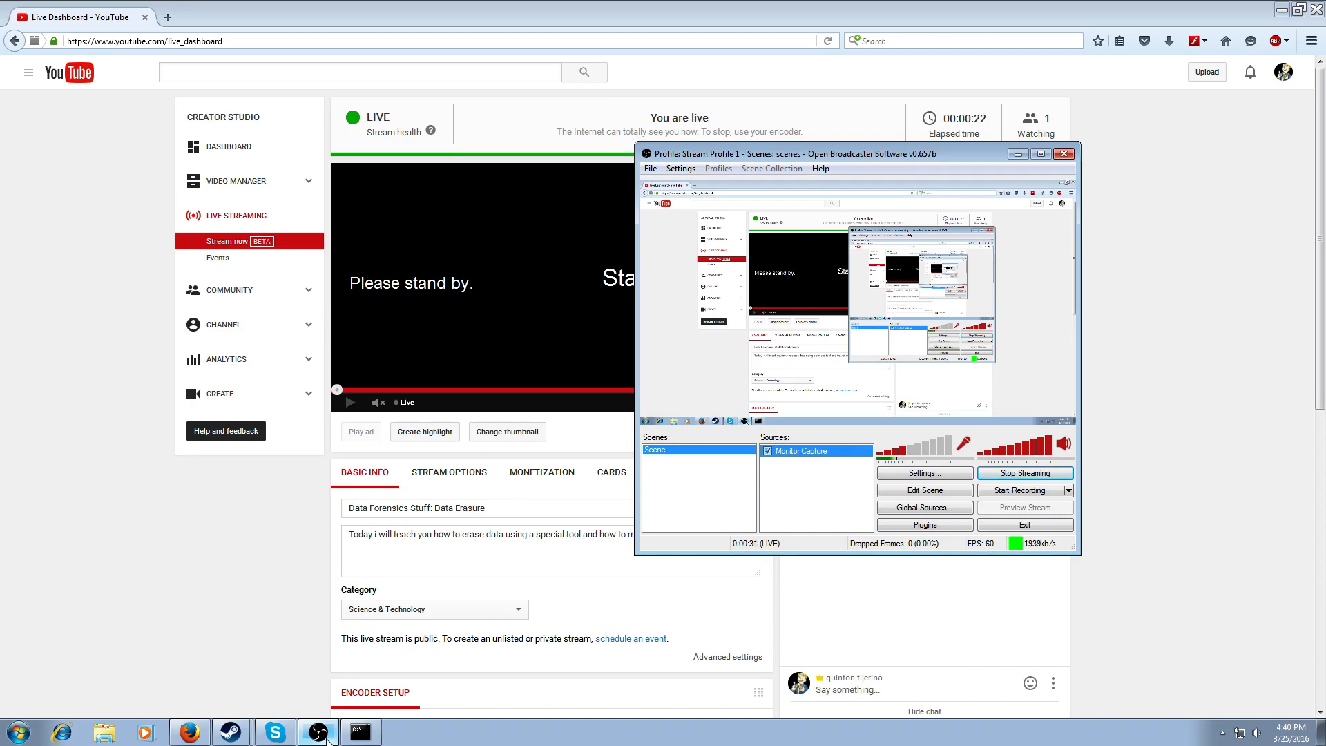
{"action": "left_click", "coordinate": [319, 732]}
{"action": "left_click", "coordinate": [327, 736]}
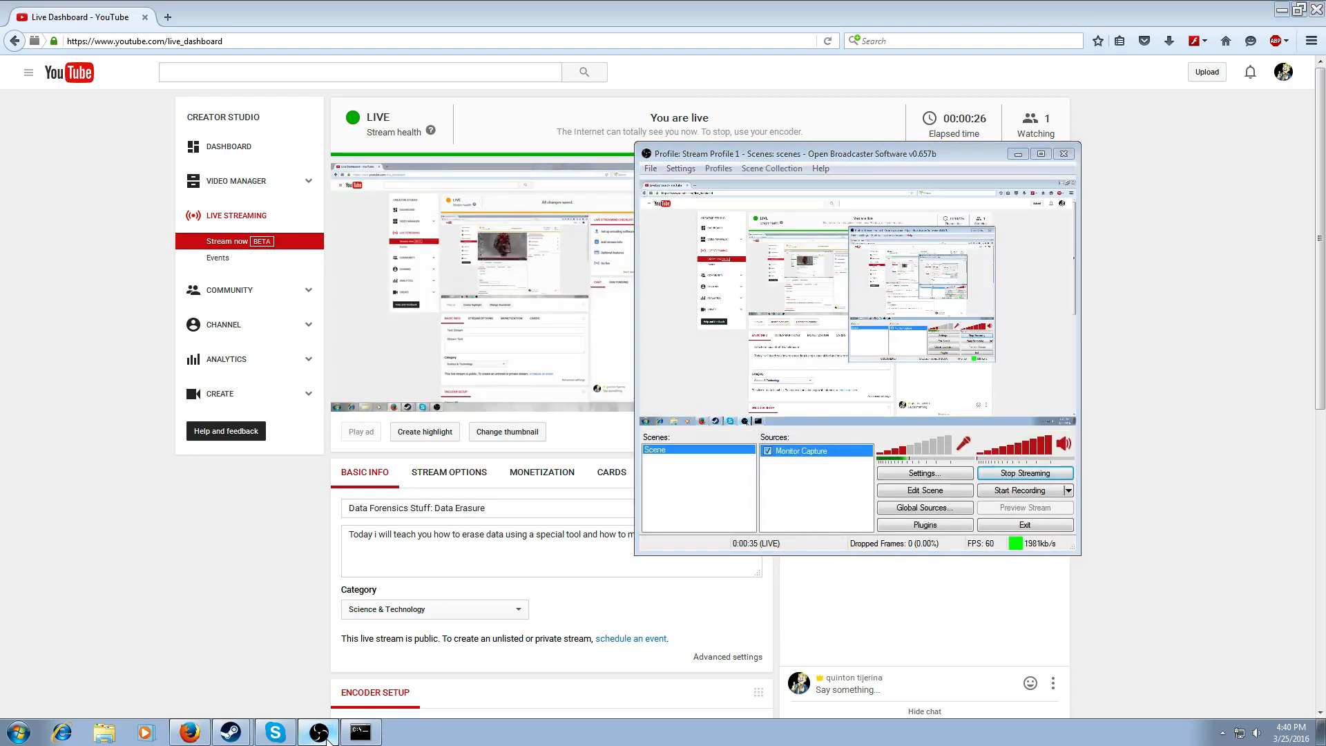
{"action": "left_click", "coordinate": [328, 736]}
{"action": "left_click", "coordinate": [1279, 9]}
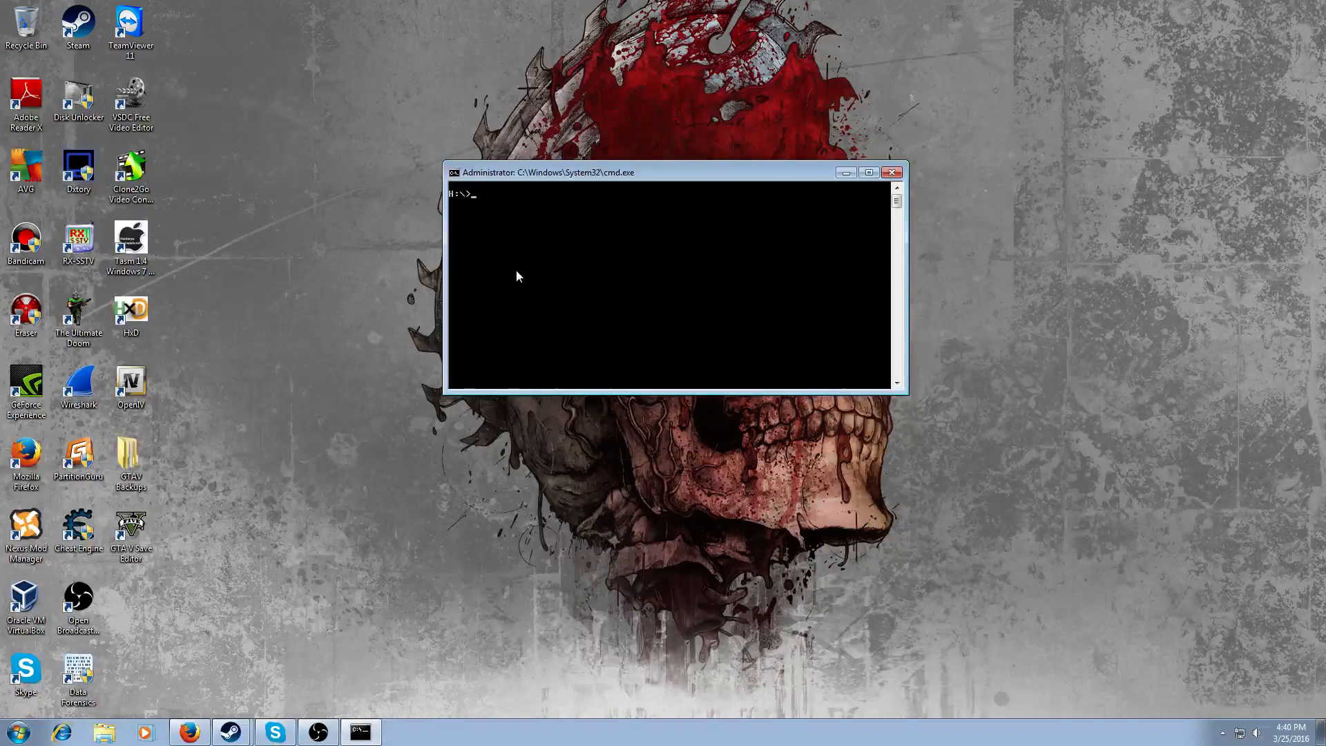
Step: Close the command prompt and open Company_Documents on IBM Deskstar (H:) in Explorer
{"action": "left_click_drag", "start_coordinate": [582, 176], "coordinate": [313, 85]}
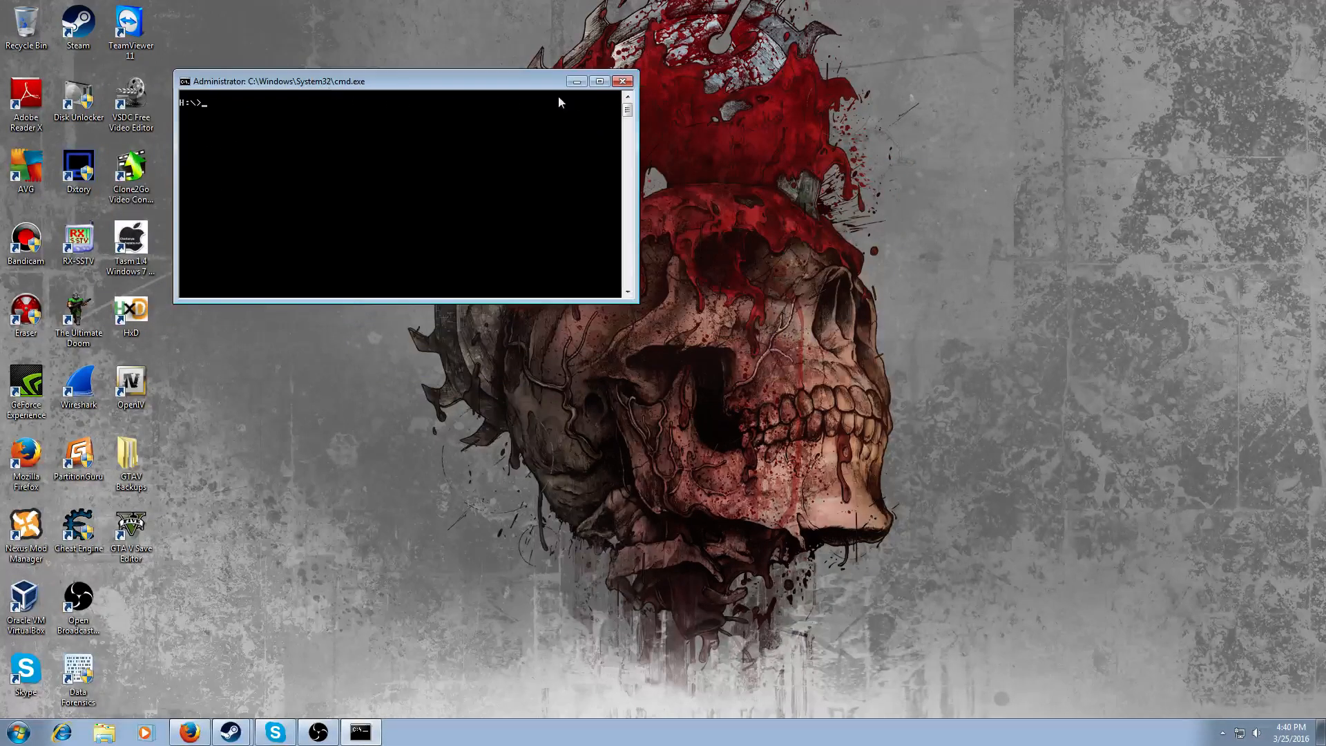
{"action": "left_click", "coordinate": [622, 81]}
{"action": "left_click", "coordinate": [104, 733]}
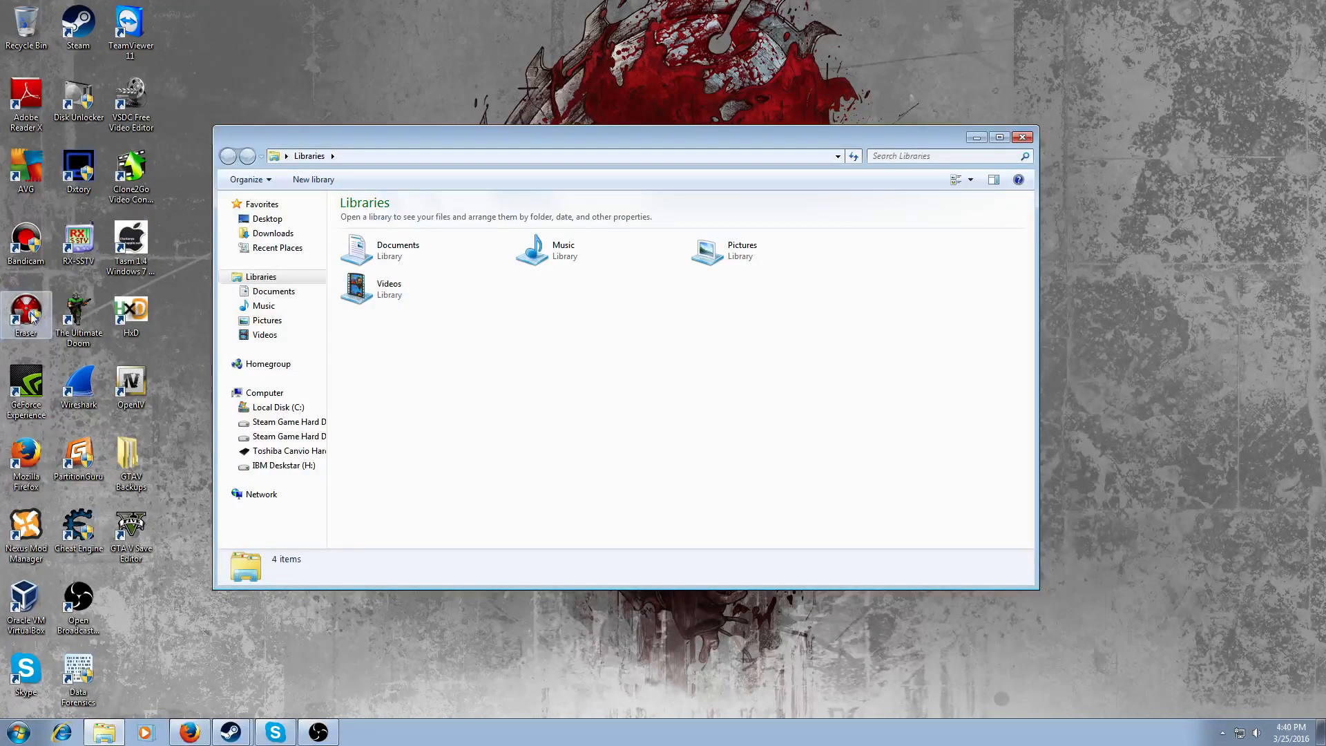
{"action": "left_click", "coordinate": [276, 394]}
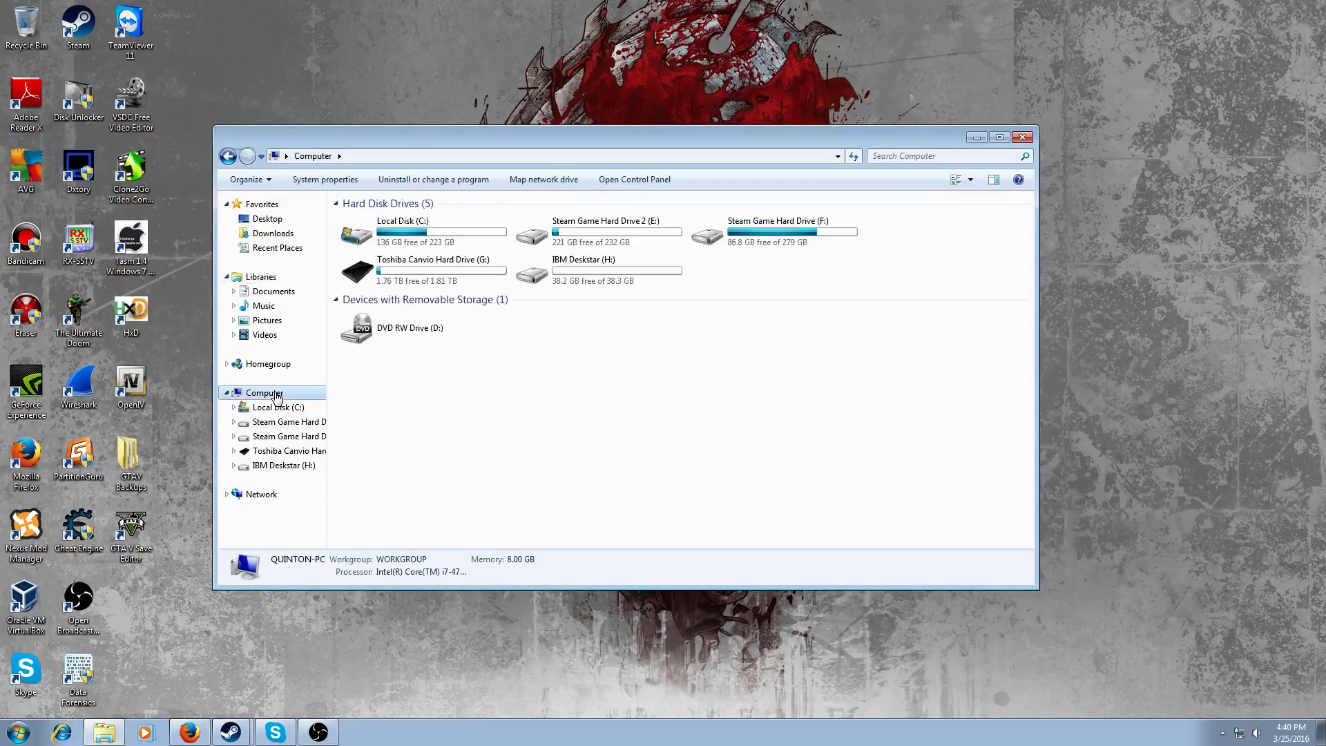
{"action": "double_click", "coordinate": [638, 278]}
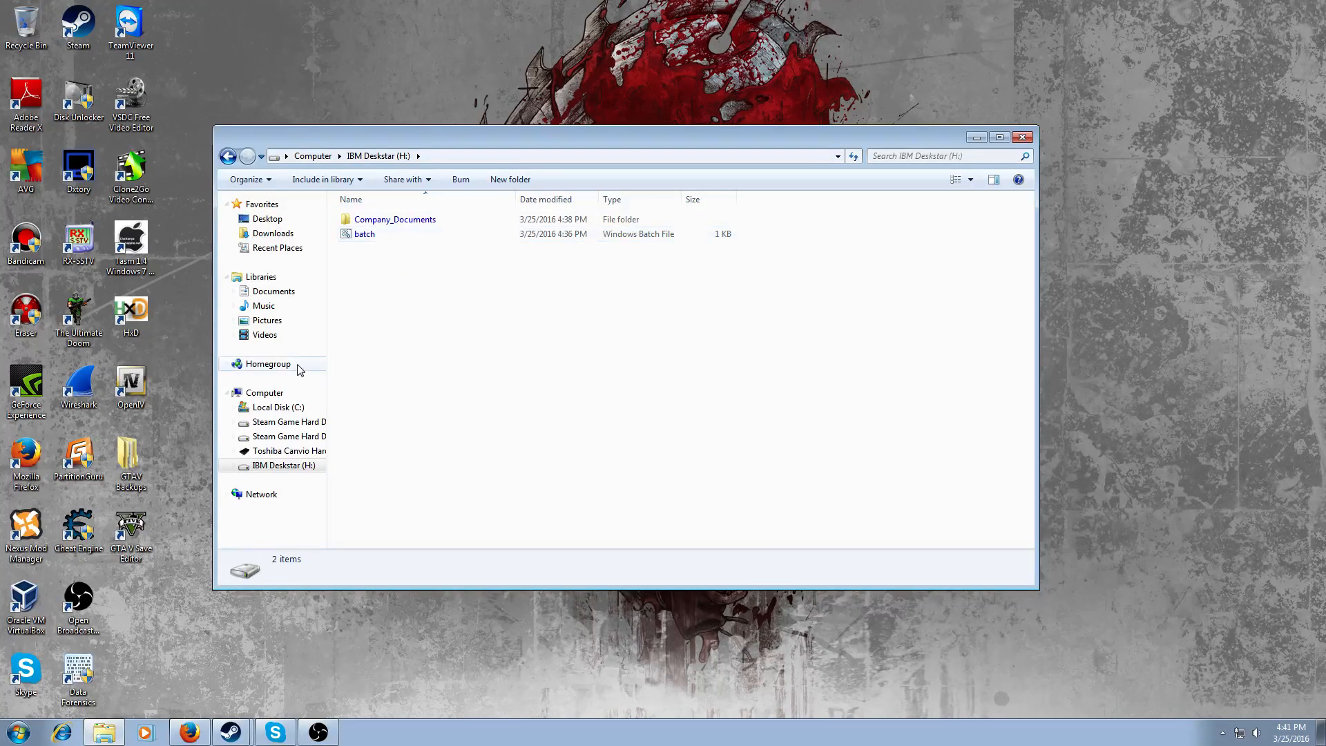
{"action": "double_click", "coordinate": [392, 222]}
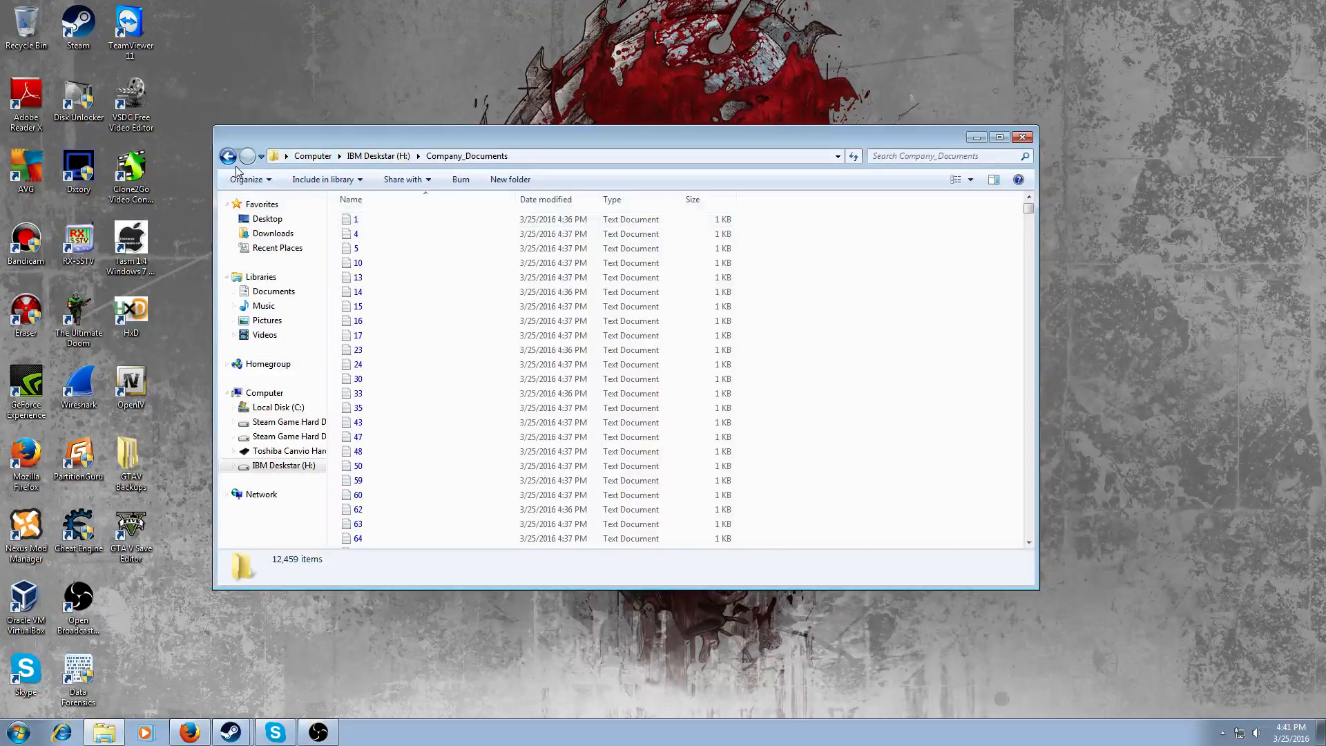
Step: Reopen Company_Documents to check its 12,459 files, then back out to the drive list and close Explorer
{"action": "key", "text": "BackSpace"}
{"action": "left_click", "coordinate": [436, 220]}
{"action": "double_click", "coordinate": [463, 226]}
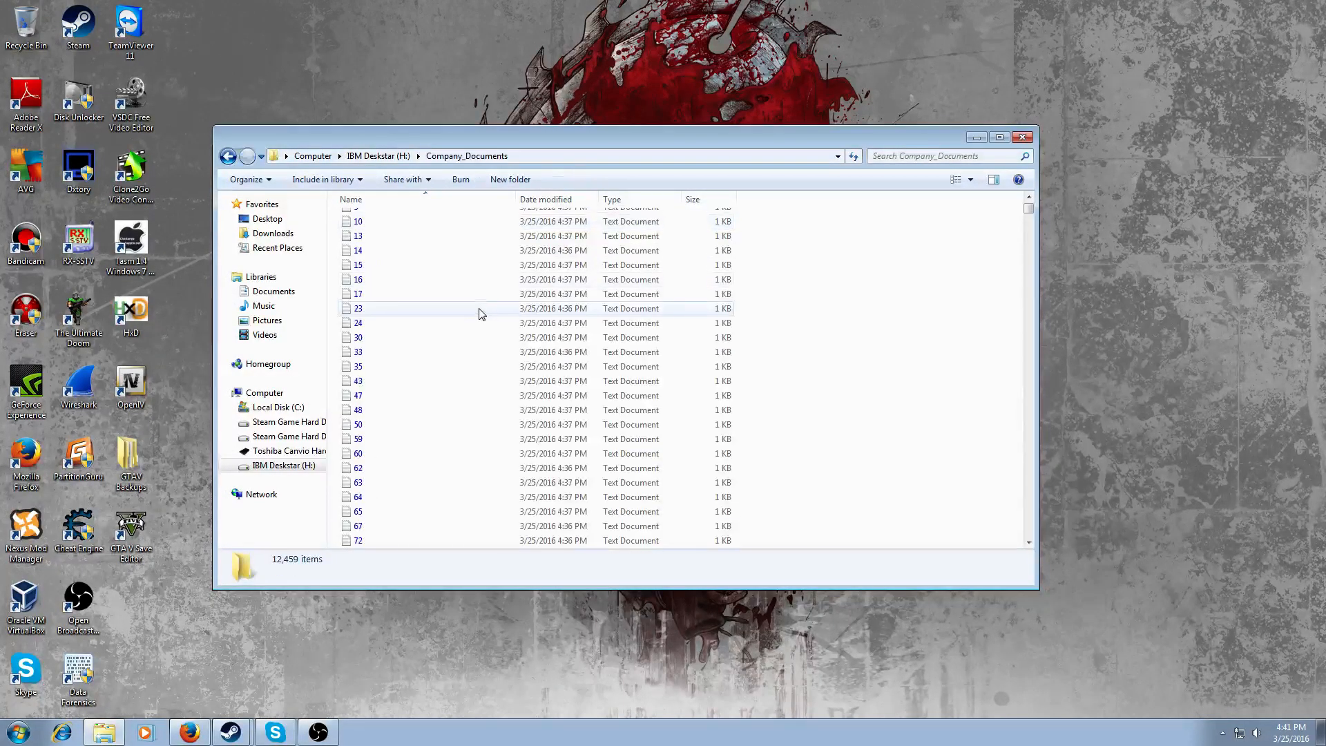
{"action": "type", "text": "204692037"}
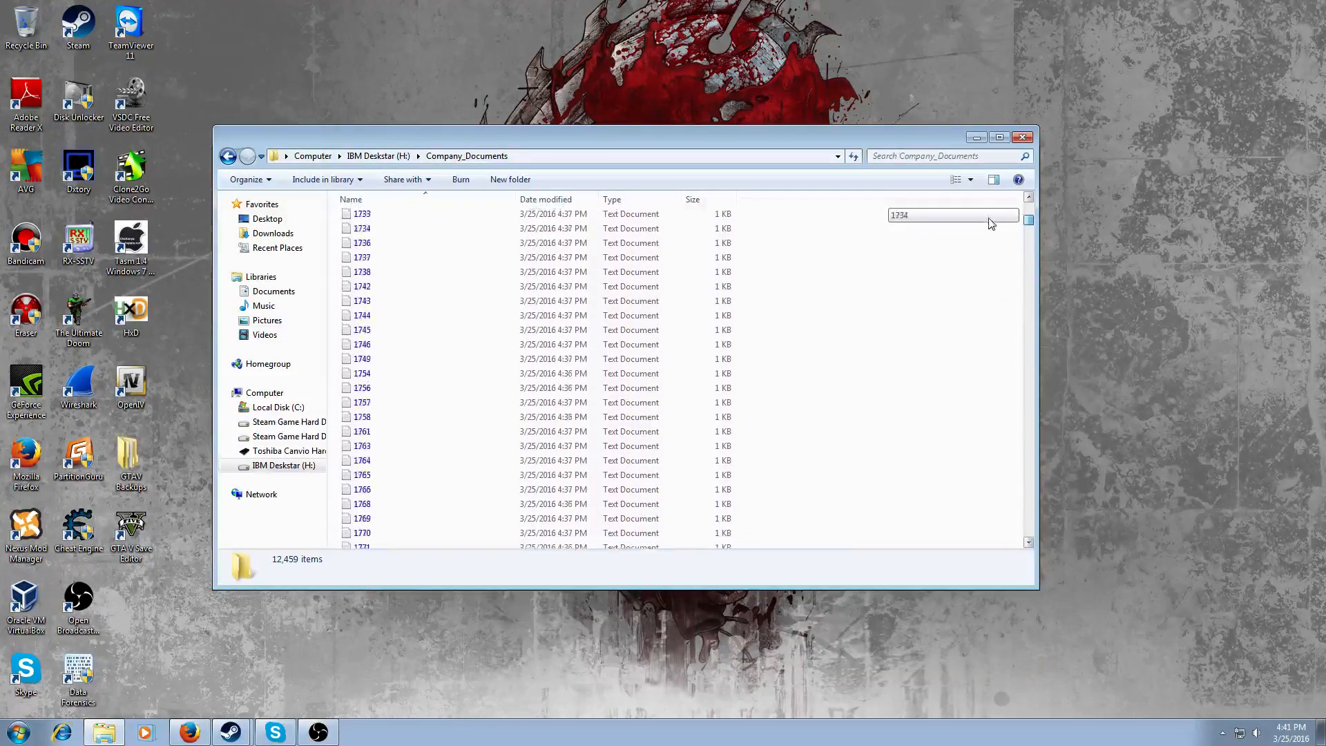
{"action": "left_click", "coordinate": [230, 159]}
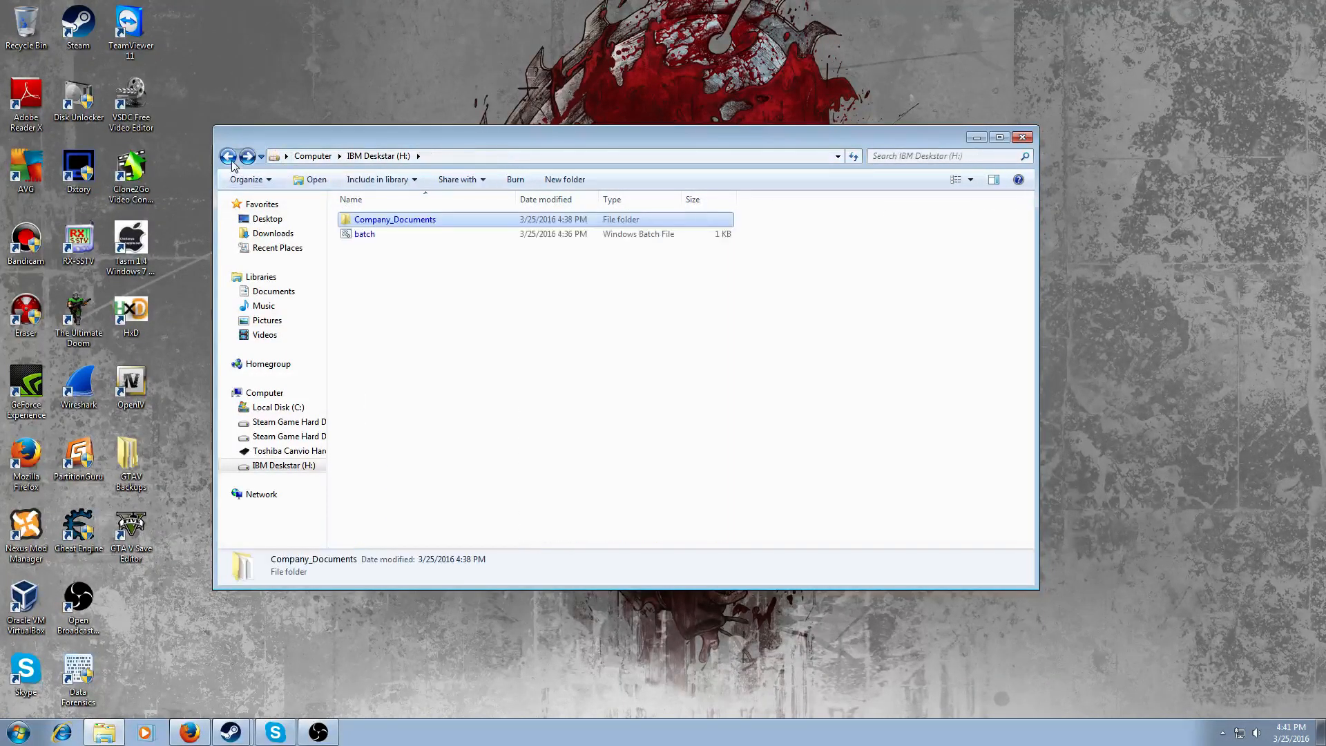
{"action": "left_click", "coordinate": [230, 159]}
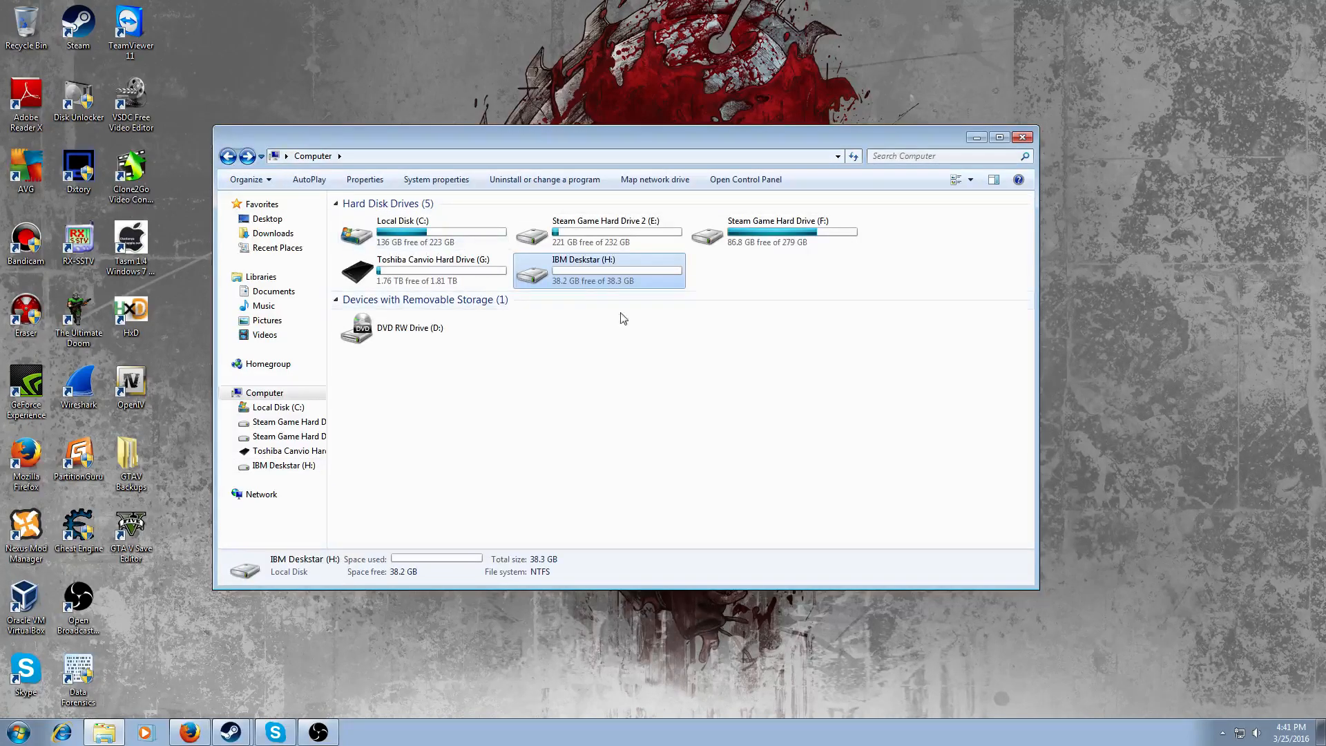
{"action": "left_click", "coordinate": [1022, 137]}
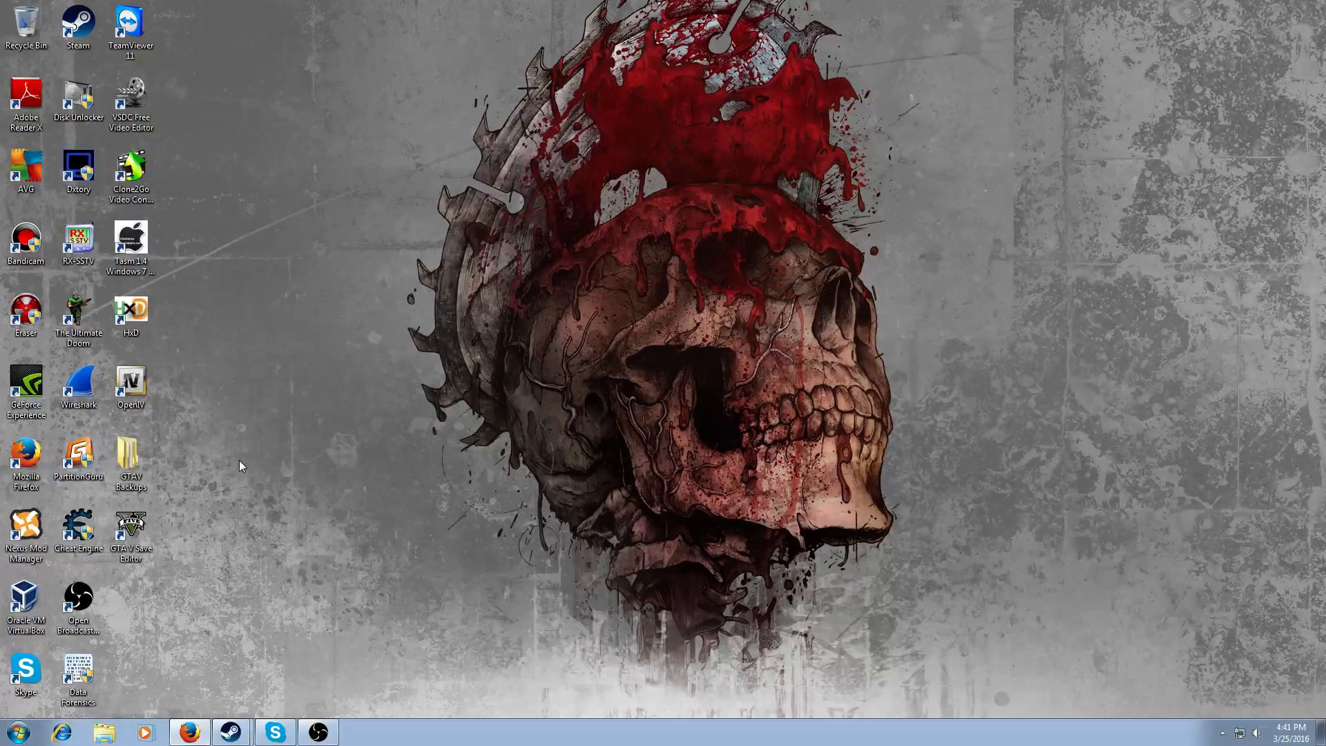
Step: Launch Eraser and start a new erase task from the empty schedule
{"action": "left_click", "coordinate": [27, 319]}
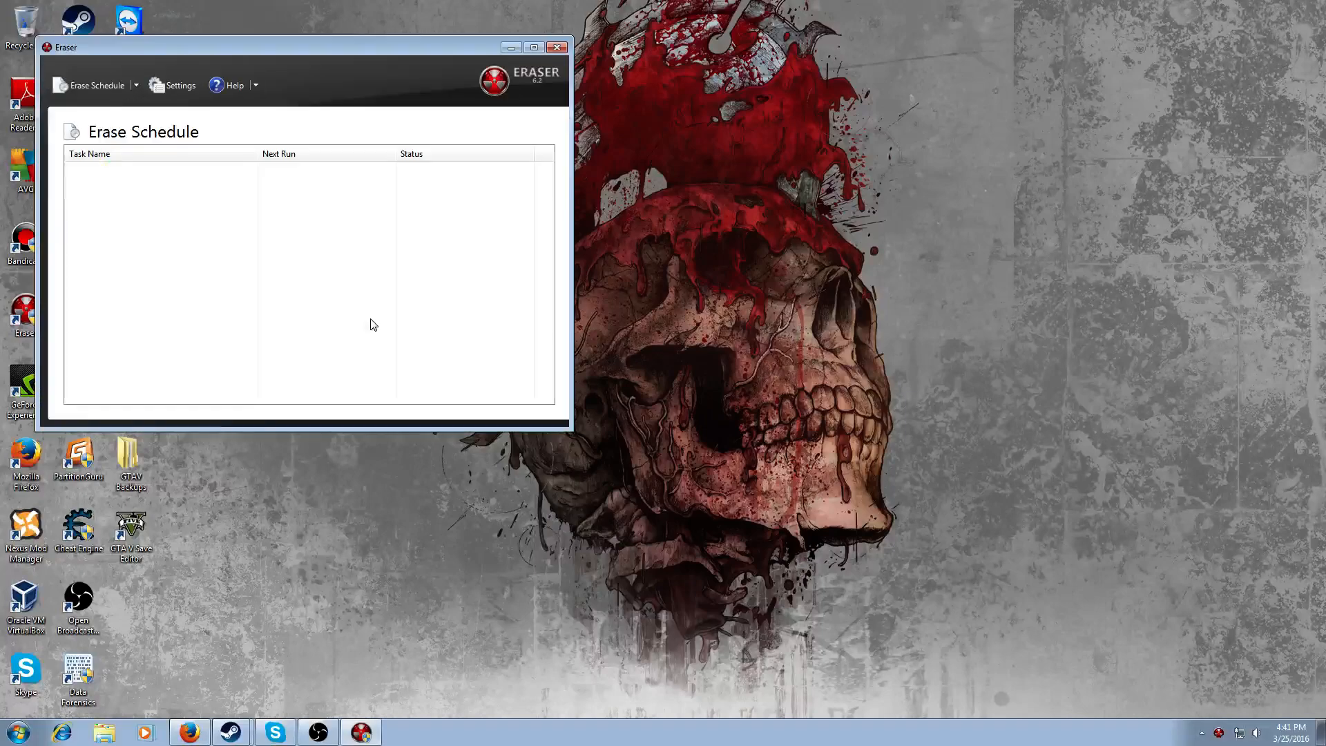
{"action": "left_click_drag", "start_coordinate": [167, 45], "coordinate": [466, 125]}
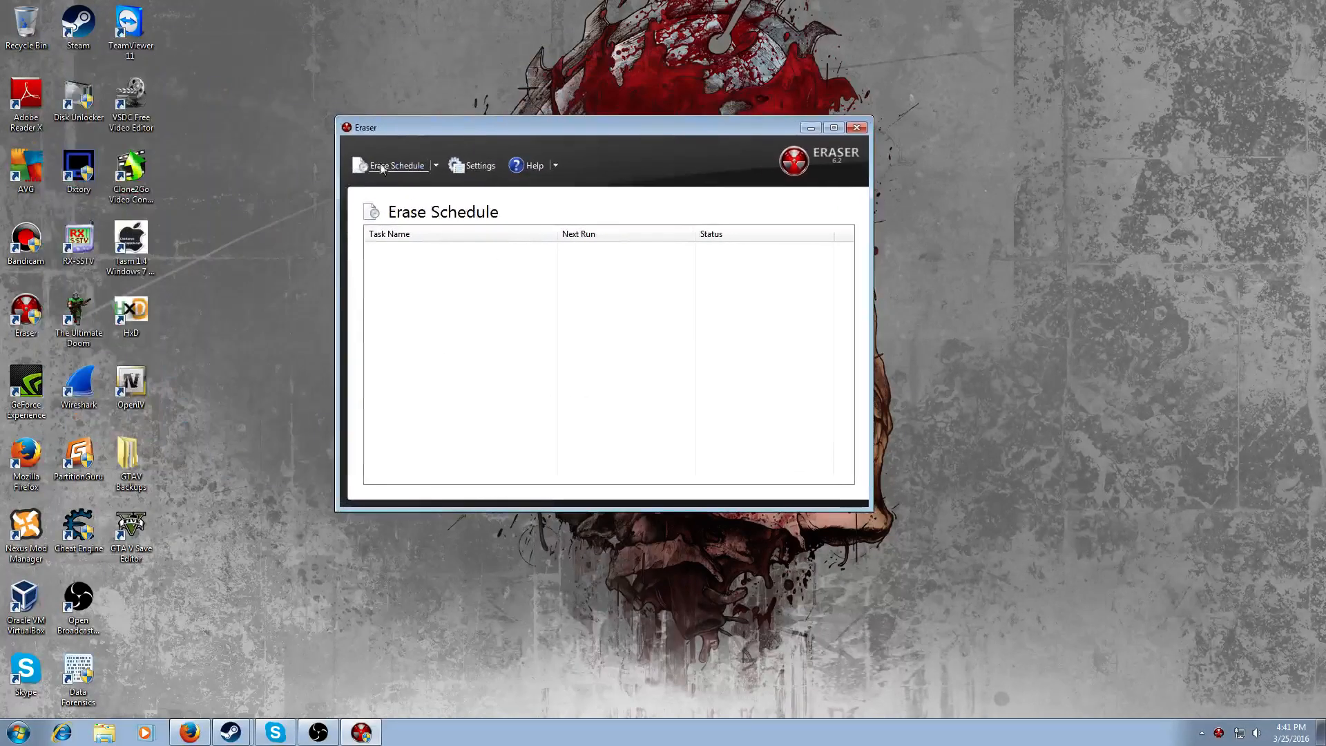
{"action": "right_click", "coordinate": [371, 314]}
{"action": "left_click", "coordinate": [414, 324]}
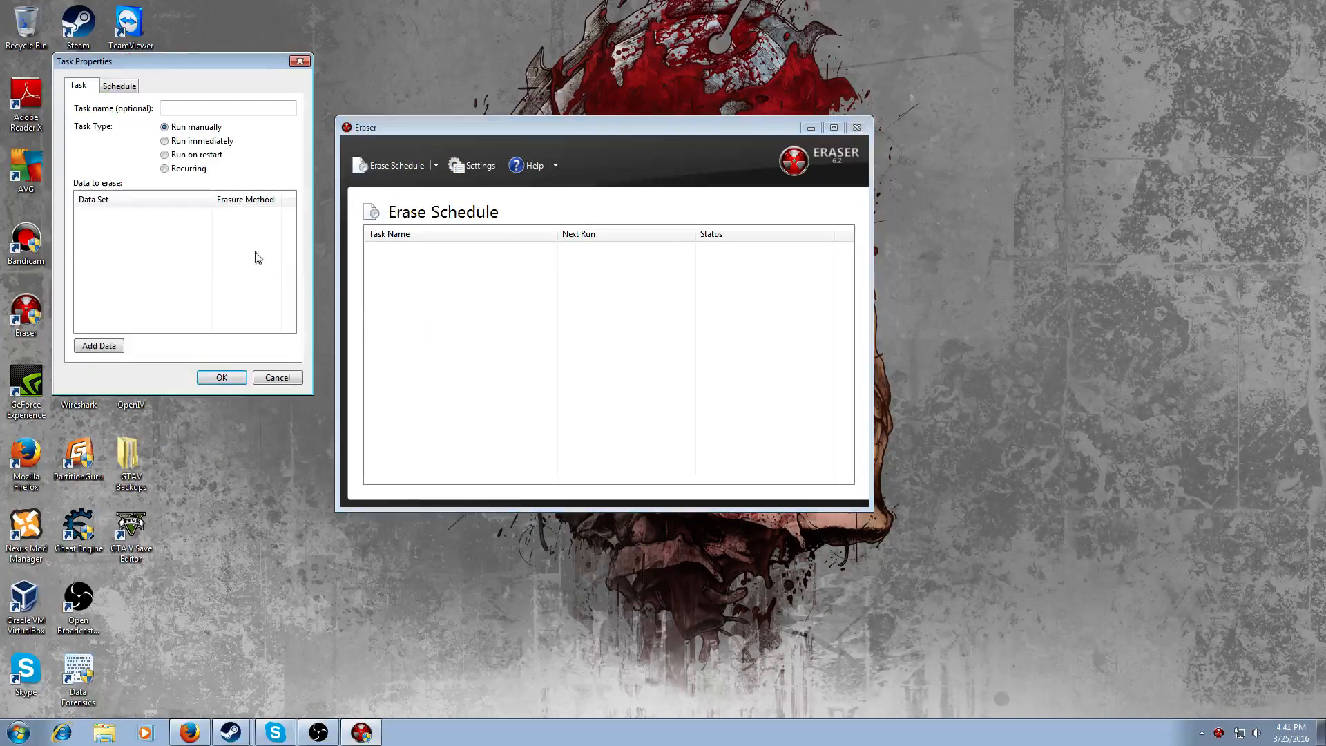
Step: Add the IBM Deskstar (H:) partition as a Drive/Partition target for the task
{"action": "left_click", "coordinate": [99, 345]}
{"action": "left_click", "coordinate": [228, 113]}
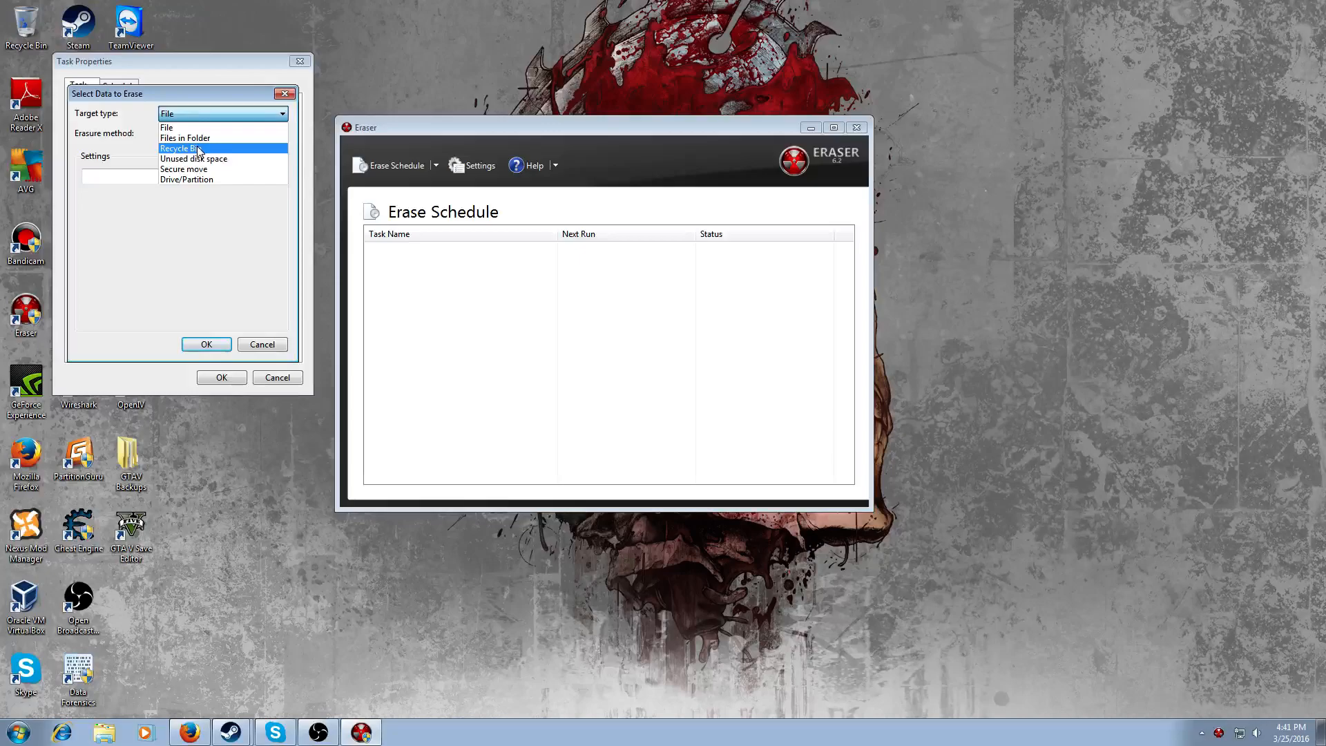
{"action": "left_click", "coordinate": [198, 179]}
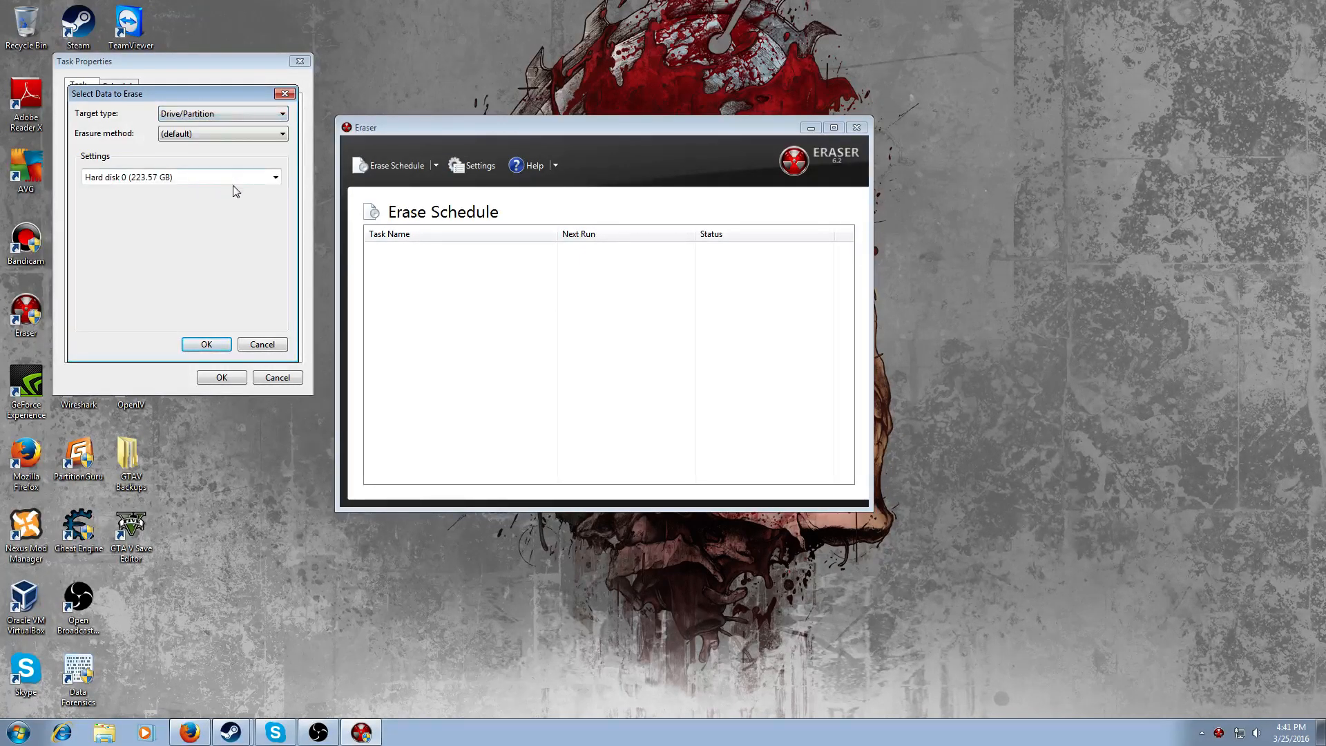
{"action": "left_click", "coordinate": [269, 177]}
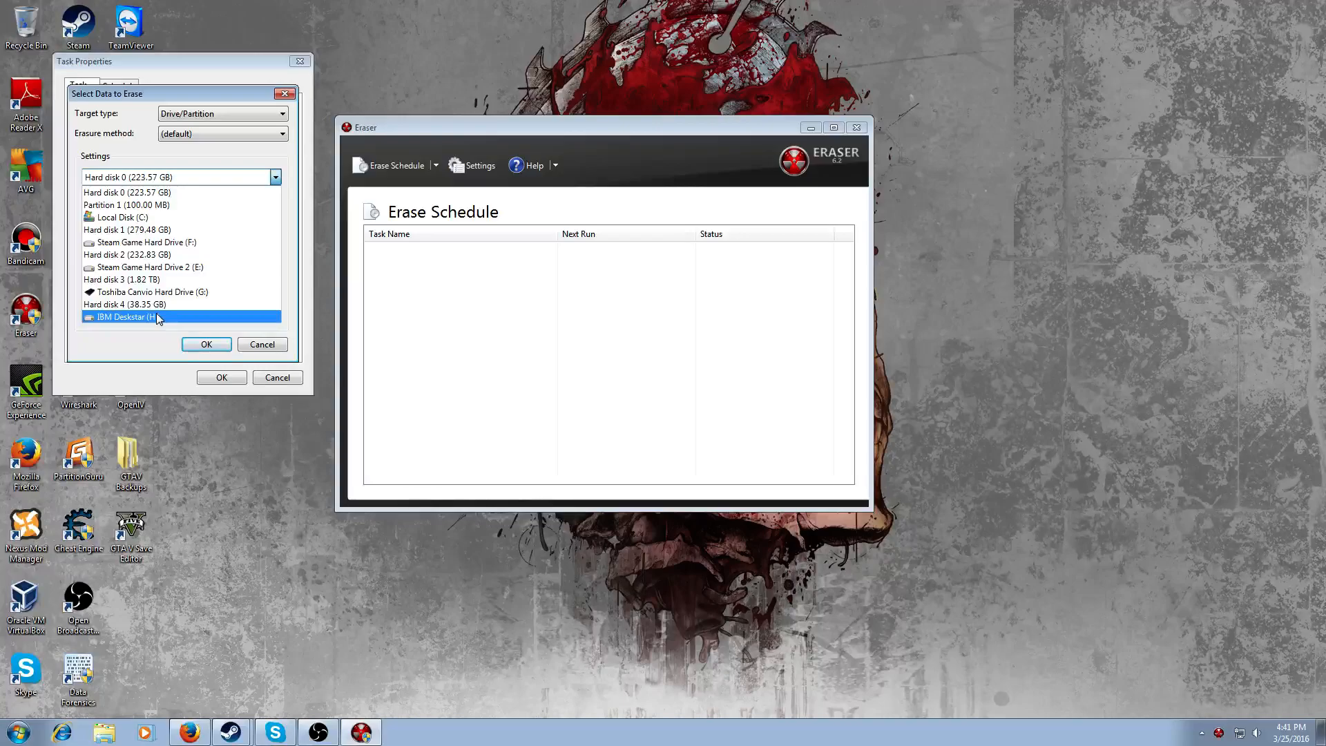
{"action": "left_click", "coordinate": [151, 316]}
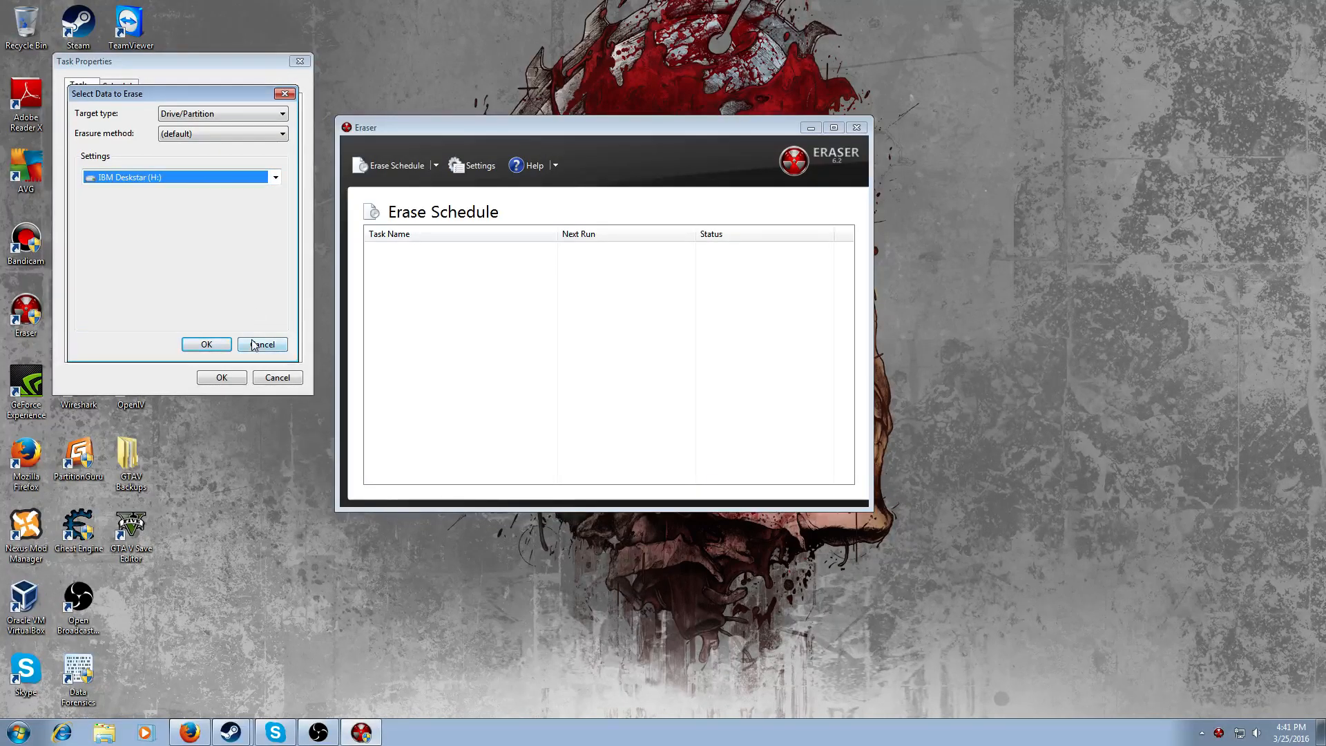
{"action": "left_click", "coordinate": [209, 348]}
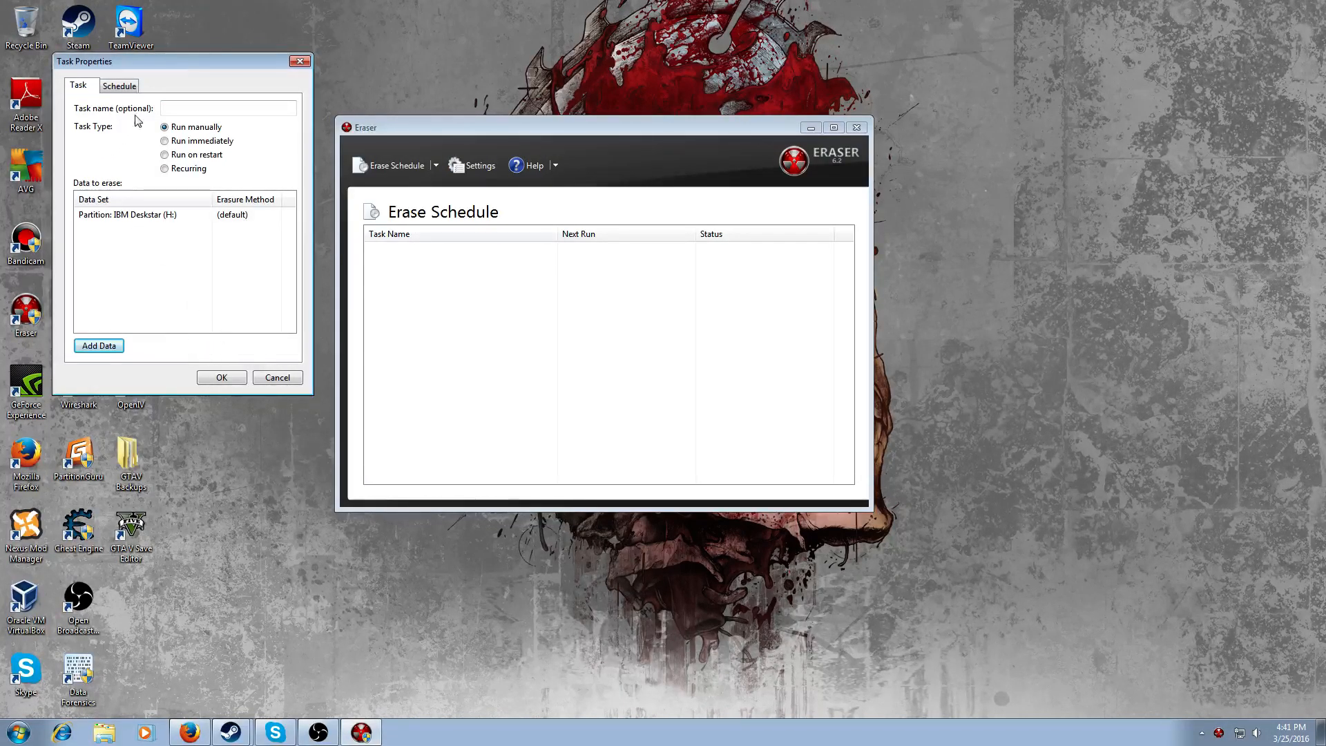
Step: Switch the H: entry to Pseudorandom Data (1 pass), save the task, and minimize Eraser
{"action": "left_click", "coordinate": [132, 86]}
{"action": "left_click", "coordinate": [69, 91]}
{"action": "left_click", "coordinate": [173, 214]}
{"action": "double_click", "coordinate": [173, 214]}
{"action": "left_click", "coordinate": [197, 136]}
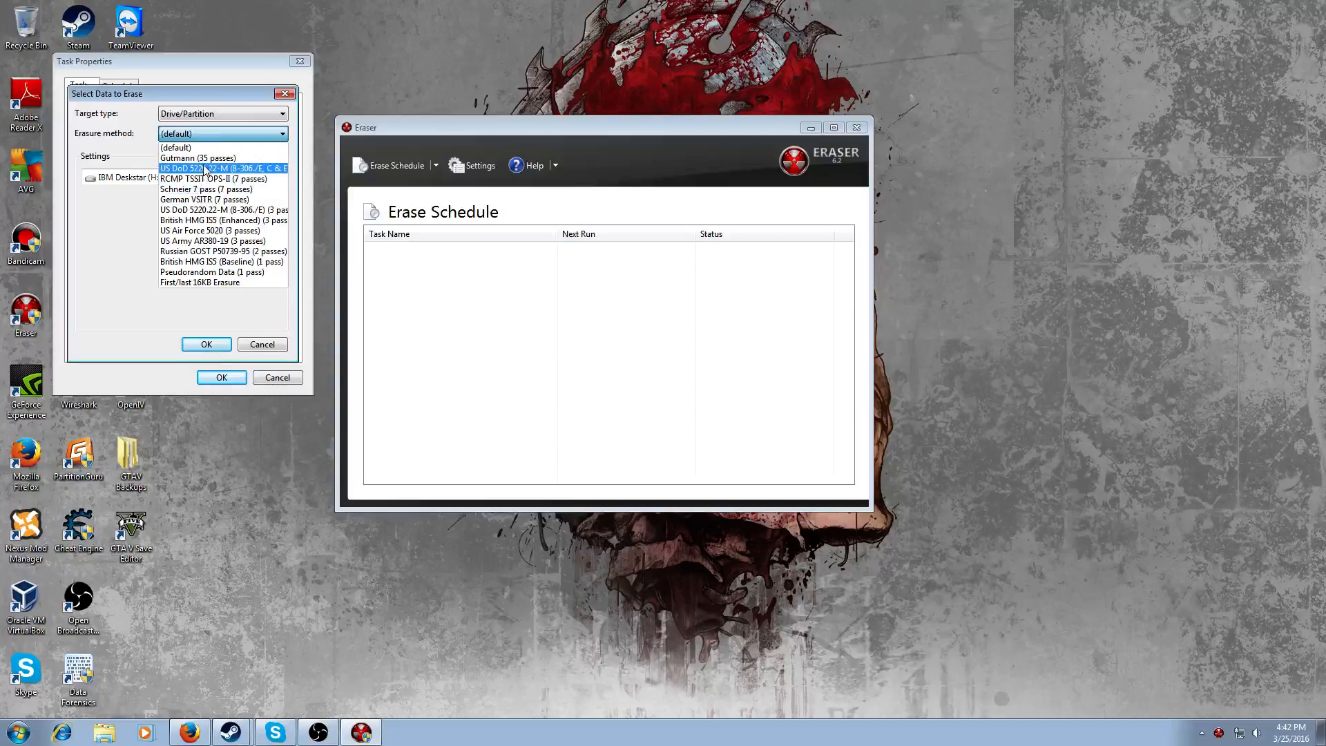
{"action": "left_click", "coordinate": [197, 273]}
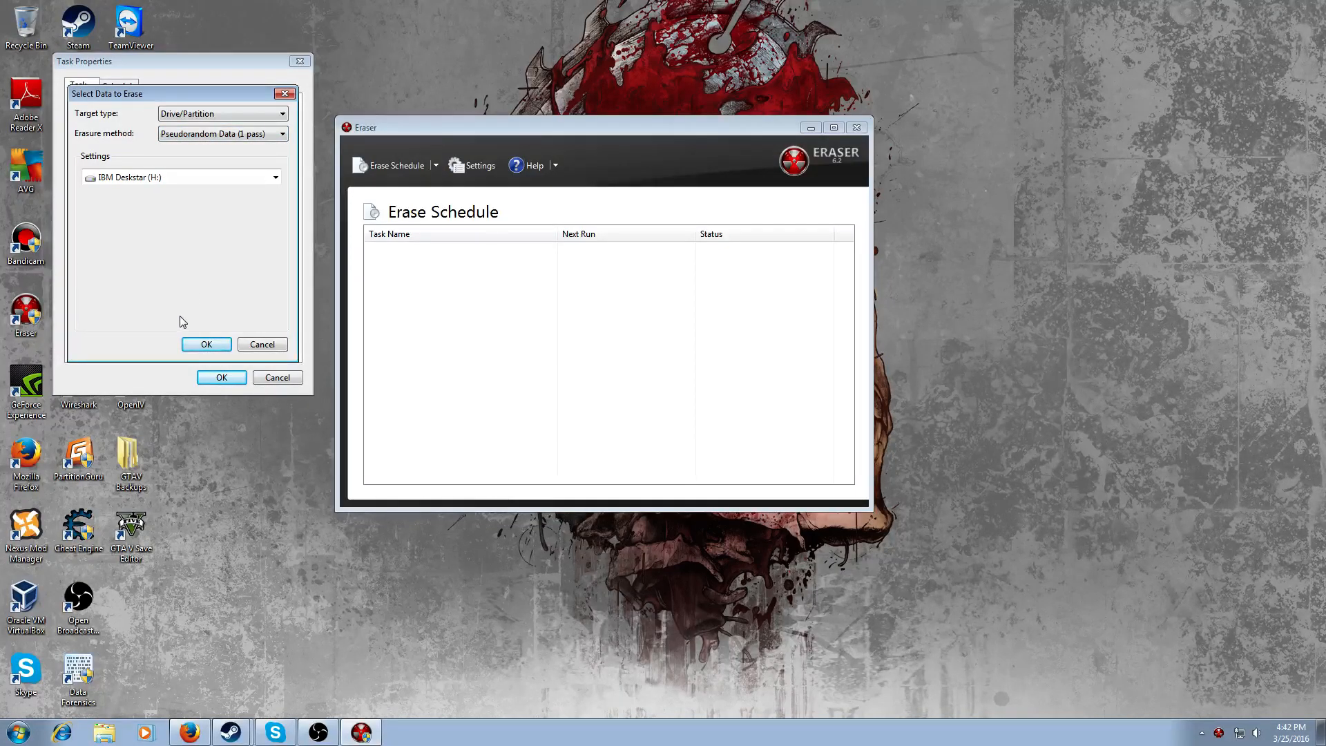
{"action": "left_click", "coordinate": [206, 344]}
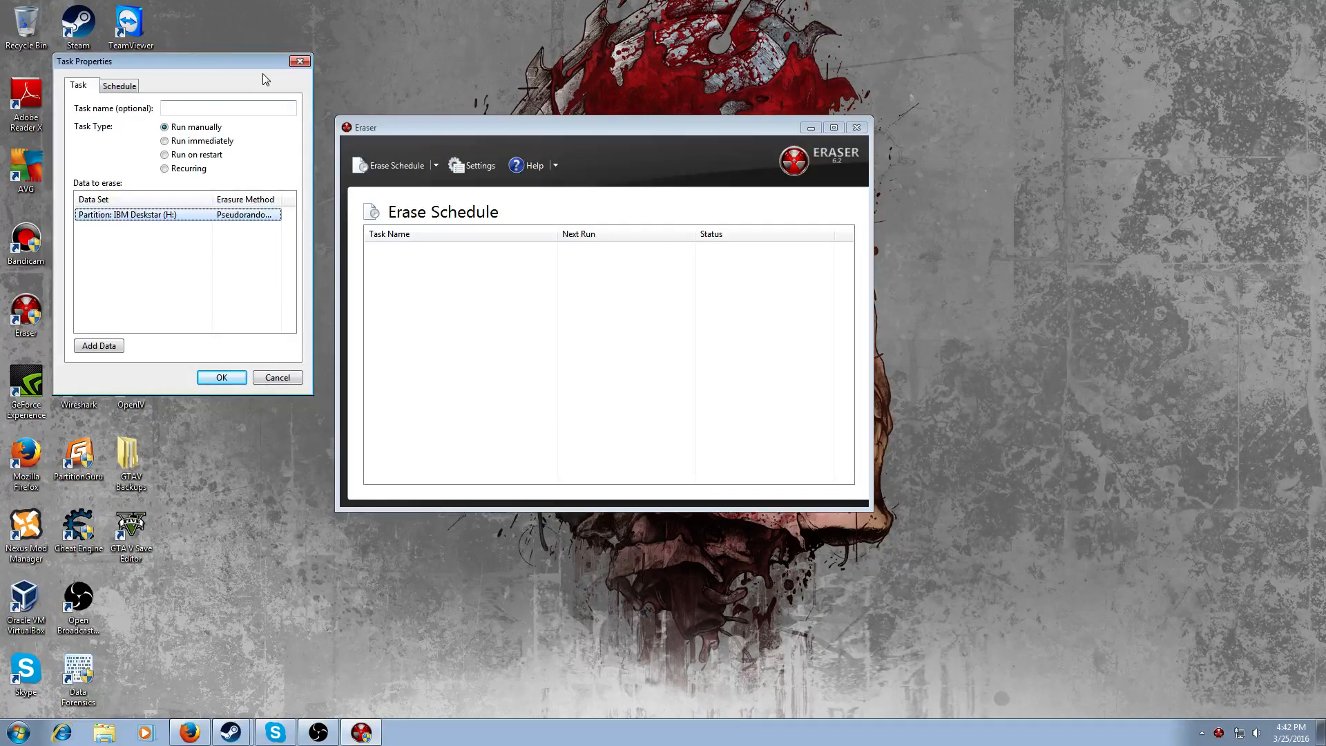
{"action": "left_click", "coordinate": [220, 378]}
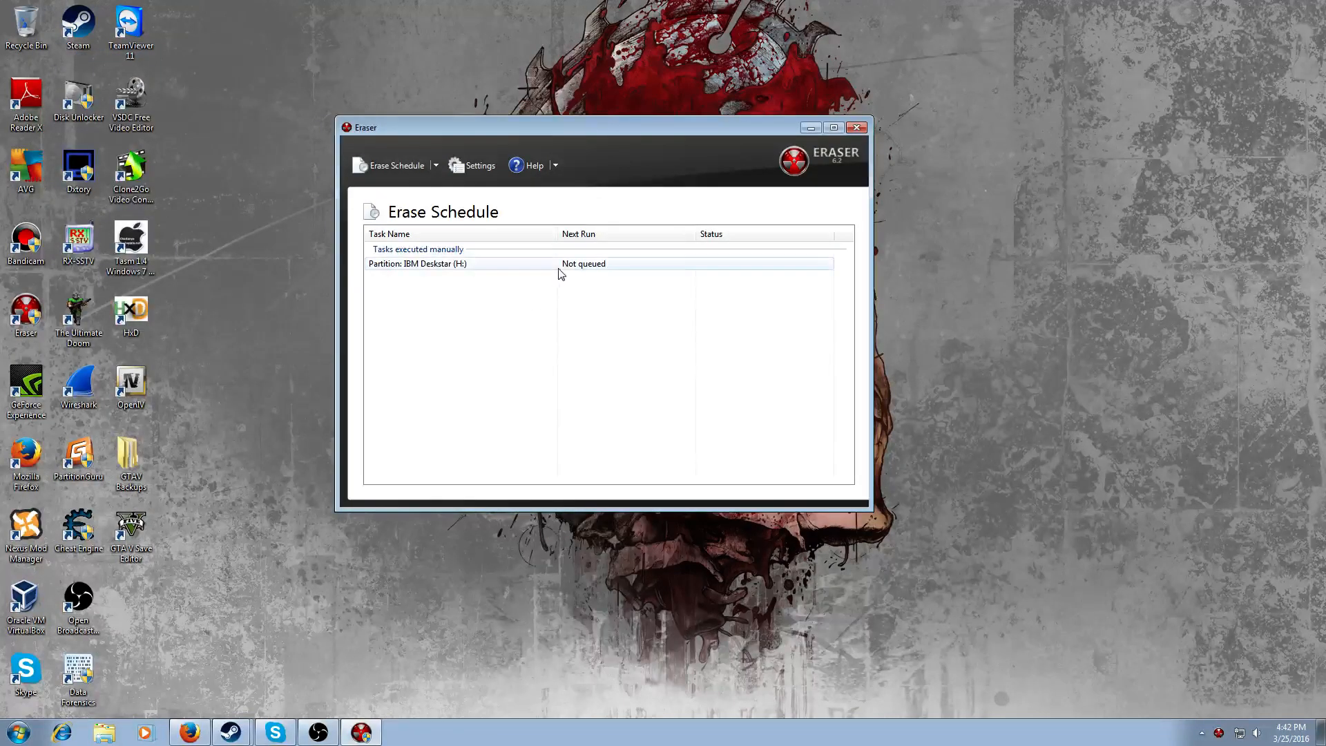
{"action": "left_click", "coordinate": [810, 128]}
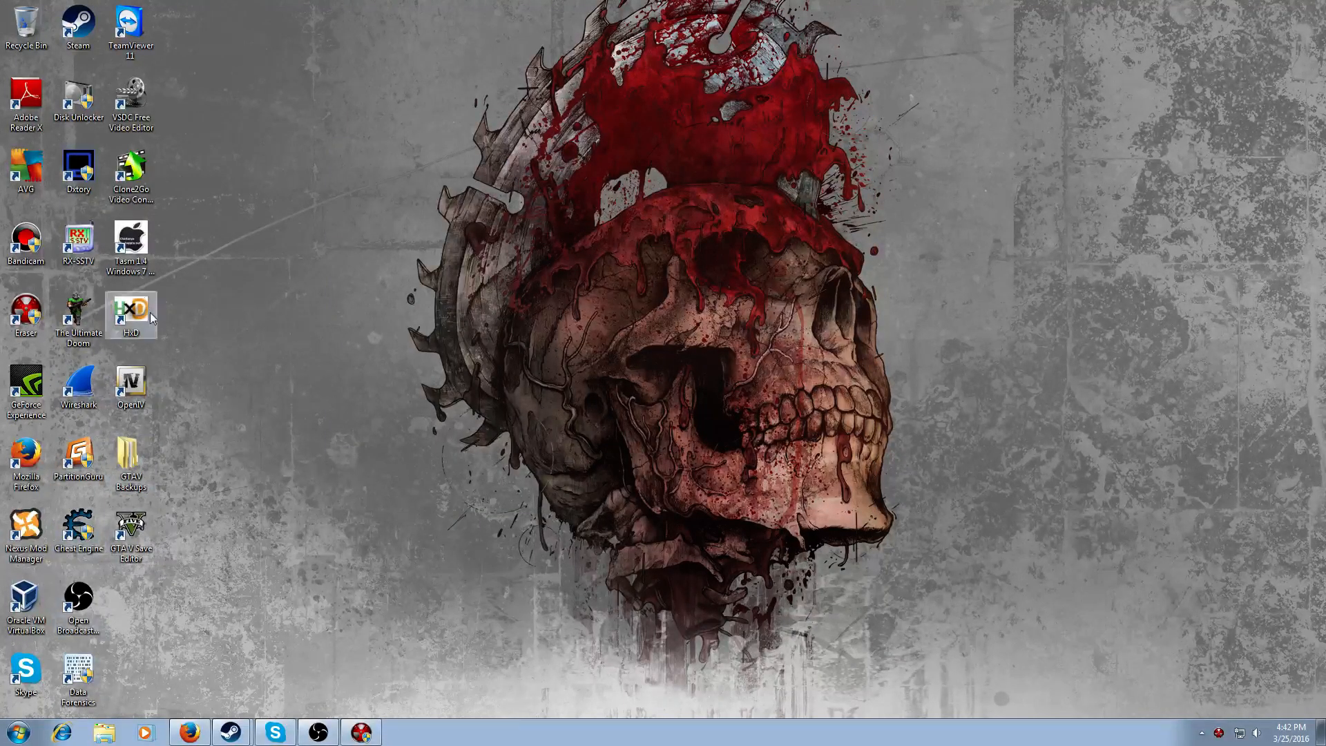
Step: Launch Active@ Disk Editor from the Data Forensics desktop icon
{"action": "double_click", "coordinate": [77, 675]}
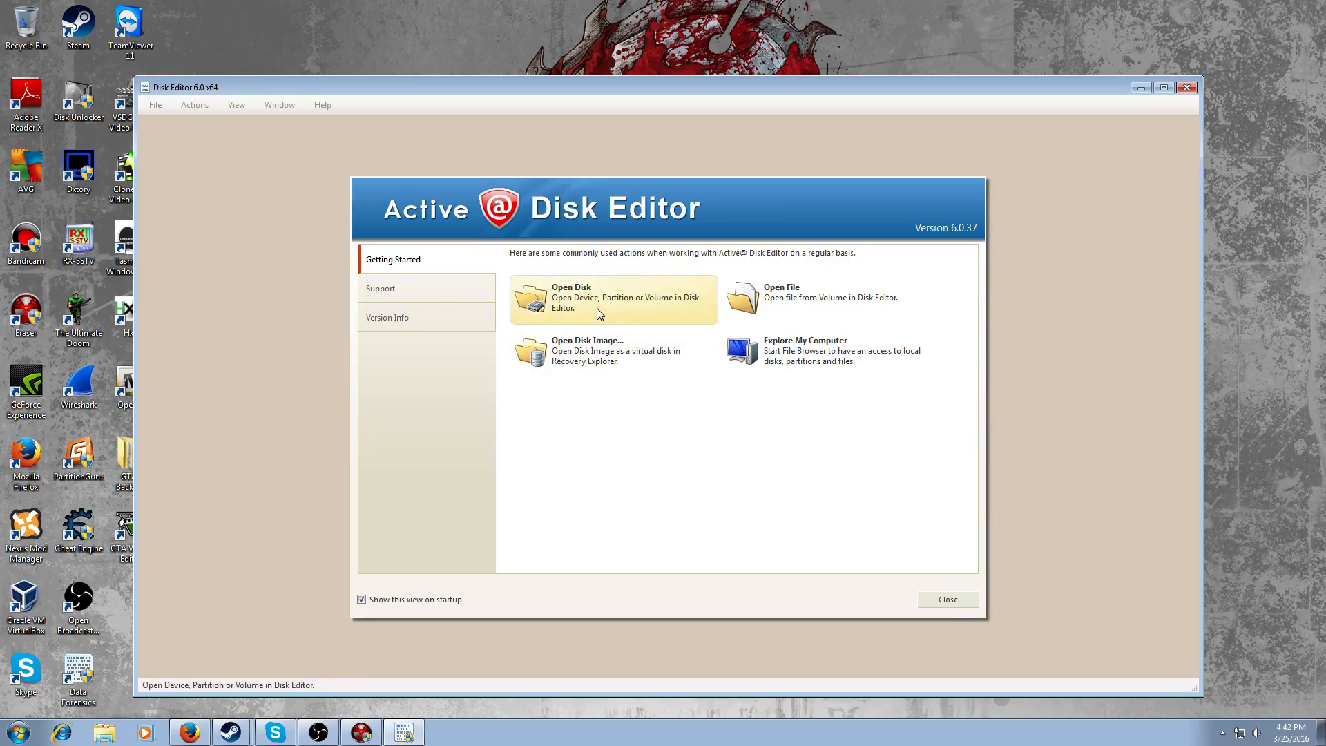
Step: Open the physical drives list, then switch to the YouTube Live Dashboard in Firefox
{"action": "left_click", "coordinate": [815, 345]}
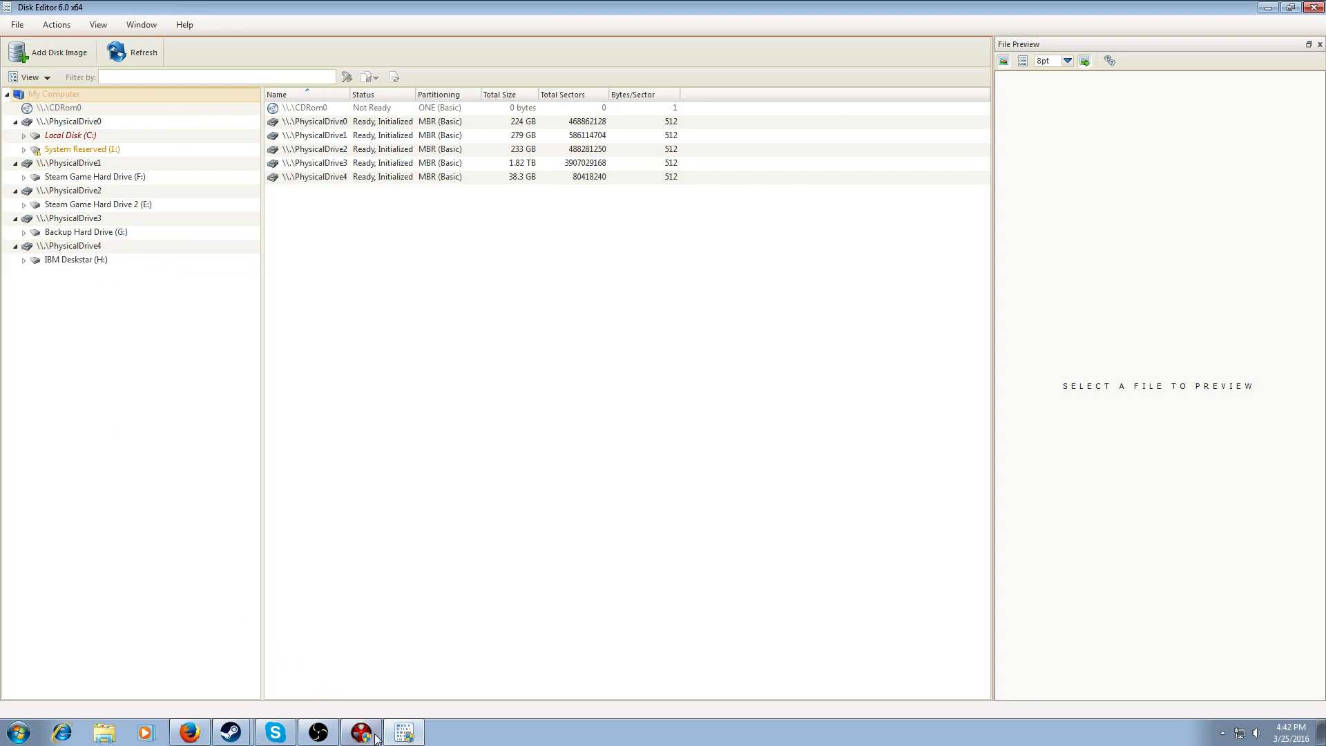
{"action": "left_click", "coordinate": [190, 732]}
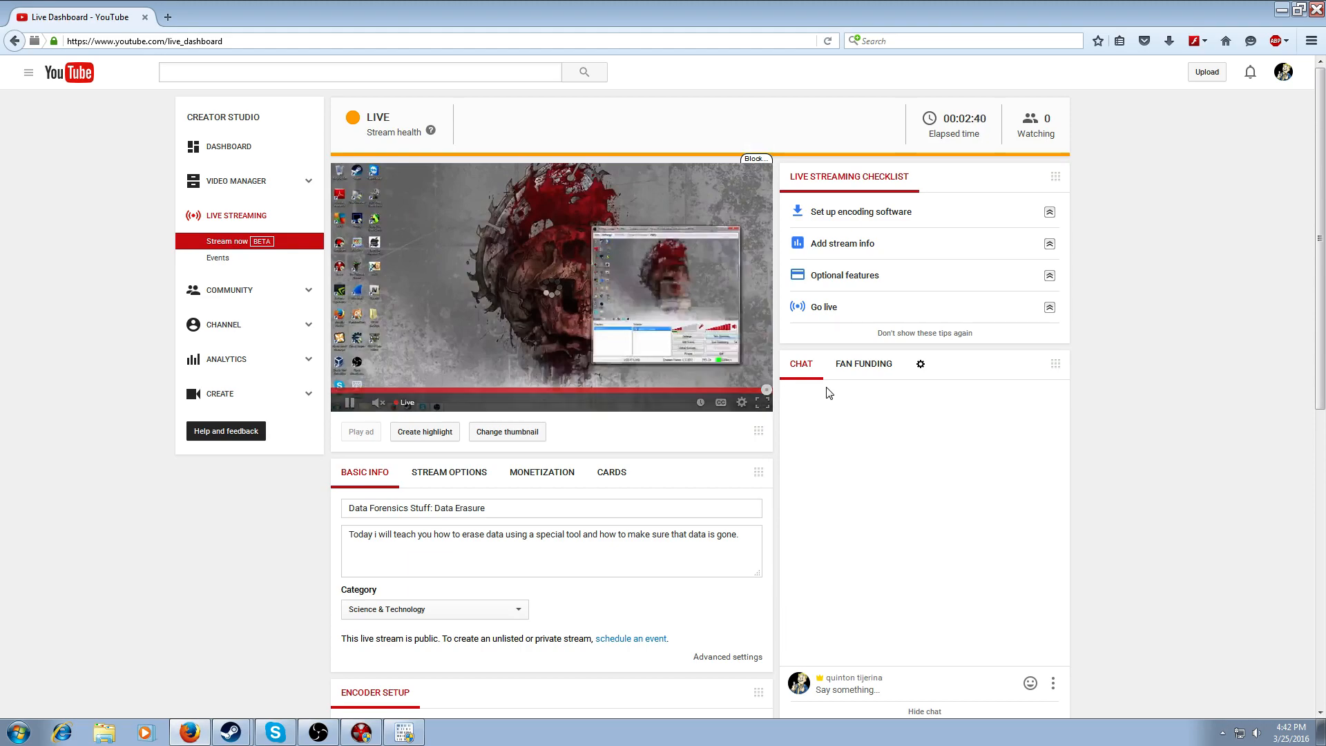
Step: View and close the Stream health legend, reload the dashboard, and minimize Firefox
{"action": "left_click", "coordinate": [430, 132]}
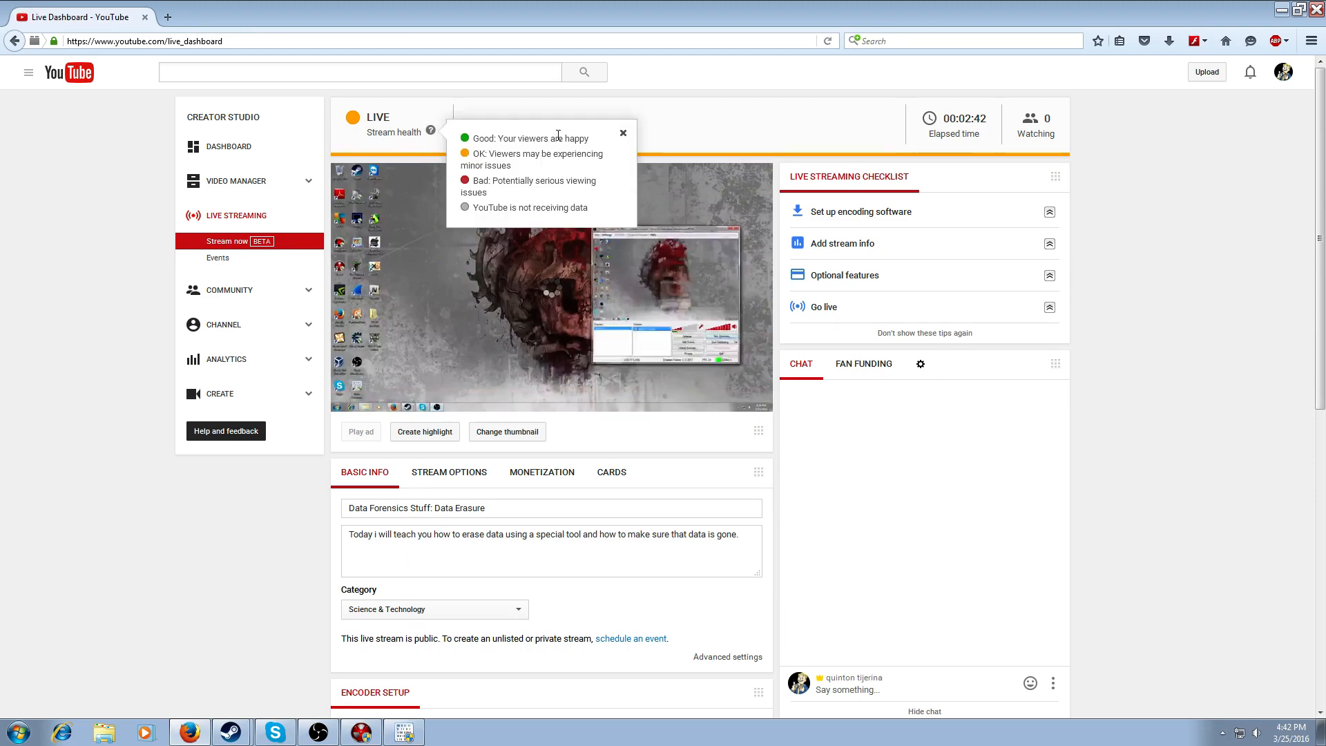
{"action": "left_click", "coordinate": [623, 132]}
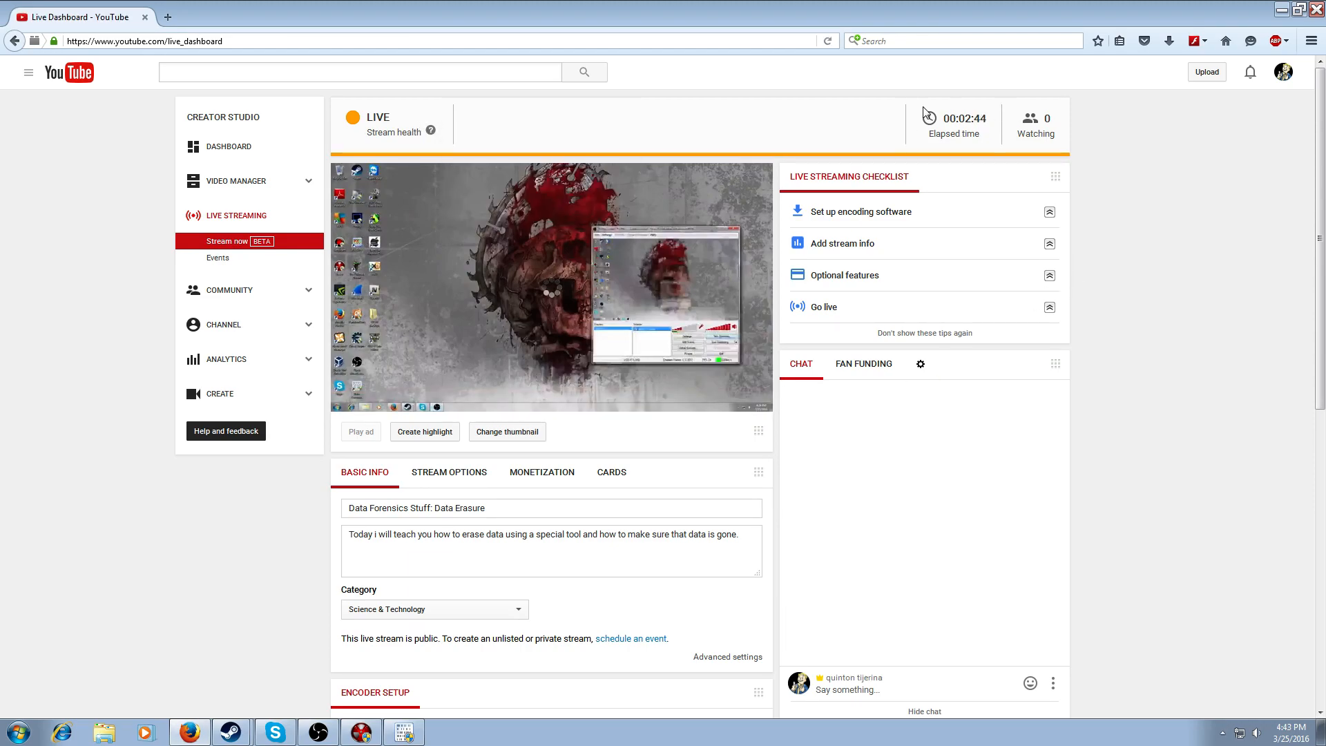
{"action": "left_click", "coordinate": [827, 41]}
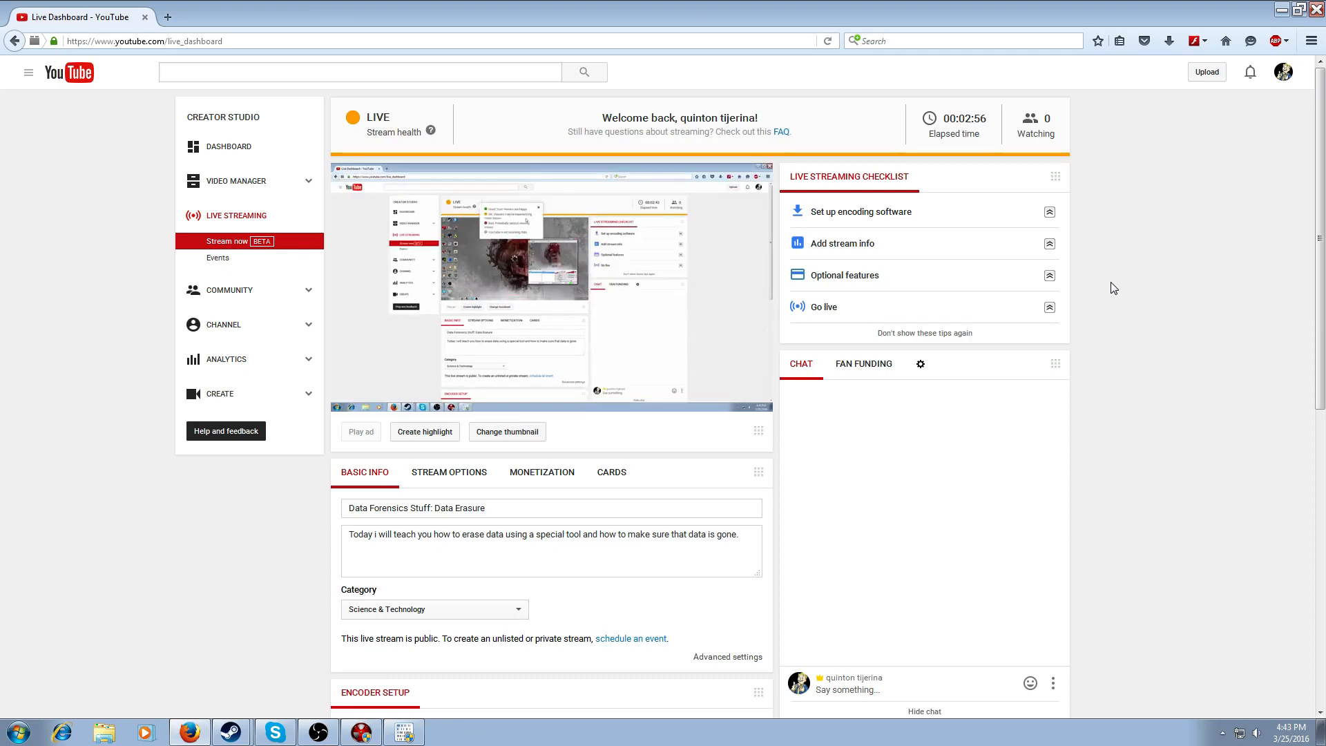
{"action": "left_click", "coordinate": [1282, 10]}
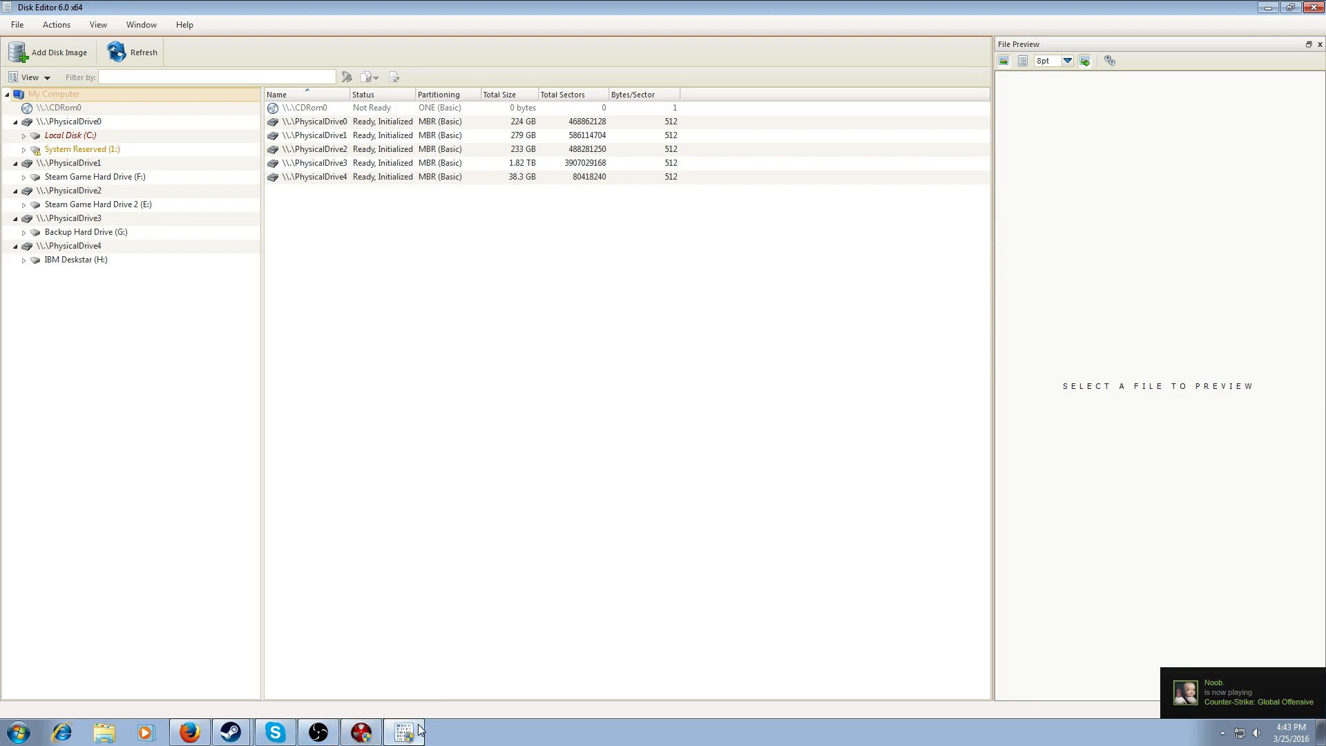
Step: Briefly restore and hide OBS, then list the IBM Deskstar (H:) volume's files
{"action": "left_click", "coordinate": [317, 734]}
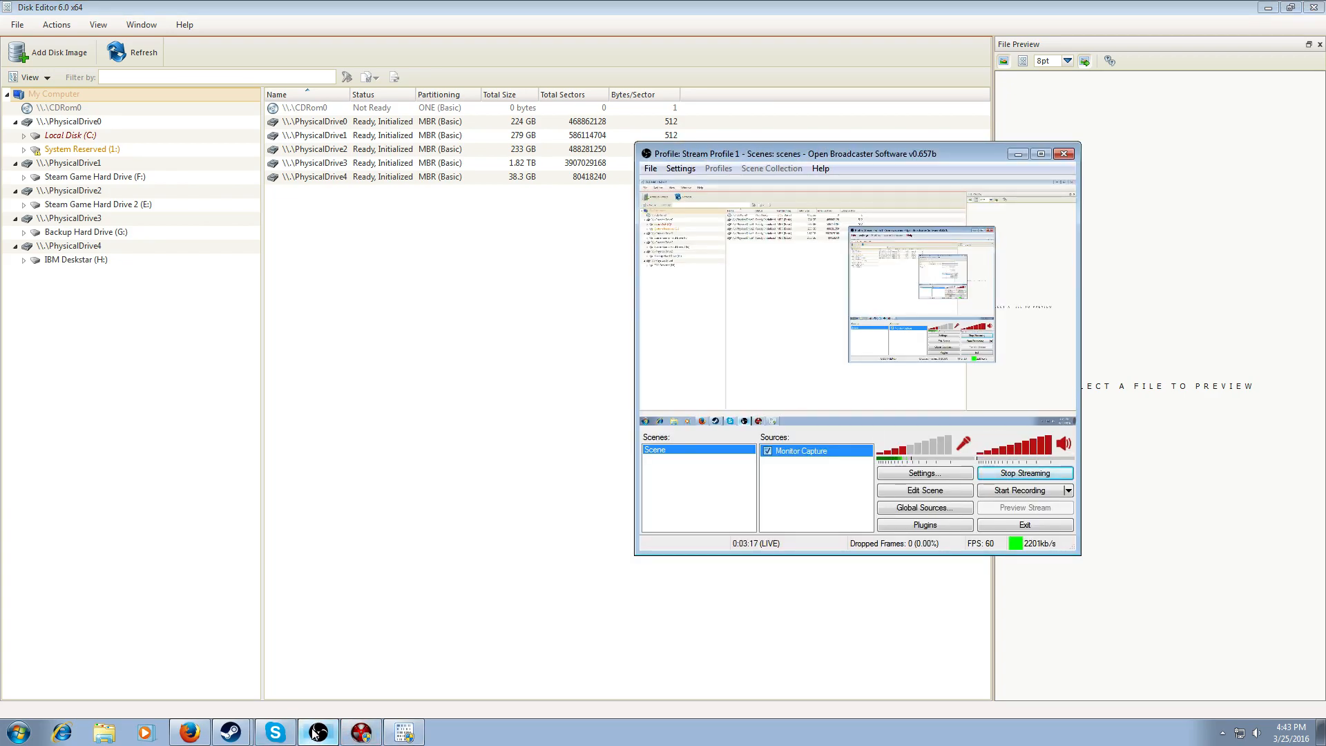
{"action": "left_click", "coordinate": [316, 733]}
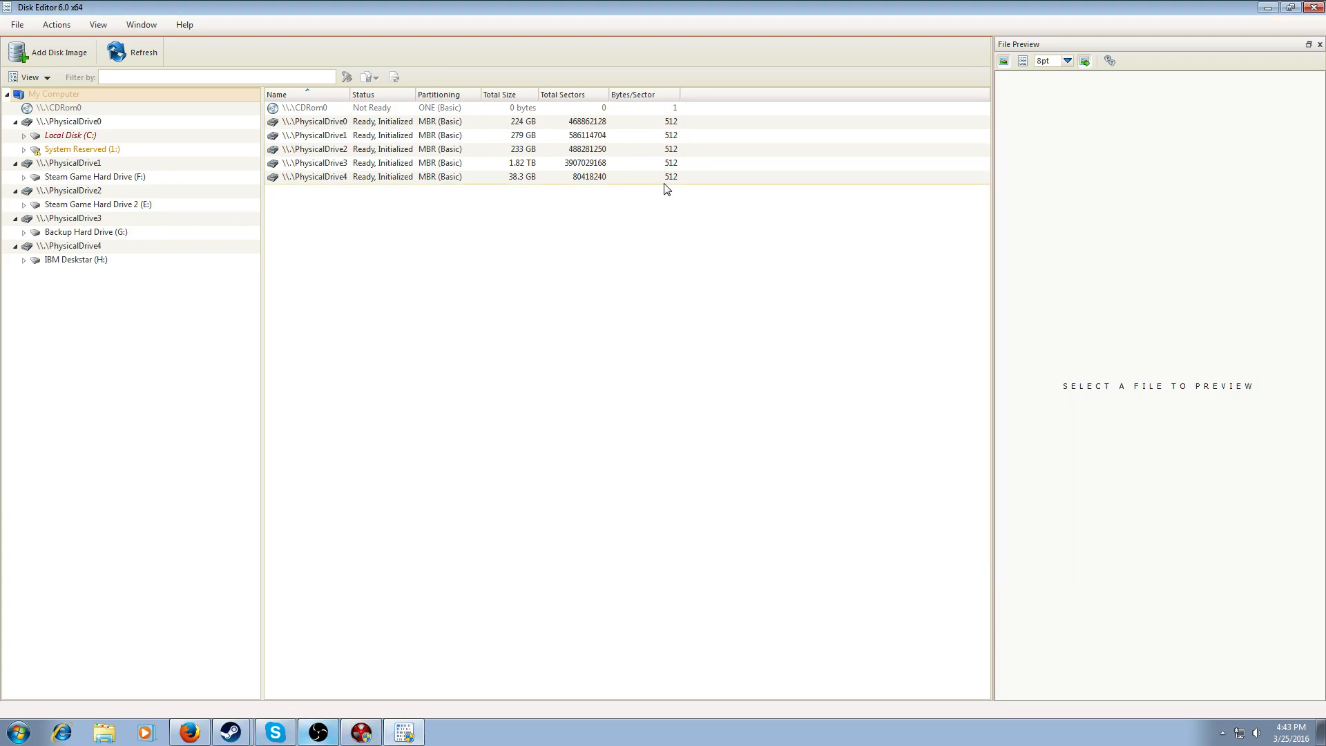
{"action": "left_click", "coordinate": [76, 261]}
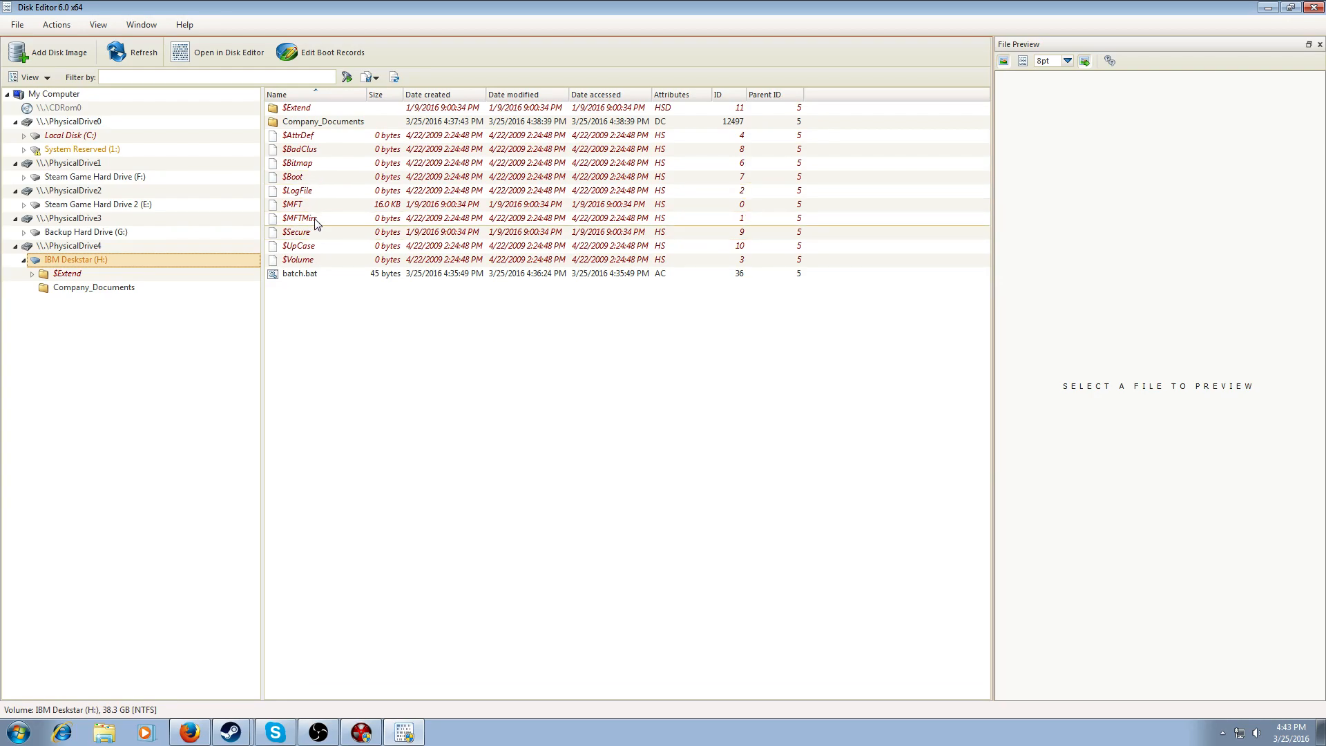
Step: Inspect the MFT records of the $Volume and $BadClus system files
{"action": "left_click", "coordinate": [373, 260]}
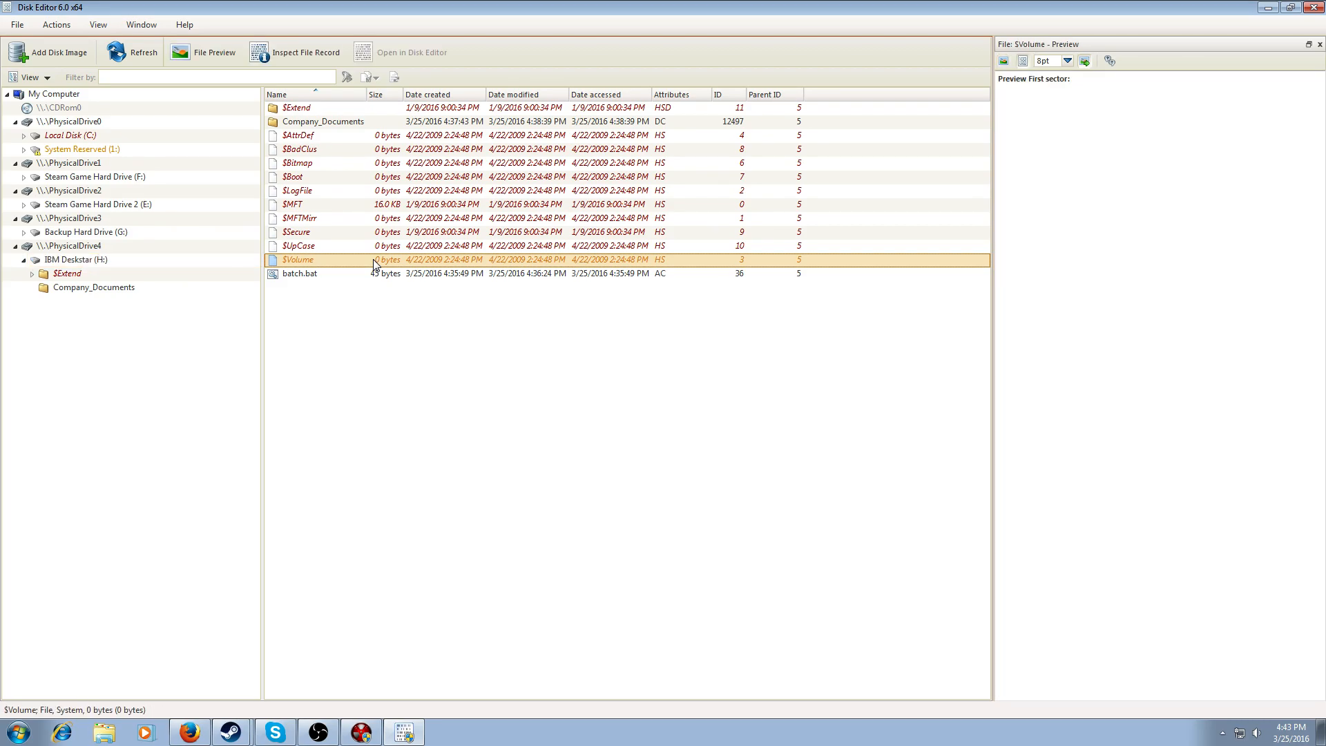
{"action": "left_click", "coordinate": [304, 54]}
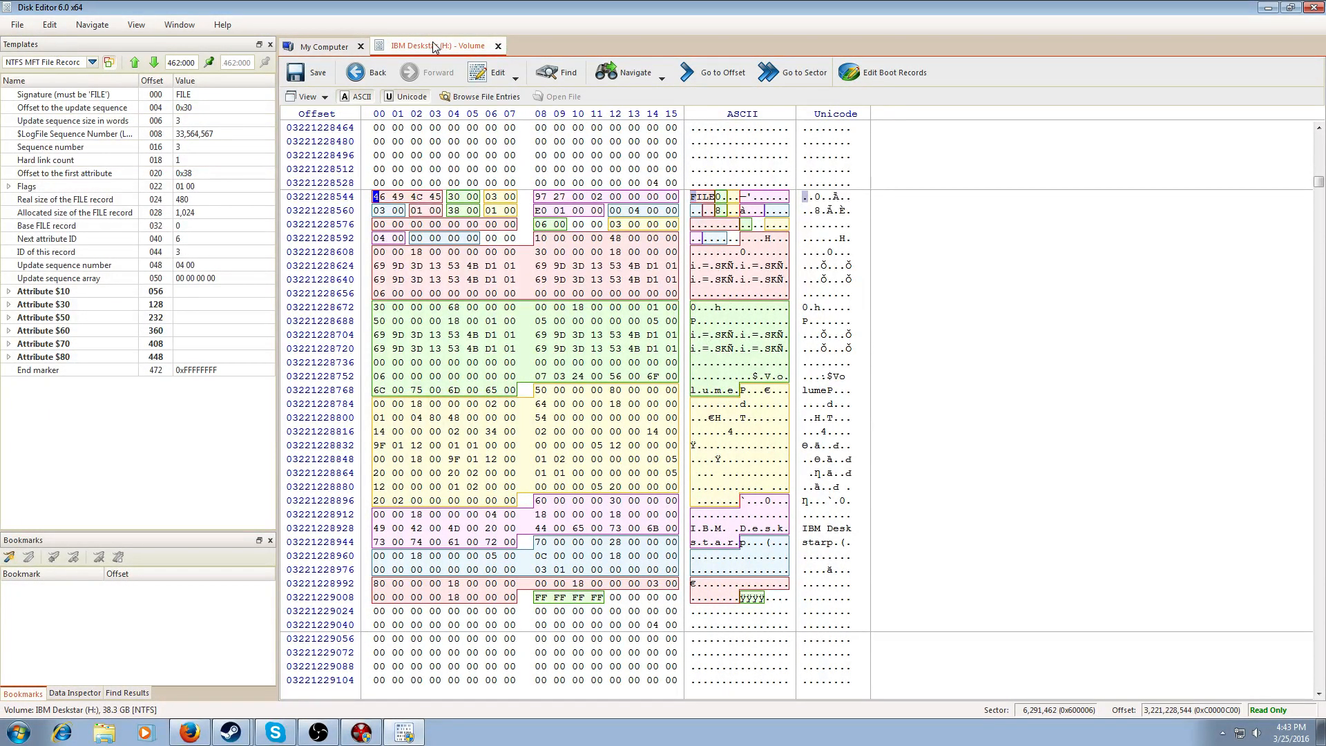
{"action": "left_click", "coordinate": [498, 46]}
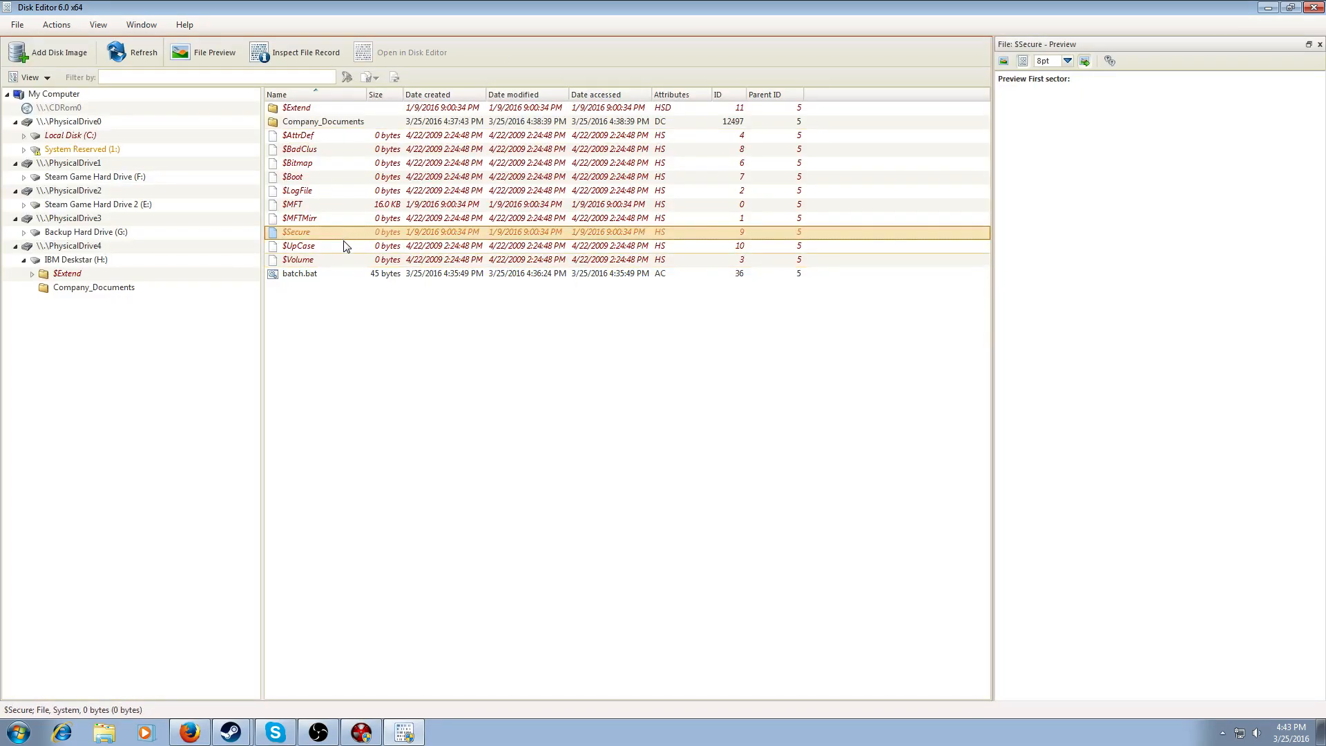
{"action": "left_click", "coordinate": [331, 152]}
{"action": "right_click", "coordinate": [331, 154]}
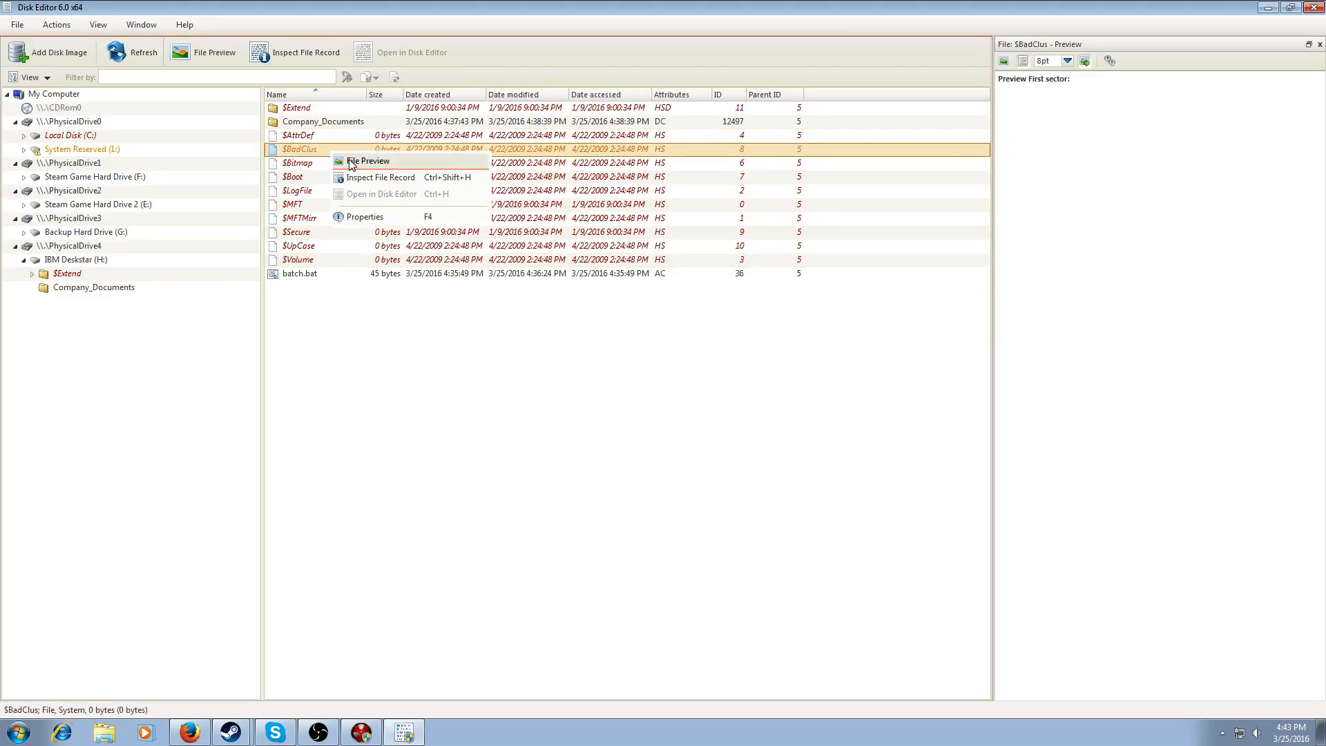
{"action": "left_click", "coordinate": [373, 182]}
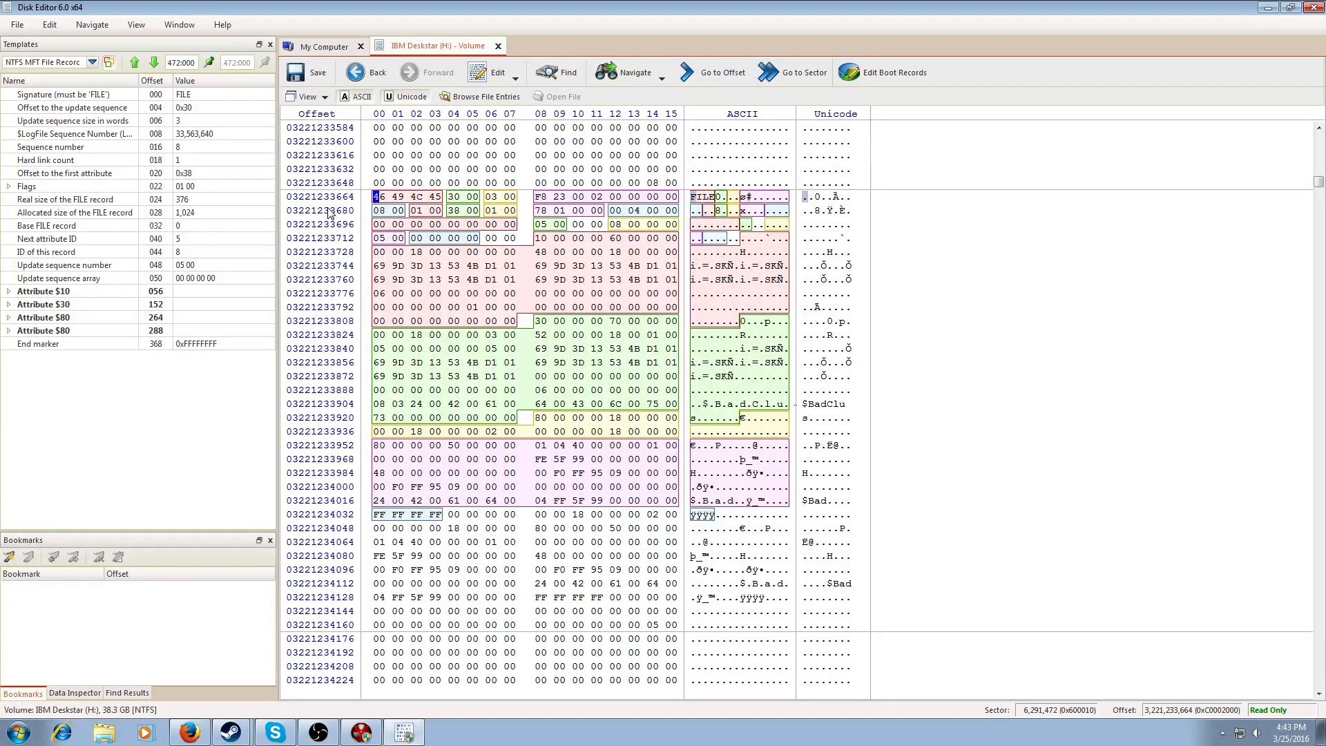
{"action": "left_click", "coordinate": [498, 45]}
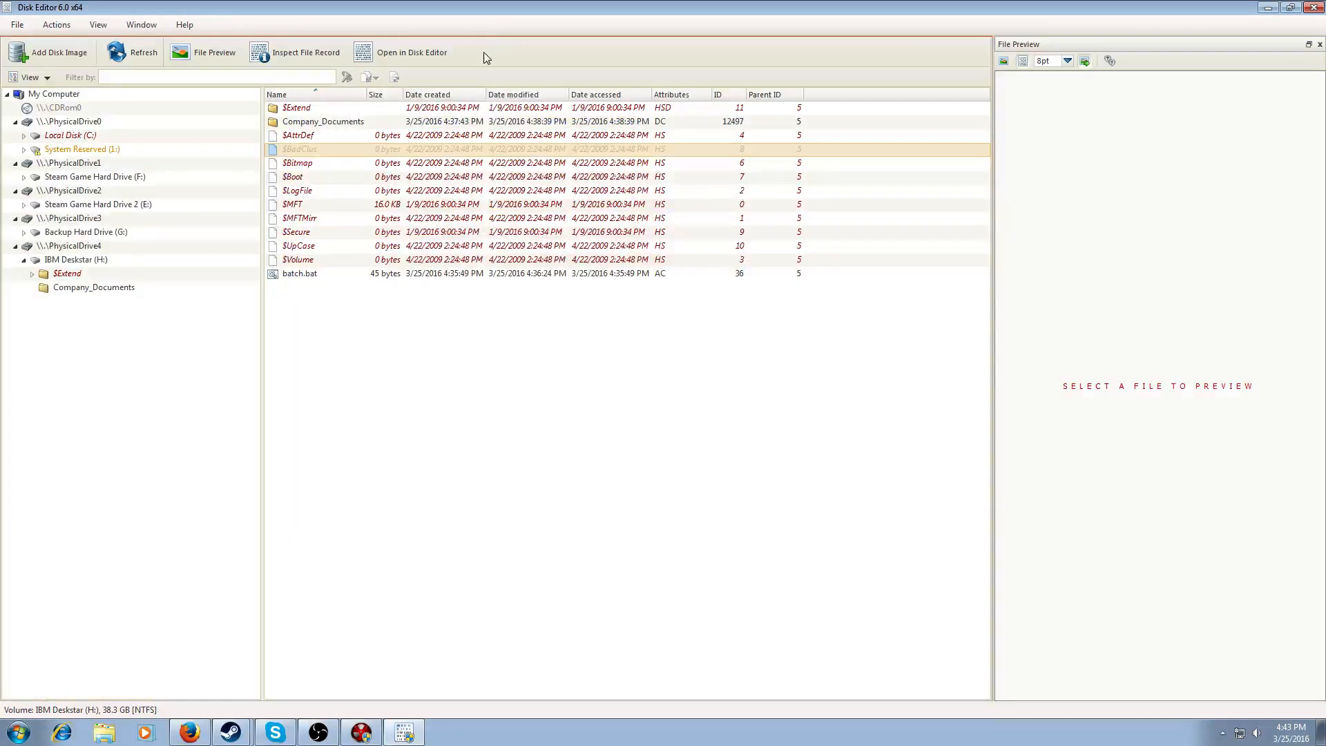
Step: Preview batch.bat, open Company_Documents, and view 1.txt's contents and file record
{"action": "left_click", "coordinate": [292, 121]}
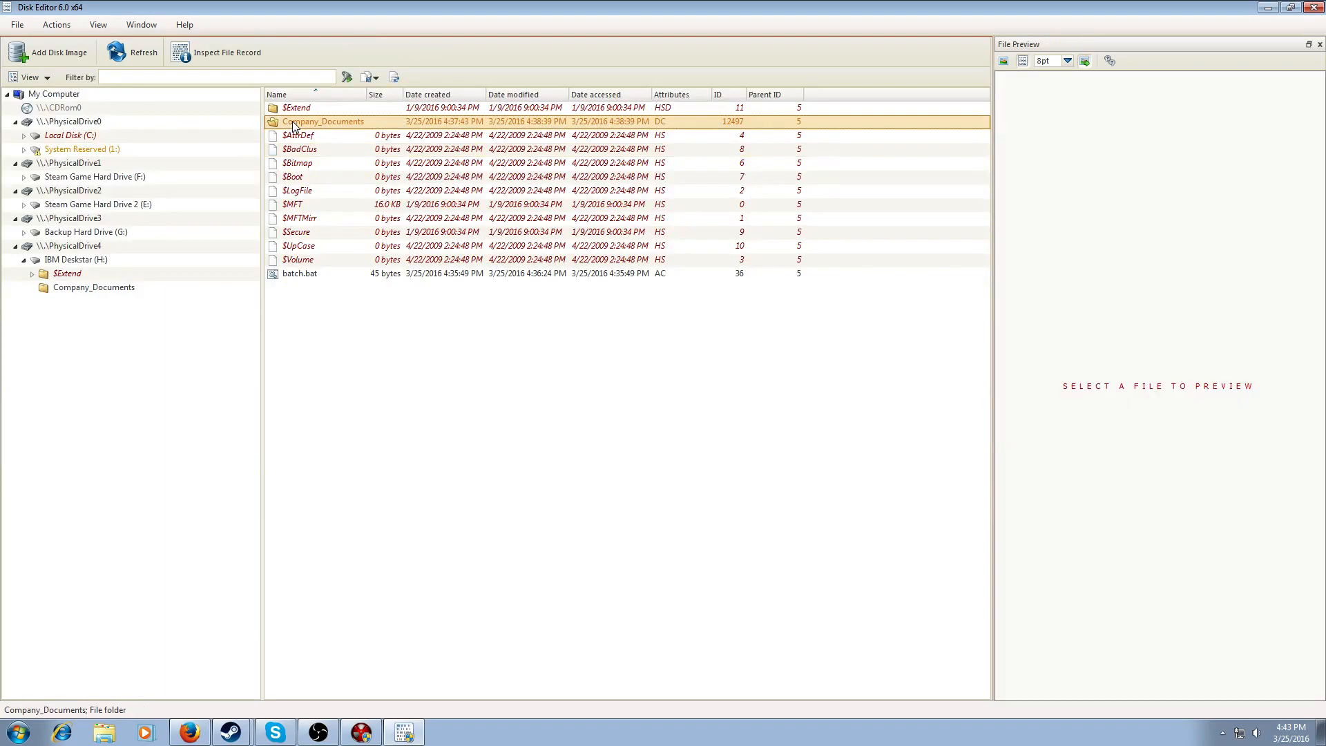
{"action": "left_click", "coordinate": [310, 276]}
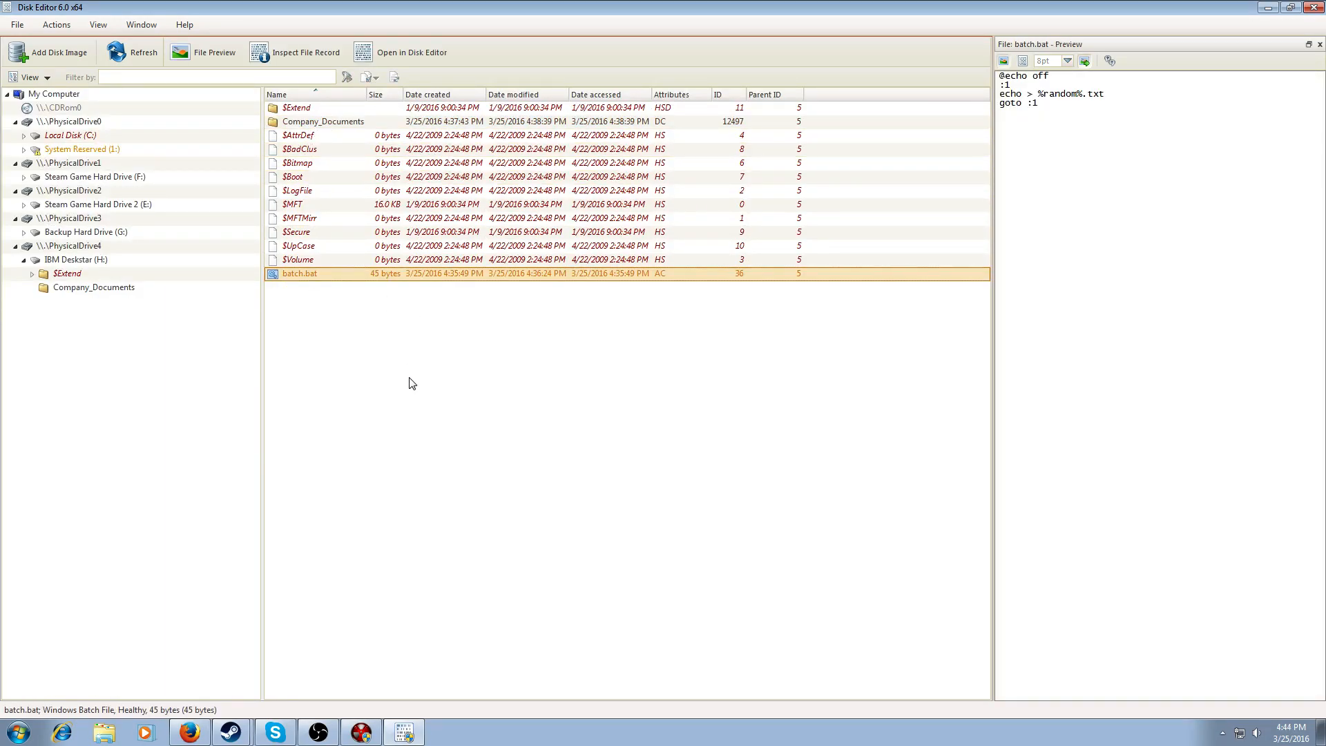
{"action": "double_click", "coordinate": [467, 124]}
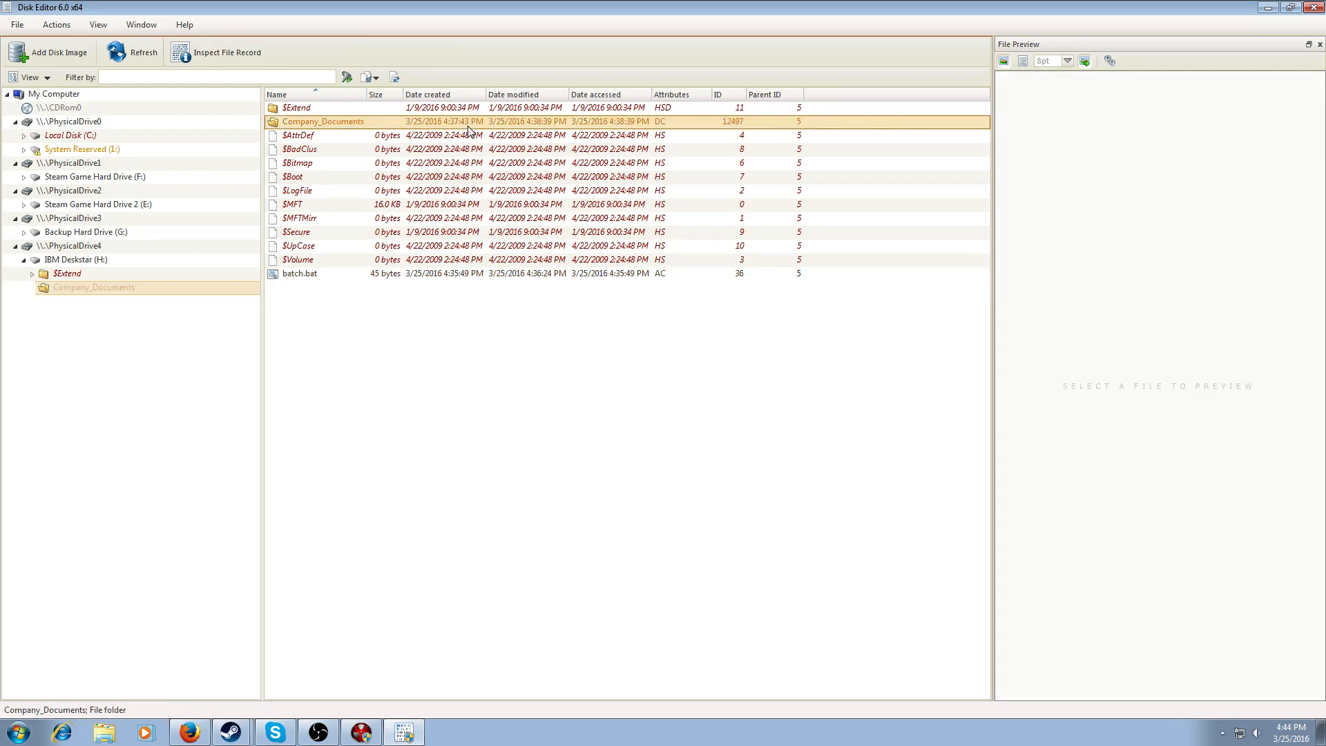
{"action": "scroll", "coordinate": [456, 196], "scroll_direction": "up", "scroll_amount": 4}
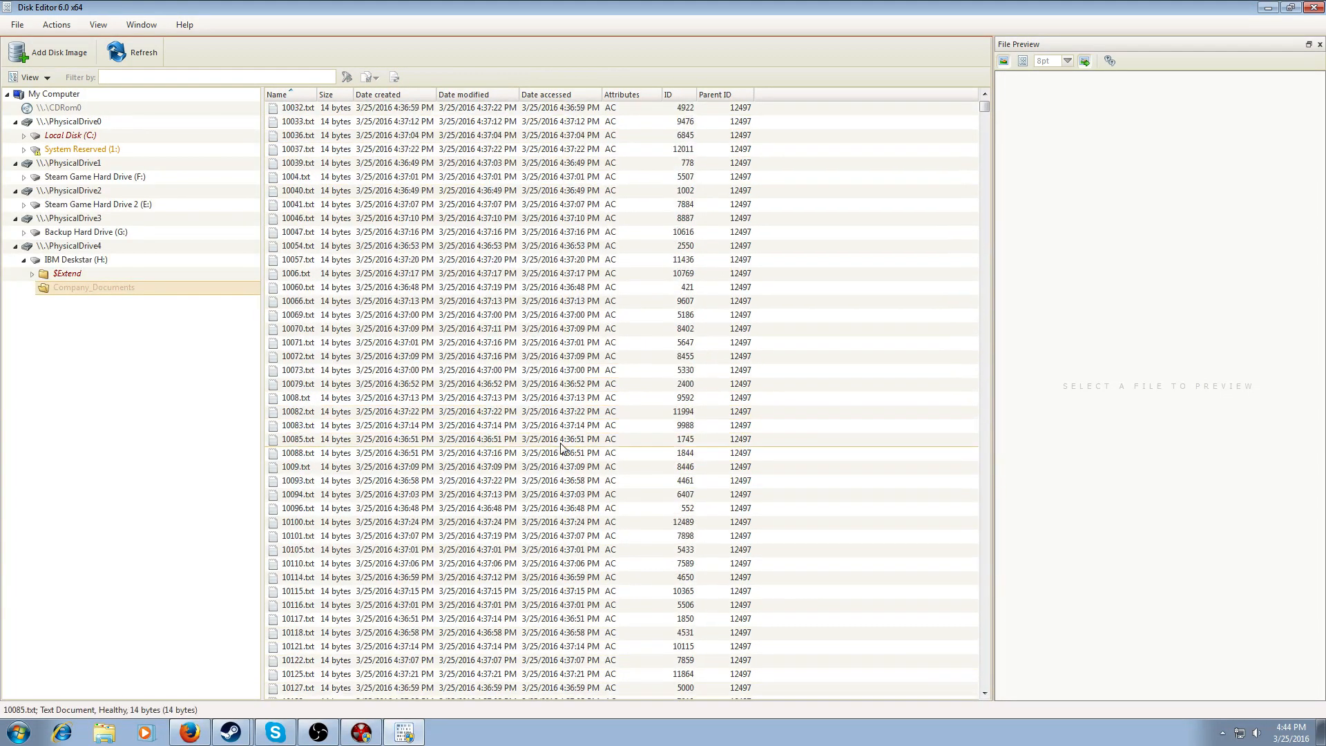
{"action": "left_click", "coordinate": [351, 109]}
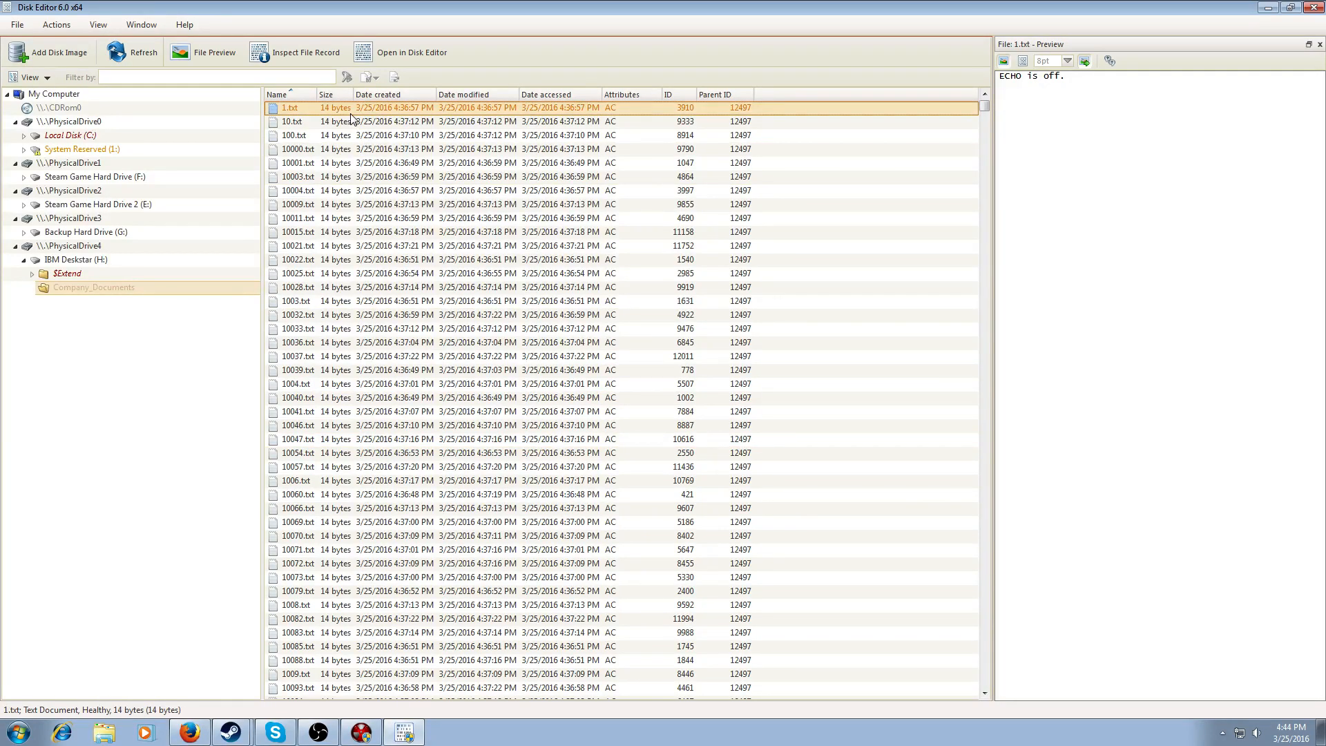
{"action": "left_click", "coordinate": [404, 54]}
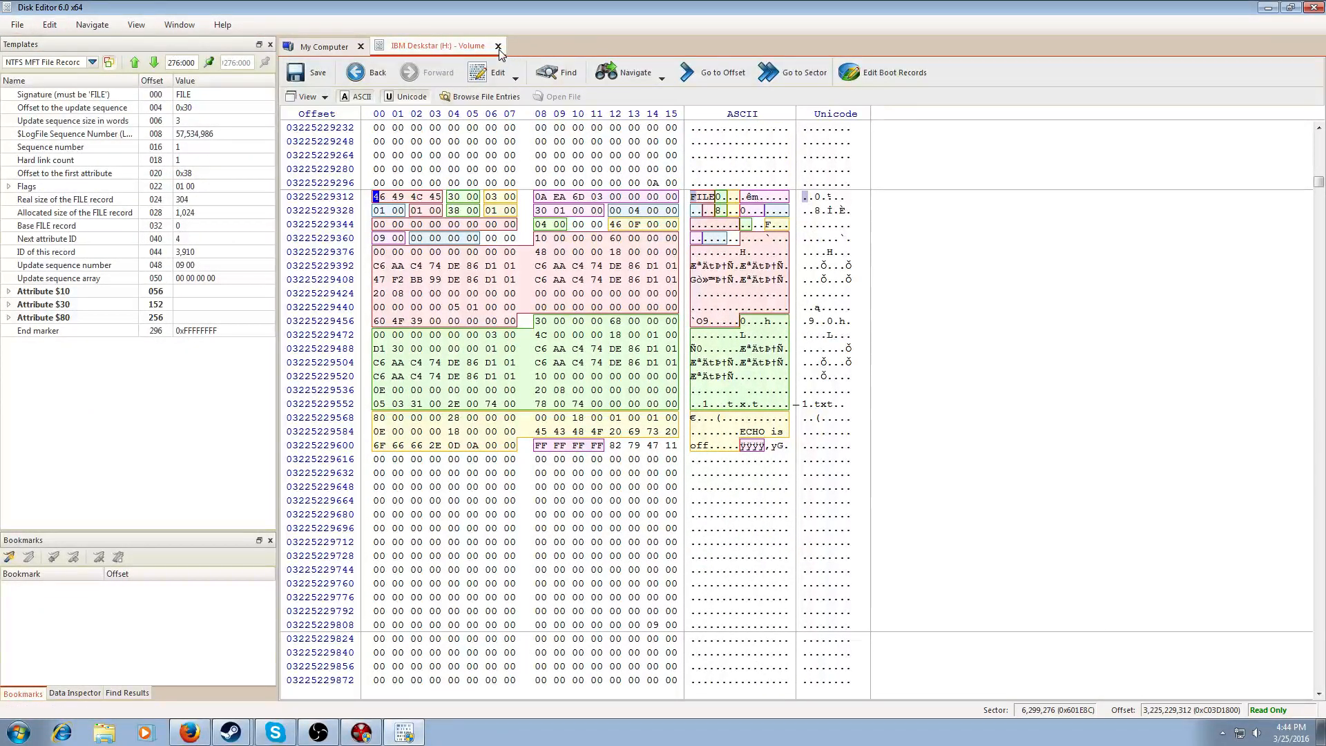
{"action": "left_click", "coordinate": [498, 45]}
Step: Open 1.txt in the hex editor via its Open in Disk Editor action
{"action": "left_click", "coordinate": [418, 51]}
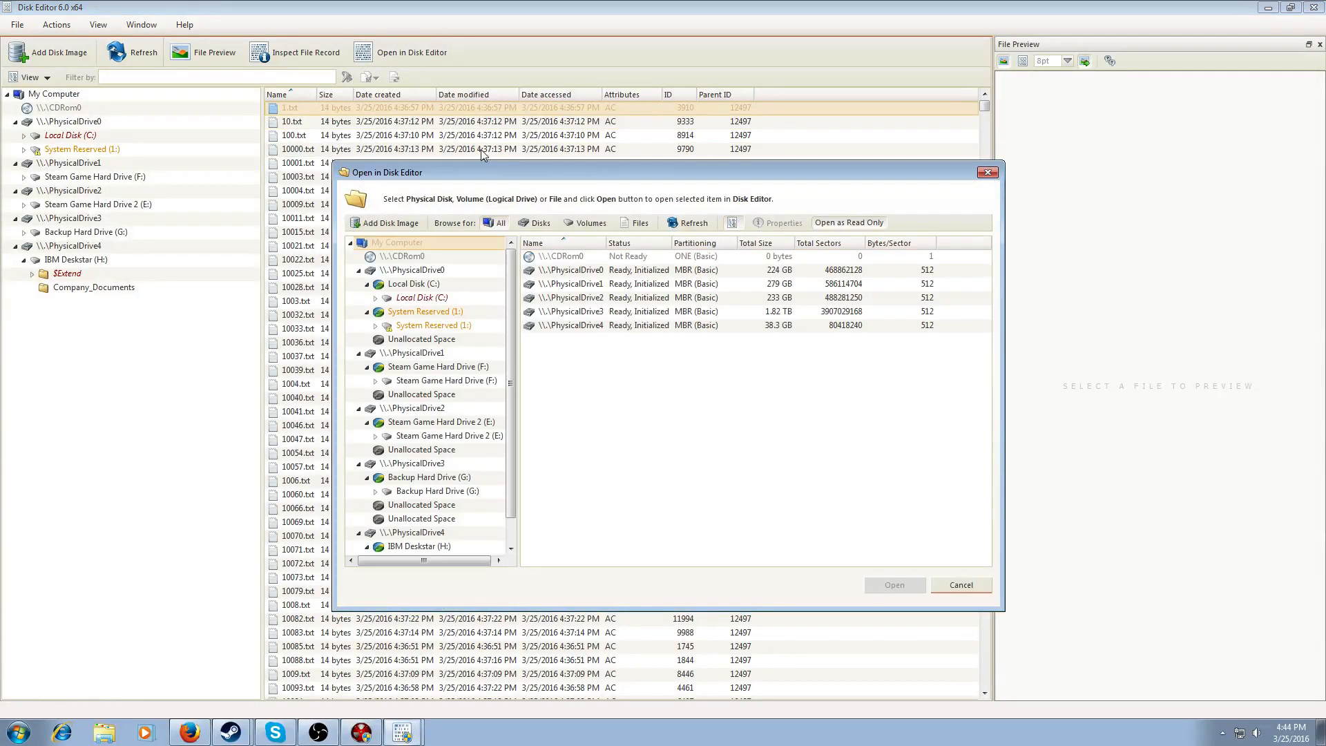
{"action": "left_click", "coordinate": [987, 172]}
{"action": "right_click", "coordinate": [519, 112]}
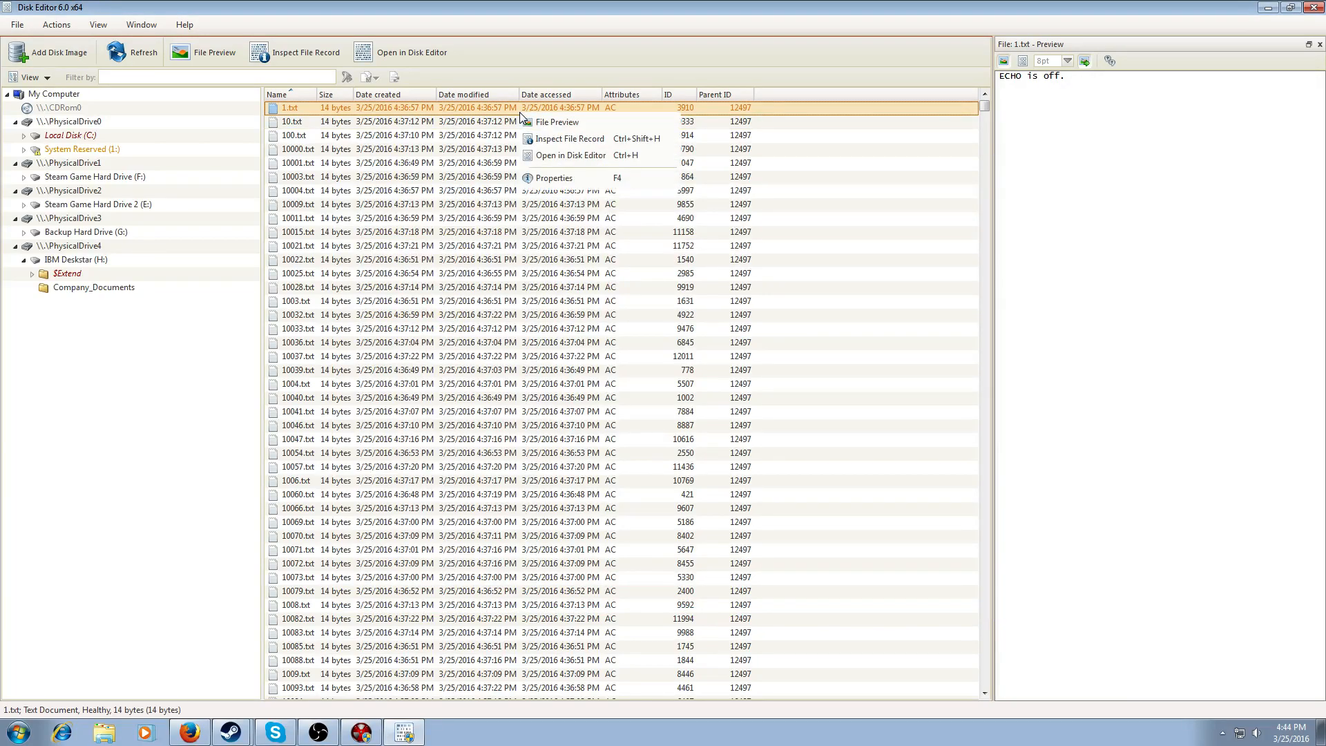
{"action": "left_click", "coordinate": [548, 160]}
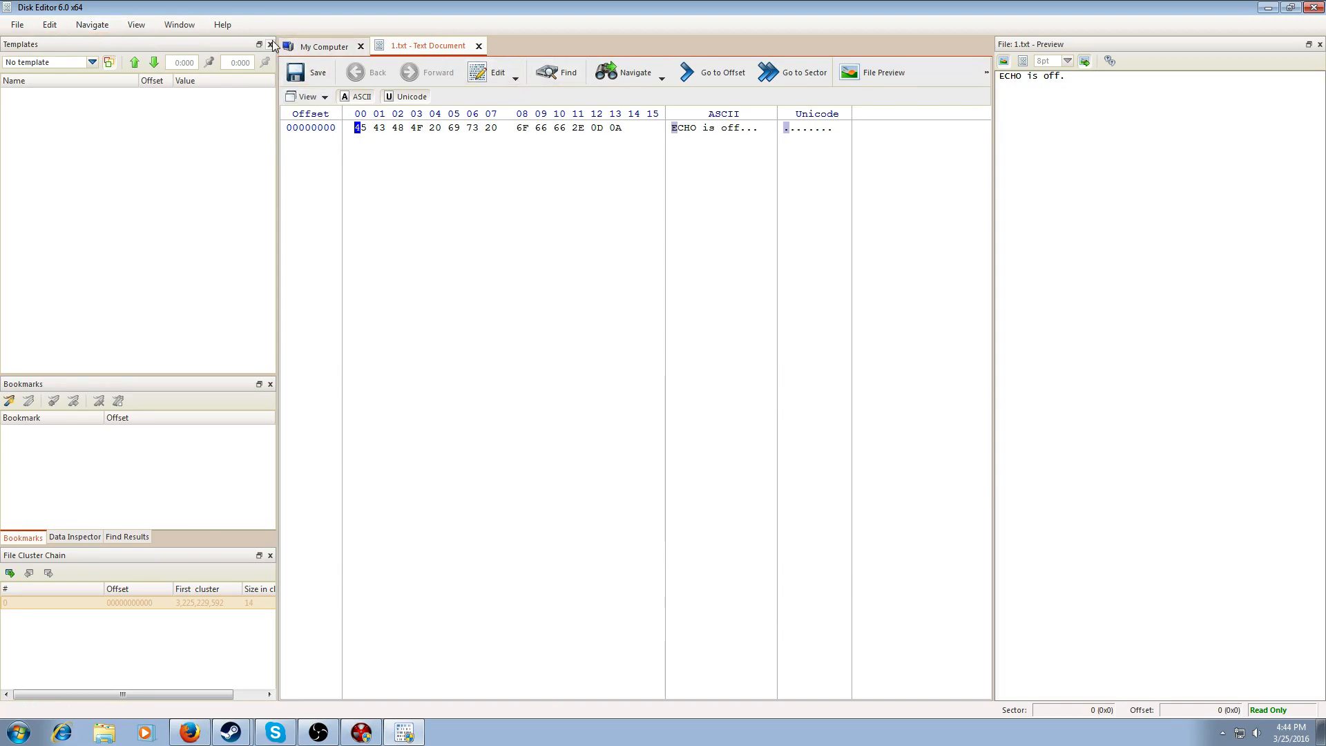
Step: Close the 1.txt hex view and open 10.txt in hex instead
{"action": "left_click", "coordinate": [314, 47]}
{"action": "left_click", "coordinate": [152, 47]}
{"action": "left_click", "coordinate": [478, 47]}
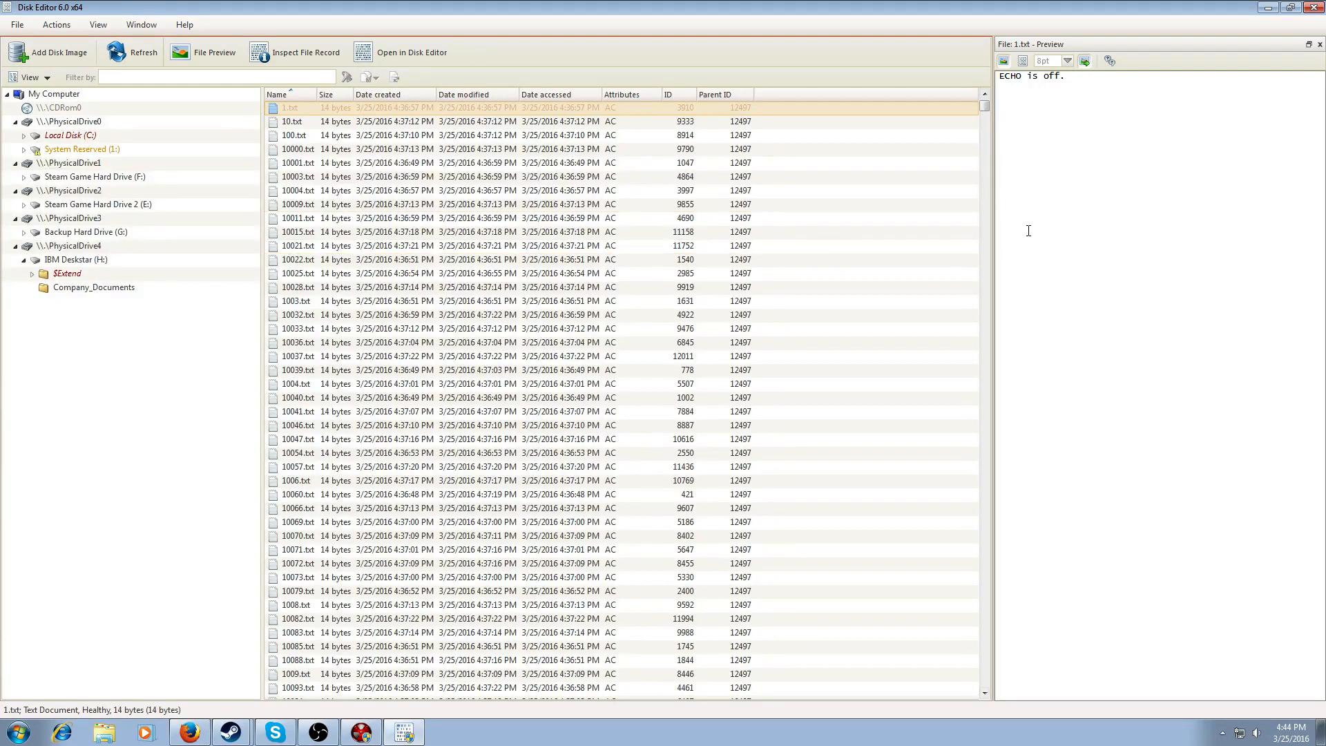
{"action": "left_click_drag", "start_coordinate": [986, 116], "coordinate": [946, 85]}
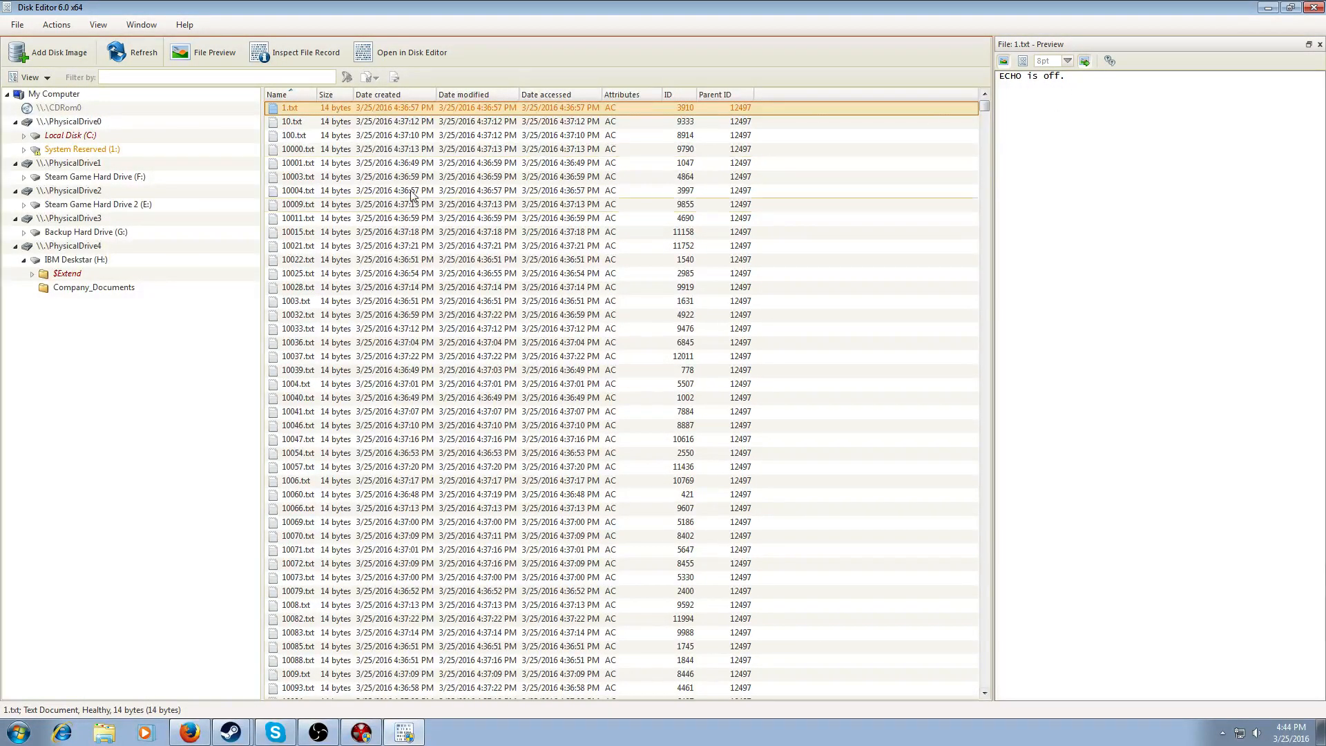
{"action": "left_click", "coordinate": [365, 121]}
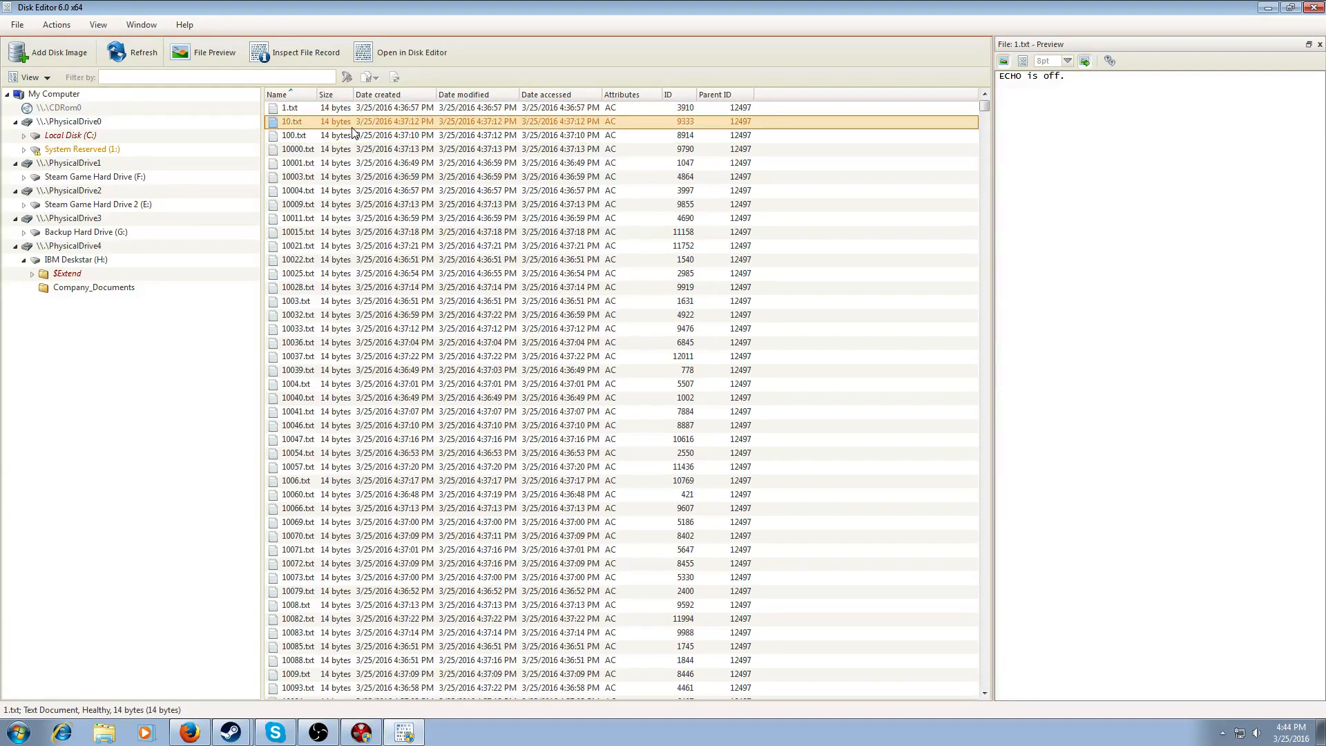
{"action": "left_click", "coordinate": [375, 62]}
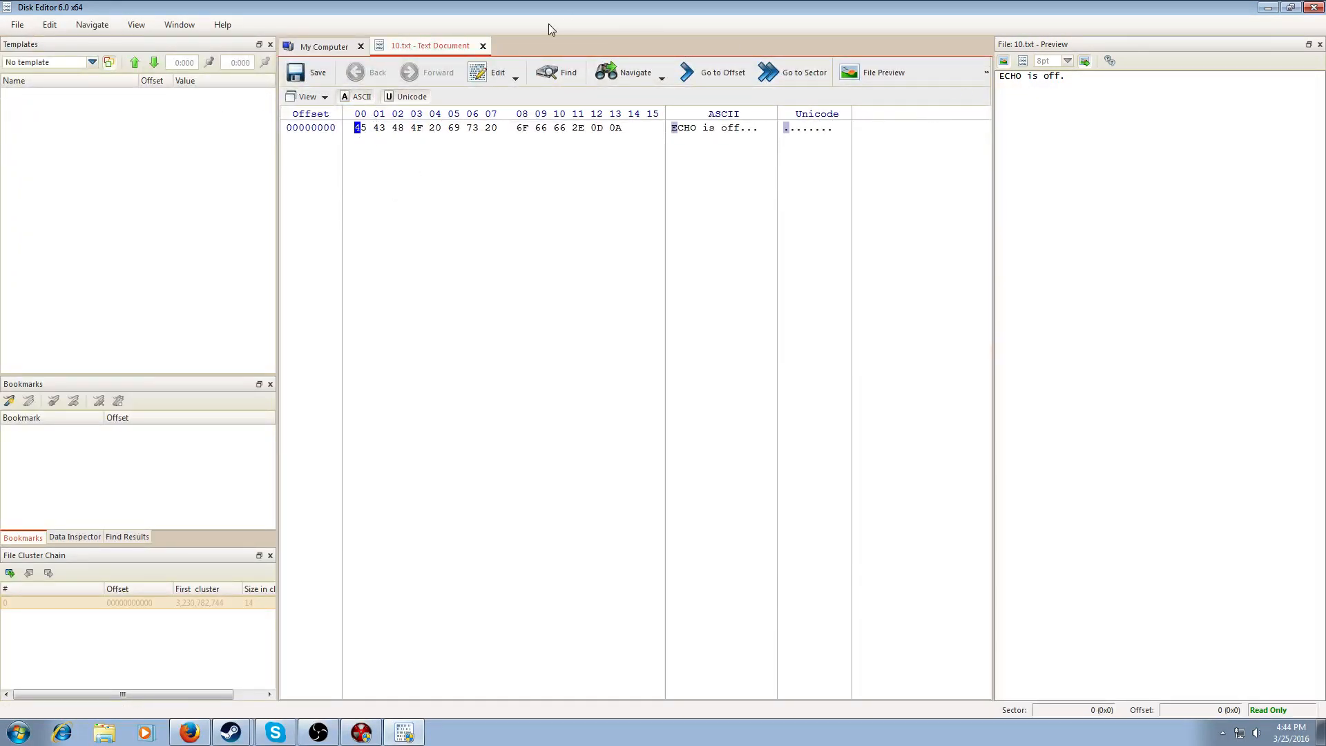
Step: Reopen 1.txt in hex using Open in Disk Editor from the file list
{"action": "left_click", "coordinate": [320, 47]}
{"action": "left_click", "coordinate": [329, 130]}
{"action": "left_click", "coordinate": [400, 76]}
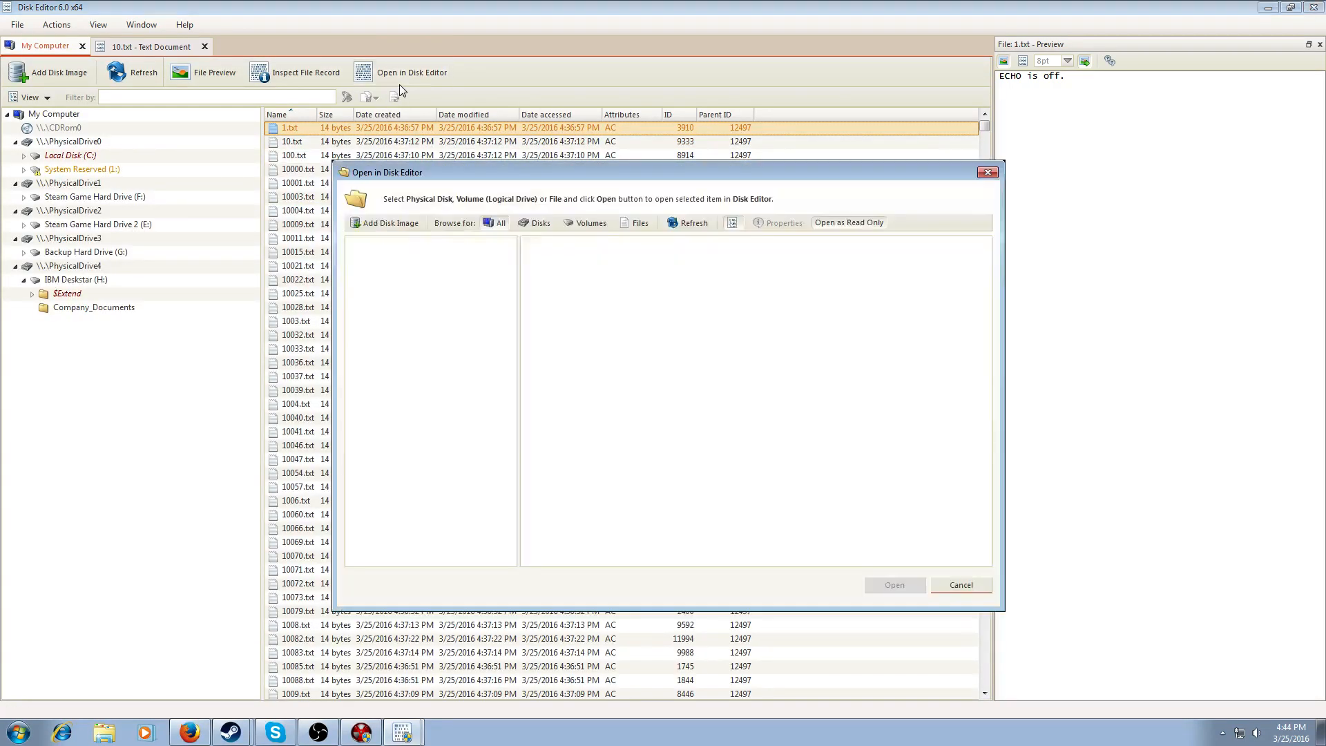
{"action": "left_click", "coordinate": [987, 173]}
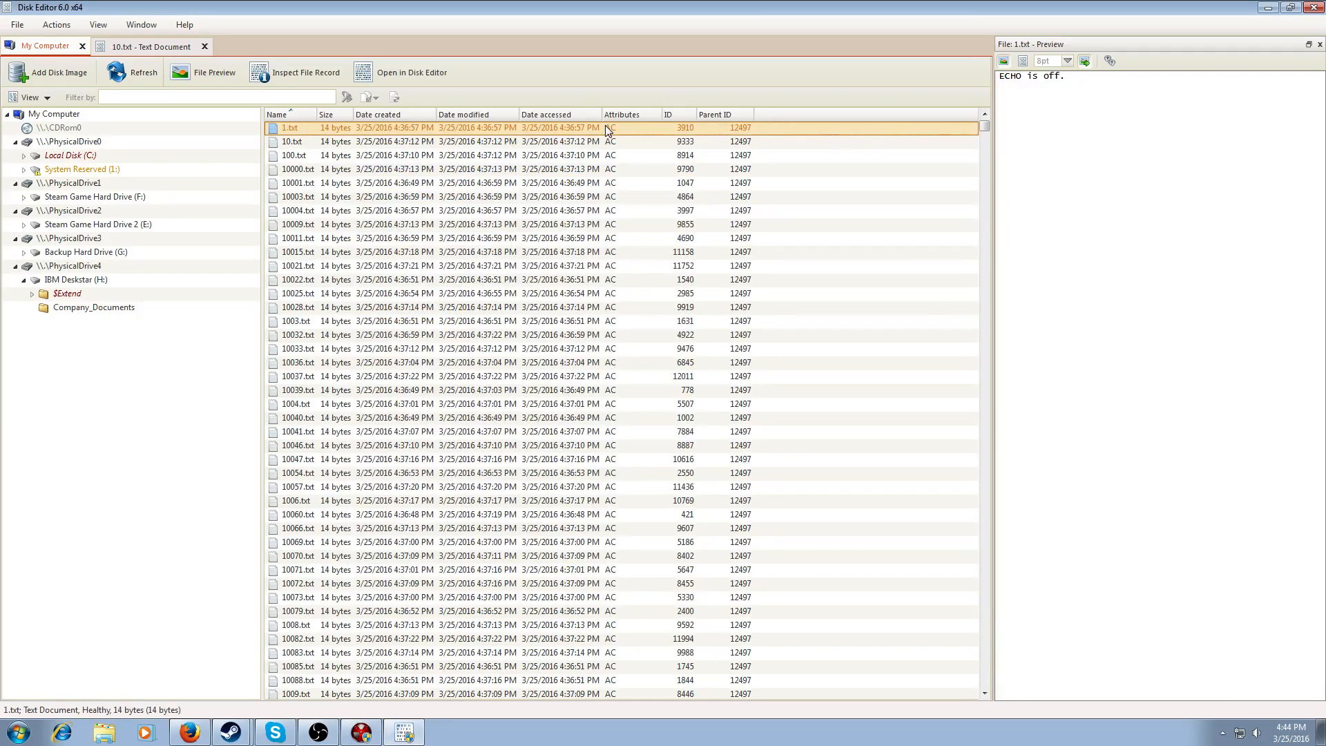
{"action": "left_click", "coordinate": [404, 73]}
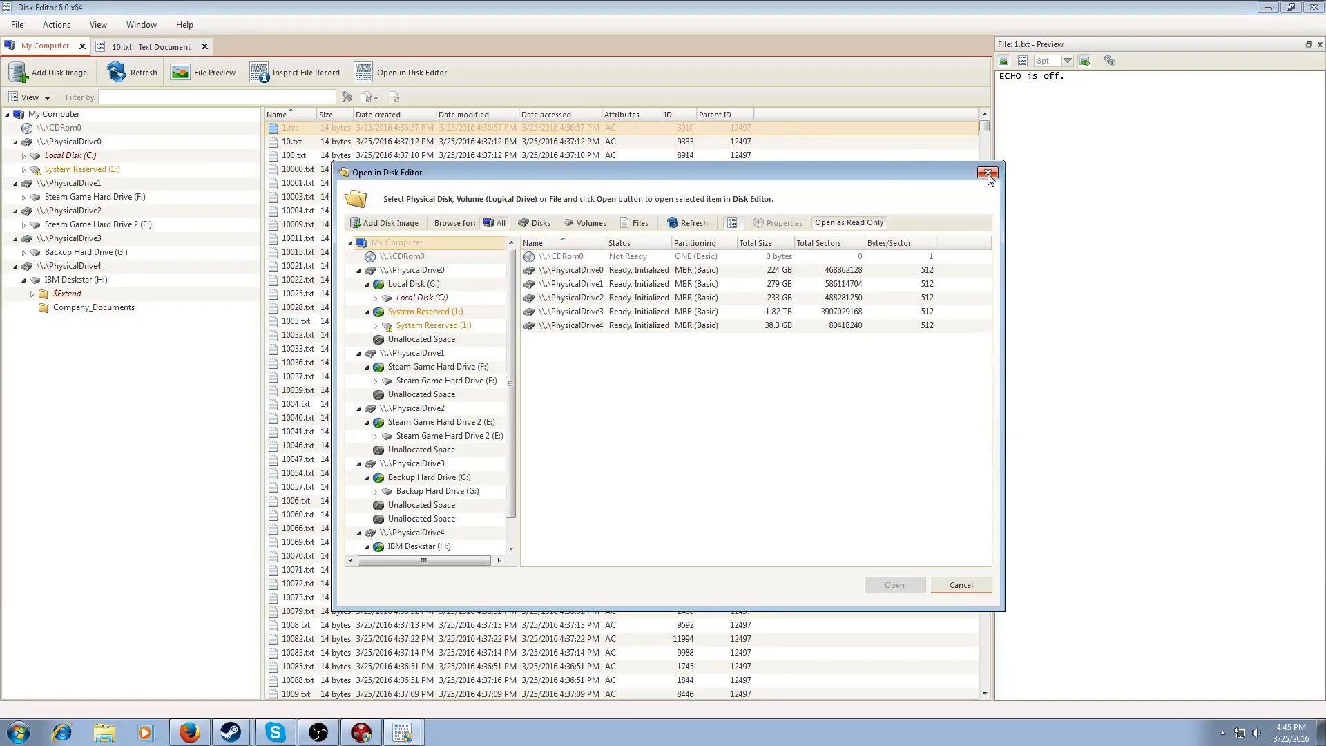
{"action": "left_click", "coordinate": [987, 172]}
{"action": "right_click", "coordinate": [683, 127]}
{"action": "left_click", "coordinate": [732, 172]}
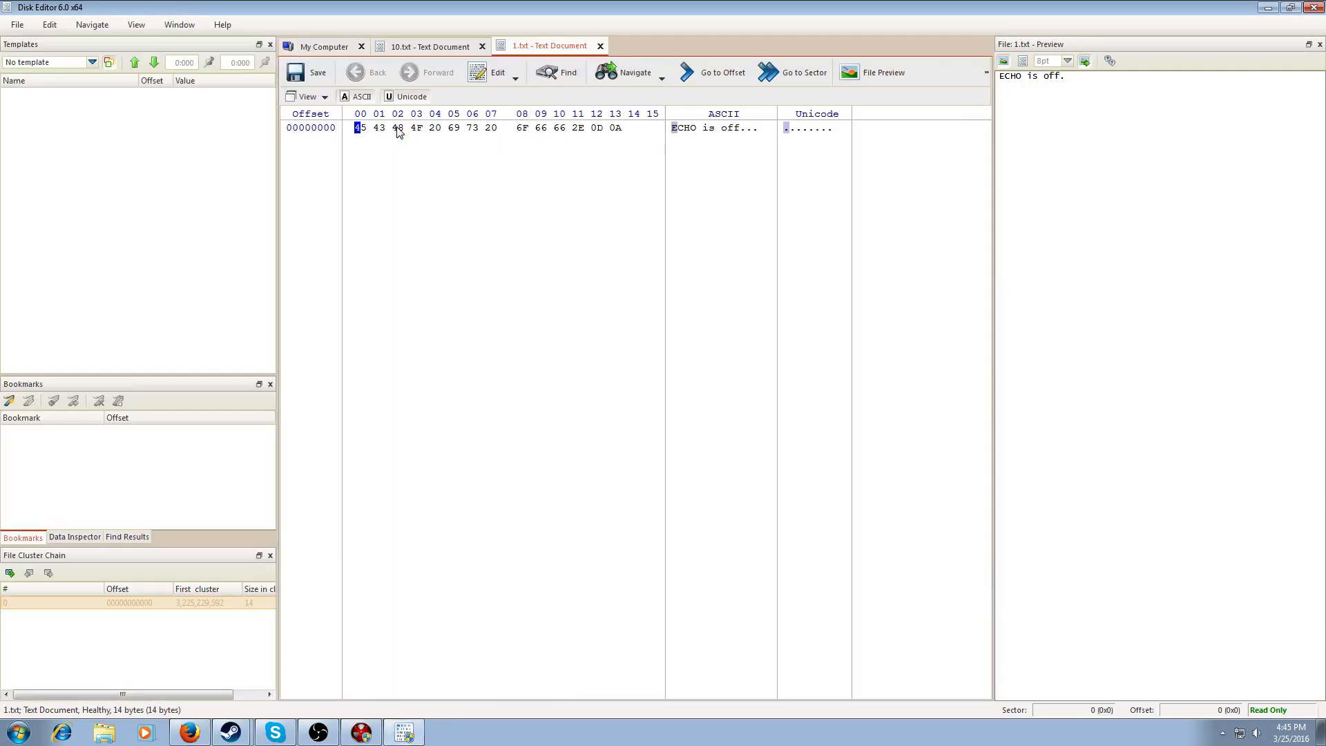
Step: Compare both tabs, select the 'ECHO is' bytes in 1.txt, then close both hex views
{"action": "left_click", "coordinate": [421, 55]}
{"action": "left_click", "coordinate": [546, 47]}
{"action": "left_click_drag", "start_coordinate": [357, 128], "coordinate": [502, 131]}
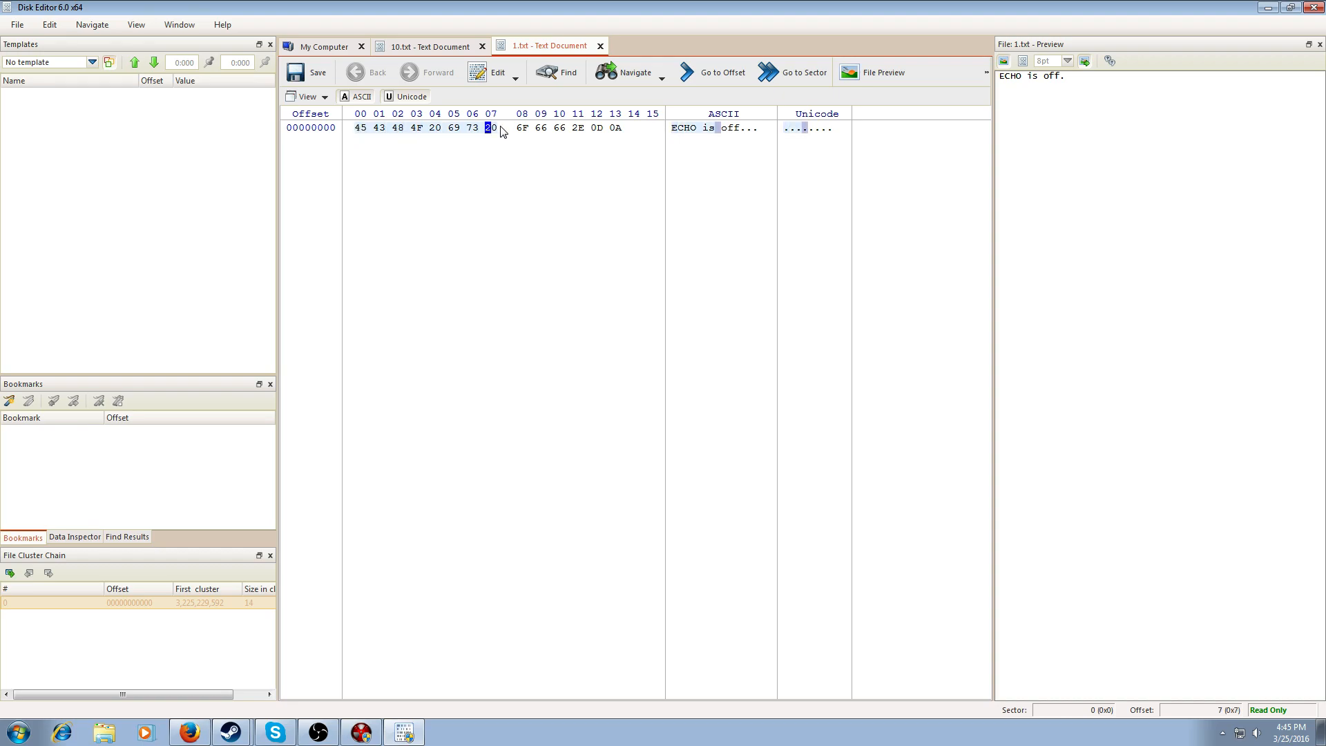
{"action": "left_click", "coordinate": [600, 46]}
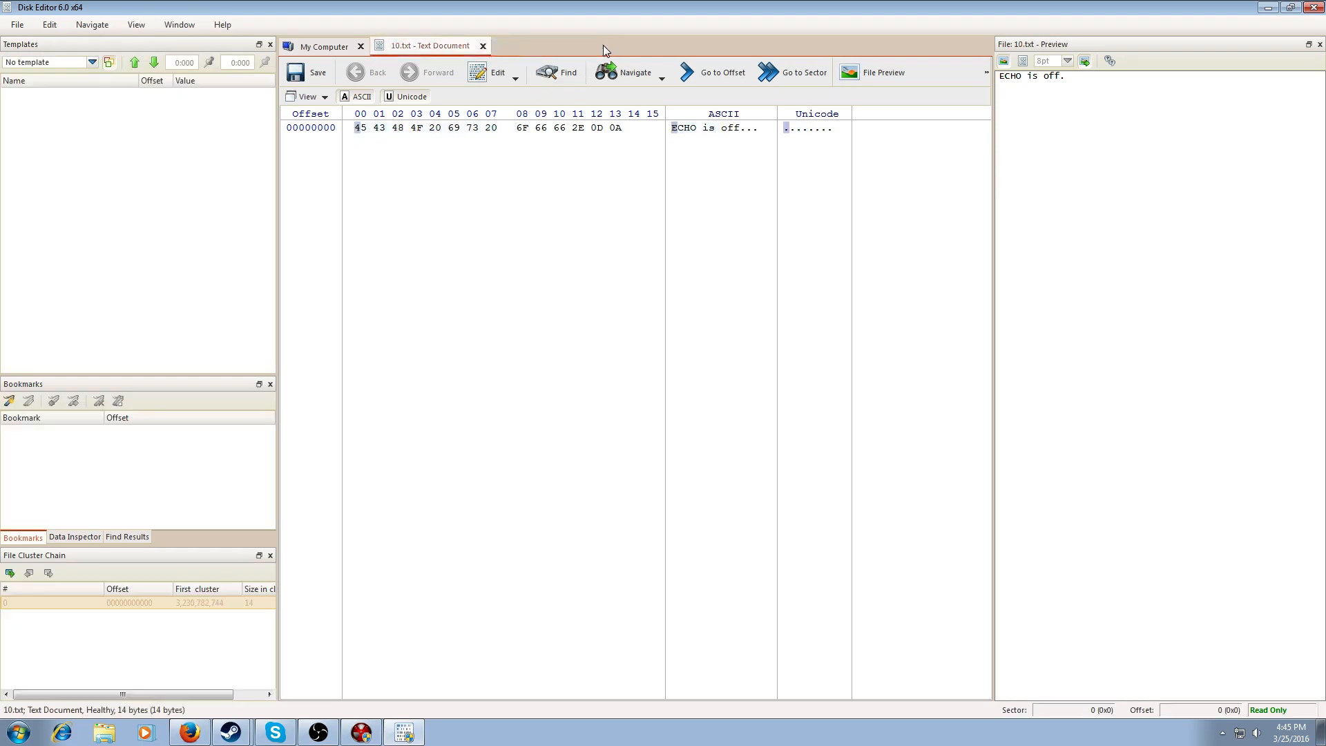
{"action": "left_click", "coordinate": [482, 47]}
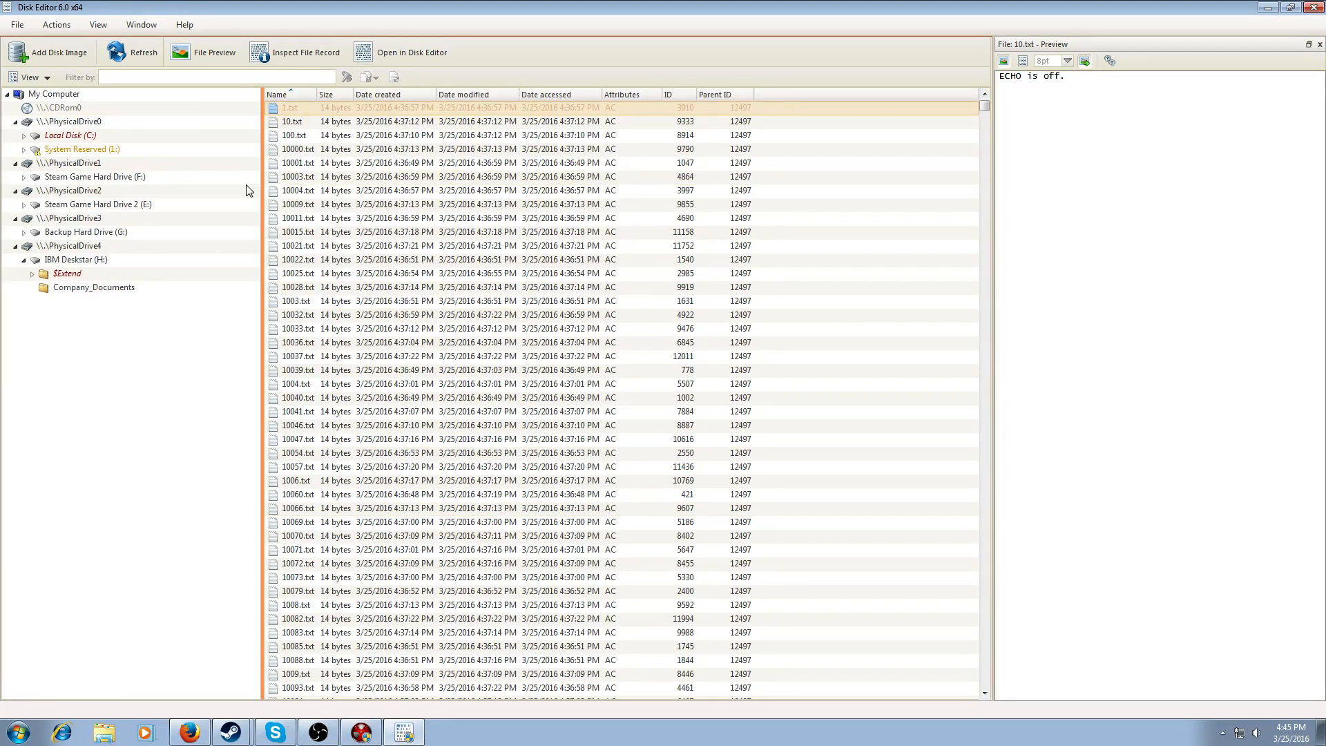
Step: Exit Active@ Disk Editor and restore the Eraser window to its erase schedule
{"action": "left_click", "coordinate": [23, 260]}
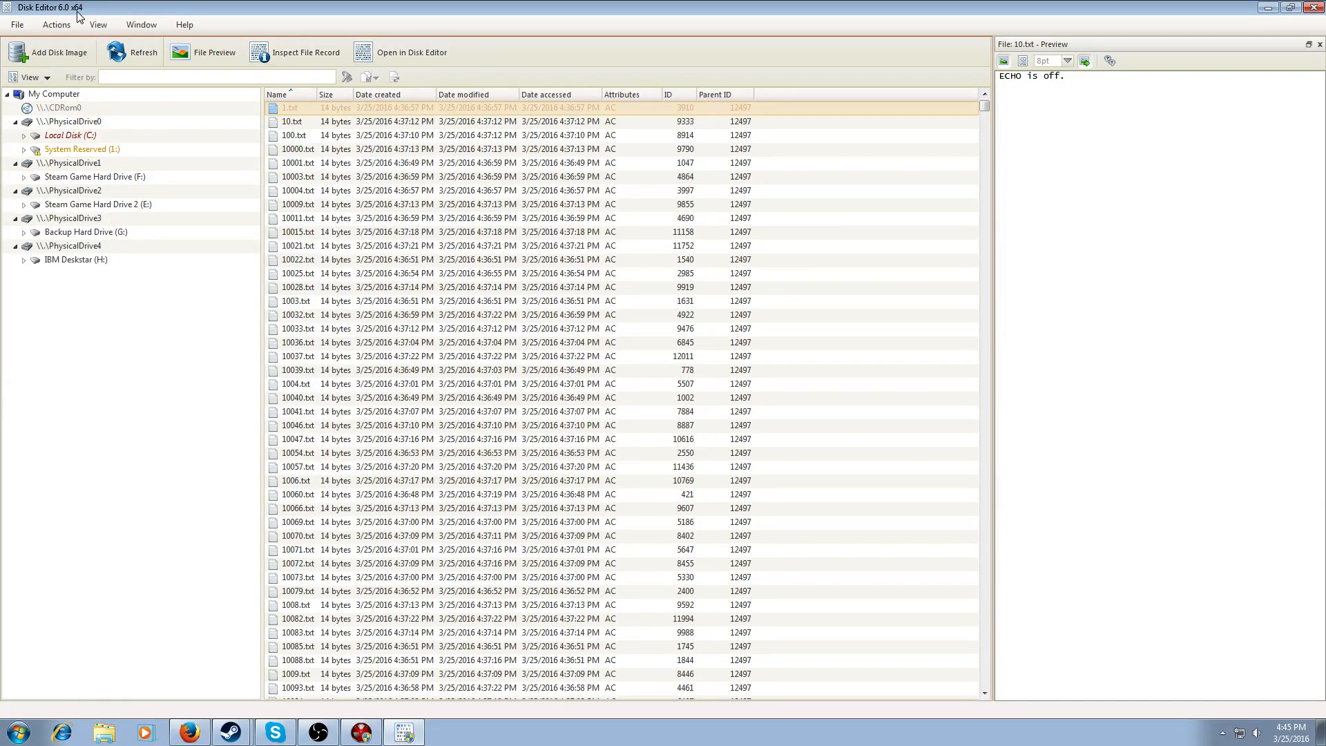
{"action": "left_click", "coordinate": [17, 24]}
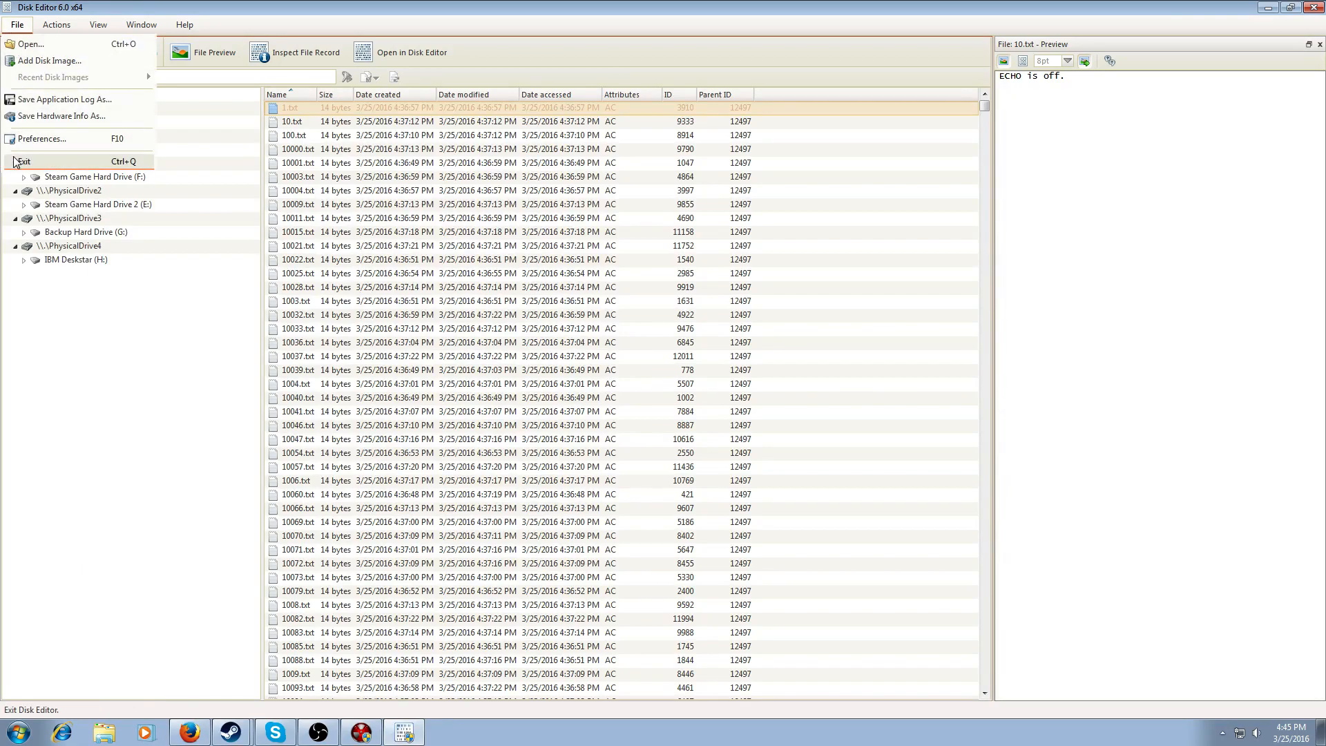
{"action": "left_click", "coordinate": [48, 161]}
{"action": "left_click", "coordinate": [361, 732]}
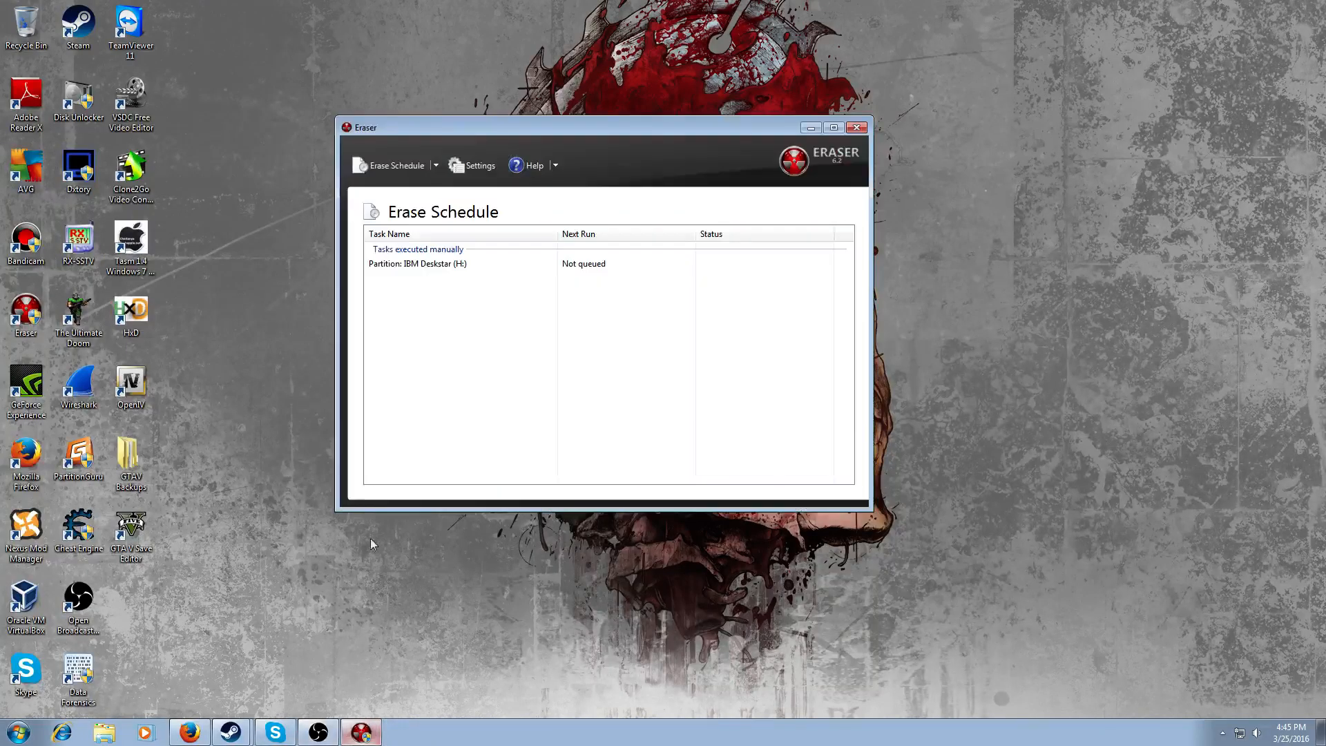
Step: Run the Partition: IBM Deskstar (H:) task now and view its Erasure Progress
{"action": "right_click", "coordinate": [487, 267]}
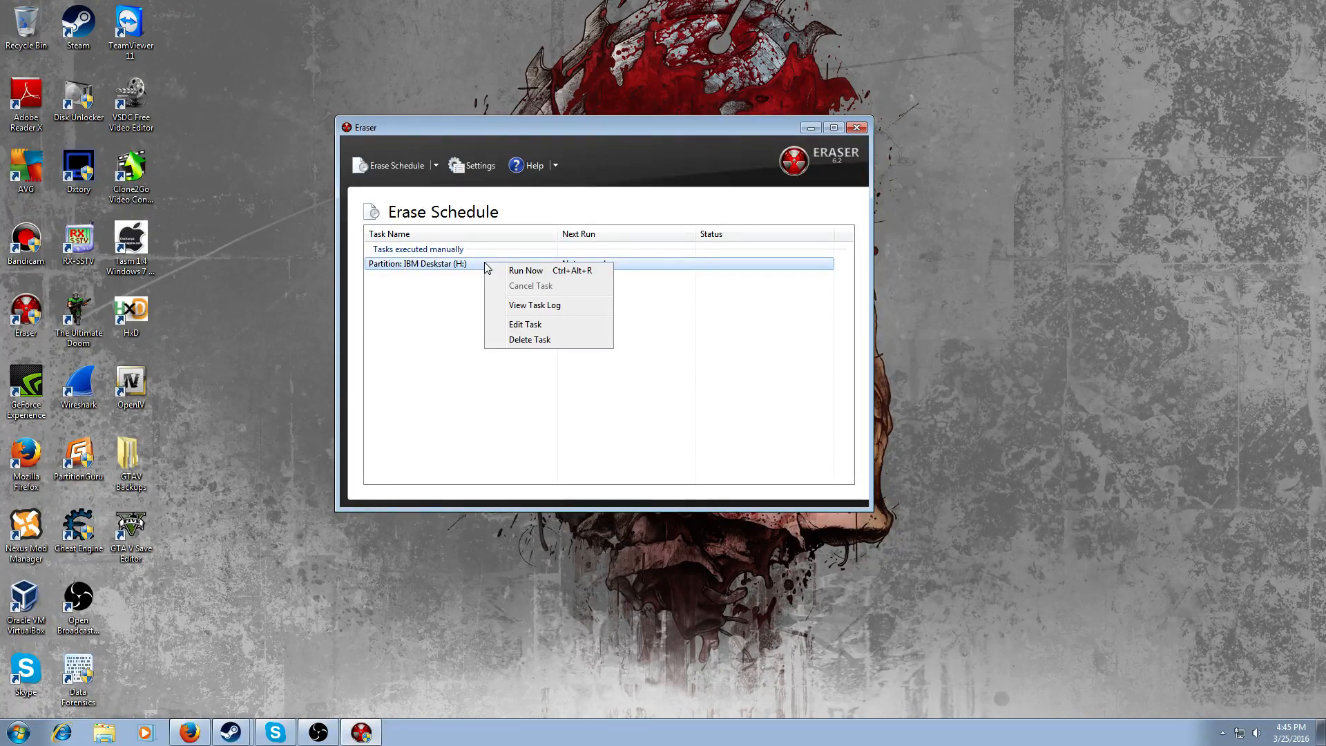
{"action": "left_click", "coordinate": [533, 272]}
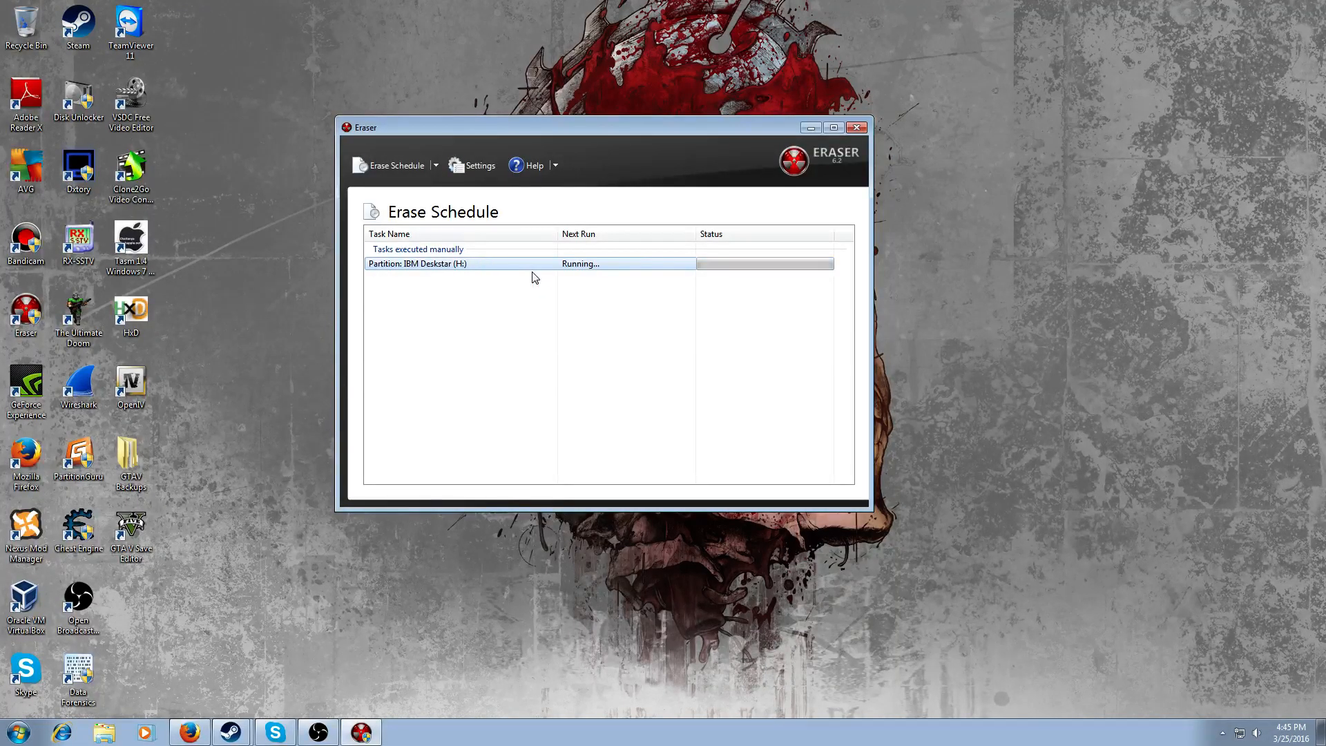
{"action": "double_click", "coordinate": [450, 267]}
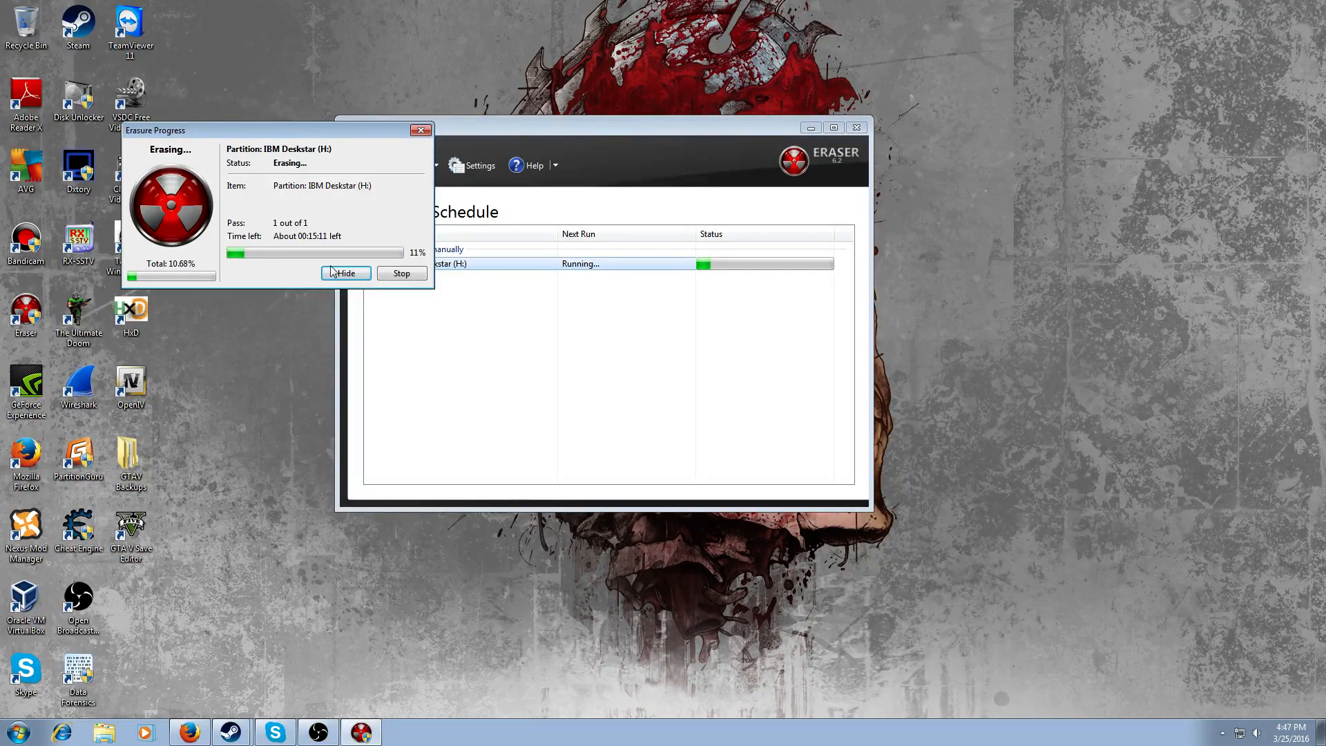
Step: Stop the H: partition wipe and delete its erase task
{"action": "left_click", "coordinate": [400, 273]}
{"action": "right_click", "coordinate": [520, 269]}
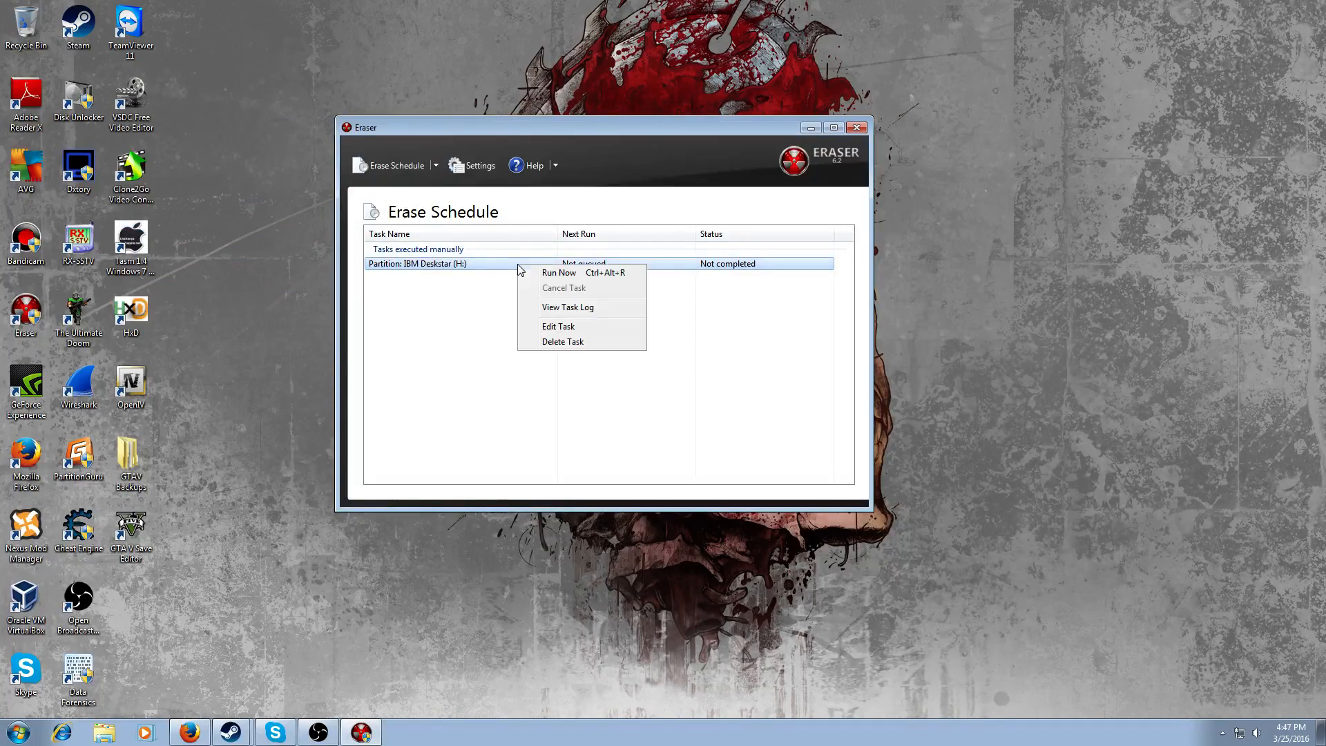
{"action": "left_click", "coordinate": [562, 342]}
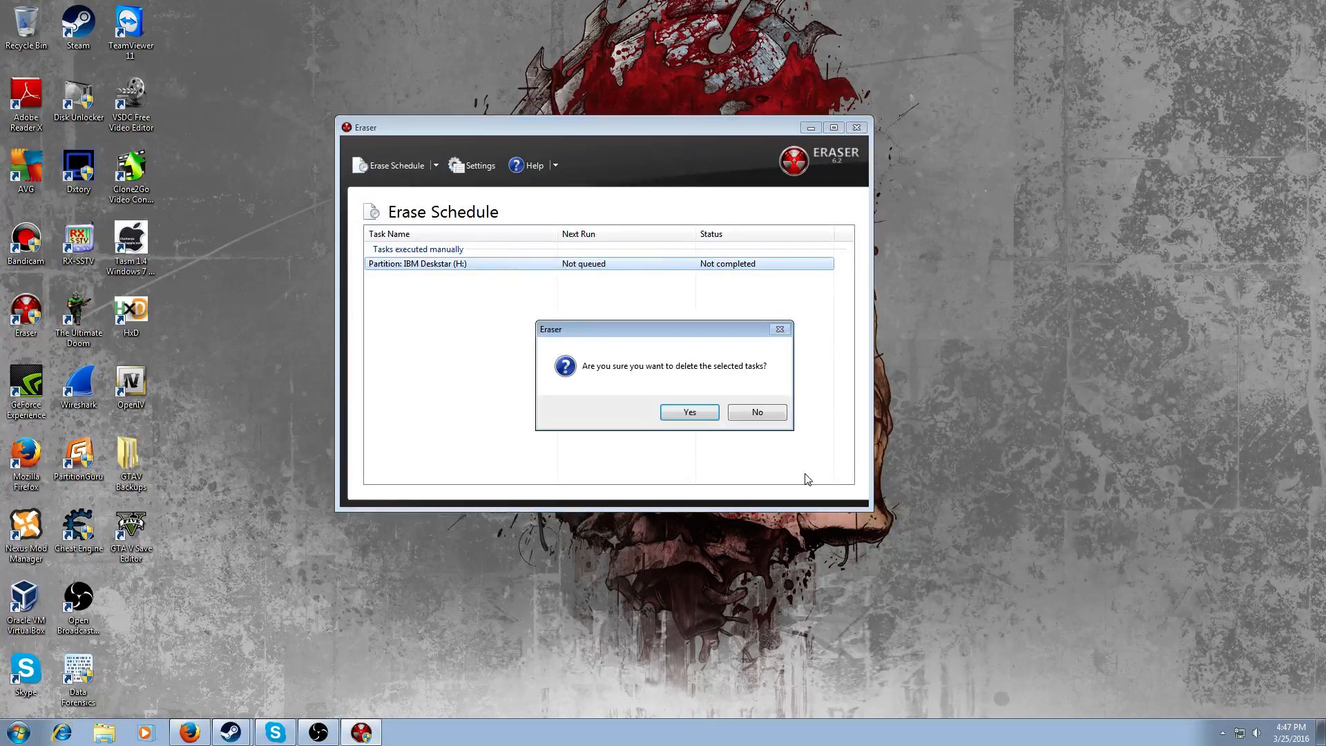
{"action": "left_click", "coordinate": [690, 417]}
Step: Close Eraser, leaving only the Windows desktop
{"action": "left_click", "coordinate": [856, 127]}
{"action": "left_click", "coordinate": [1221, 733]}
{"action": "left_click", "coordinate": [1221, 734]}
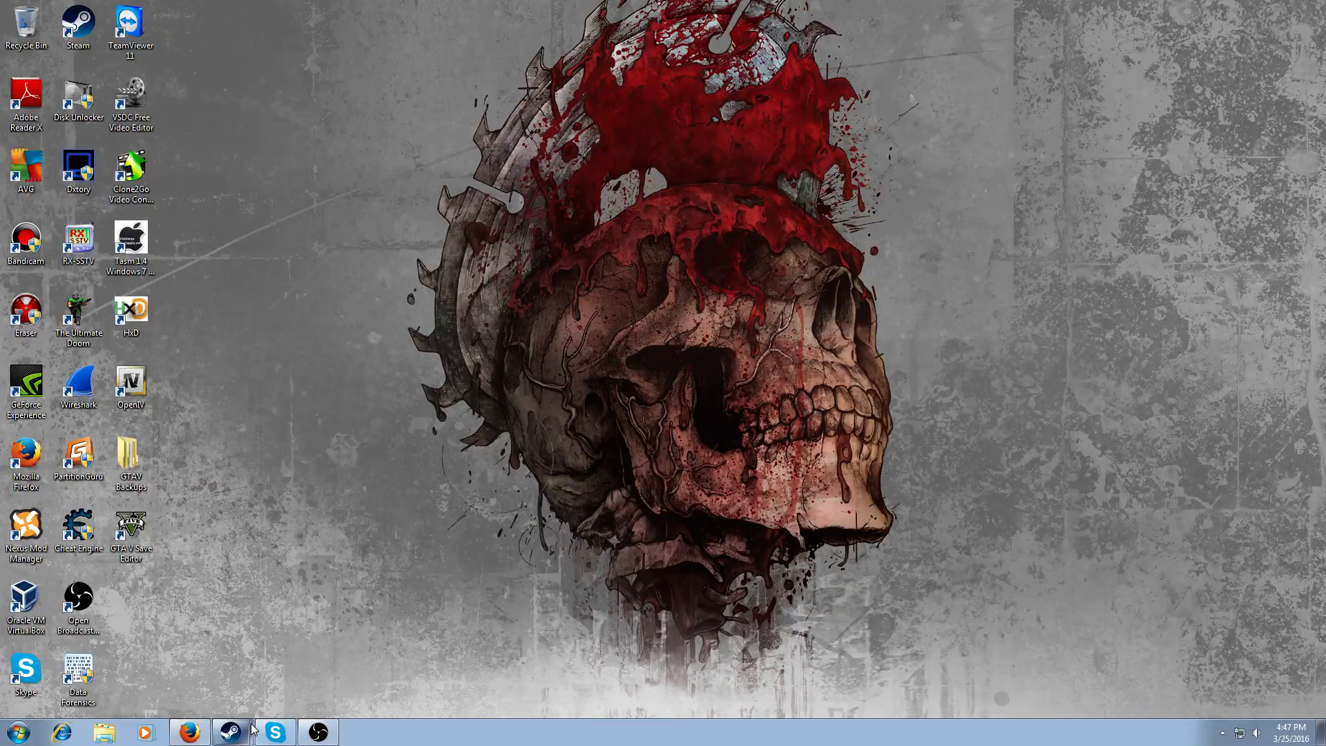
Step: Relaunch Active@ Disk Editor, explore the drives and select Local Disk (H:) under PhysicalDrive4
{"action": "double_click", "coordinate": [90, 674]}
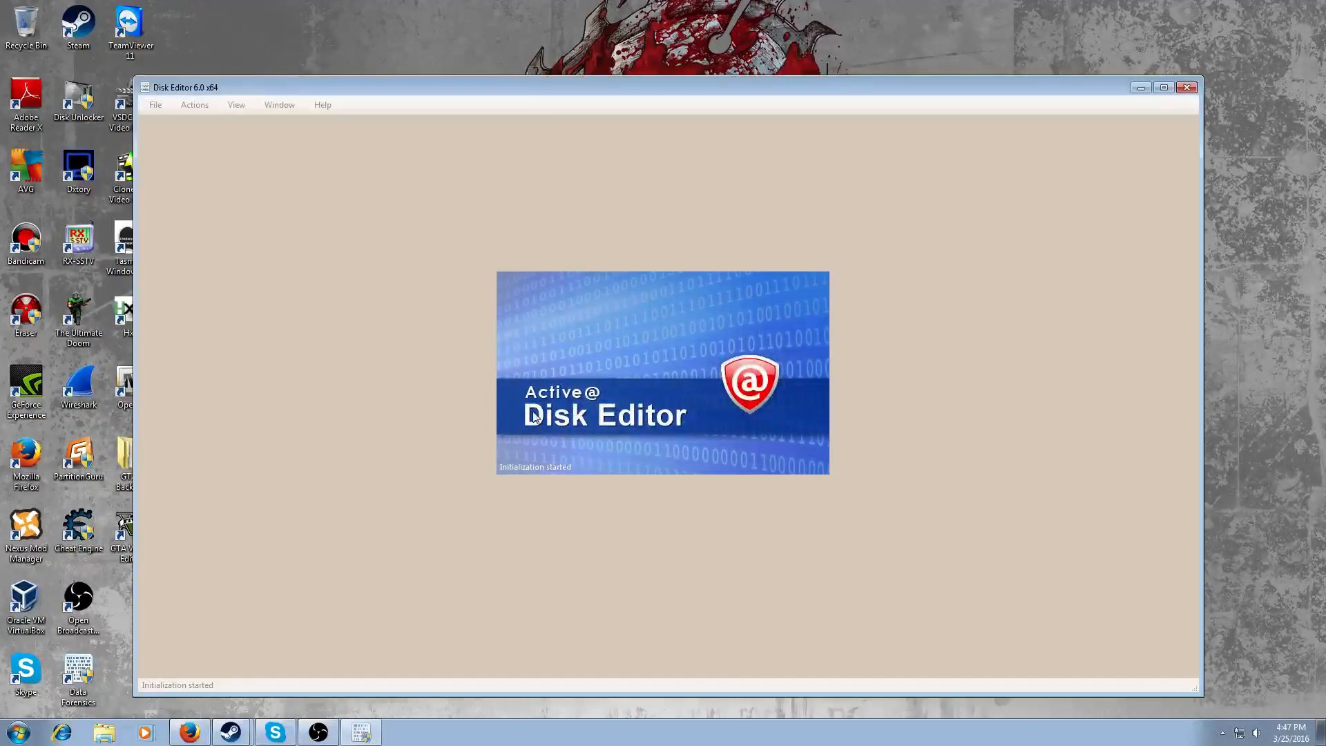
{"action": "left_click", "coordinate": [187, 733]}
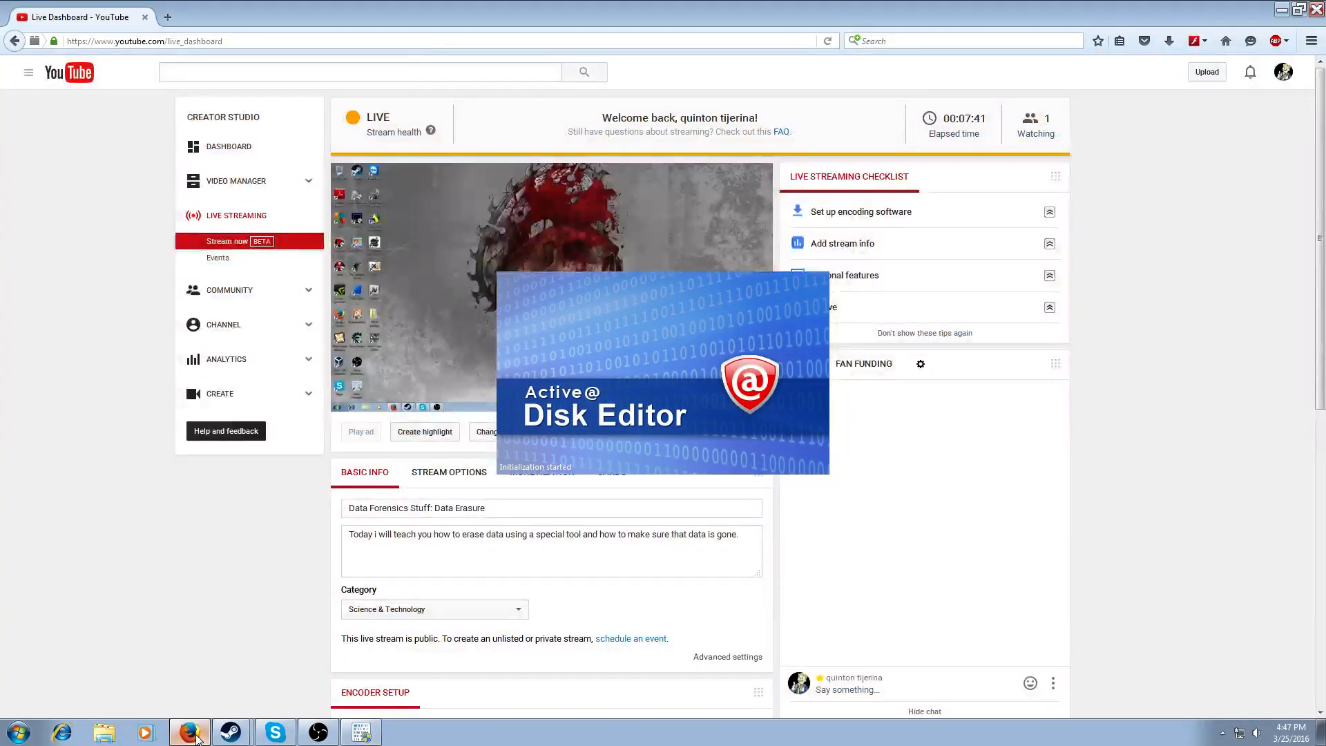
{"action": "left_click", "coordinate": [1281, 9]}
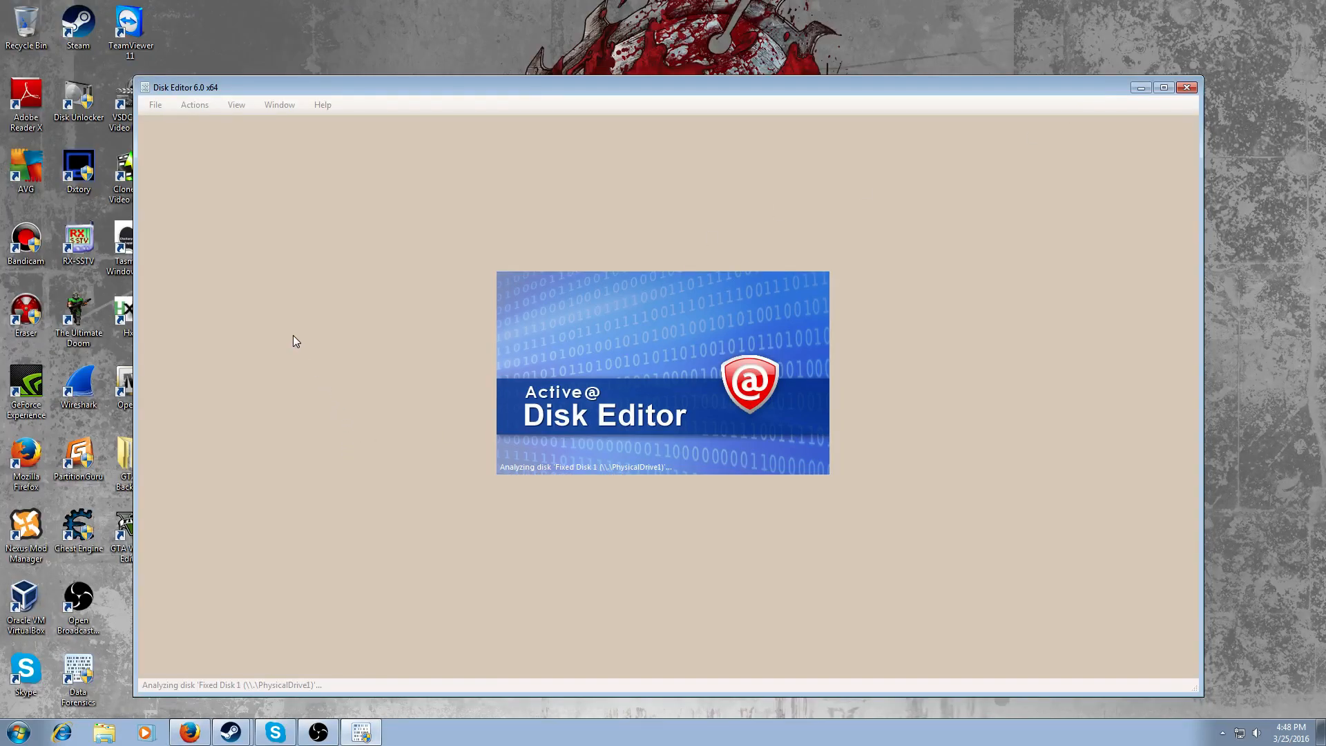
{"action": "left_click", "coordinate": [755, 351]}
{"action": "left_click", "coordinate": [140, 260]}
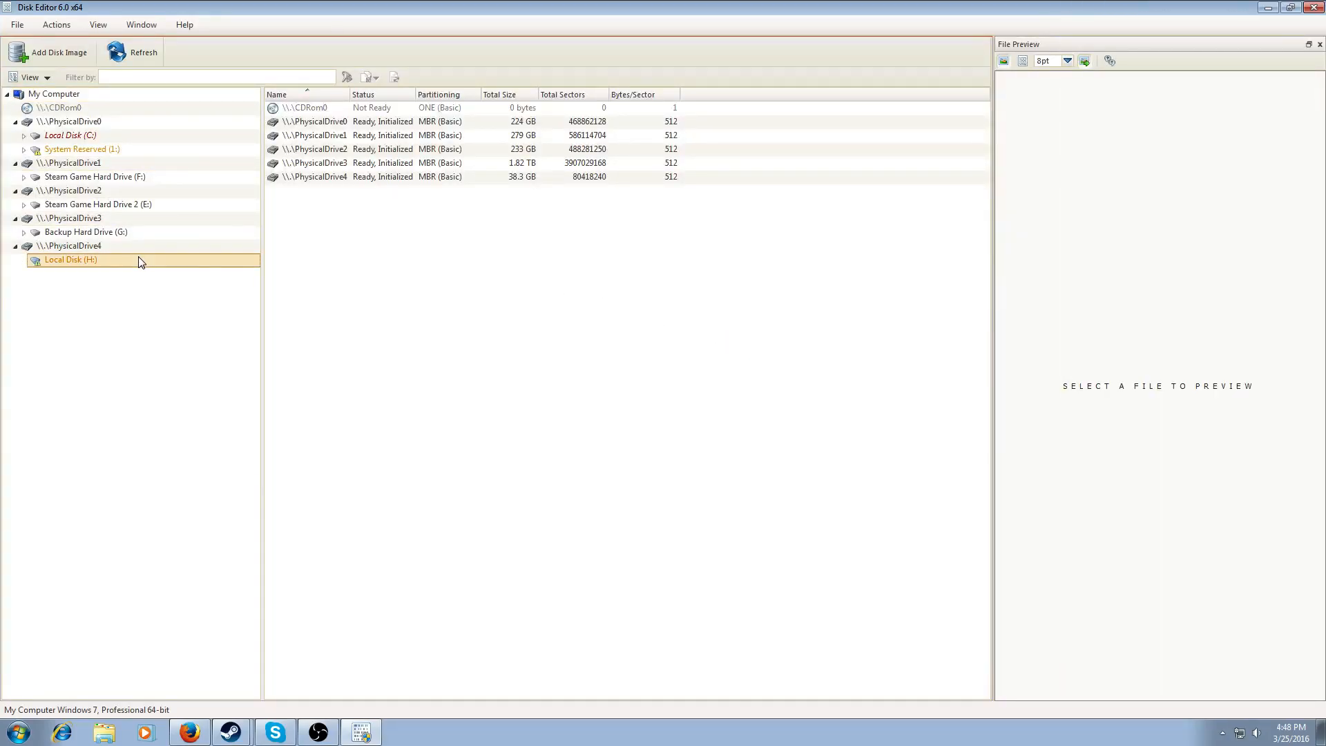
Step: Open Local Disk (H:) as a raw hex volume and browse through its sectors
{"action": "left_click", "coordinate": [196, 69]}
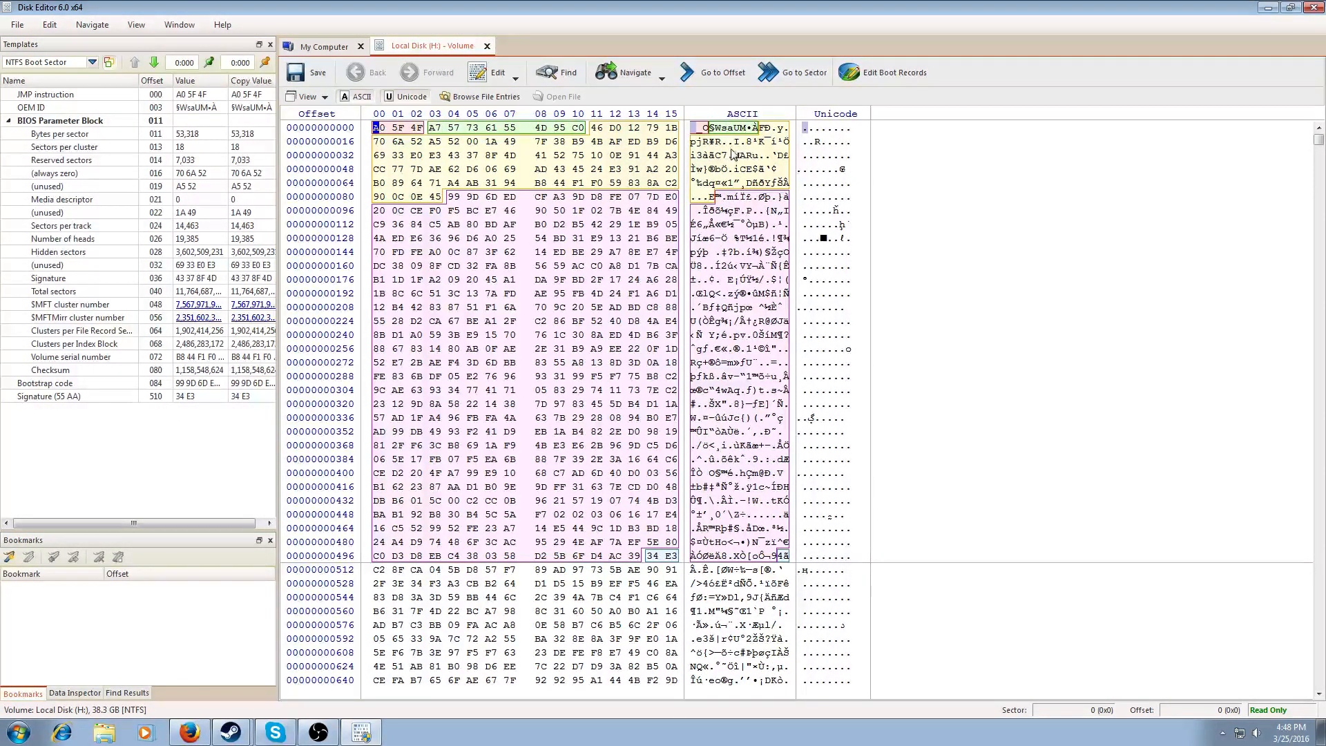
{"action": "scroll", "coordinate": [718, 182], "scroll_direction": "down", "scroll_amount": 8}
{"action": "scroll", "coordinate": [718, 182], "scroll_direction": "down", "scroll_amount": 20}
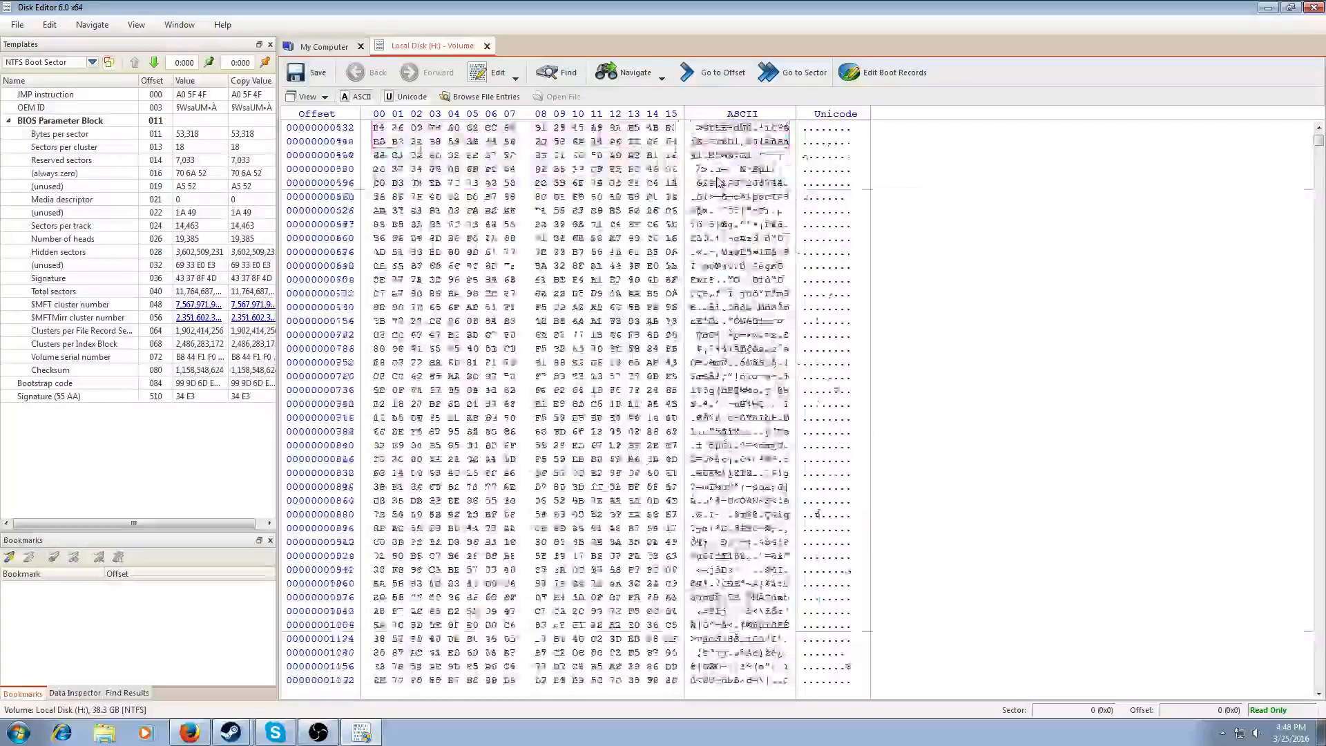
{"action": "scroll", "coordinate": [718, 182], "scroll_direction": "down", "scroll_amount": 11}
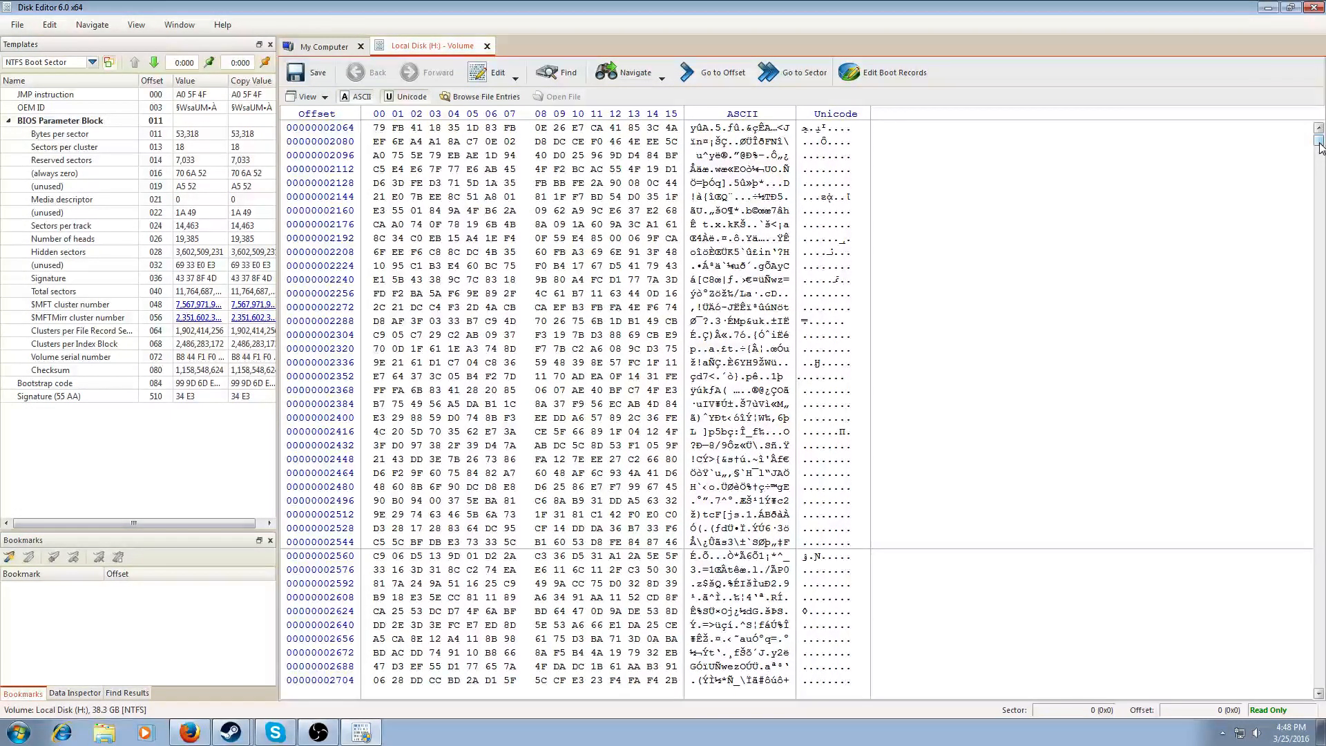
{"action": "left_click_drag", "start_coordinate": [1319, 145], "coordinate": [1261, 670]}
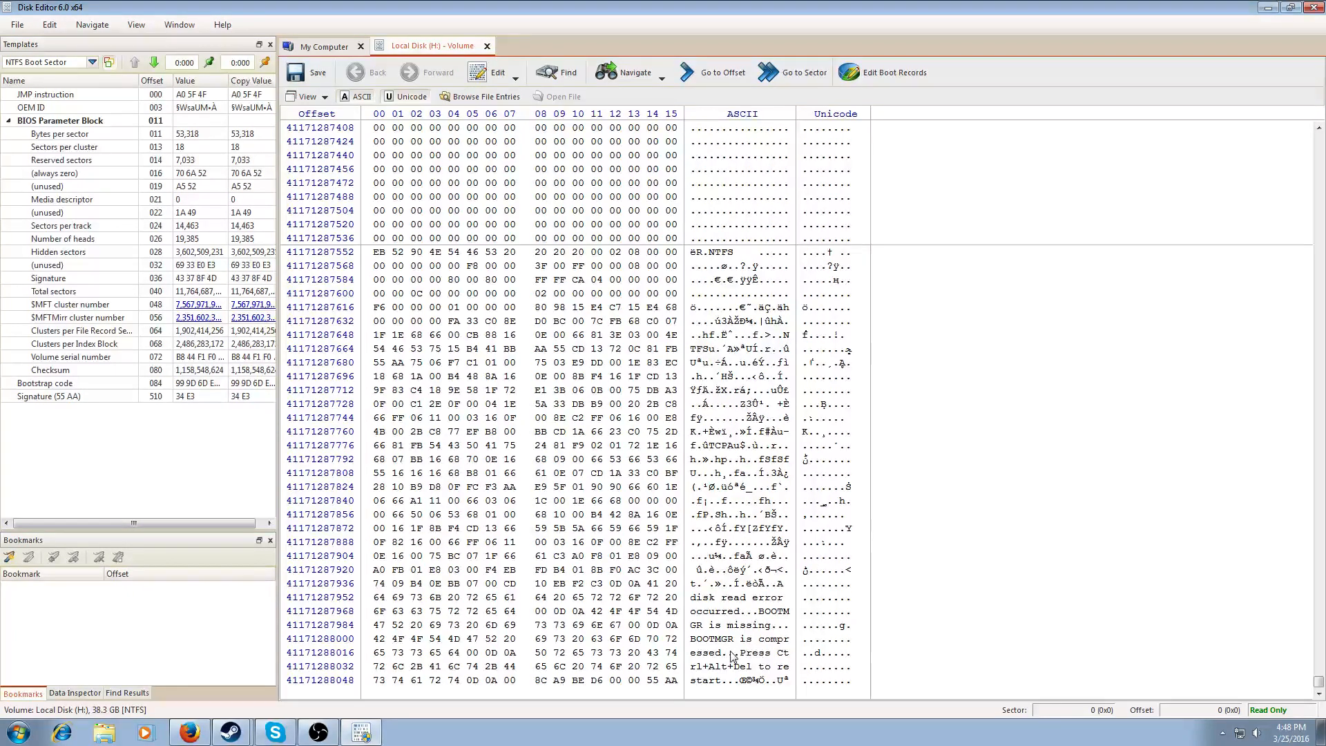
{"action": "left_click_drag", "start_coordinate": [1319, 680], "coordinate": [1305, 124]}
{"action": "scroll", "coordinate": [800, 389], "scroll_direction": "down", "scroll_amount": 6}
{"action": "scroll", "coordinate": [798, 389], "scroll_direction": "down", "scroll_amount": 15}
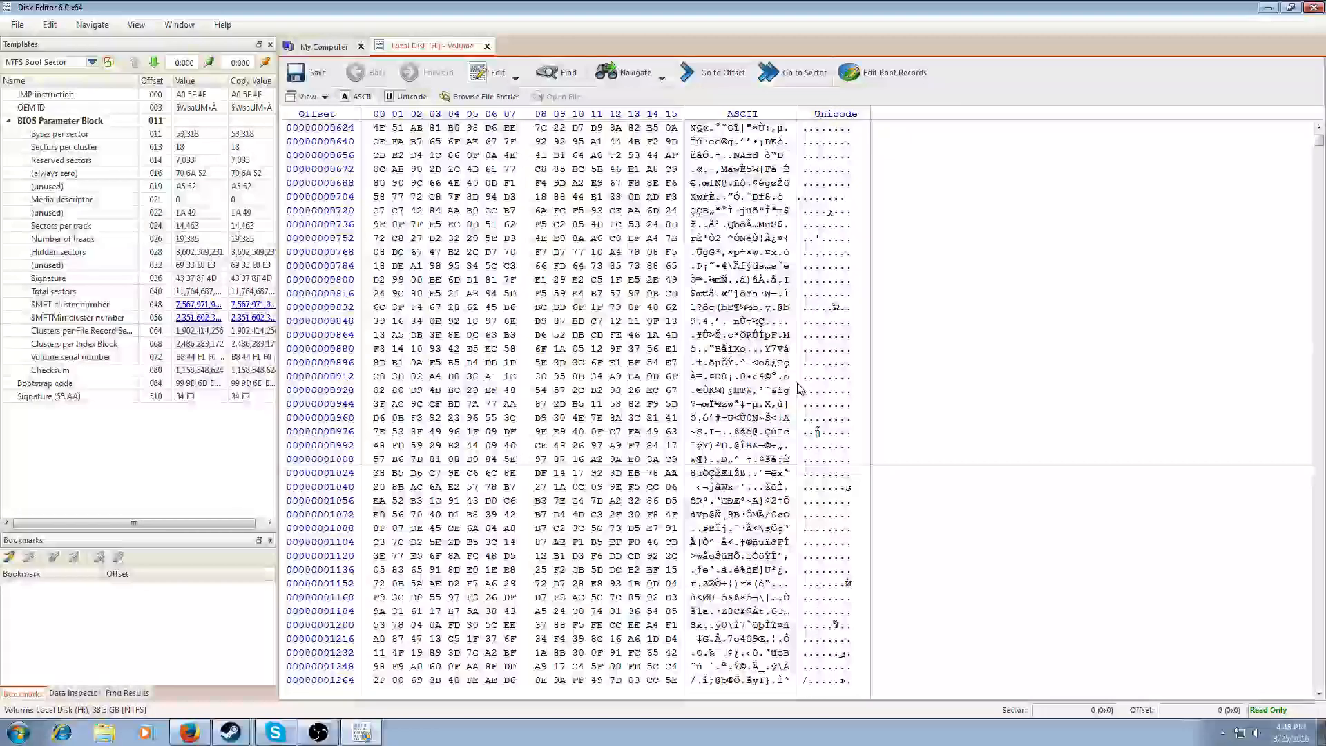
Step: Apply the Master Boot Record template to the H: volume and scroll through its decoded bytes
{"action": "left_click", "coordinate": [42, 63]}
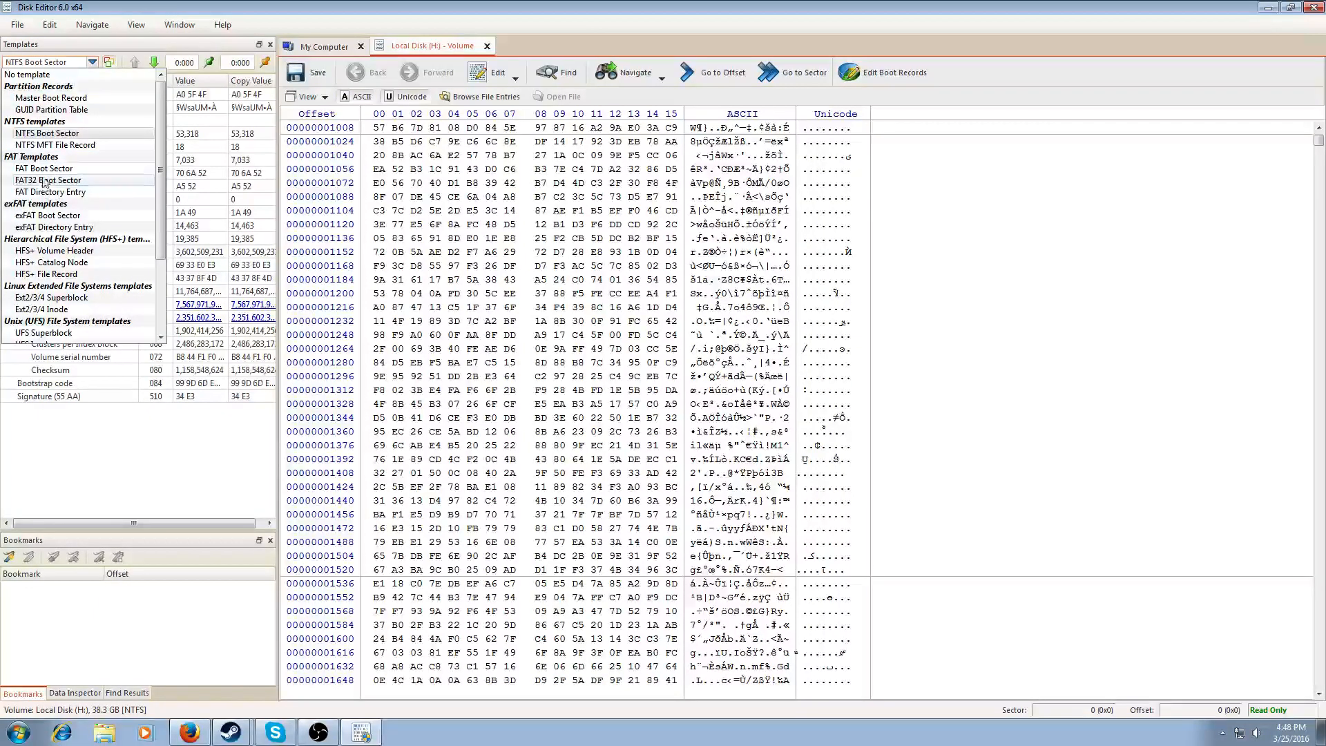
{"action": "left_click", "coordinate": [50, 98]}
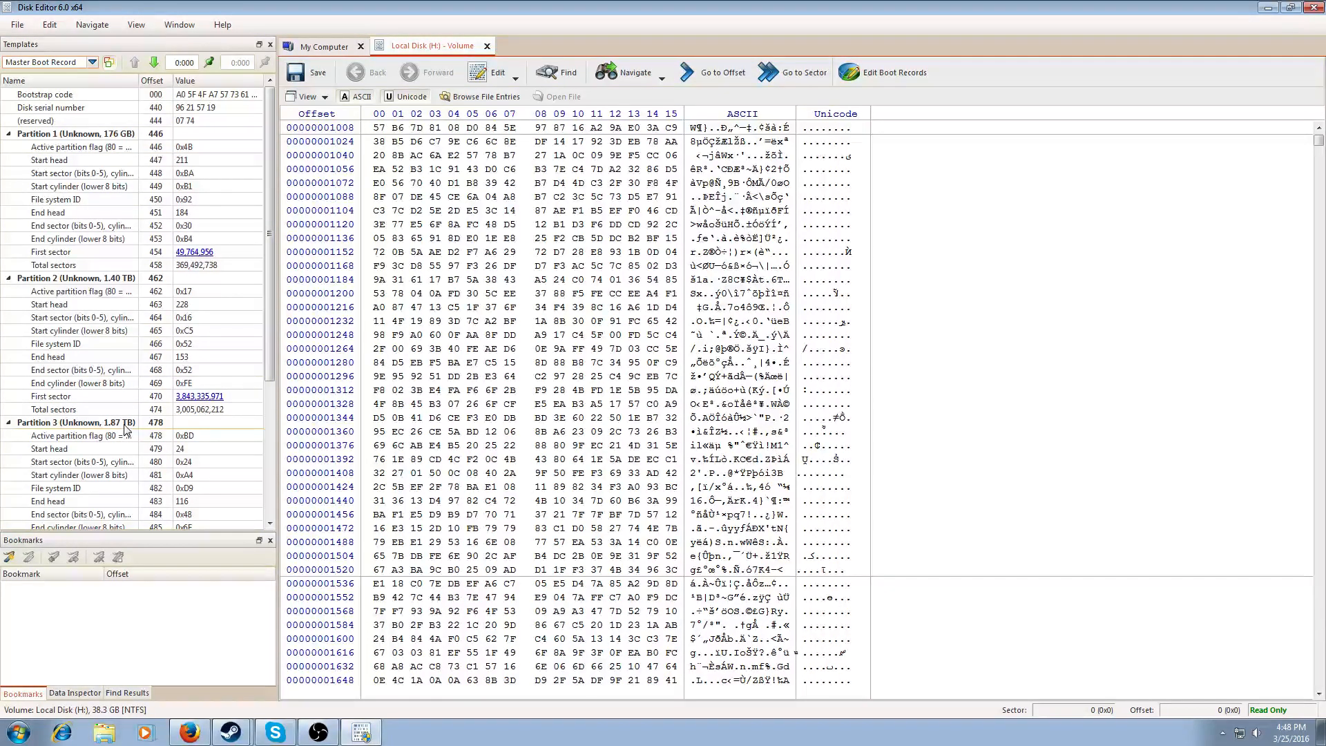
{"action": "scroll", "coordinate": [127, 429], "scroll_direction": "down", "scroll_amount": 5}
{"action": "scroll", "coordinate": [126, 429], "scroll_direction": "up", "scroll_amount": 5}
{"action": "scroll", "coordinate": [102, 294], "scroll_direction": "down", "scroll_amount": 1}
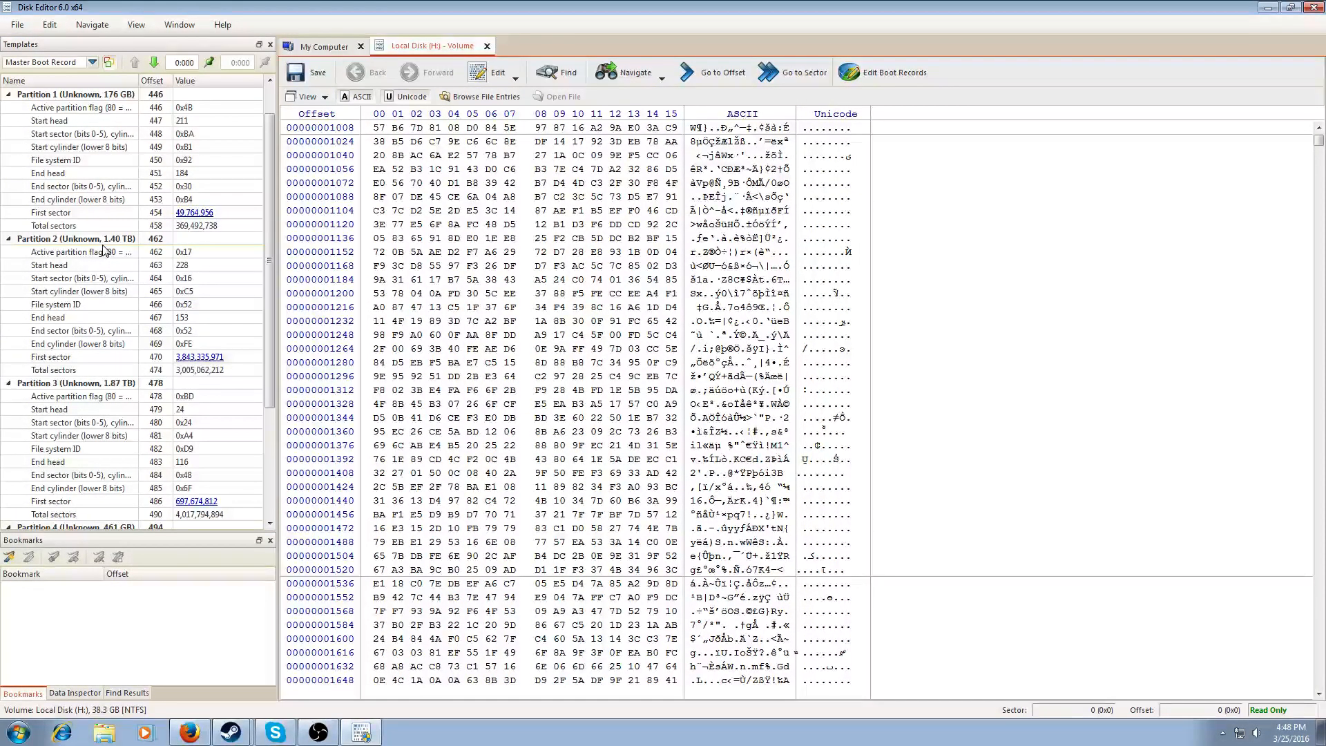
{"action": "scroll", "coordinate": [102, 254], "scroll_direction": "down", "scroll_amount": 4}
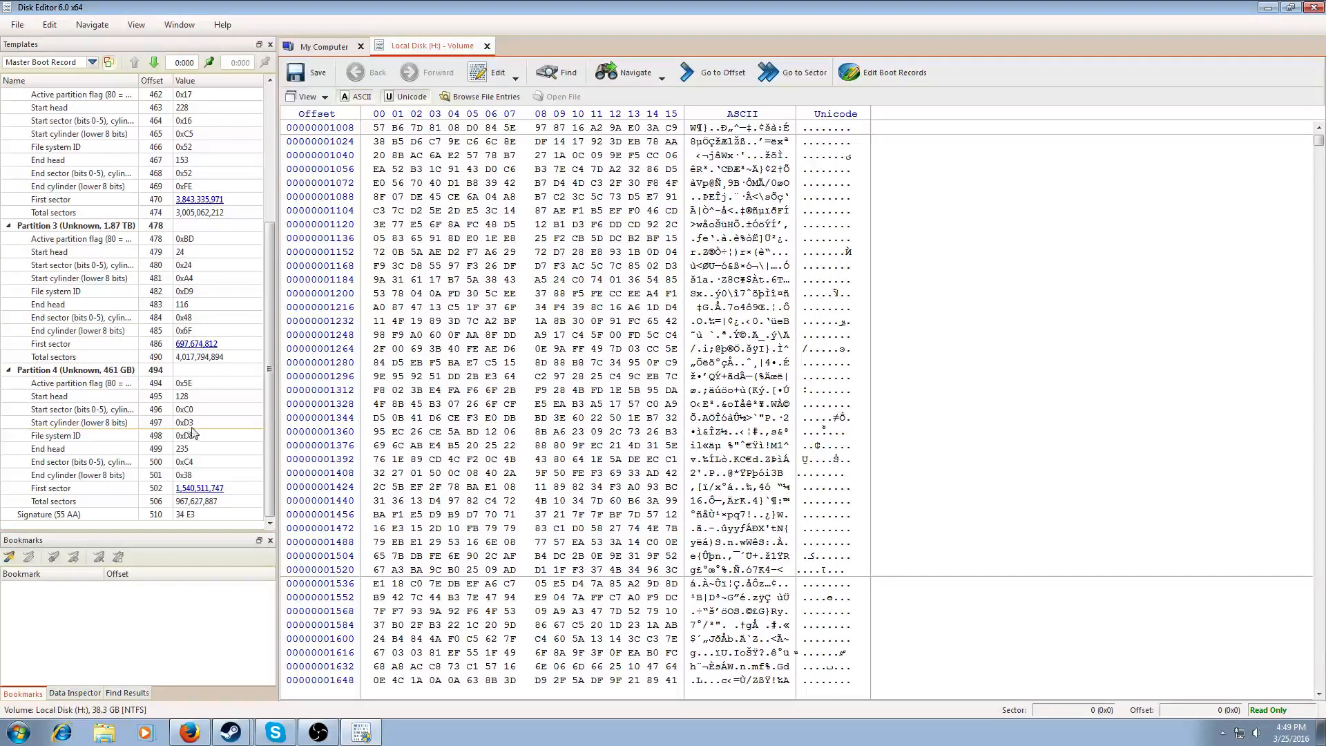
{"action": "scroll", "coordinate": [162, 381], "scroll_direction": "up", "scroll_amount": 6}
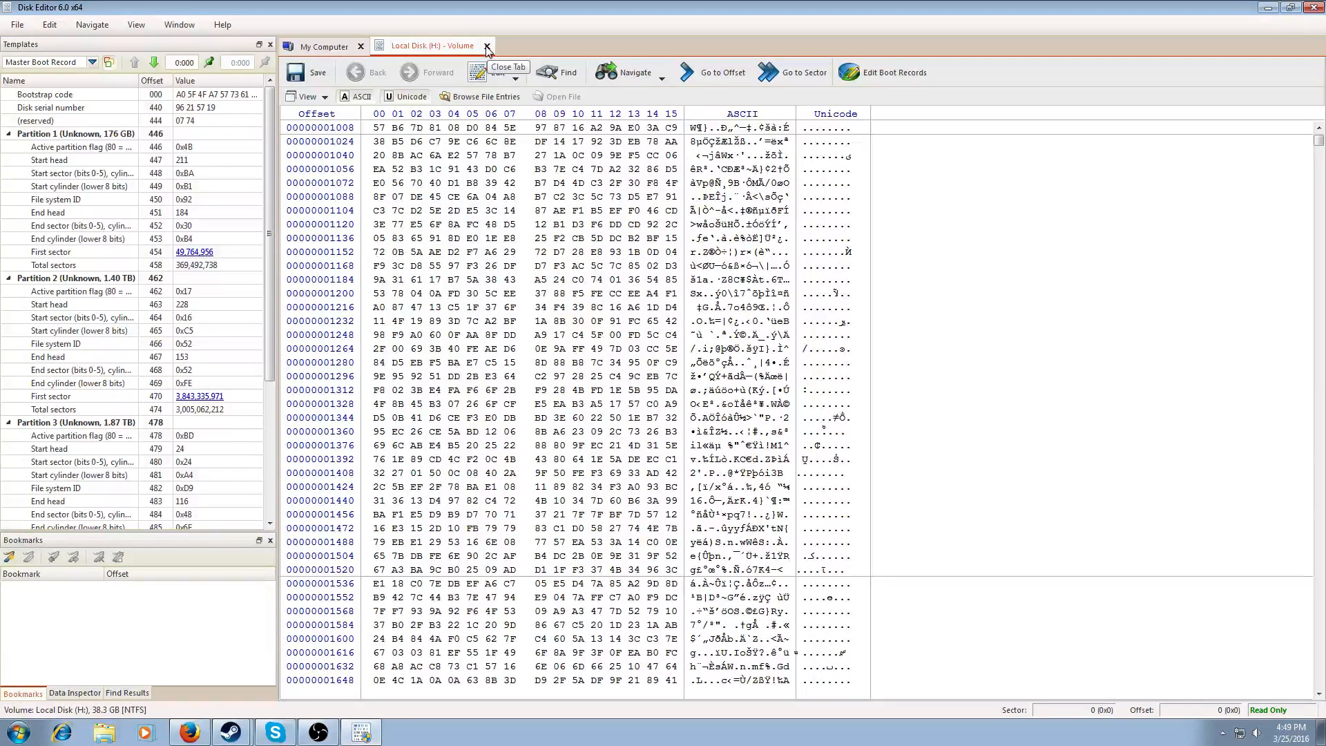
Step: Dismiss the hex Find dialog unused and close the Local Disk (H:) - Volume tab
{"action": "left_click", "coordinate": [556, 77]}
{"action": "left_click", "coordinate": [548, 307]}
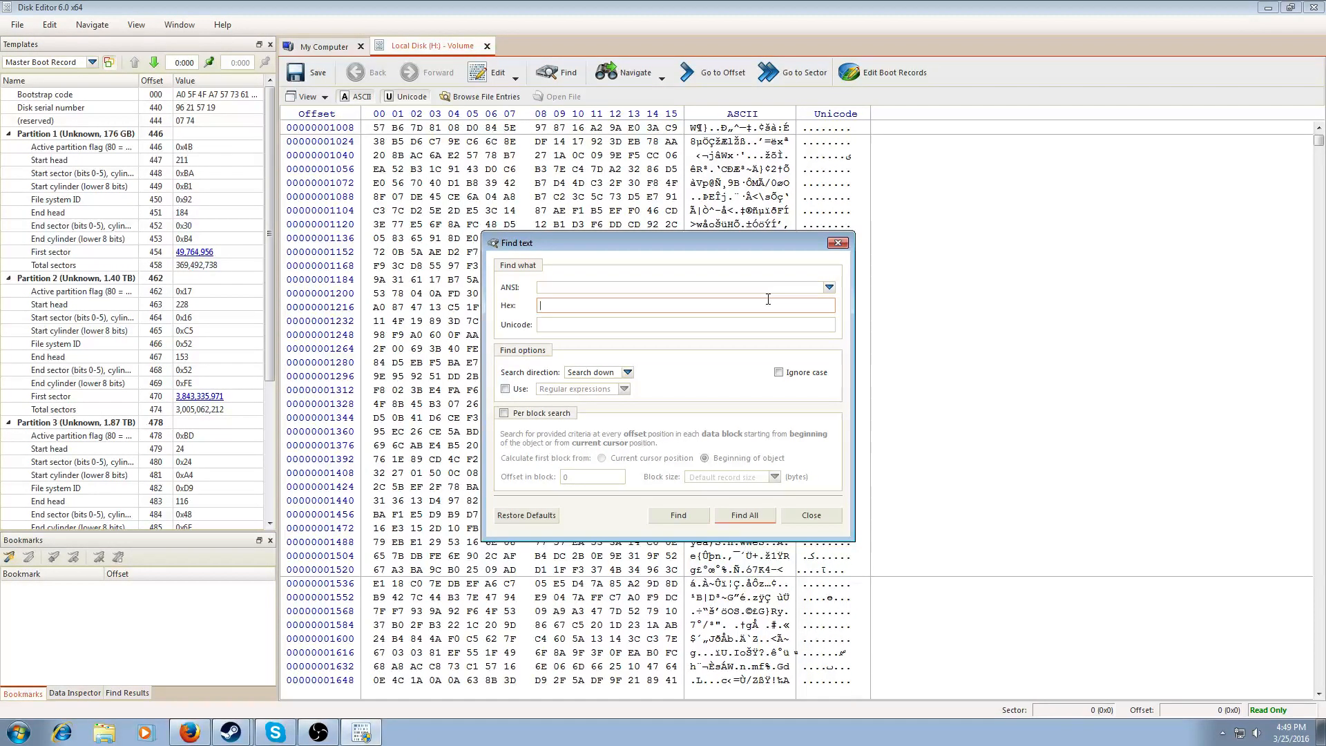
{"action": "left_click", "coordinate": [811, 515]}
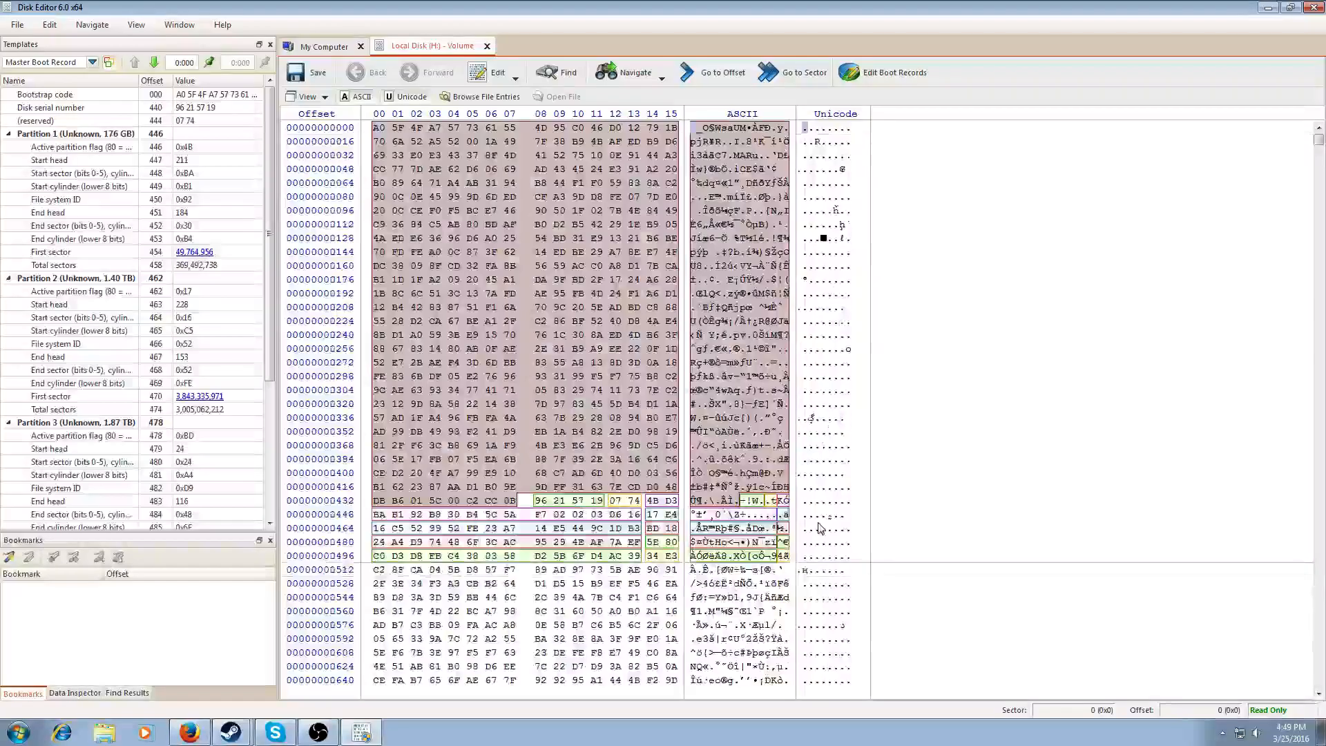
{"action": "left_click", "coordinate": [487, 46]}
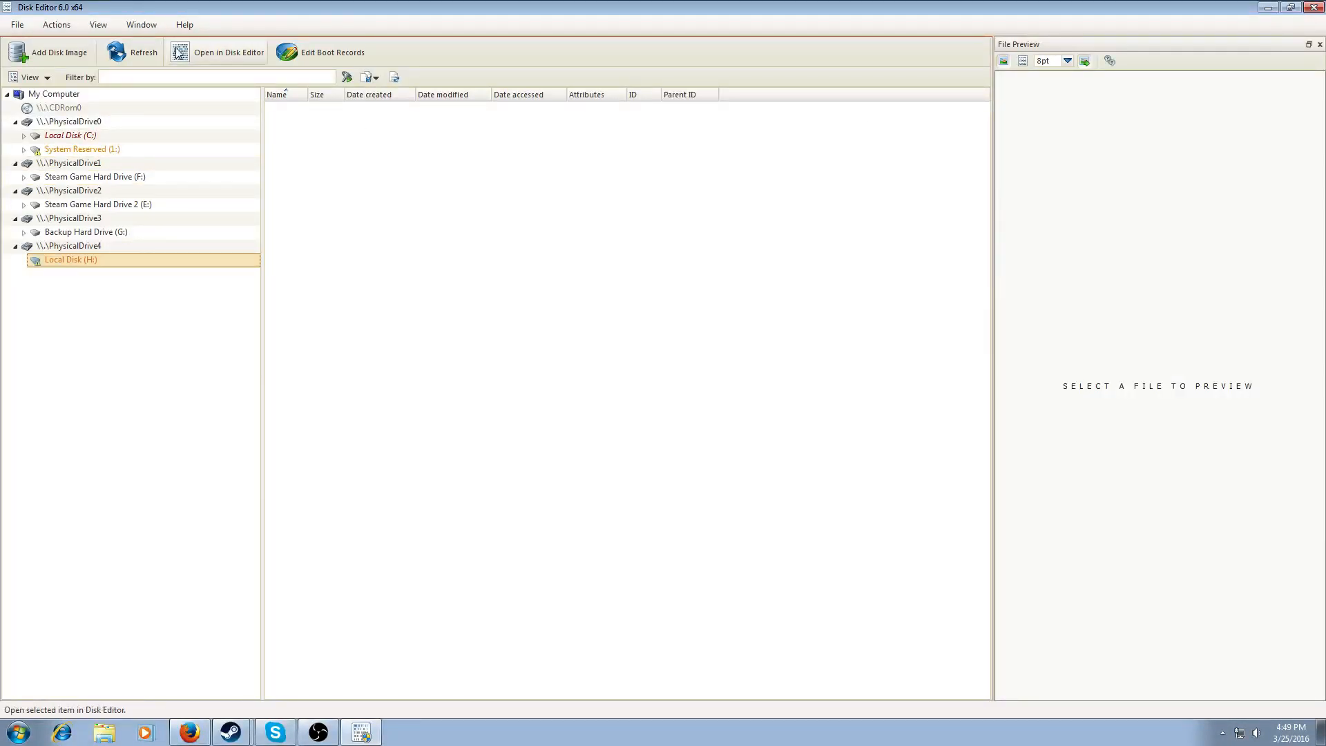
Step: Exit Disk Editor and launch PartitionGuru from its desktop shortcut
{"action": "left_click", "coordinate": [17, 24]}
{"action": "left_click", "coordinate": [40, 158]}
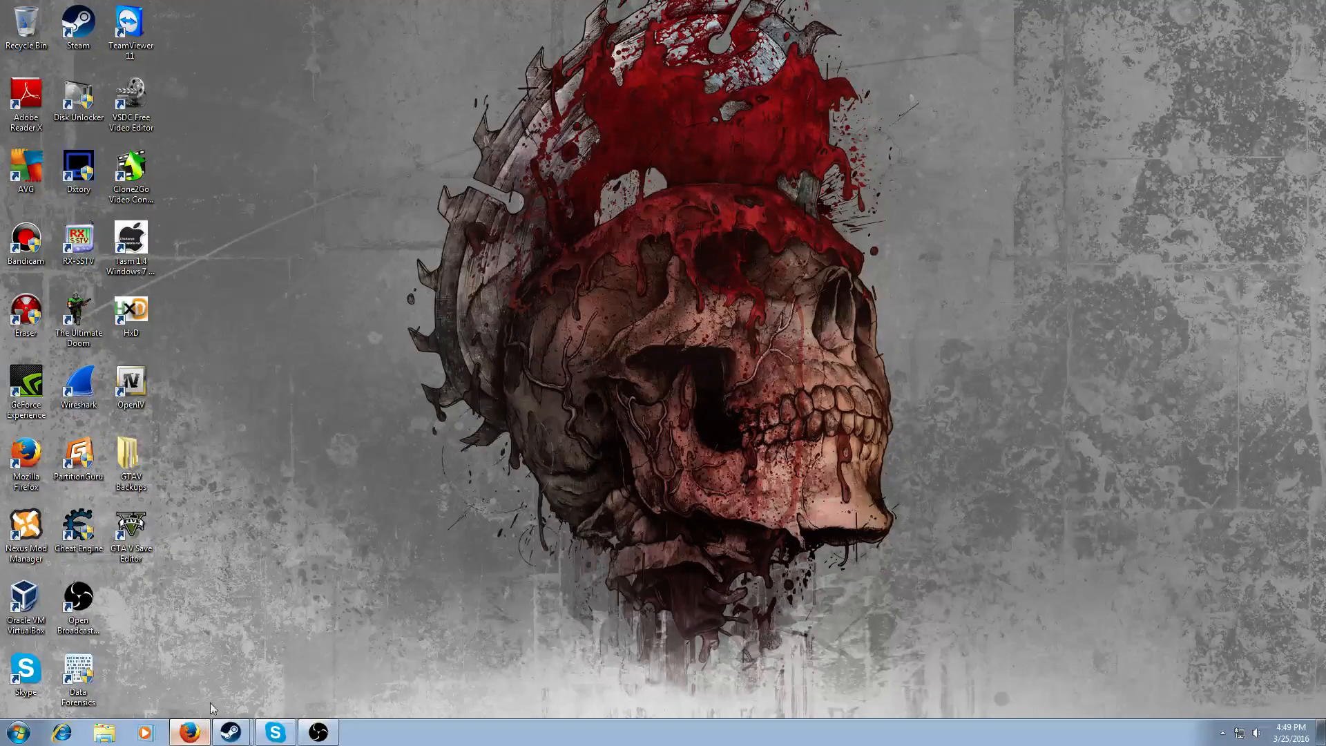
{"action": "left_click", "coordinate": [6, 740]}
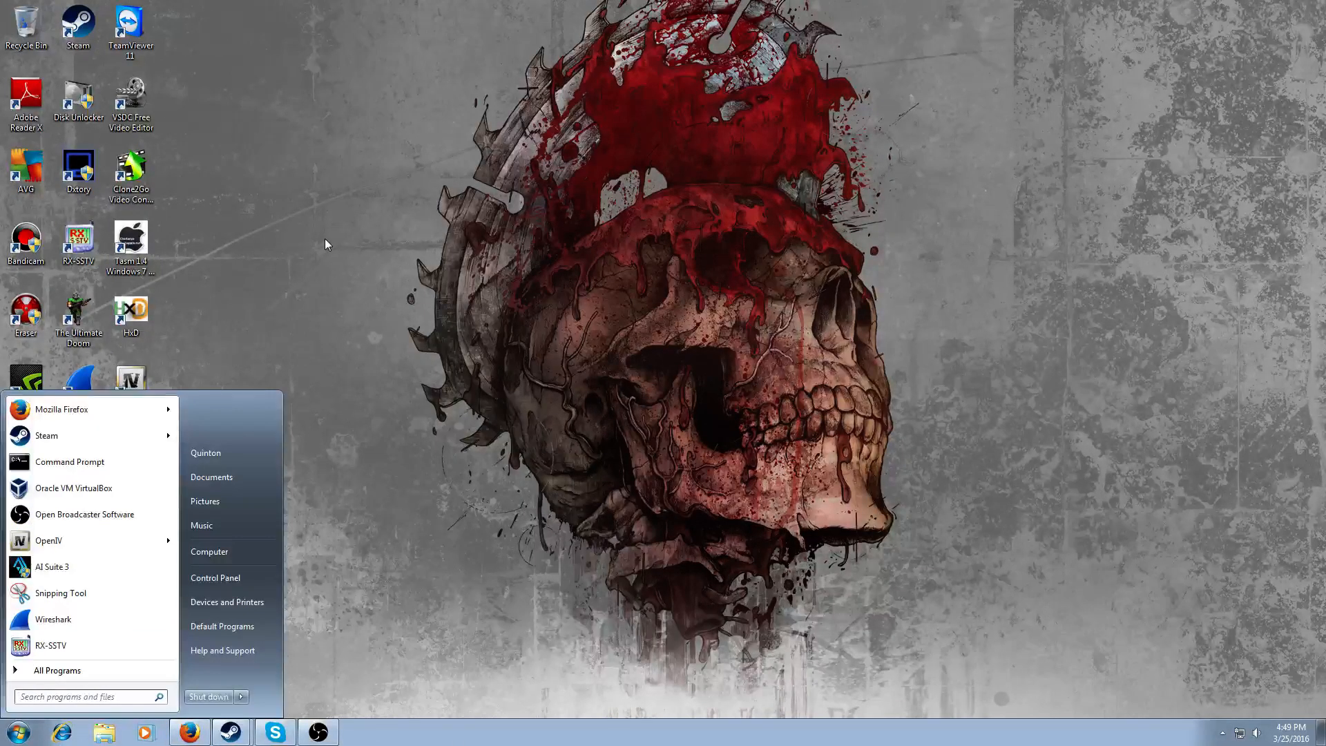
{"action": "left_click", "coordinate": [451, 126]}
{"action": "double_click", "coordinate": [96, 460]}
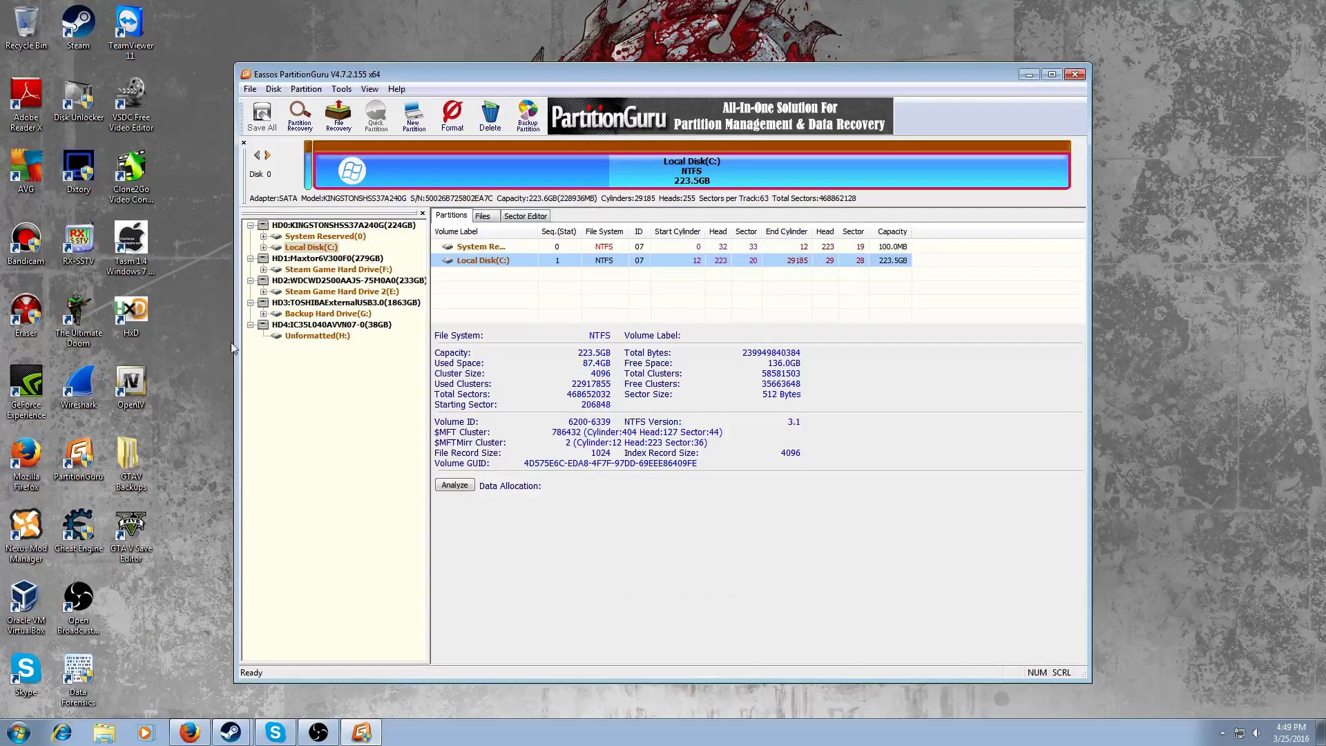
Step: Start Recover Lost Files on Unformatted(H:) under HD4 and go to Select File Types
{"action": "left_click", "coordinate": [318, 337]}
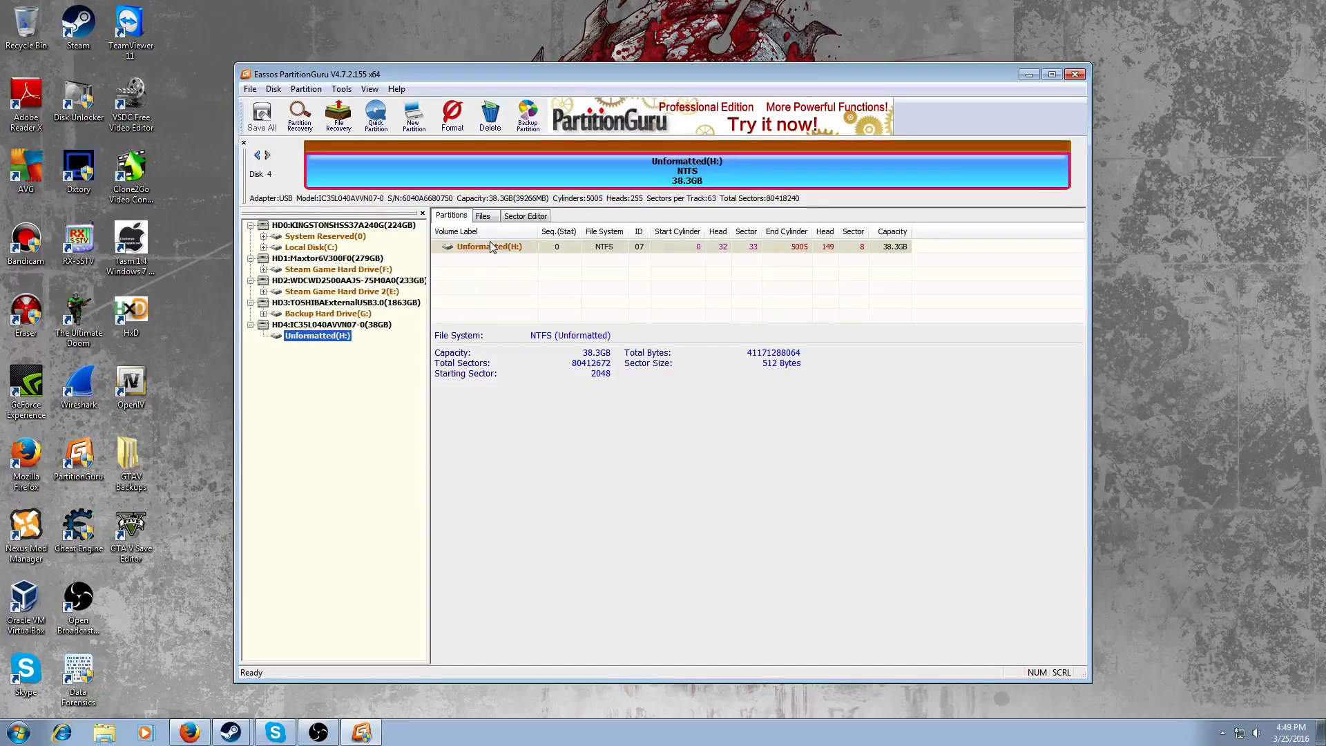
{"action": "right_click", "coordinate": [509, 254]}
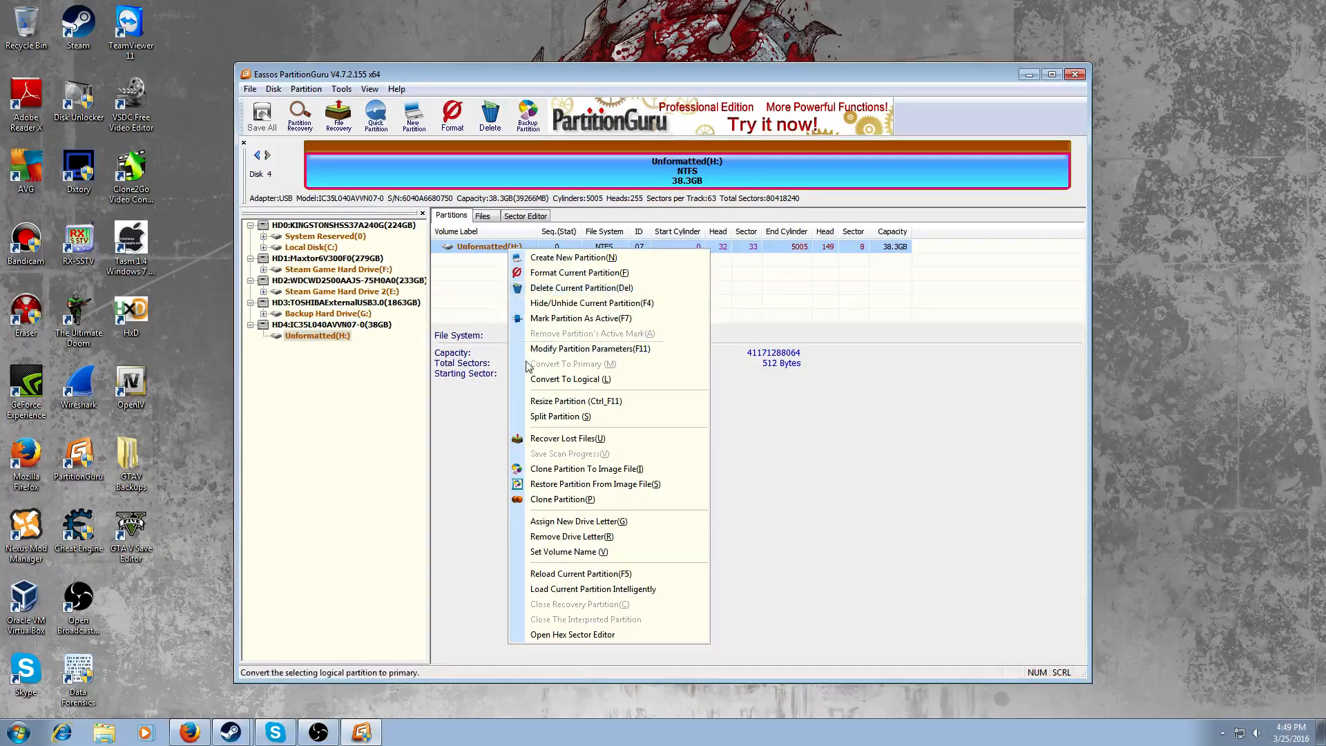
{"action": "left_click", "coordinate": [573, 440]}
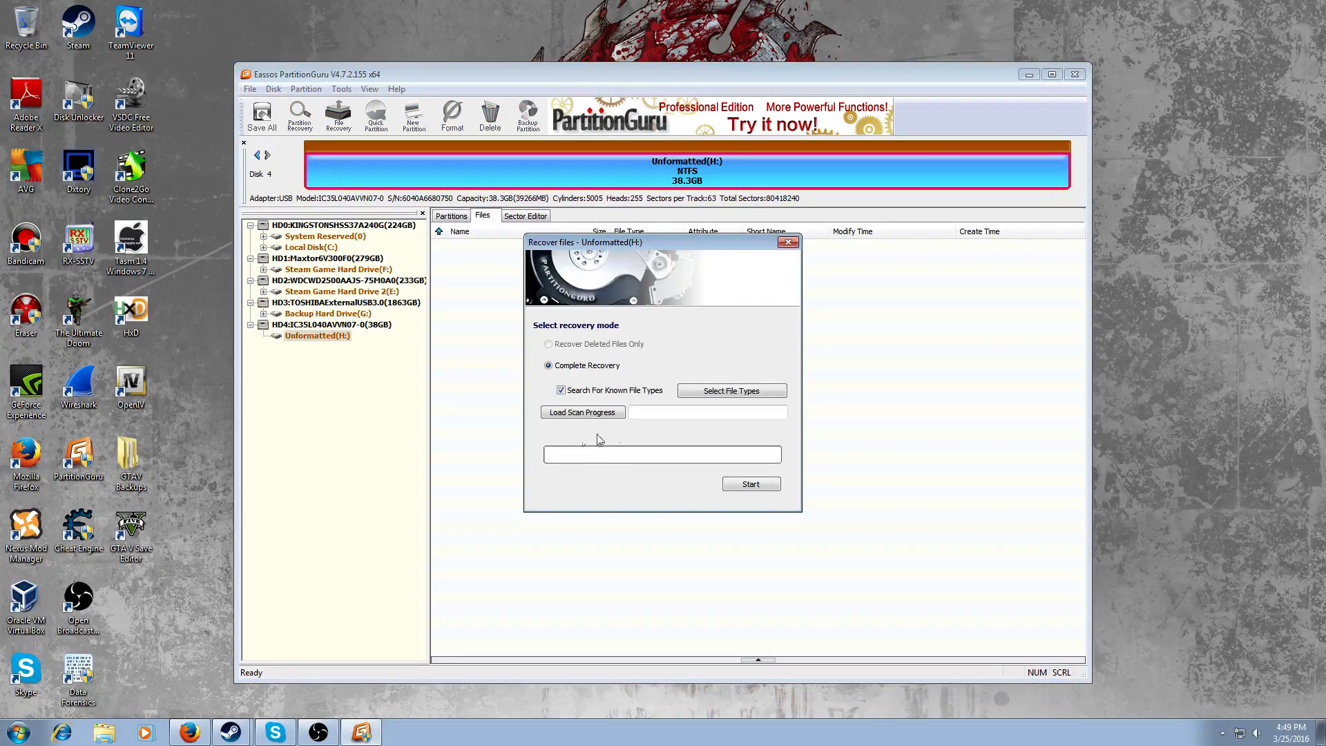
{"action": "left_click", "coordinate": [699, 391]}
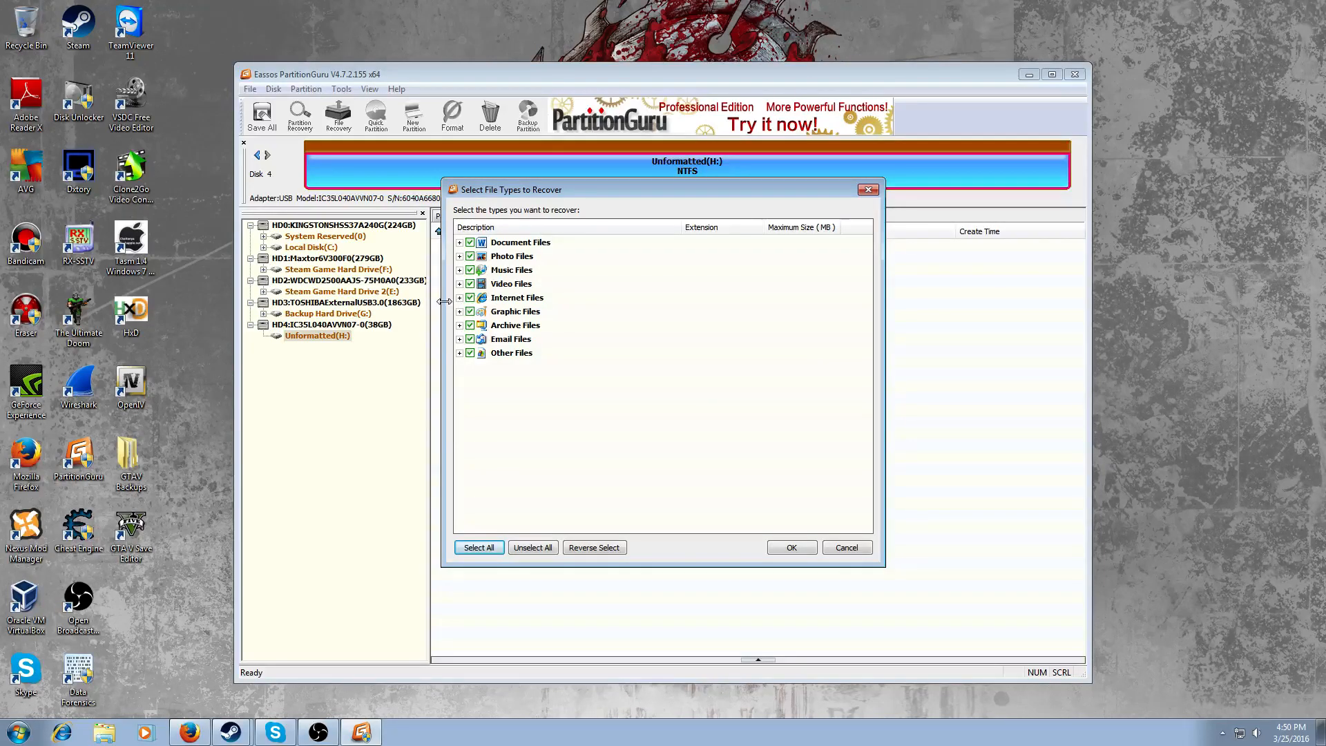
Step: Review the file types listed under Document, Archive and Other Files
{"action": "left_click", "coordinate": [459, 242]}
{"action": "scroll", "coordinate": [460, 249], "scroll_direction": "down", "scroll_amount": 3}
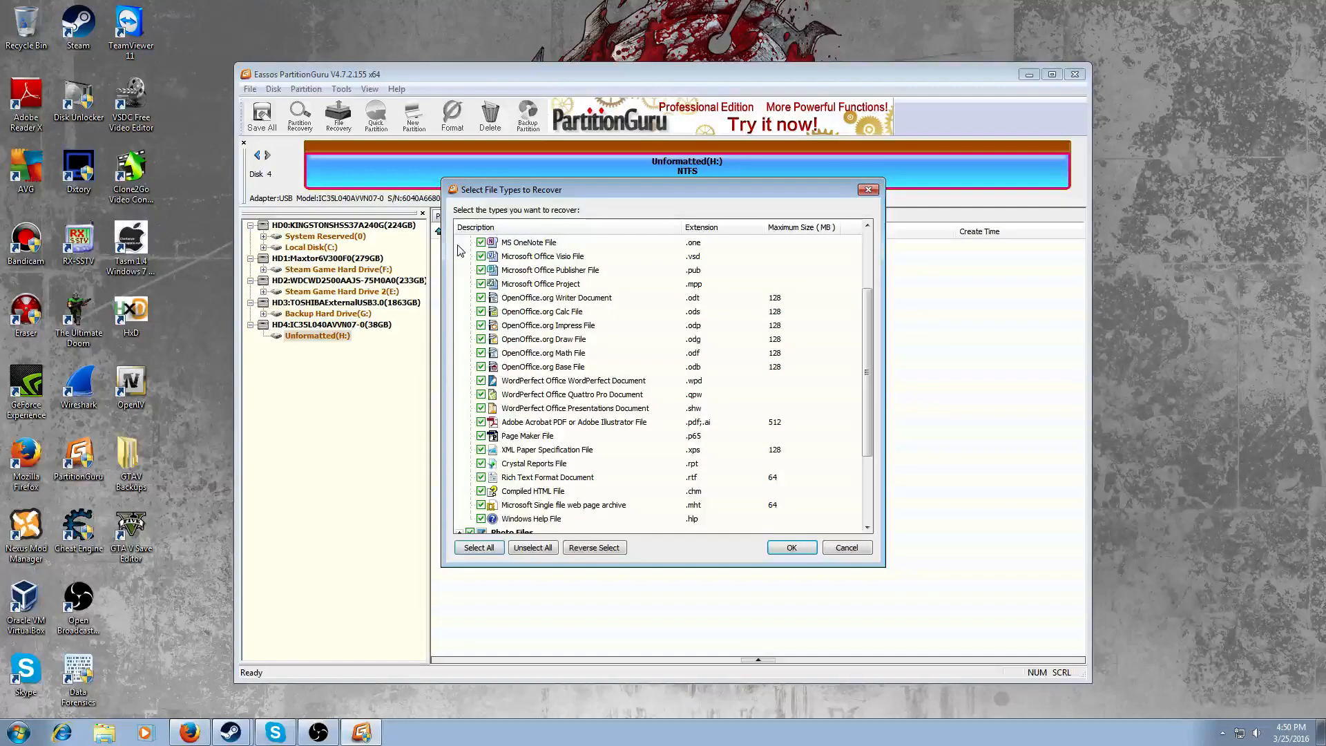
{"action": "scroll", "coordinate": [495, 294], "scroll_direction": "down", "scroll_amount": 3}
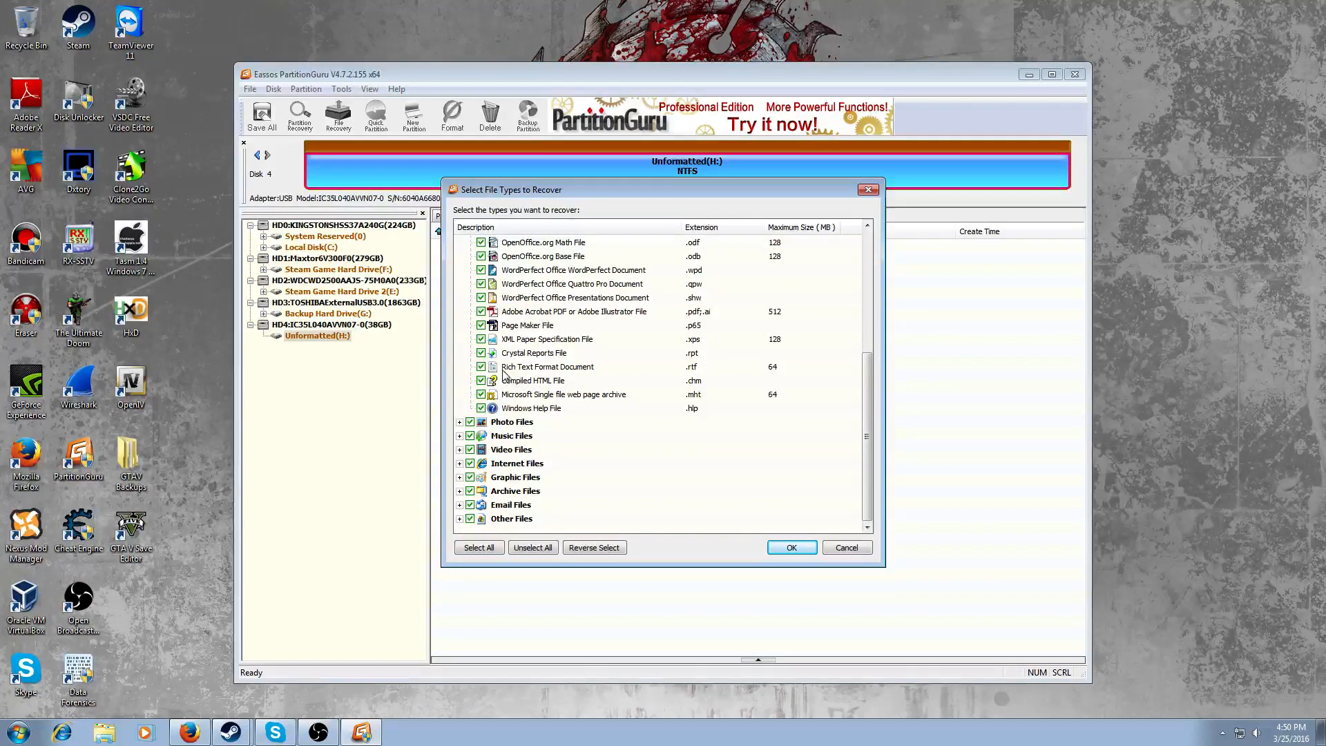
{"action": "scroll", "coordinate": [512, 389], "scroll_direction": "up", "scroll_amount": 5}
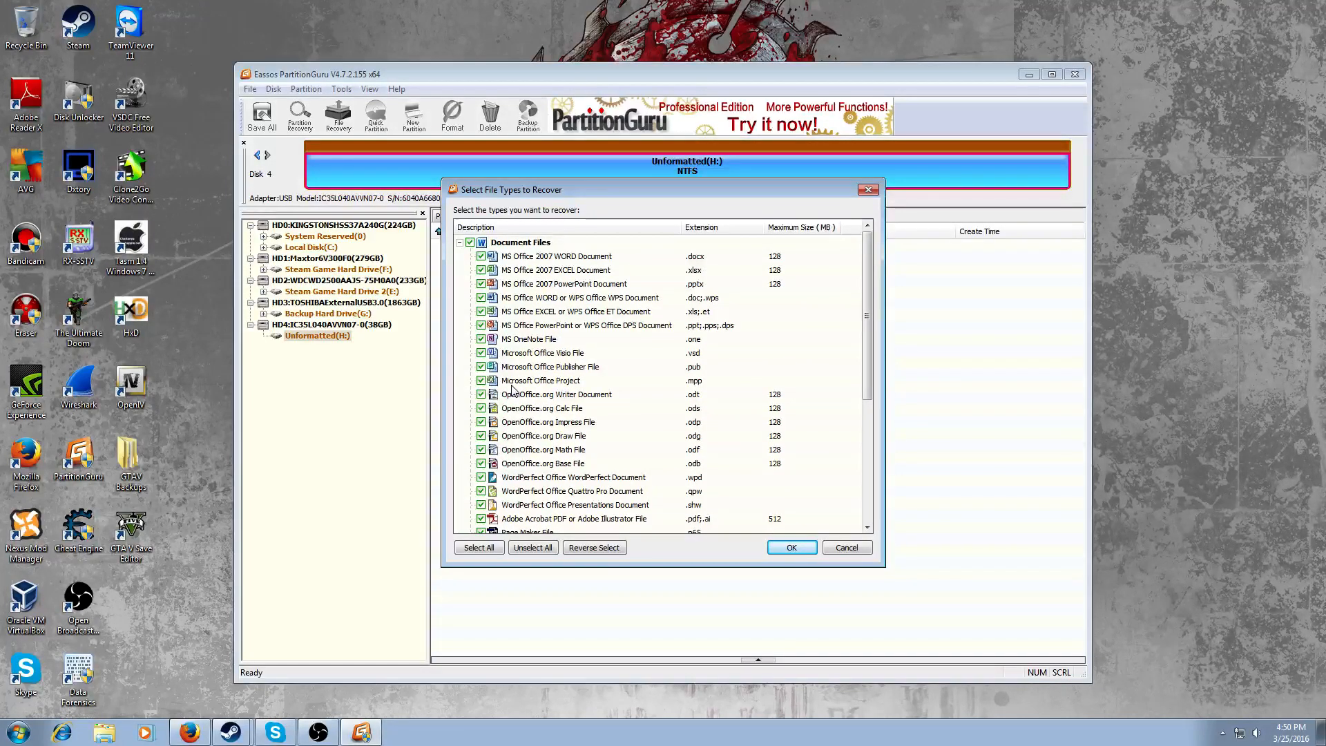
{"action": "scroll", "coordinate": [512, 389], "scroll_direction": "down", "scroll_amount": 5}
{"action": "scroll", "coordinate": [512, 389], "scroll_direction": "up", "scroll_amount": 5}
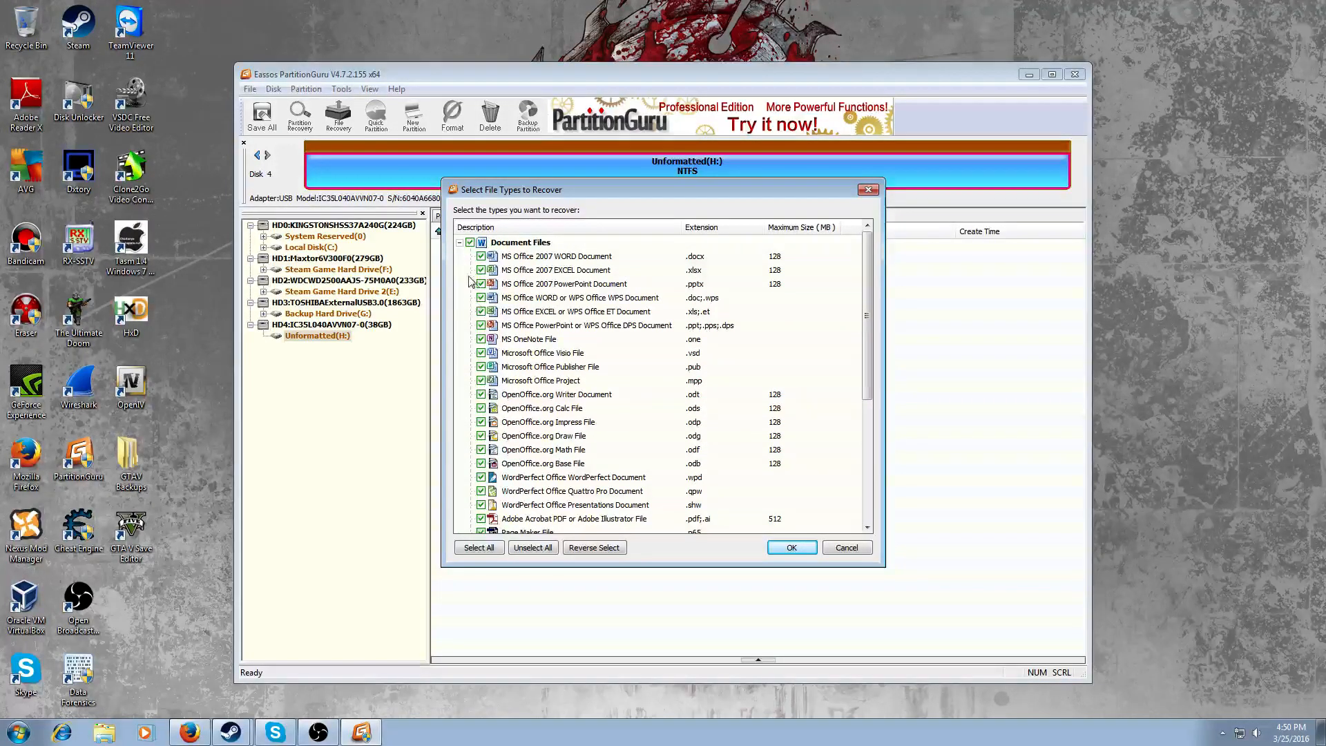
{"action": "left_click", "coordinate": [459, 242]}
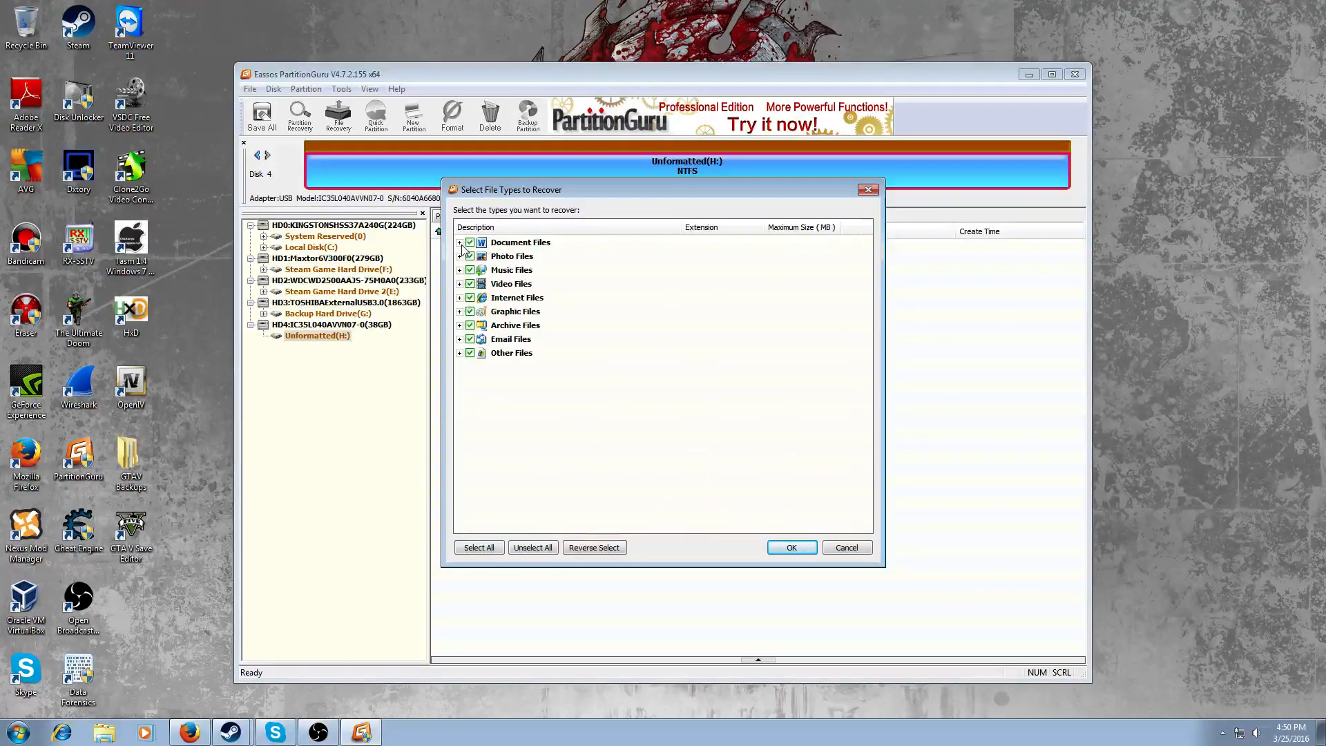
{"action": "left_click", "coordinate": [459, 326]}
{"action": "left_click", "coordinate": [460, 326]}
{"action": "left_click", "coordinate": [459, 353]}
{"action": "scroll", "coordinate": [462, 357], "scroll_direction": "down", "scroll_amount": 3}
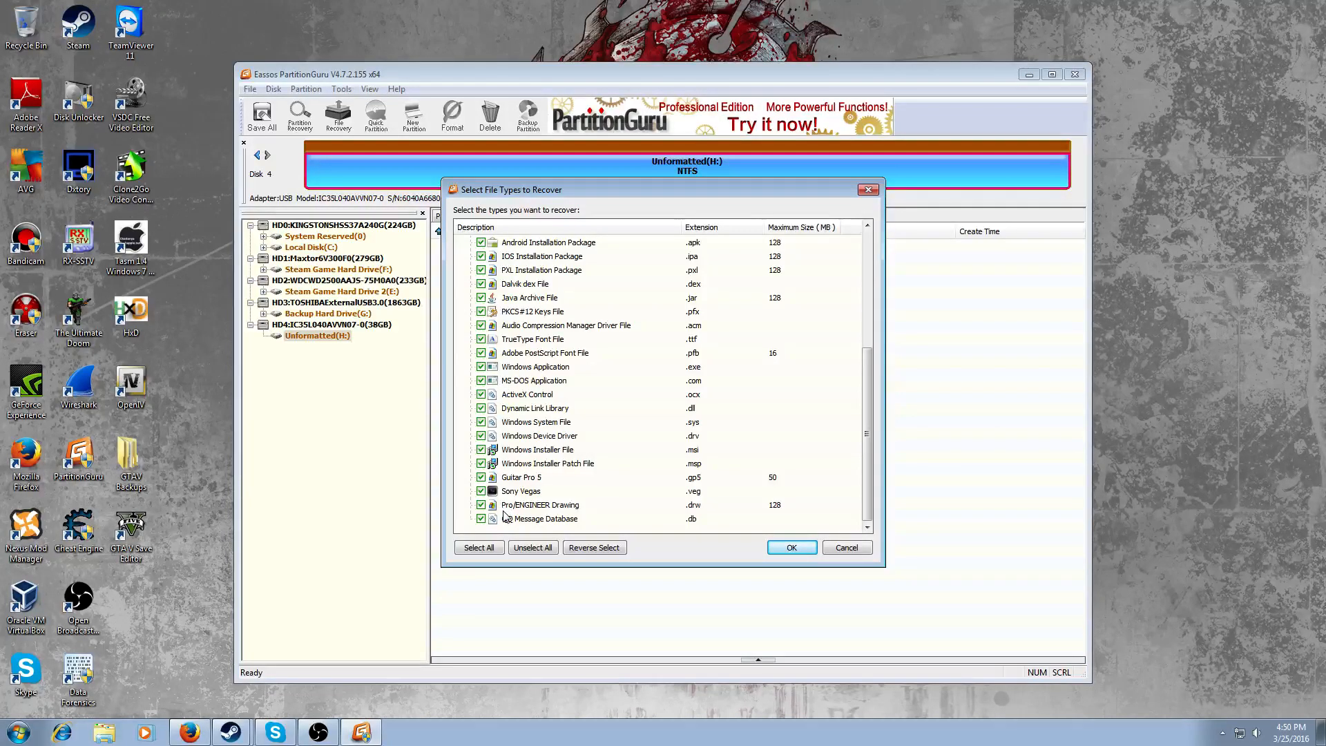
{"action": "scroll", "coordinate": [505, 515], "scroll_direction": "up", "scroll_amount": 4}
{"action": "scroll", "coordinate": [504, 512], "scroll_direction": "down", "scroll_amount": 3}
{"action": "scroll", "coordinate": [503, 511], "scroll_direction": "down", "scroll_amount": 2}
{"action": "scroll", "coordinate": [483, 428], "scroll_direction": "up", "scroll_amount": 5}
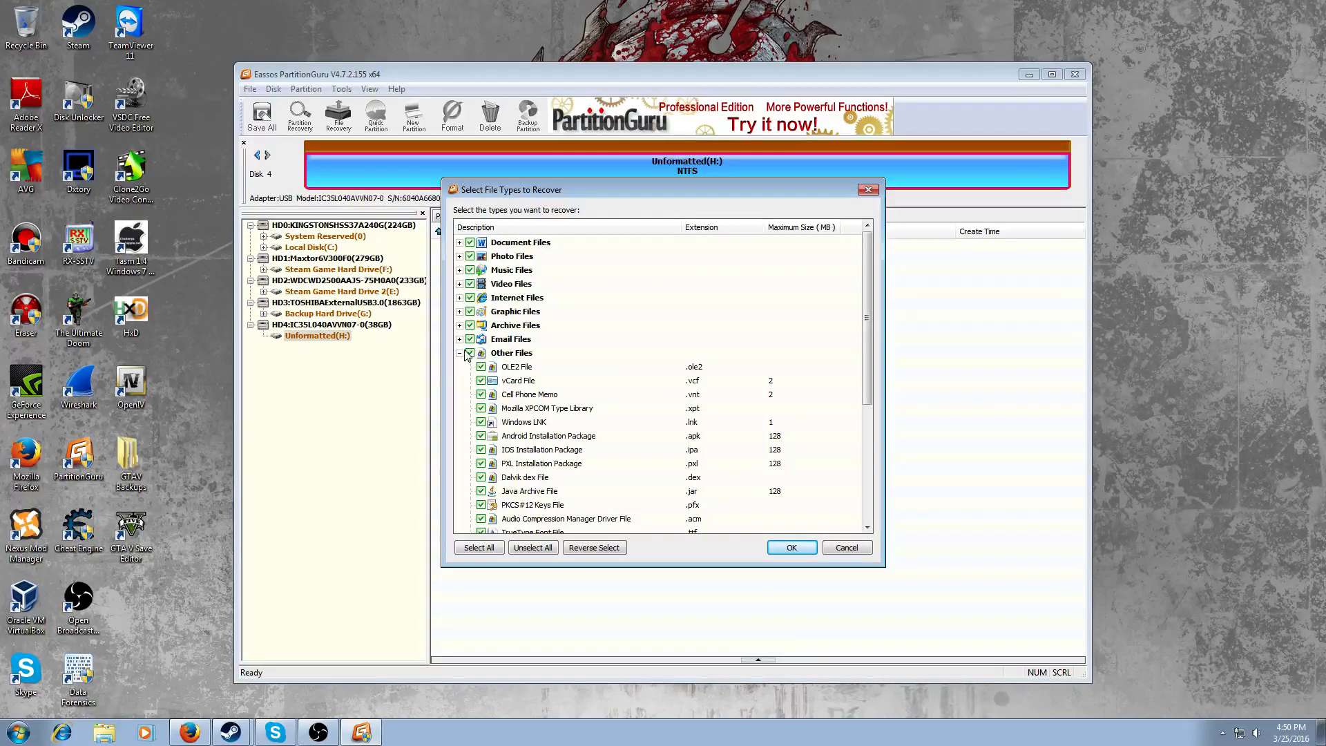
{"action": "left_click", "coordinate": [459, 353]}
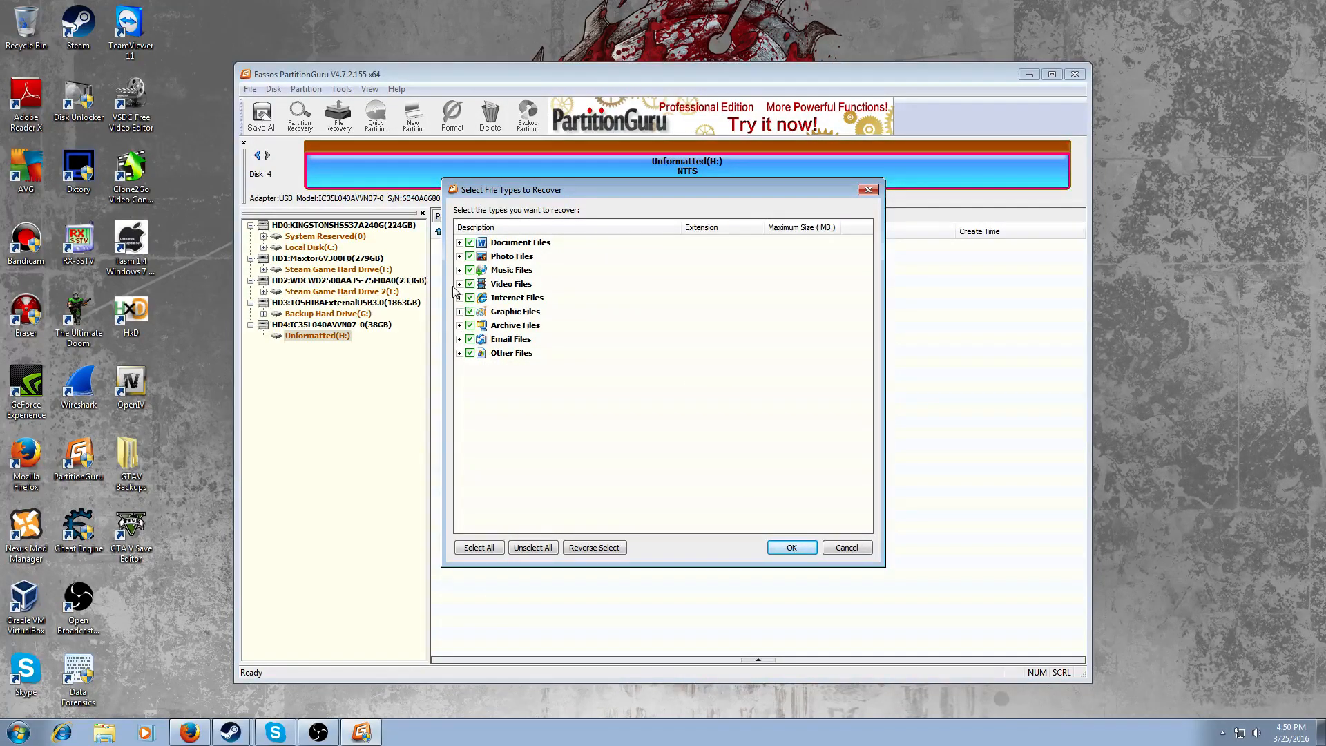
Step: Recheck Document Files, then review the Photo, Music and Video file types
{"action": "left_click", "coordinate": [459, 242]}
{"action": "scroll", "coordinate": [463, 305], "scroll_direction": "down", "scroll_amount": 3}
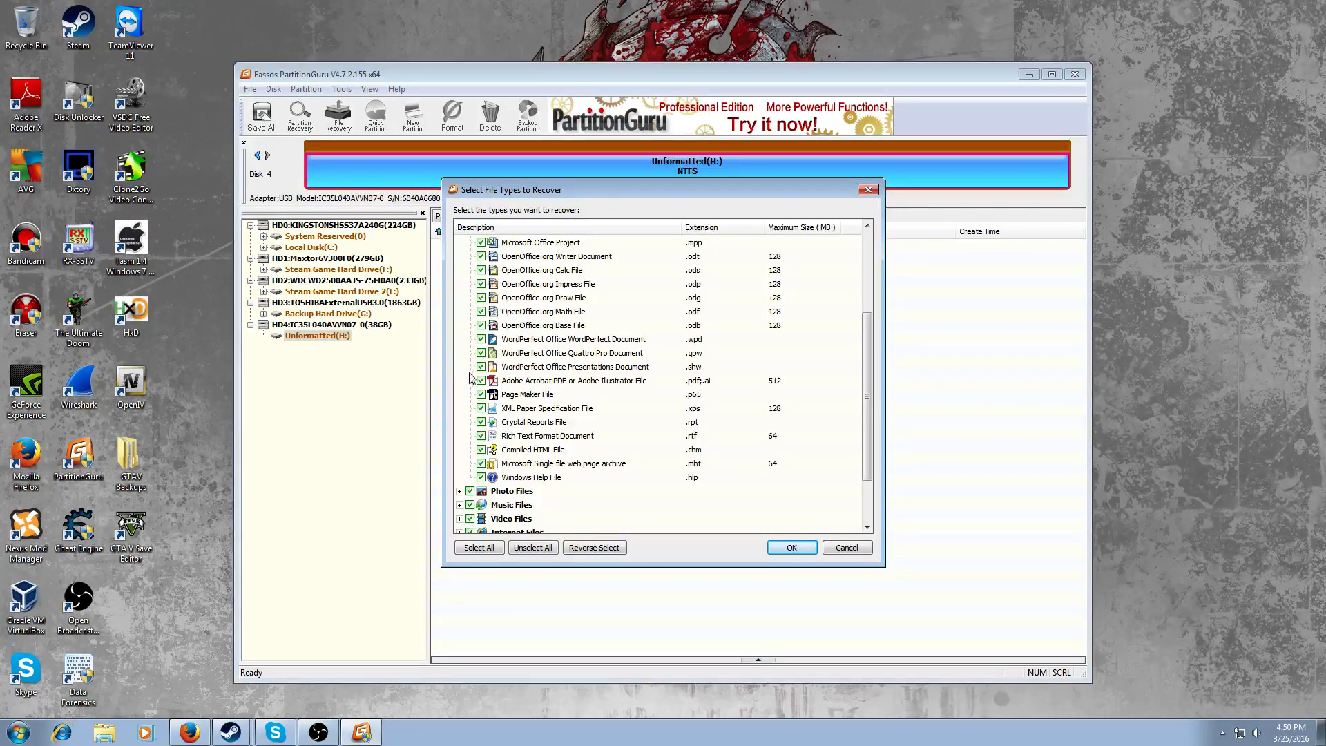
{"action": "scroll", "coordinate": [491, 440], "scroll_direction": "up", "scroll_amount": 3}
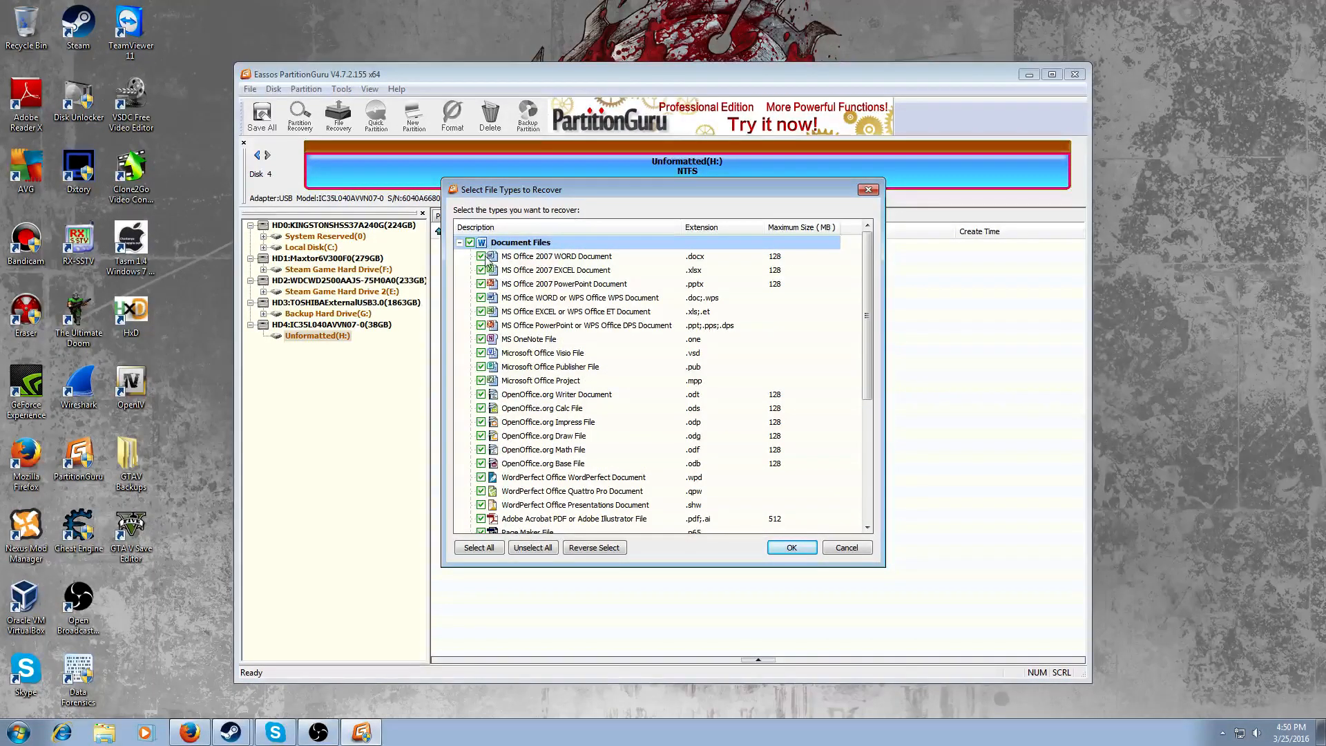
{"action": "scroll", "coordinate": [491, 373], "scroll_direction": "down", "scroll_amount": 1}
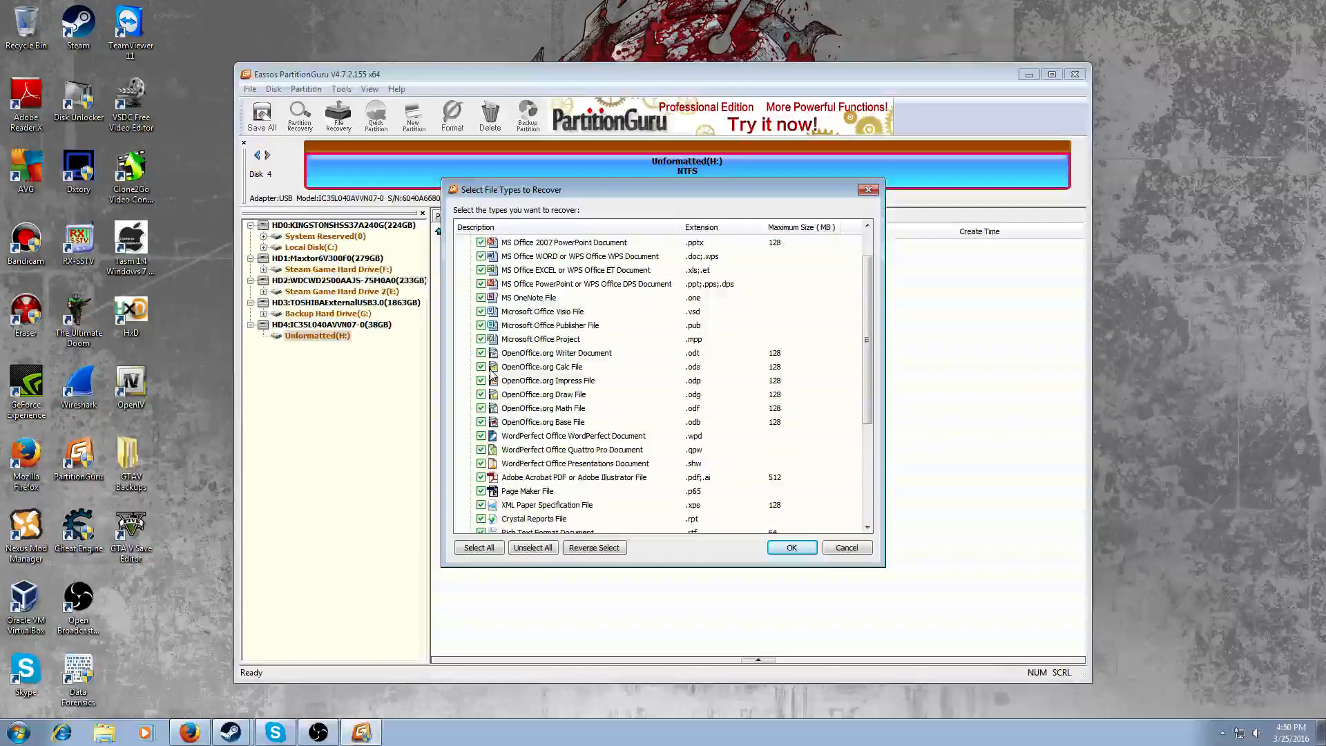
{"action": "scroll", "coordinate": [491, 373], "scroll_direction": "down", "scroll_amount": 3}
{"action": "scroll", "coordinate": [490, 373], "scroll_direction": "up", "scroll_amount": 2}
{"action": "scroll", "coordinate": [491, 373], "scroll_direction": "up", "scroll_amount": 2}
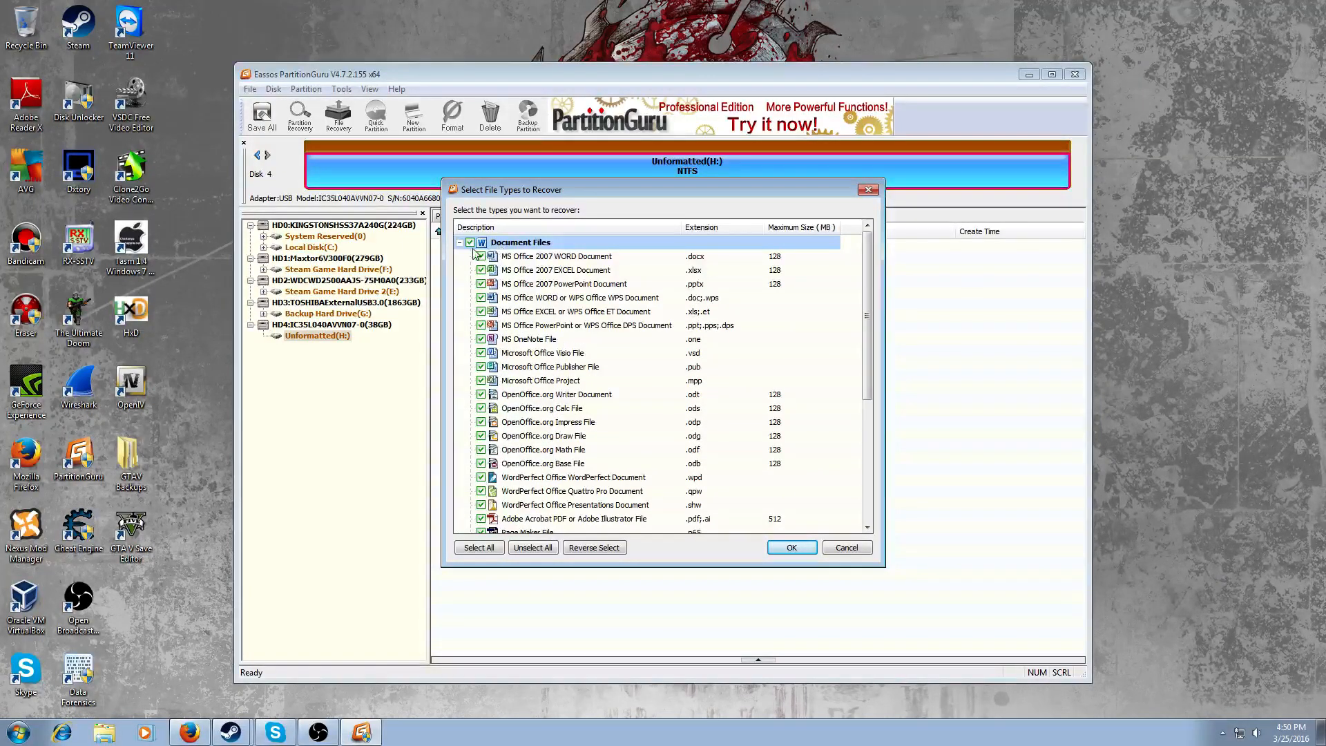
{"action": "left_click", "coordinate": [459, 243]}
{"action": "left_click", "coordinate": [459, 256]}
{"action": "left_click", "coordinate": [459, 257]}
{"action": "left_click", "coordinate": [459, 270]}
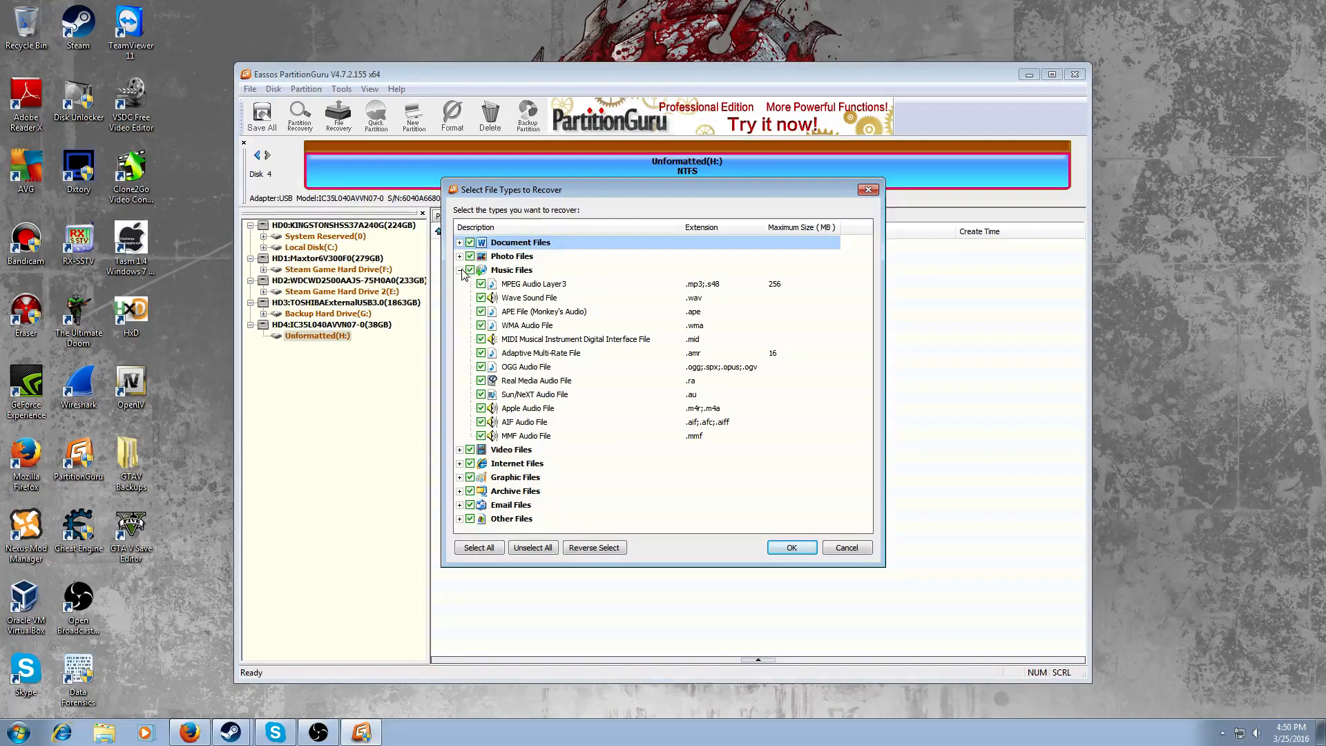
{"action": "left_click", "coordinate": [459, 269]}
{"action": "left_click", "coordinate": [460, 285]}
{"action": "left_click", "coordinate": [460, 285]}
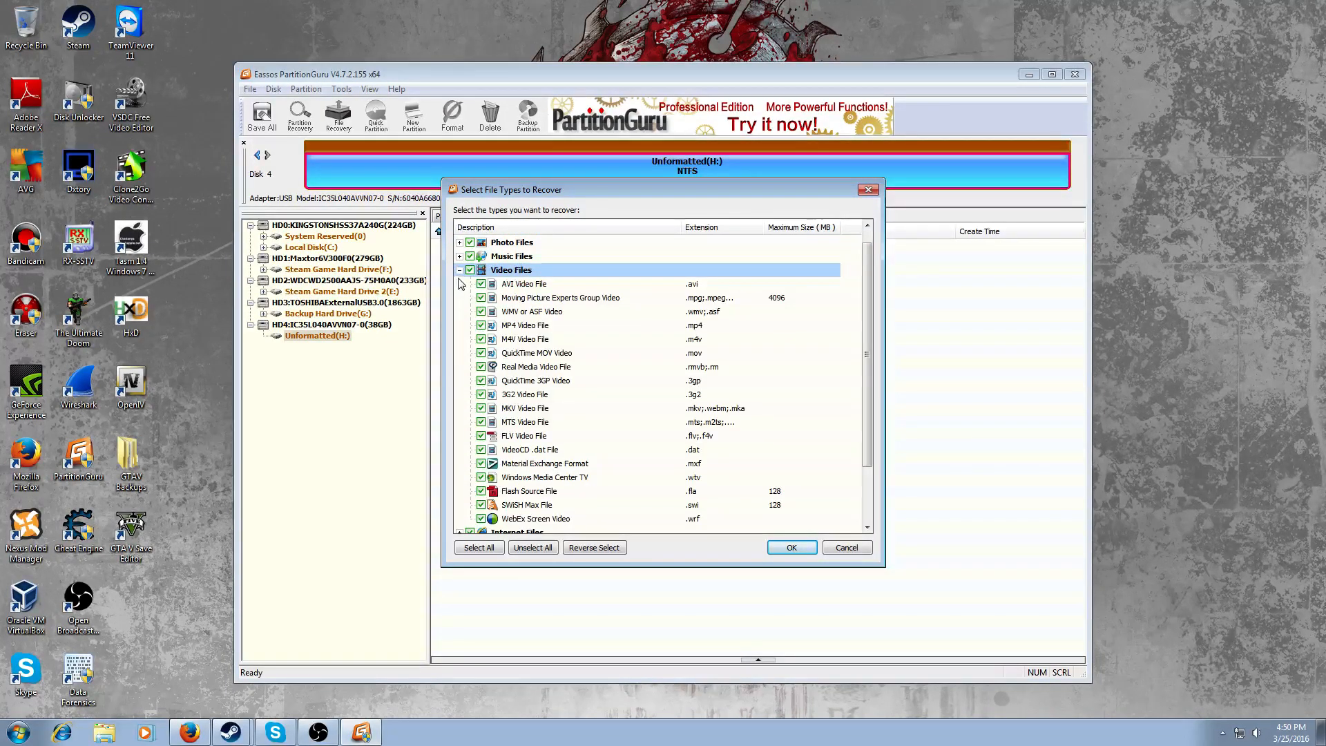
{"action": "scroll", "coordinate": [459, 283], "scroll_direction": "down", "scroll_amount": 2}
{"action": "scroll", "coordinate": [460, 283], "scroll_direction": "up", "scroll_amount": 2}
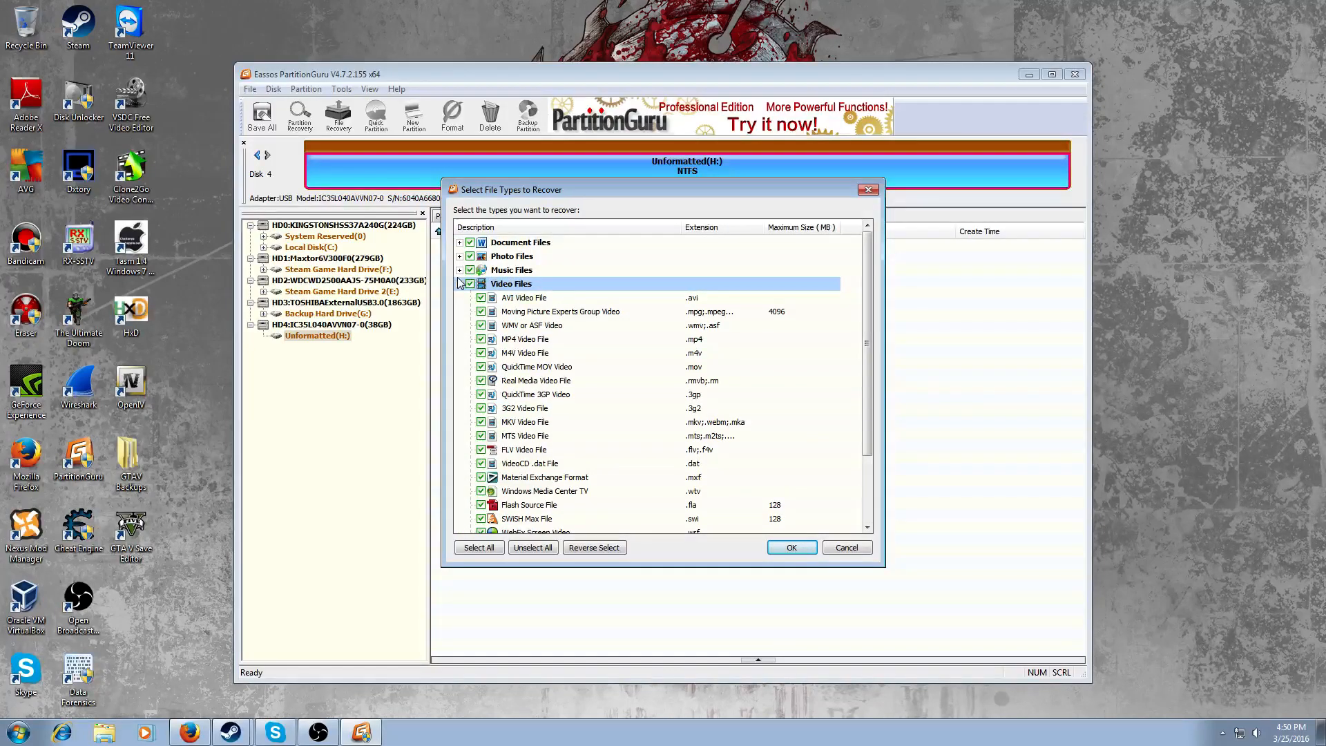
{"action": "left_click", "coordinate": [459, 284]}
Step: Review the Internet, Graphic, Archive and Email file type categories
{"action": "left_click", "coordinate": [459, 297]}
{"action": "left_click", "coordinate": [459, 297]}
{"action": "left_click", "coordinate": [459, 297]}
{"action": "left_click", "coordinate": [460, 297]}
{"action": "left_click", "coordinate": [459, 311]}
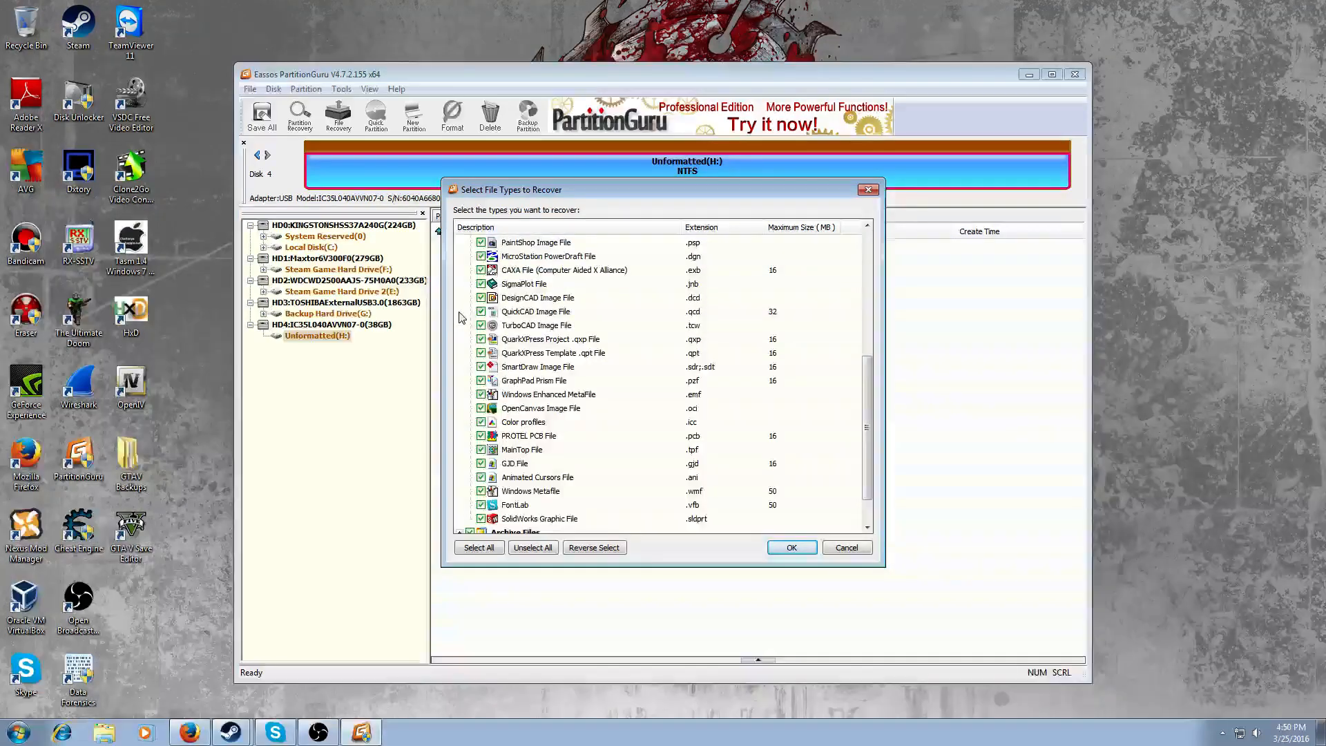
{"action": "scroll", "coordinate": [462, 315], "scroll_direction": "down", "scroll_amount": 1}
{"action": "scroll", "coordinate": [461, 317], "scroll_direction": "up", "scroll_amount": 1}
{"action": "scroll", "coordinate": [461, 317], "scroll_direction": "up", "scroll_amount": 3}
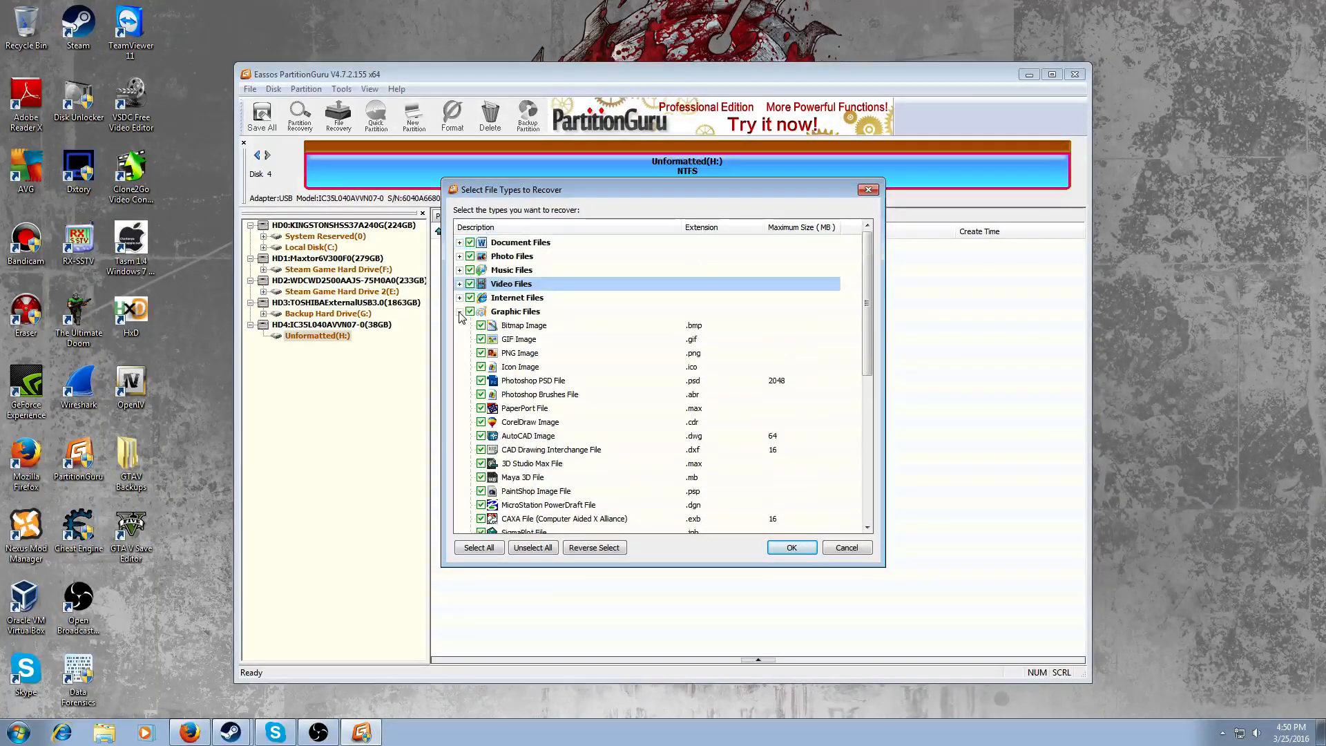
{"action": "left_click", "coordinate": [460, 311]}
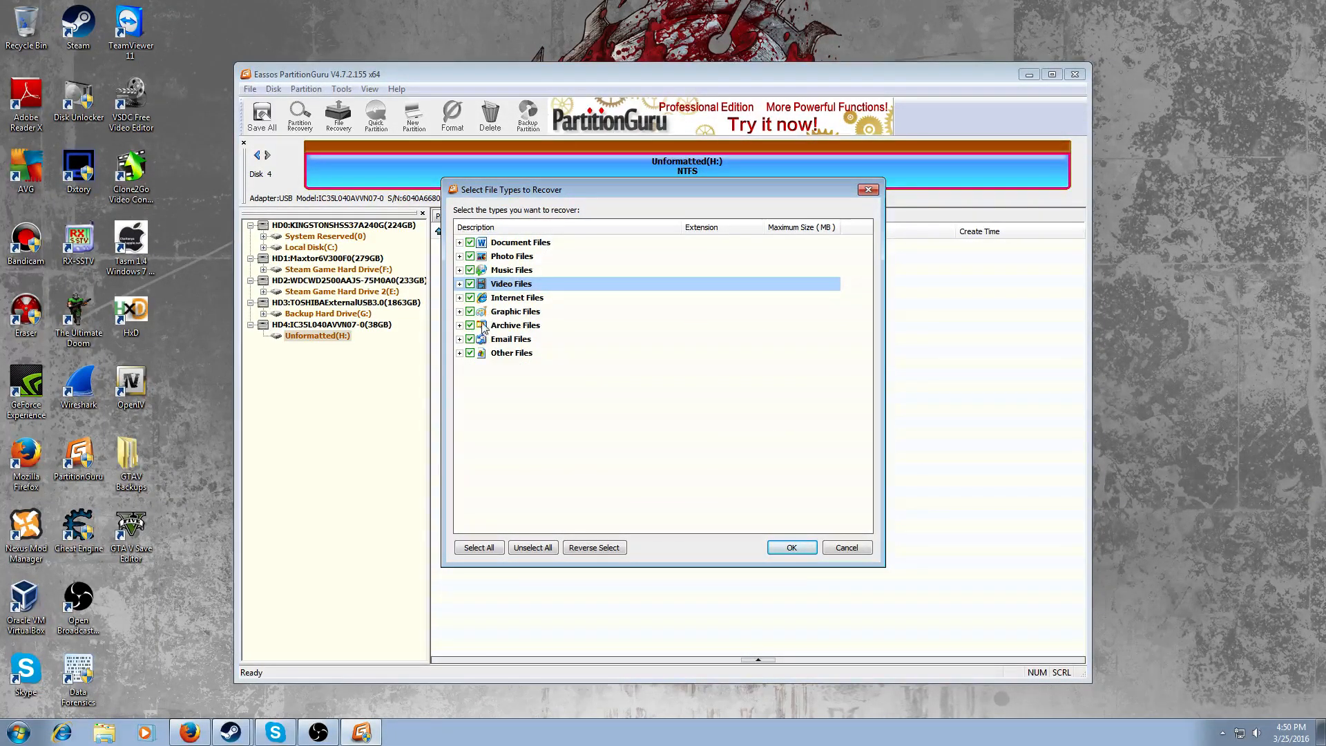
{"action": "left_click", "coordinate": [459, 325]}
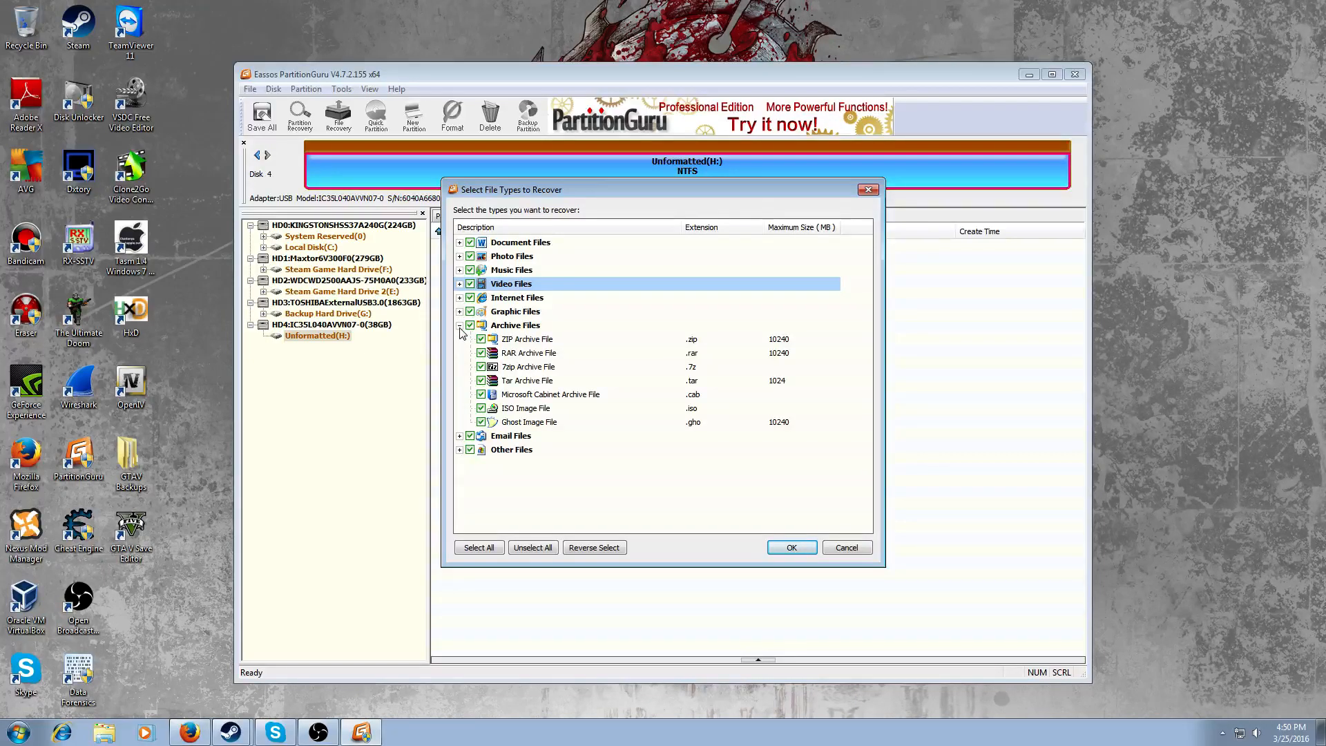
{"action": "left_click", "coordinate": [459, 325]}
{"action": "left_click", "coordinate": [459, 339]}
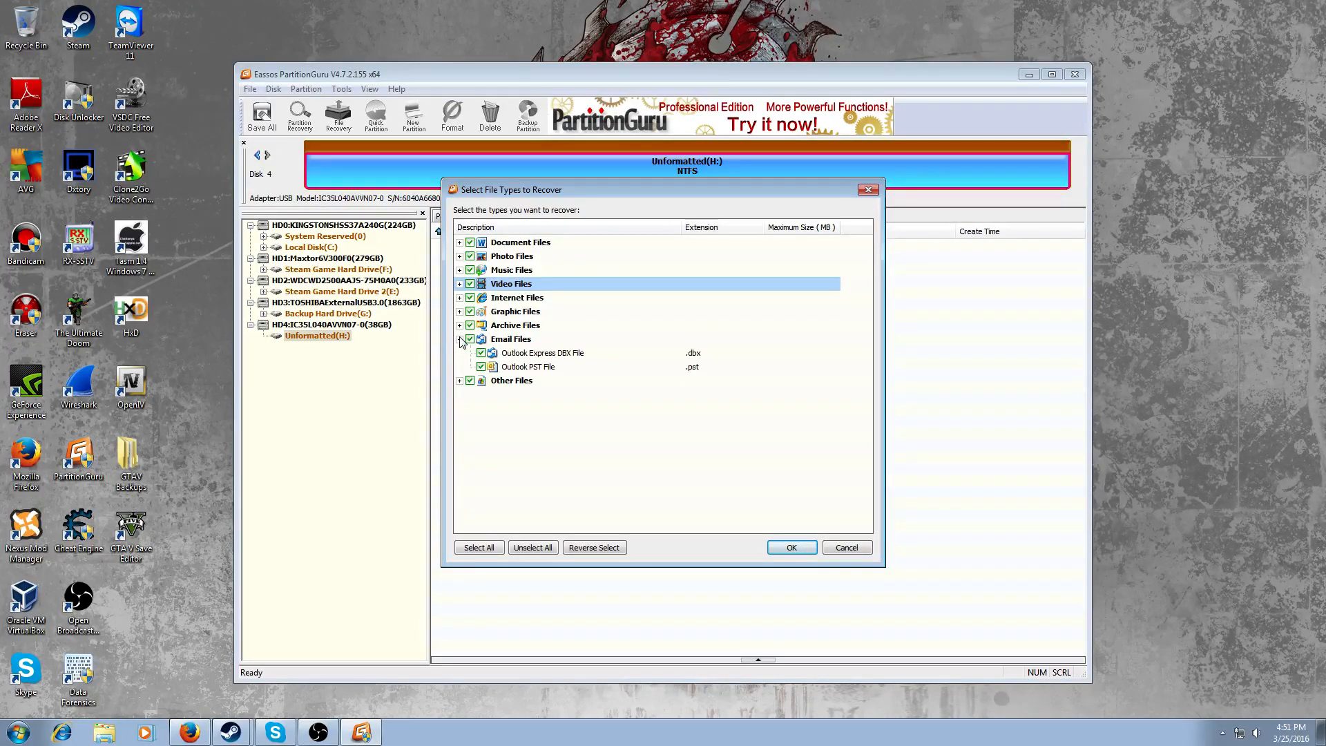
{"action": "left_click", "coordinate": [460, 339]}
Step: Review the Other Files and Document Files lists once more, leaving all categories collapsed
{"action": "left_click", "coordinate": [460, 353]}
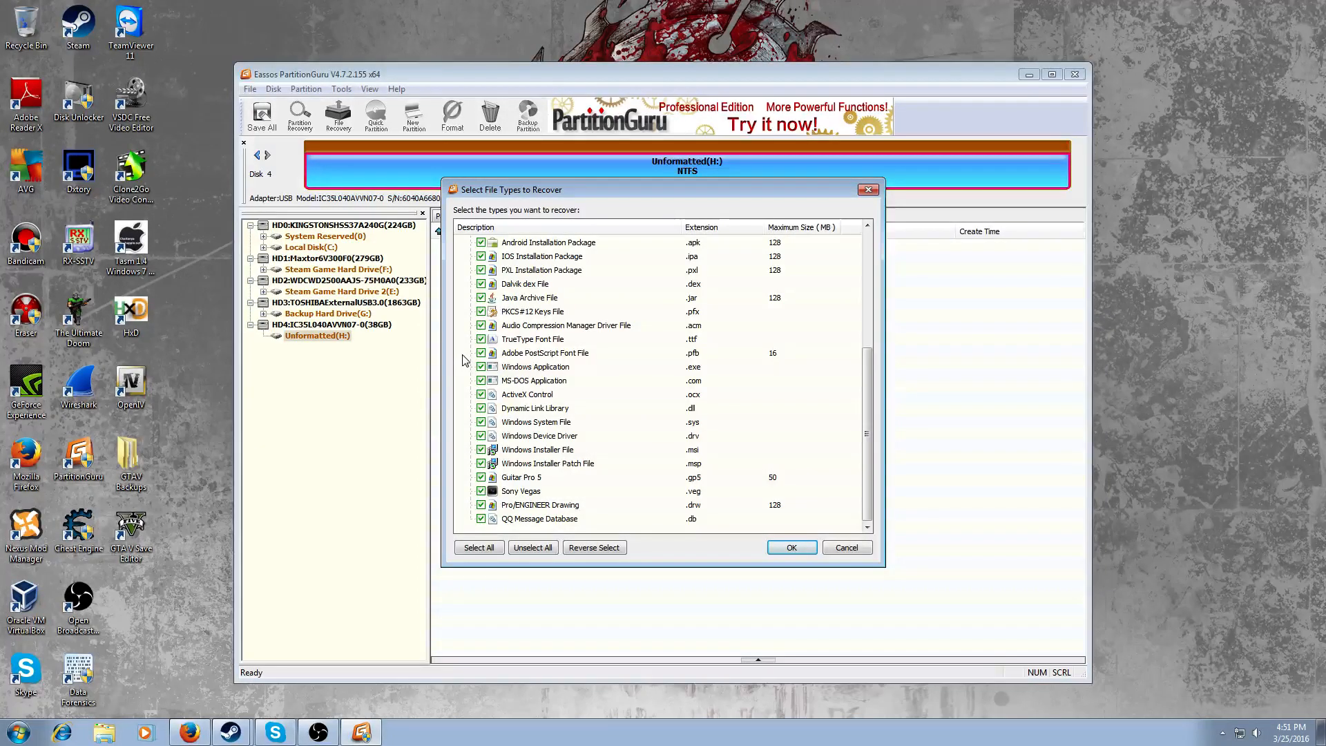
{"action": "scroll", "coordinate": [446, 362], "scroll_direction": "up", "scroll_amount": 3}
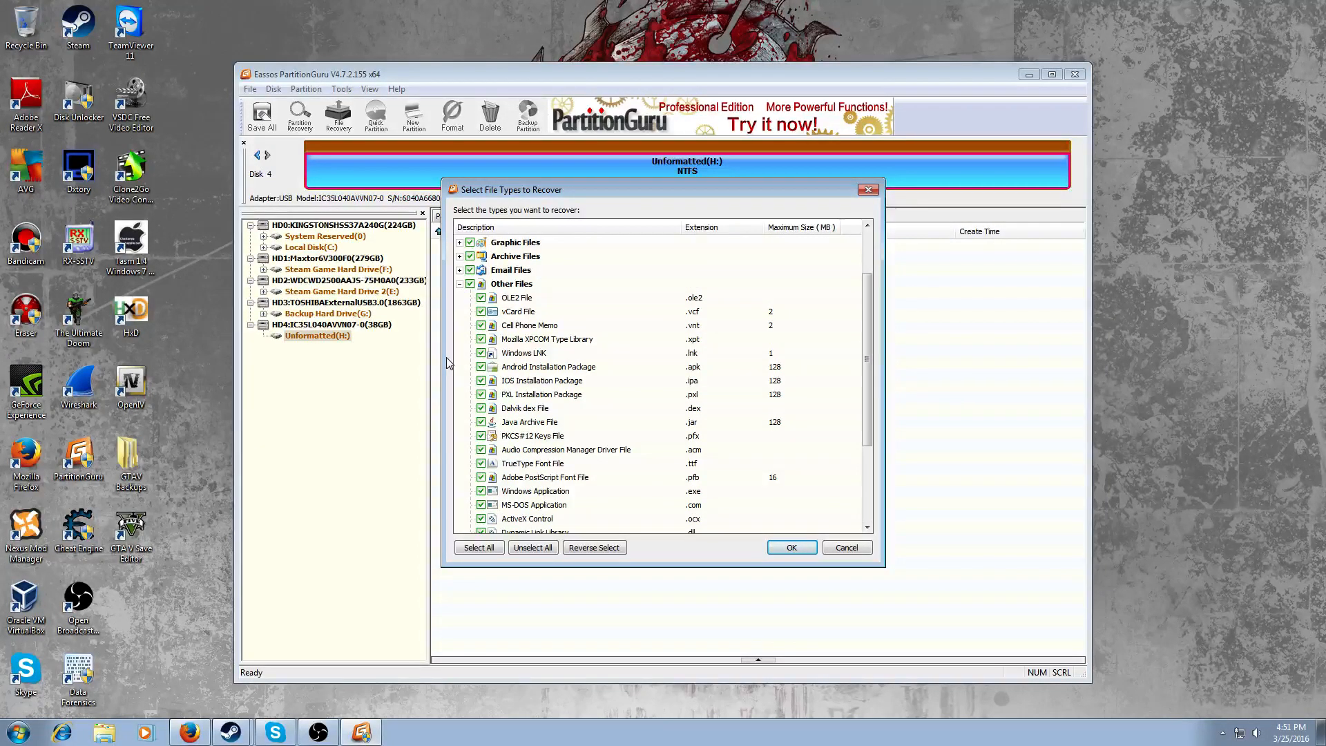
{"action": "scroll", "coordinate": [446, 358], "scroll_direction": "down", "scroll_amount": 3}
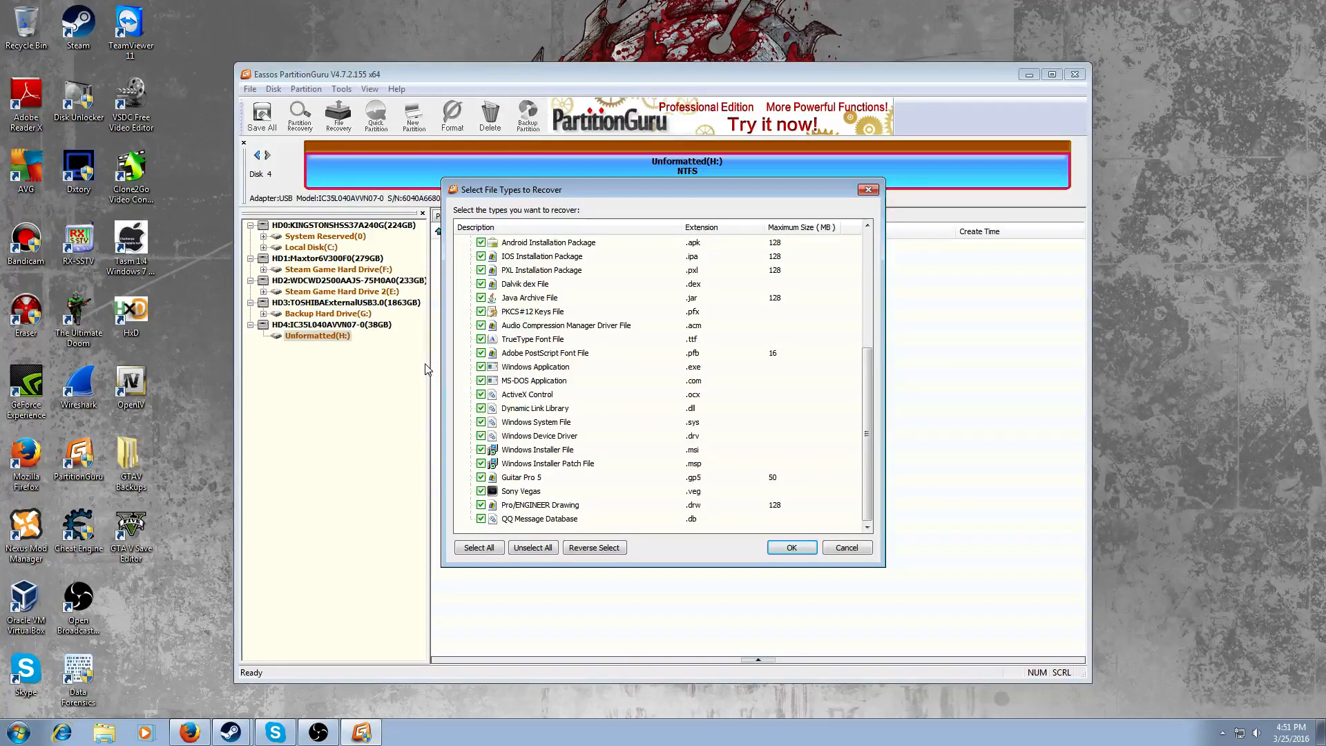
{"action": "scroll", "coordinate": [474, 352], "scroll_direction": "up", "scroll_amount": 3}
{"action": "scroll", "coordinate": [474, 352], "scroll_direction": "up", "scroll_amount": 3}
{"action": "left_click", "coordinate": [464, 339]}
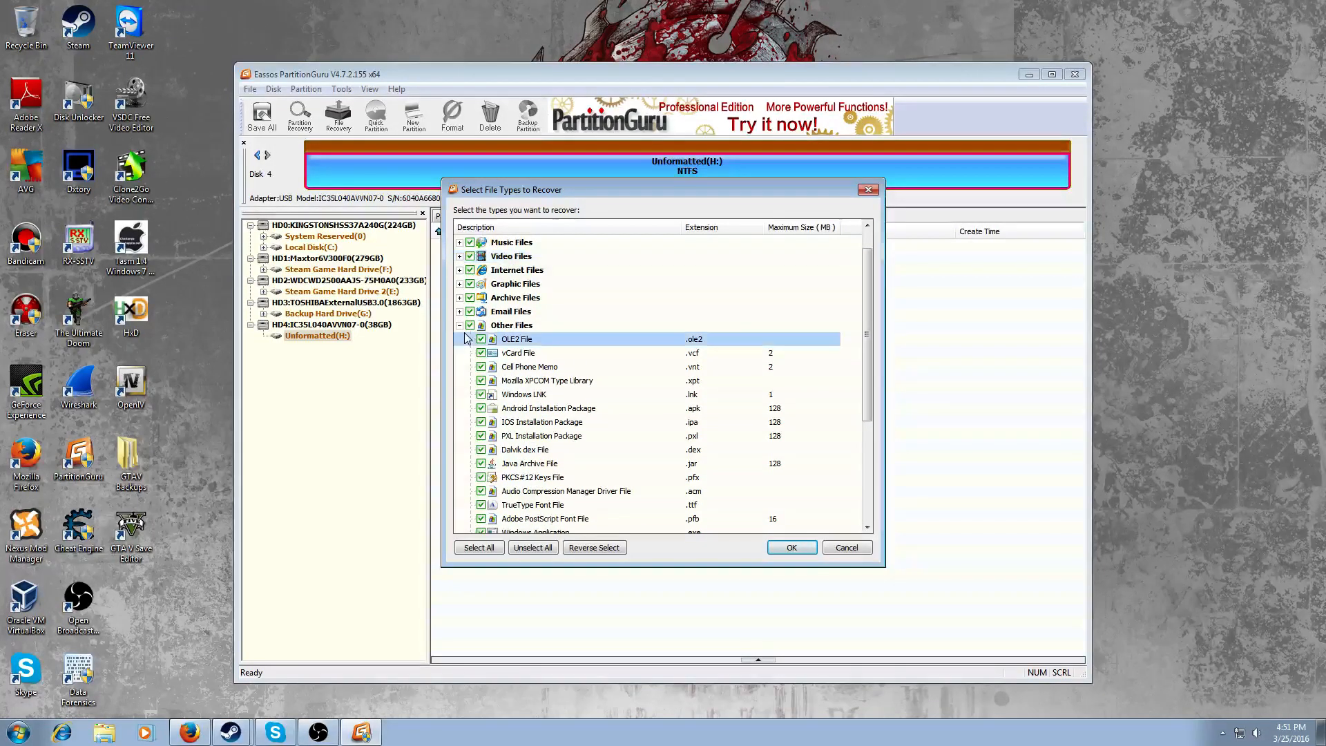
{"action": "left_click", "coordinate": [460, 325]}
{"action": "left_click", "coordinate": [460, 243]}
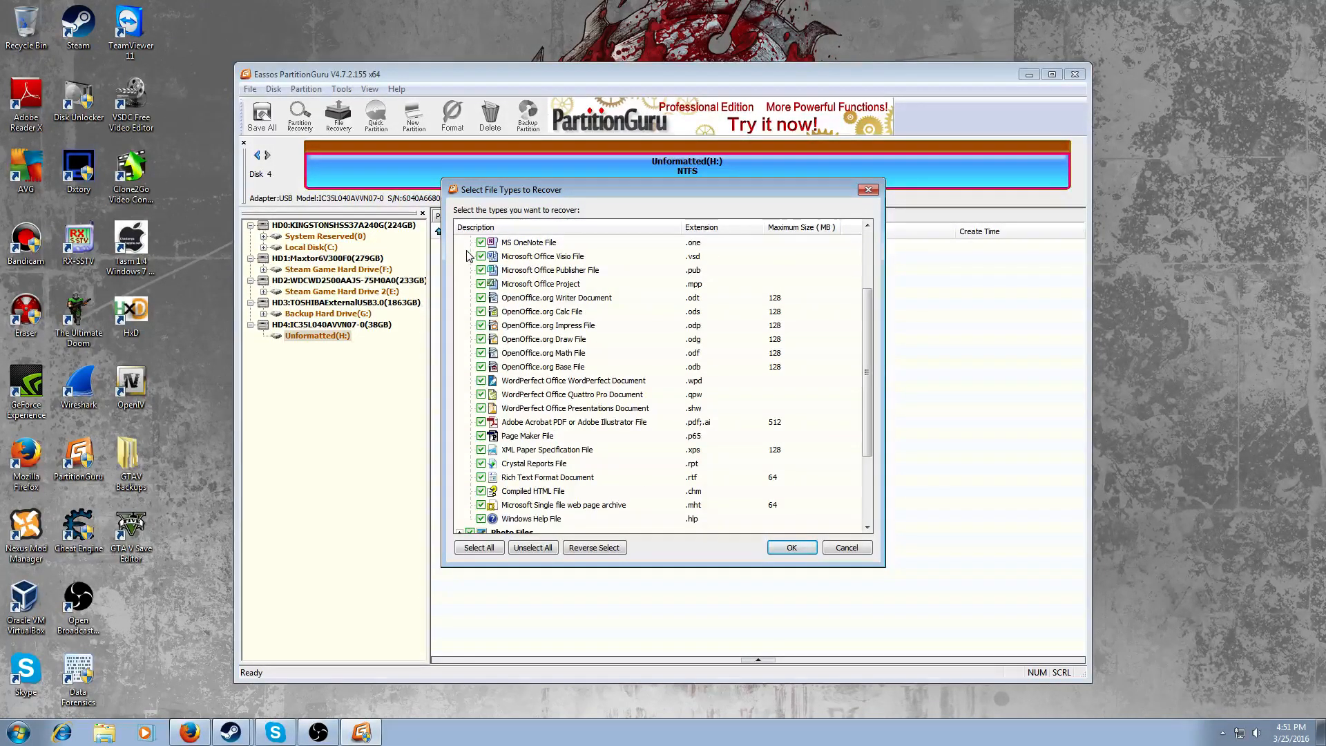
{"action": "scroll", "coordinate": [504, 524], "scroll_direction": "down", "scroll_amount": 1}
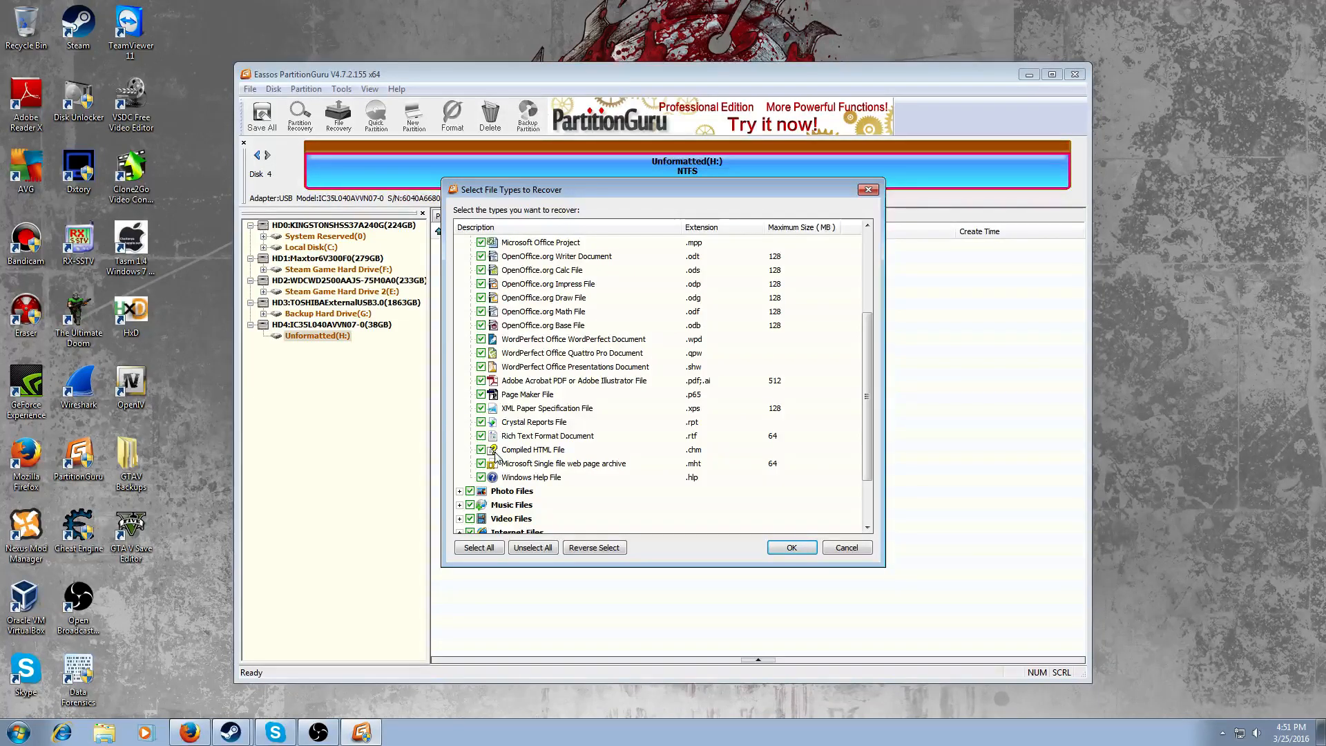
{"action": "scroll", "coordinate": [494, 456], "scroll_direction": "up", "scroll_amount": 4}
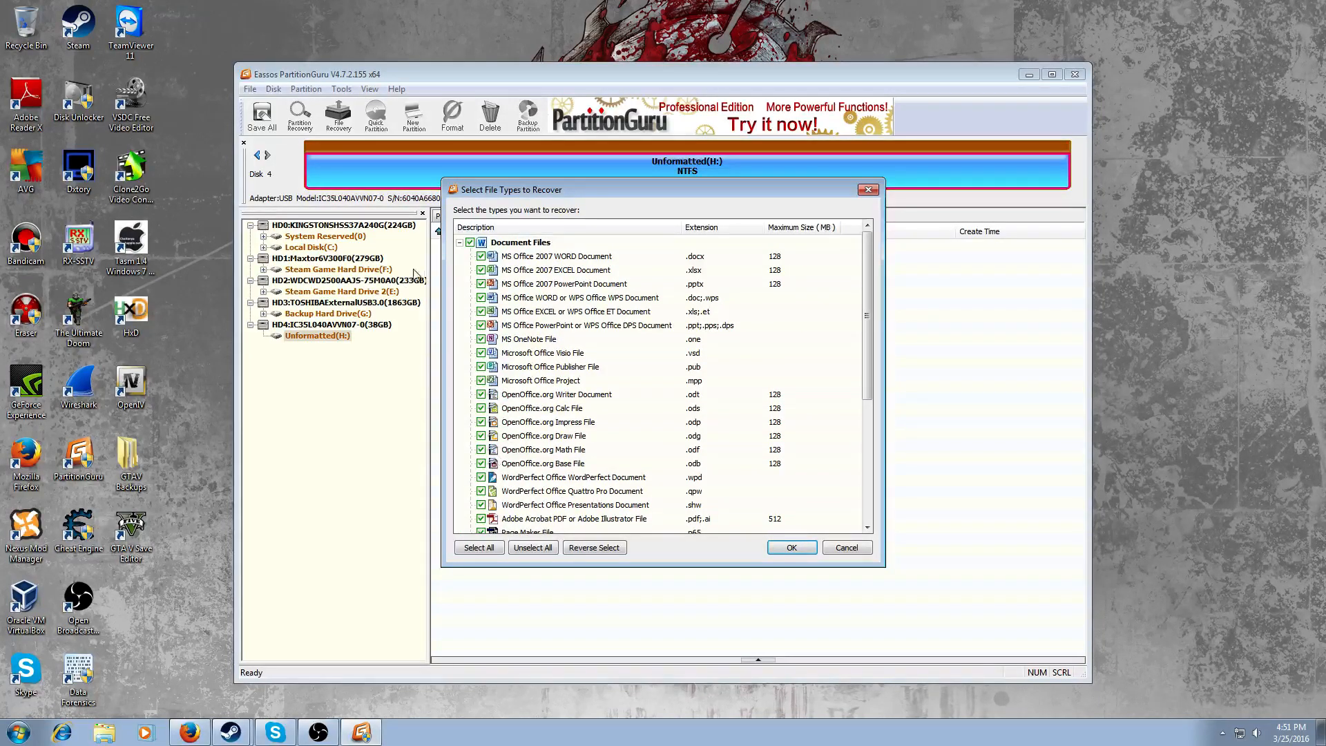
{"action": "left_click", "coordinate": [459, 242]}
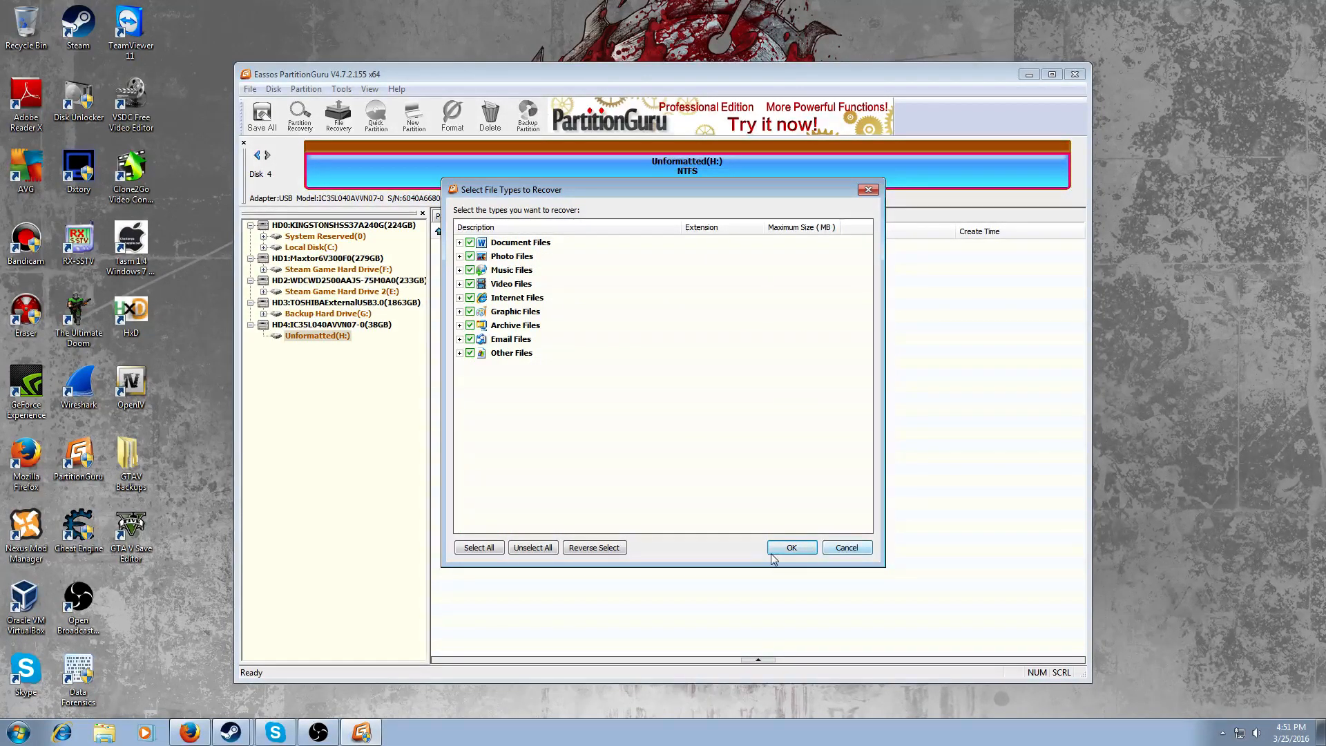
Step: Start the recovery scan of Unformatted(H:) with default file types, then bring up the YouTube Live Dashboard
{"action": "left_click", "coordinate": [843, 552]}
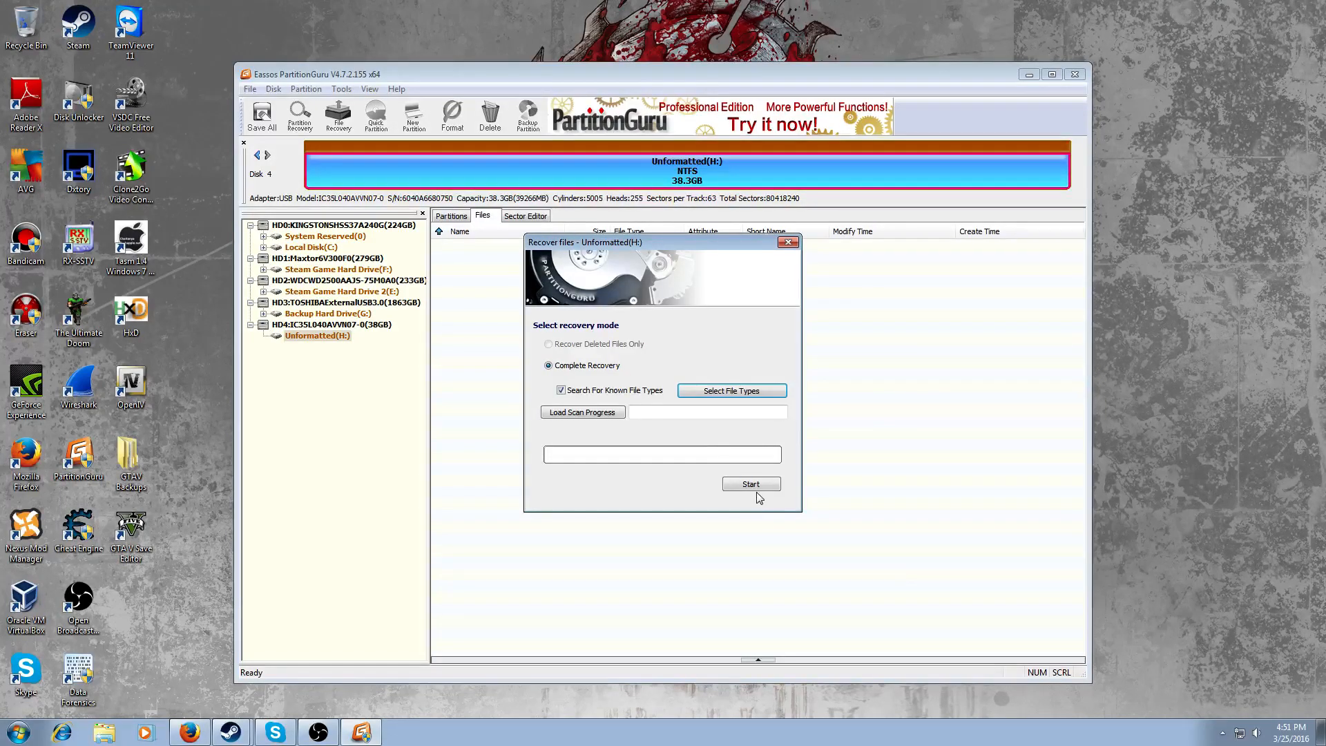
{"action": "left_click", "coordinate": [751, 486]}
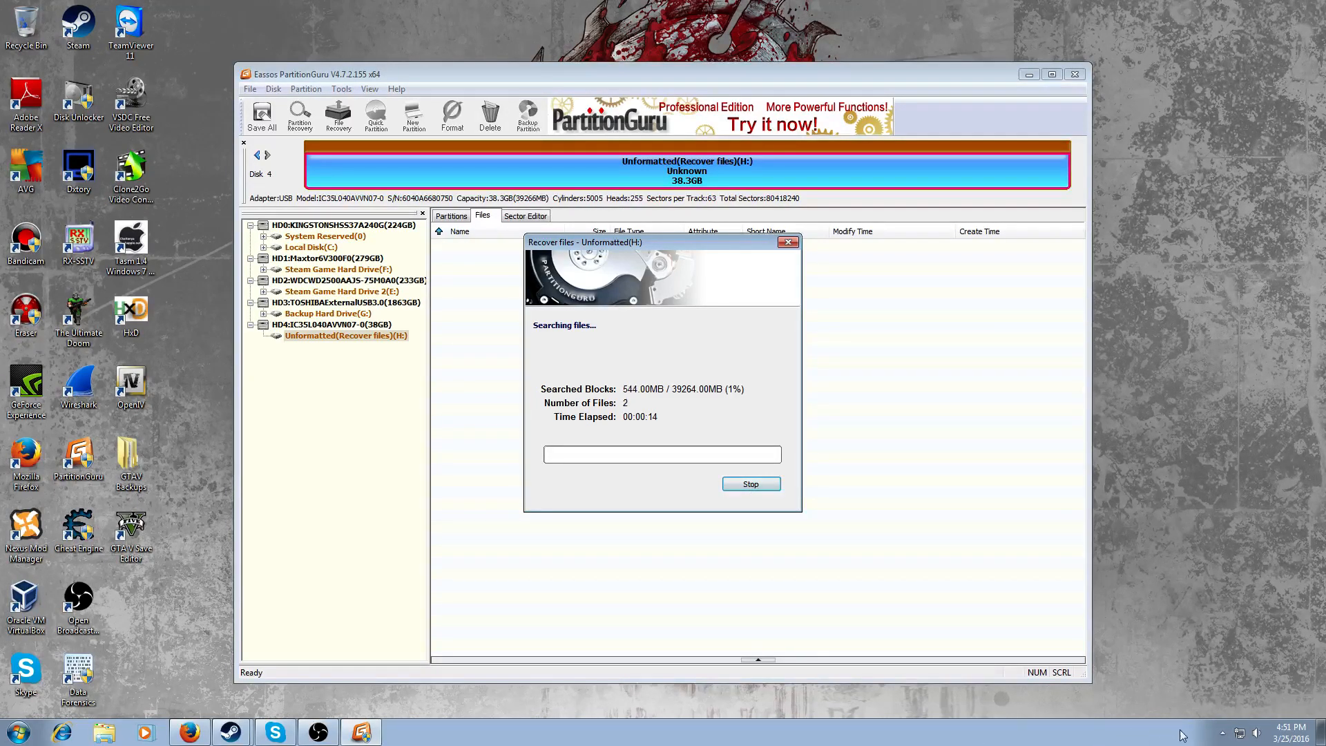
{"action": "left_click", "coordinate": [1222, 733]}
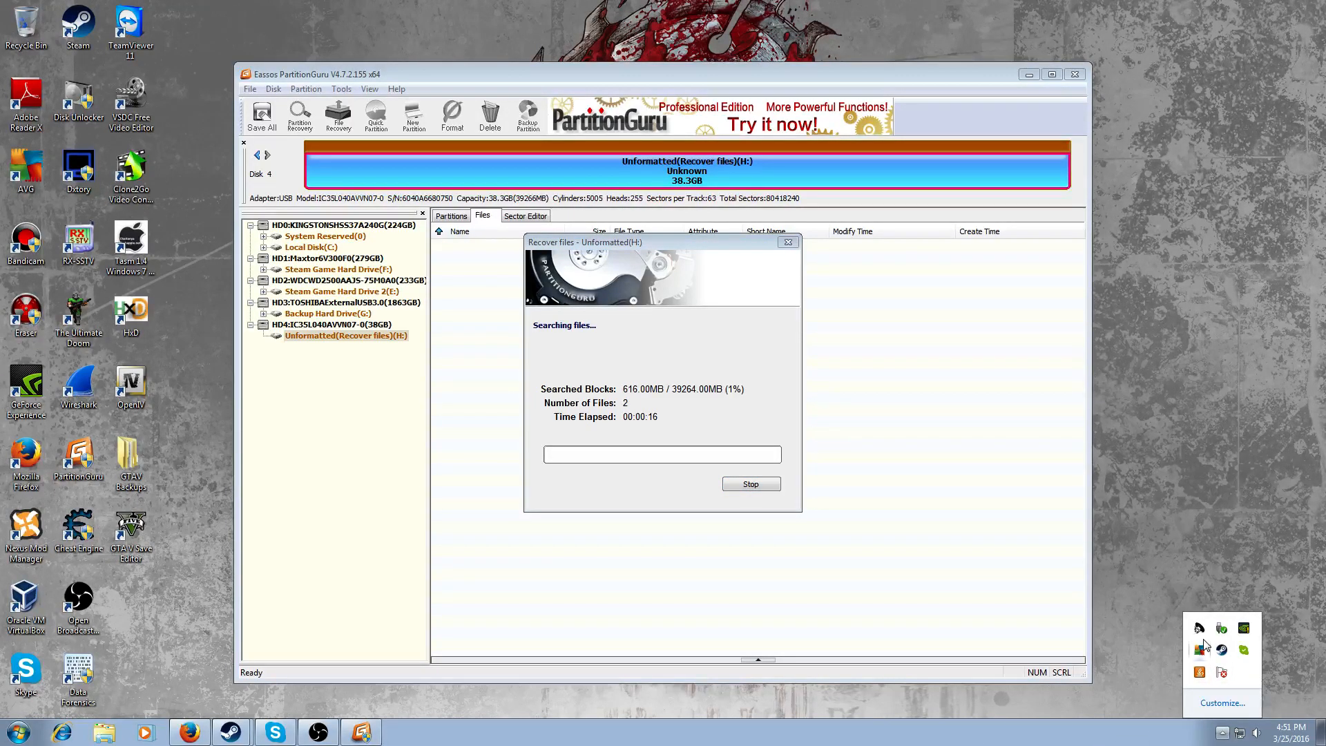
{"action": "left_click", "coordinate": [651, 455]}
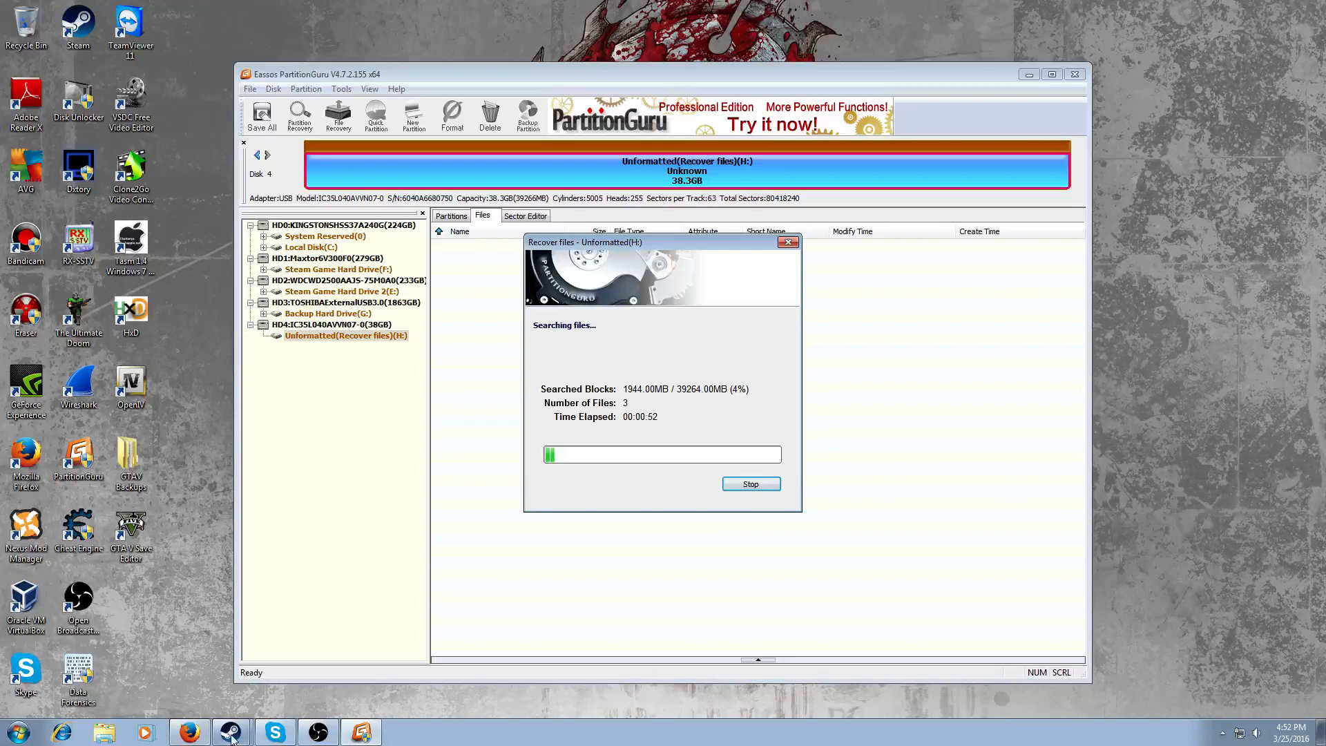
{"action": "left_click", "coordinate": [190, 732]}
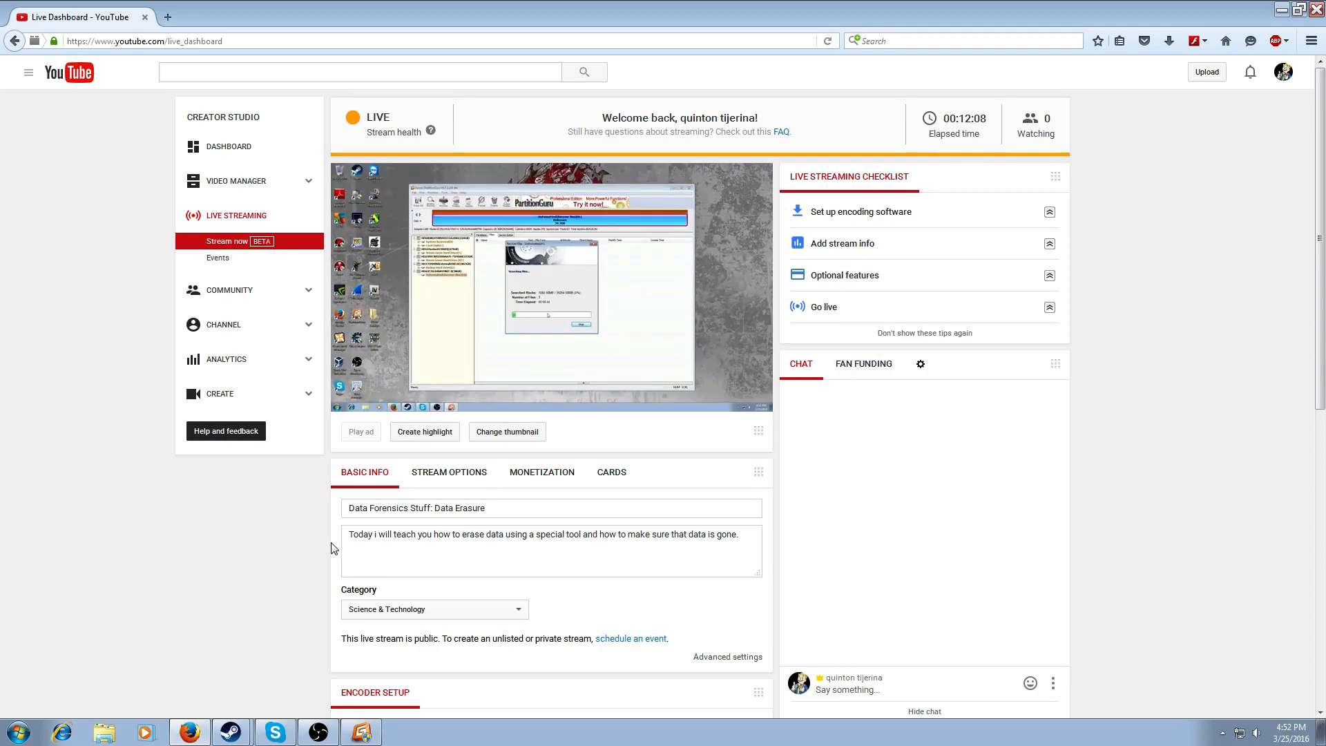
Step: Browse the stream's Stream options, Monetization and Cards settings, then return to Basic info
{"action": "scroll", "coordinate": [421, 542], "scroll_direction": "down", "scroll_amount": 3}
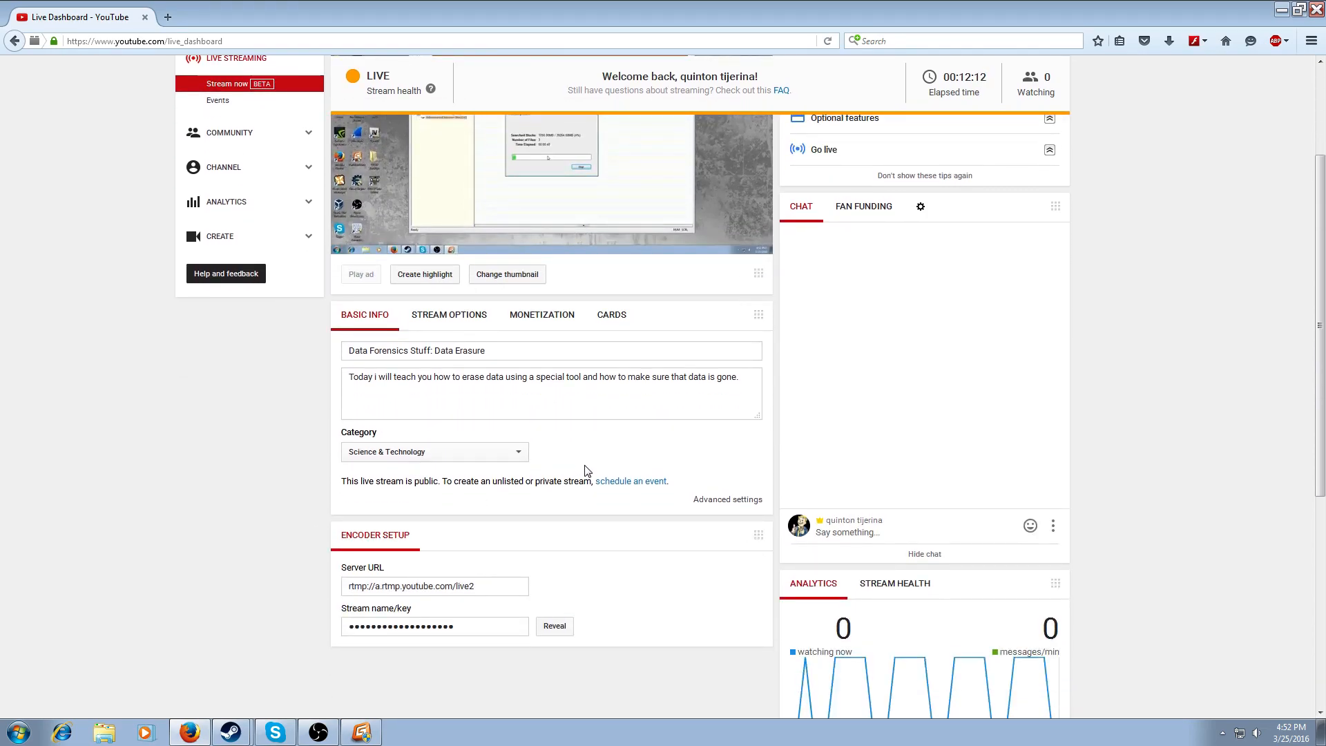
{"action": "scroll", "coordinate": [546, 495], "scroll_direction": "down", "scroll_amount": 7}
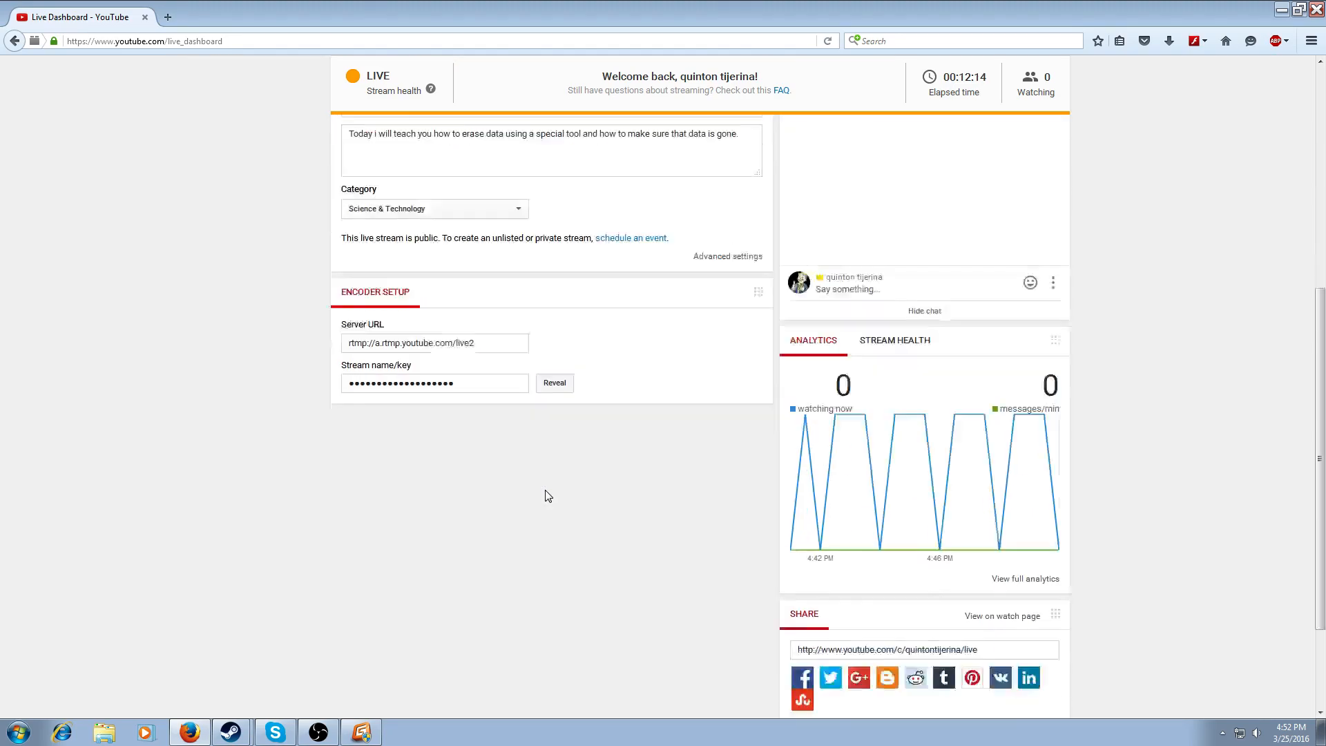
{"action": "scroll", "coordinate": [546, 496], "scroll_direction": "up", "scroll_amount": 7}
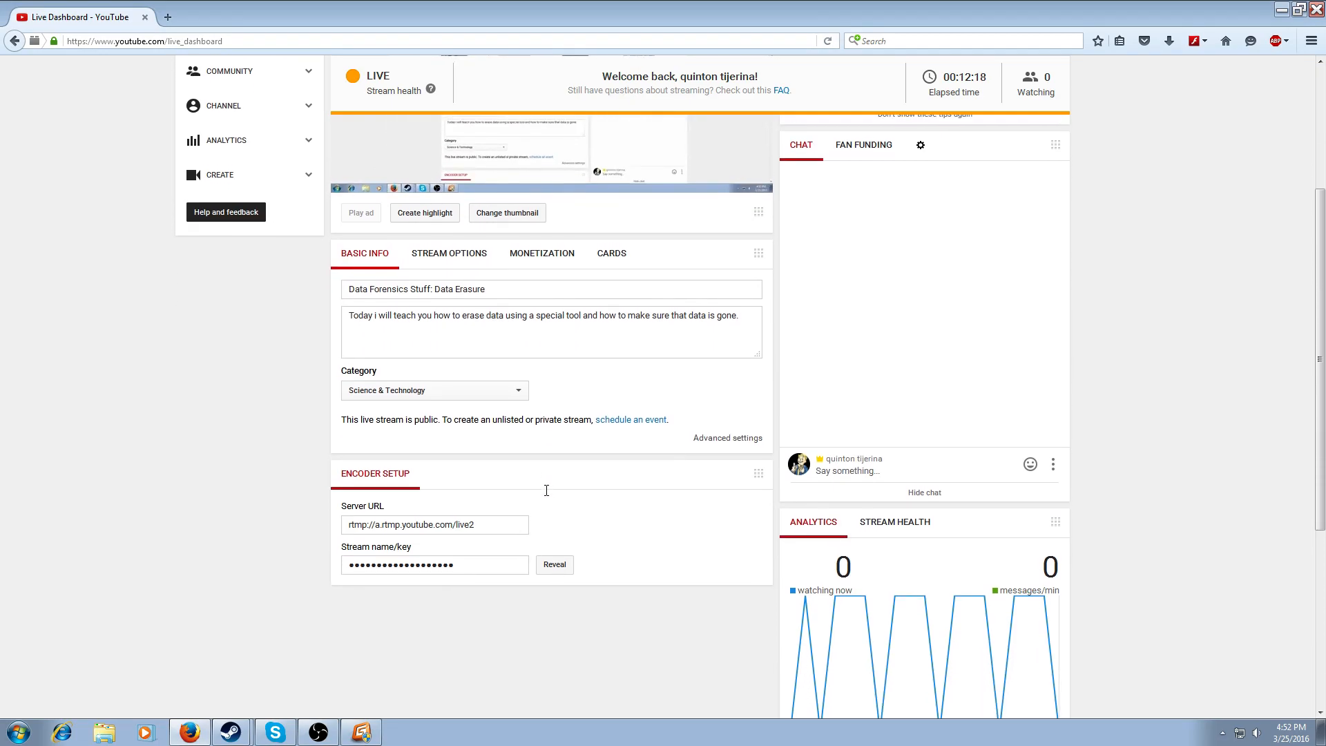
{"action": "scroll", "coordinate": [545, 490], "scroll_direction": "up", "scroll_amount": 3}
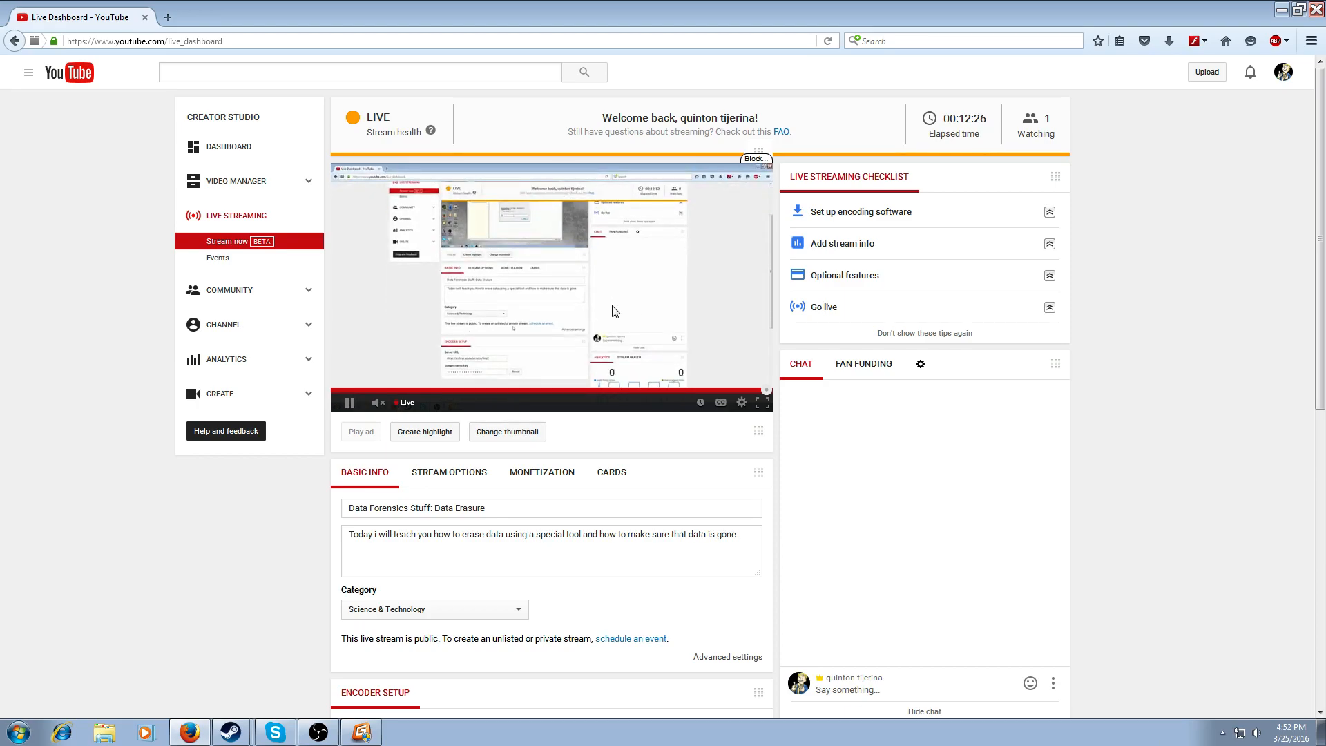
{"action": "left_click", "coordinate": [430, 475]}
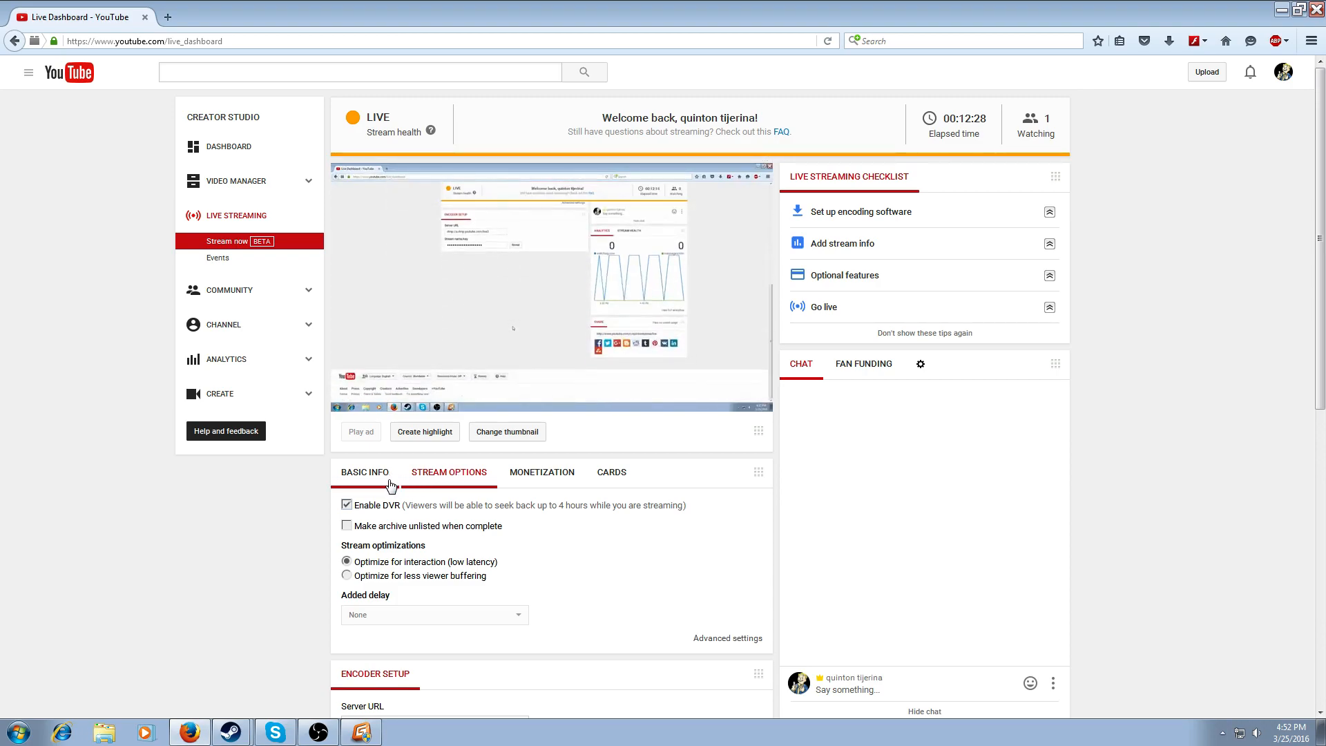
{"action": "left_click", "coordinate": [553, 476]}
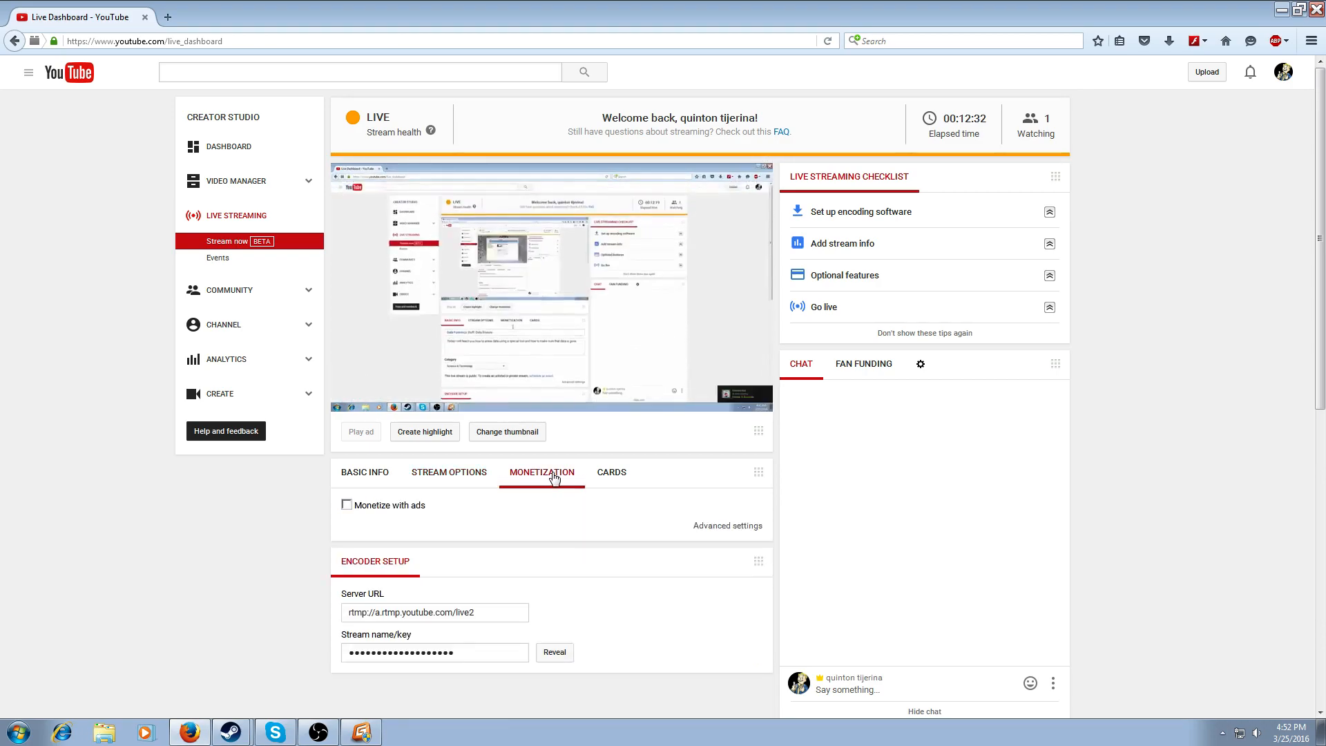
{"action": "left_click", "coordinate": [611, 483]}
{"action": "left_click", "coordinate": [381, 482]}
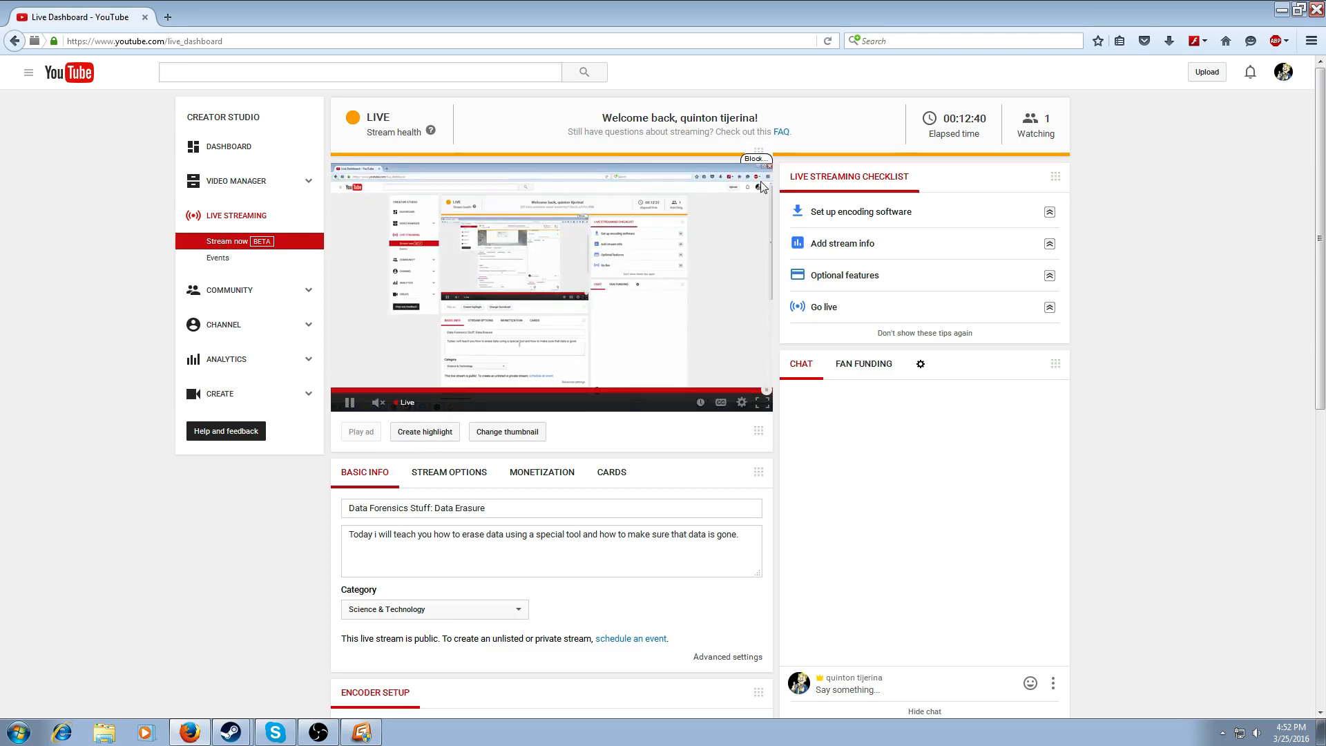
Step: Check the preview player's quality choices without changing them
{"action": "left_click", "coordinate": [741, 402]}
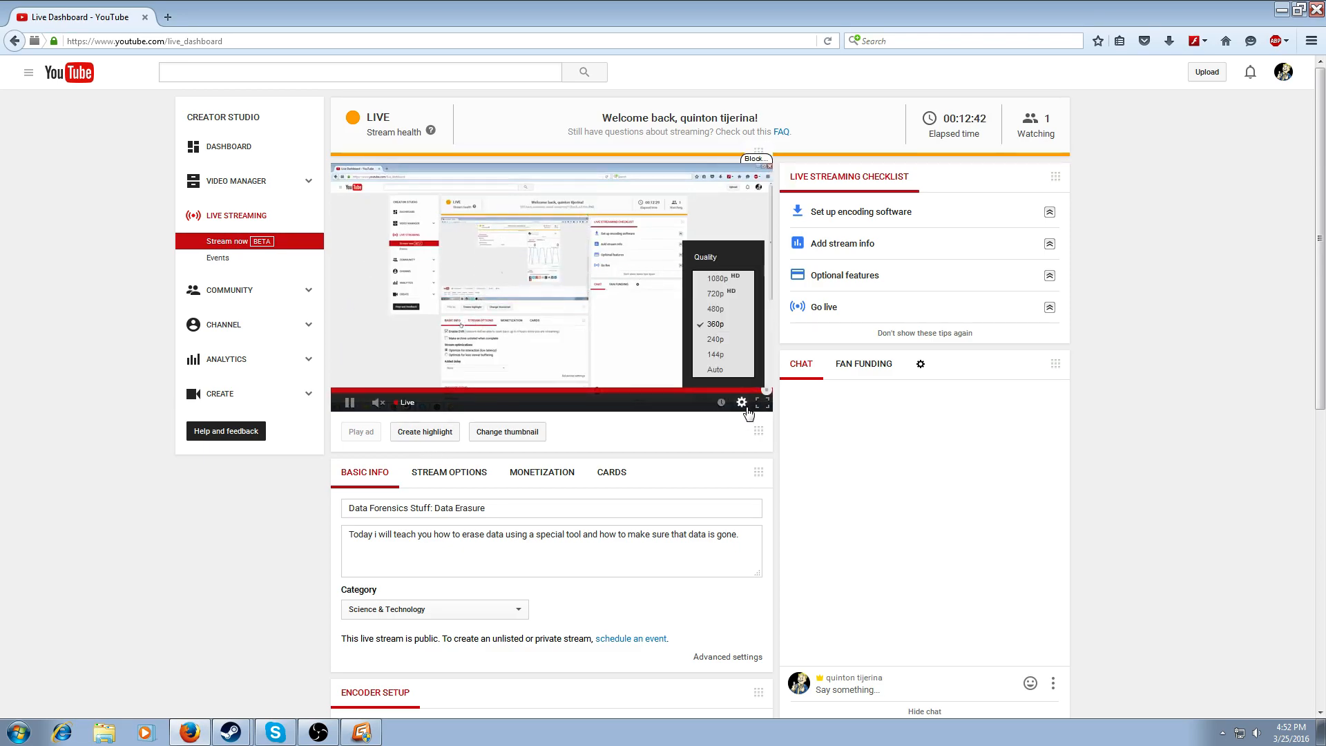
{"action": "left_click", "coordinate": [742, 402]}
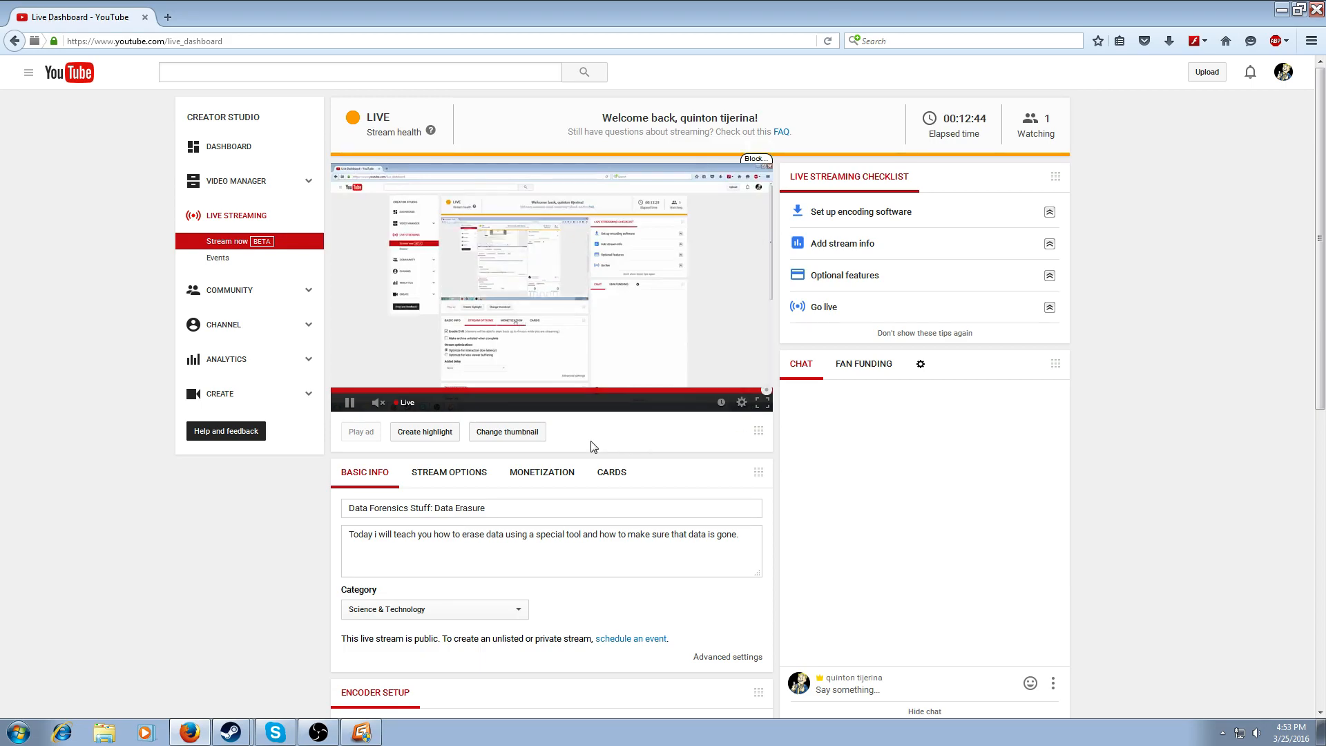
{"action": "scroll", "coordinate": [463, 503], "scroll_direction": "down", "scroll_amount": 2}
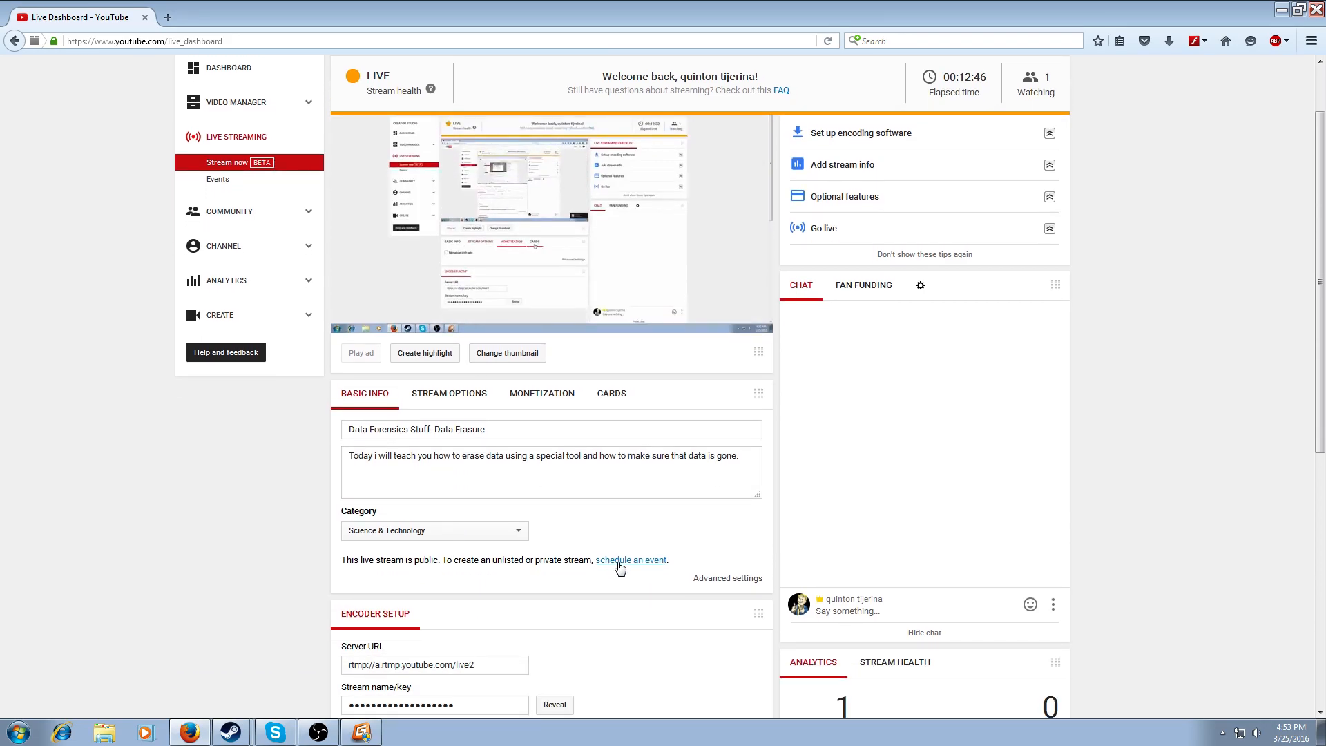
{"action": "scroll", "coordinate": [388, 635], "scroll_direction": "down", "scroll_amount": 4}
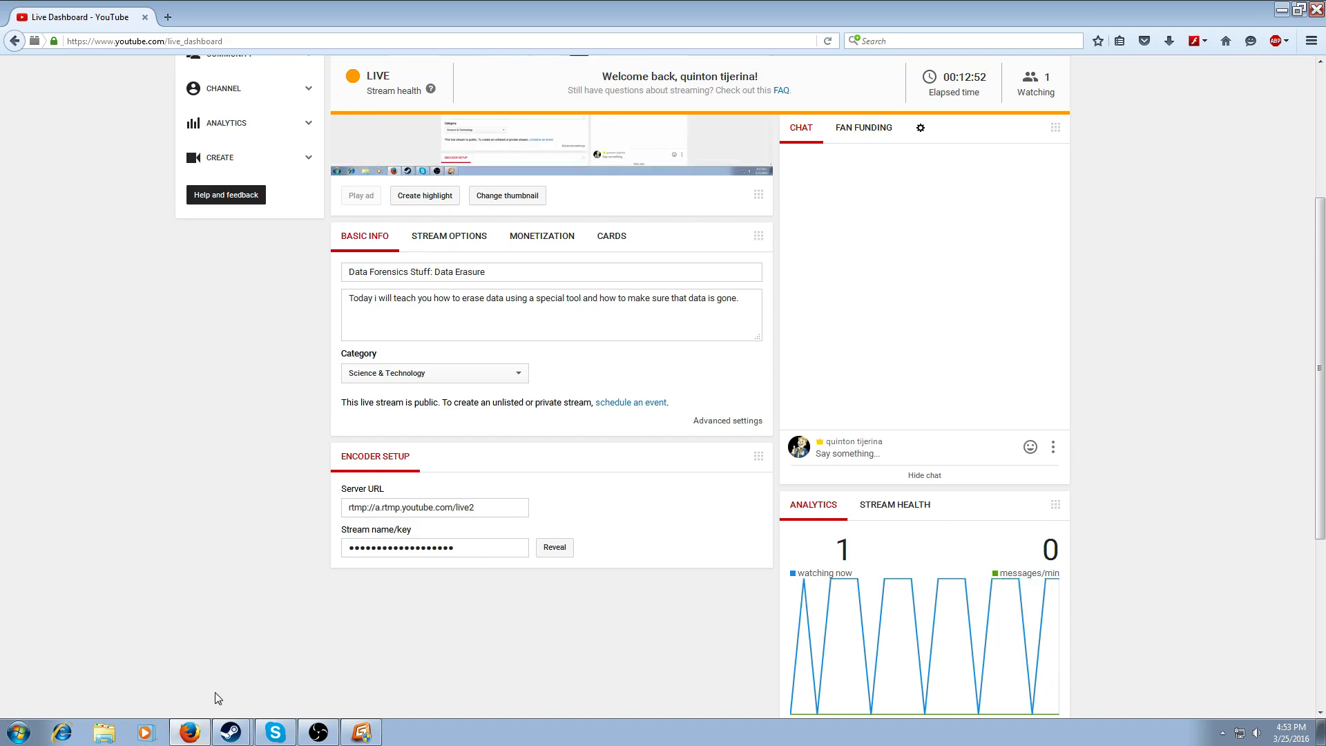
Step: Glance at the running PartitionGuru scan and the streaming software, then return to the dashboard
{"action": "left_click", "coordinate": [361, 732]}
{"action": "left_click", "coordinate": [318, 732]}
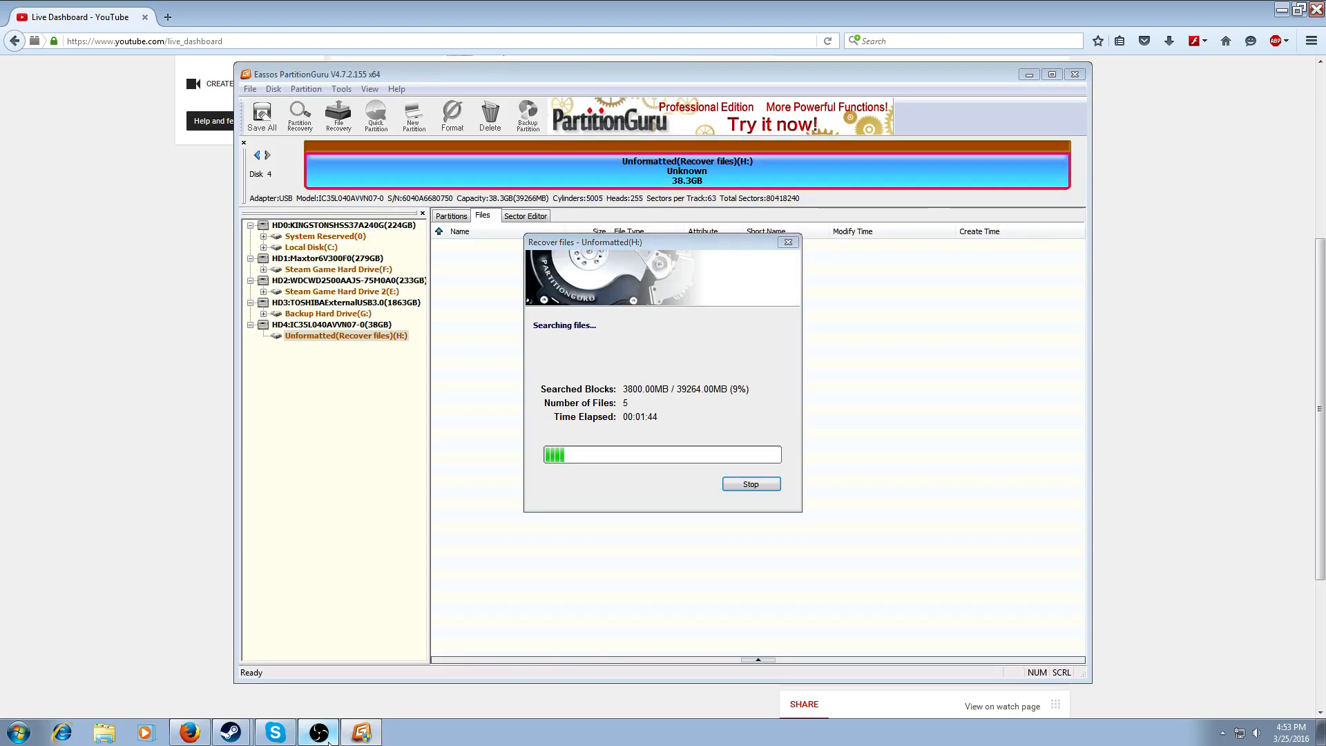
{"action": "left_click", "coordinate": [318, 732]}
{"action": "left_click", "coordinate": [361, 732]}
{"action": "scroll", "coordinate": [461, 469], "scroll_direction": "down", "scroll_amount": 4}
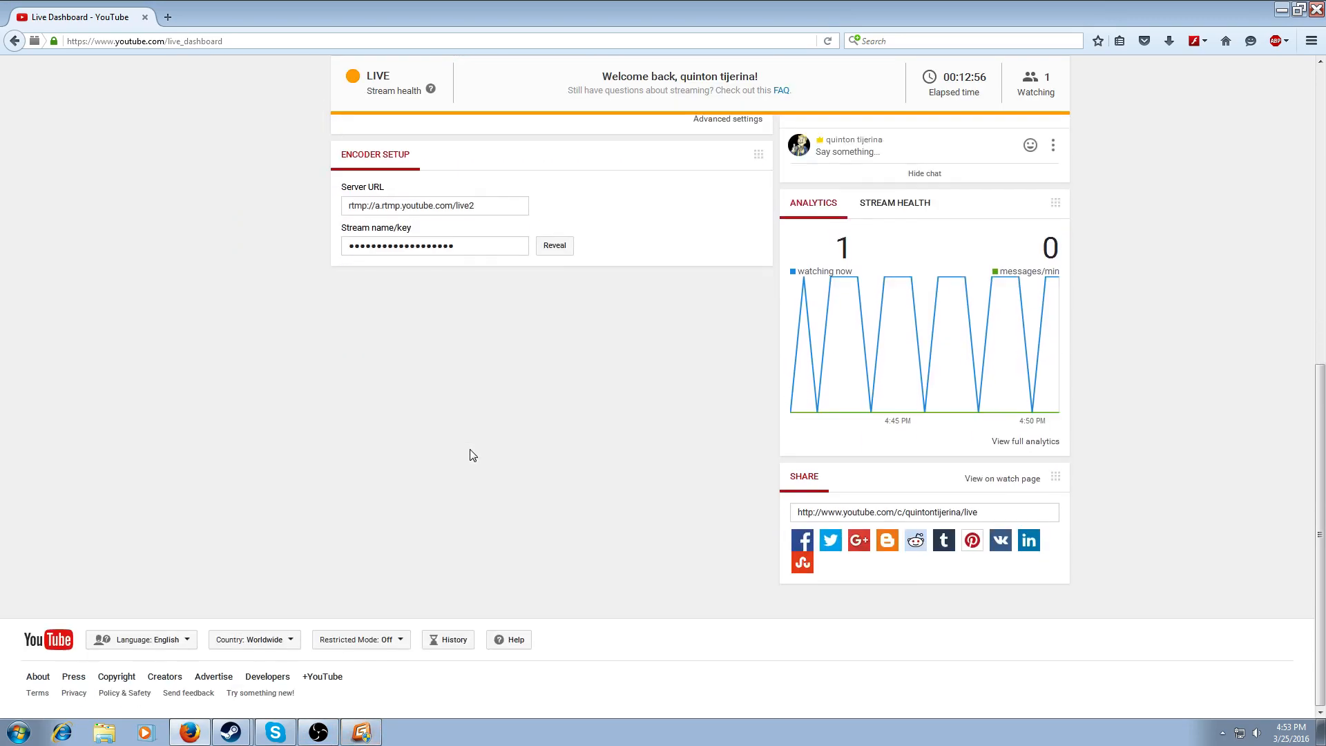
{"action": "scroll", "coordinate": [467, 453], "scroll_direction": "up", "scroll_amount": 10}
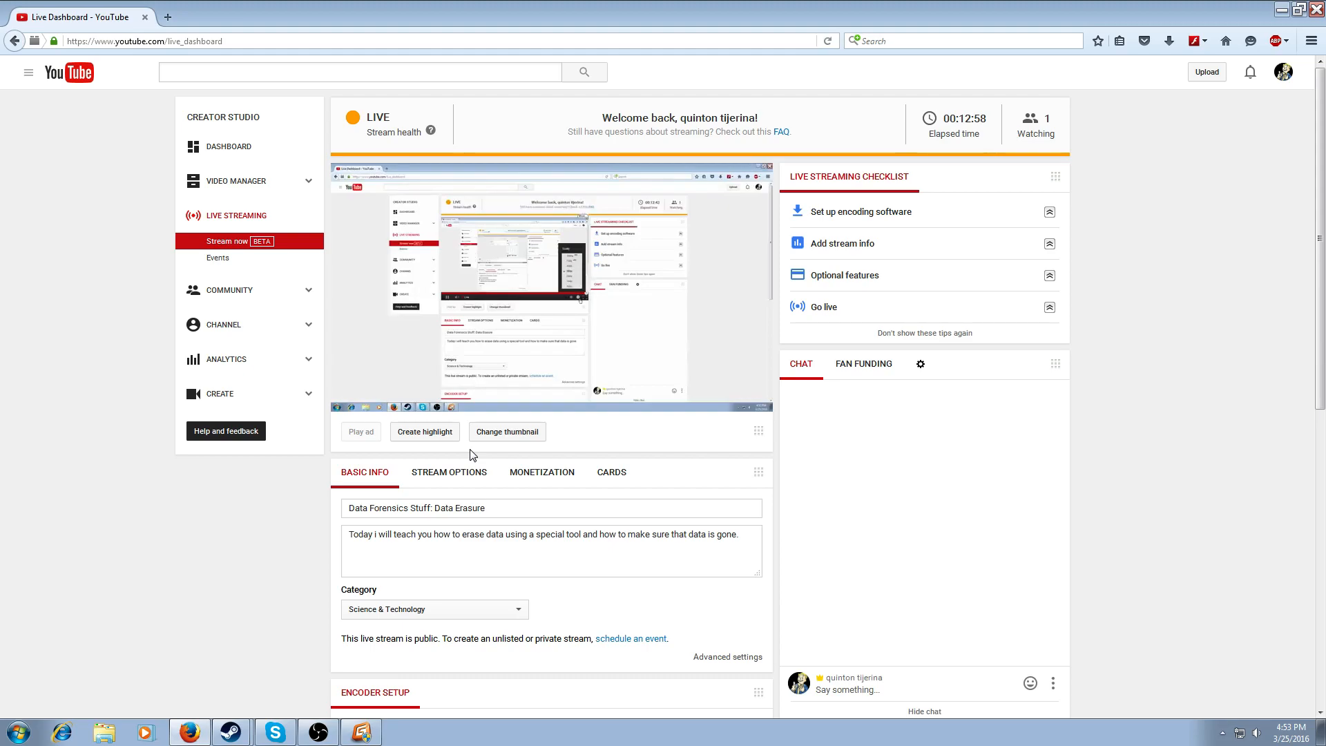
Step: Pause the live stream preview player on the dashboard
{"action": "mouse_move", "coordinate": [602, 323]}
{"action": "left_click", "coordinate": [356, 404]}
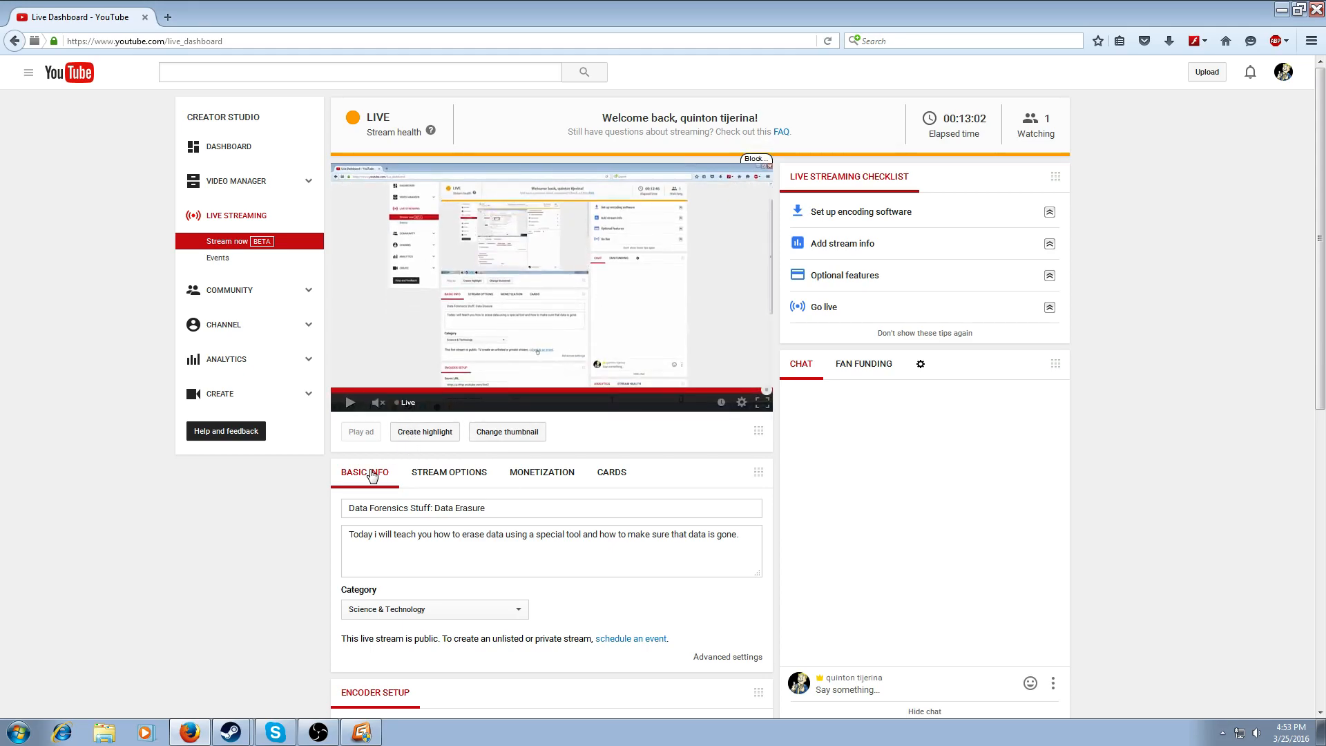
{"action": "scroll", "coordinate": [685, 466], "scroll_direction": "down", "scroll_amount": 3}
{"action": "scroll", "coordinate": [685, 466], "scroll_direction": "up", "scroll_amount": 3}
Step: Copy the live video's URL and send it to the Skype contact
{"action": "right_click", "coordinate": [453, 278]}
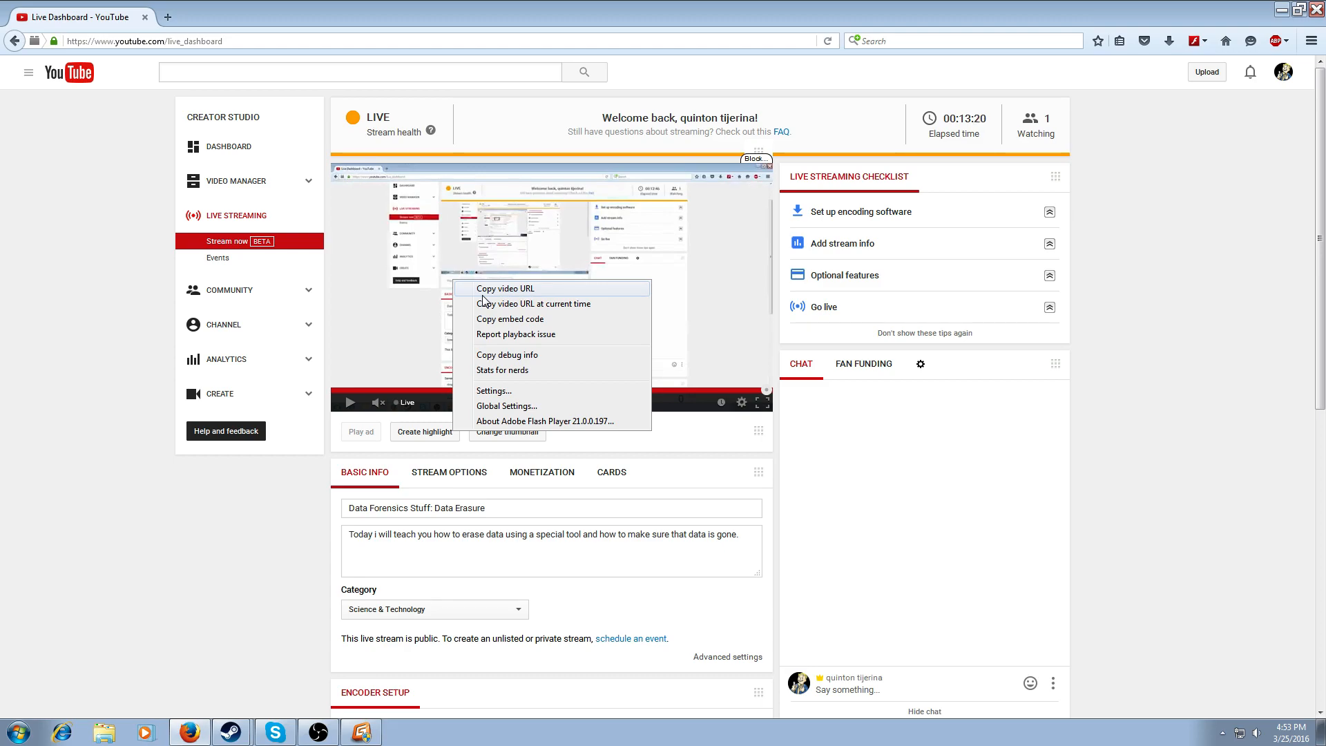
{"action": "left_click", "coordinate": [483, 293]}
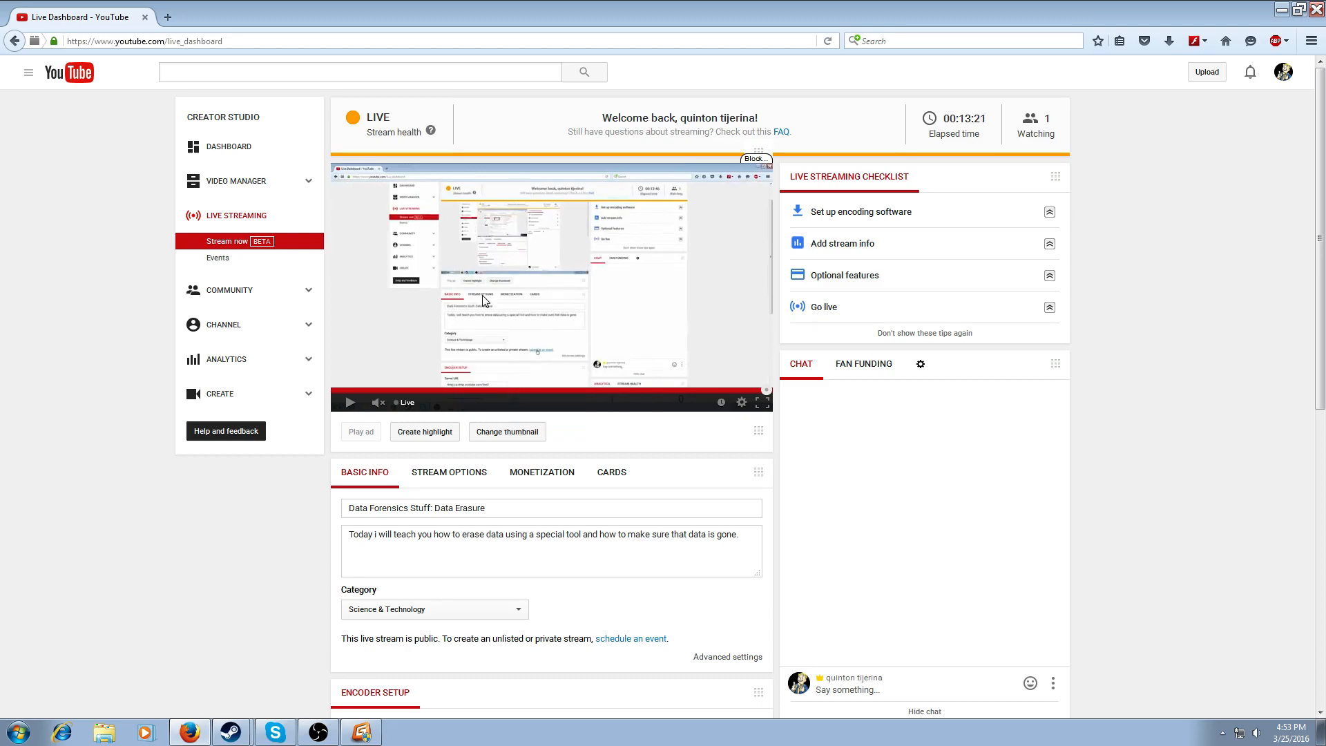
{"action": "left_click", "coordinate": [275, 731]}
{"action": "left_click", "coordinate": [480, 578]}
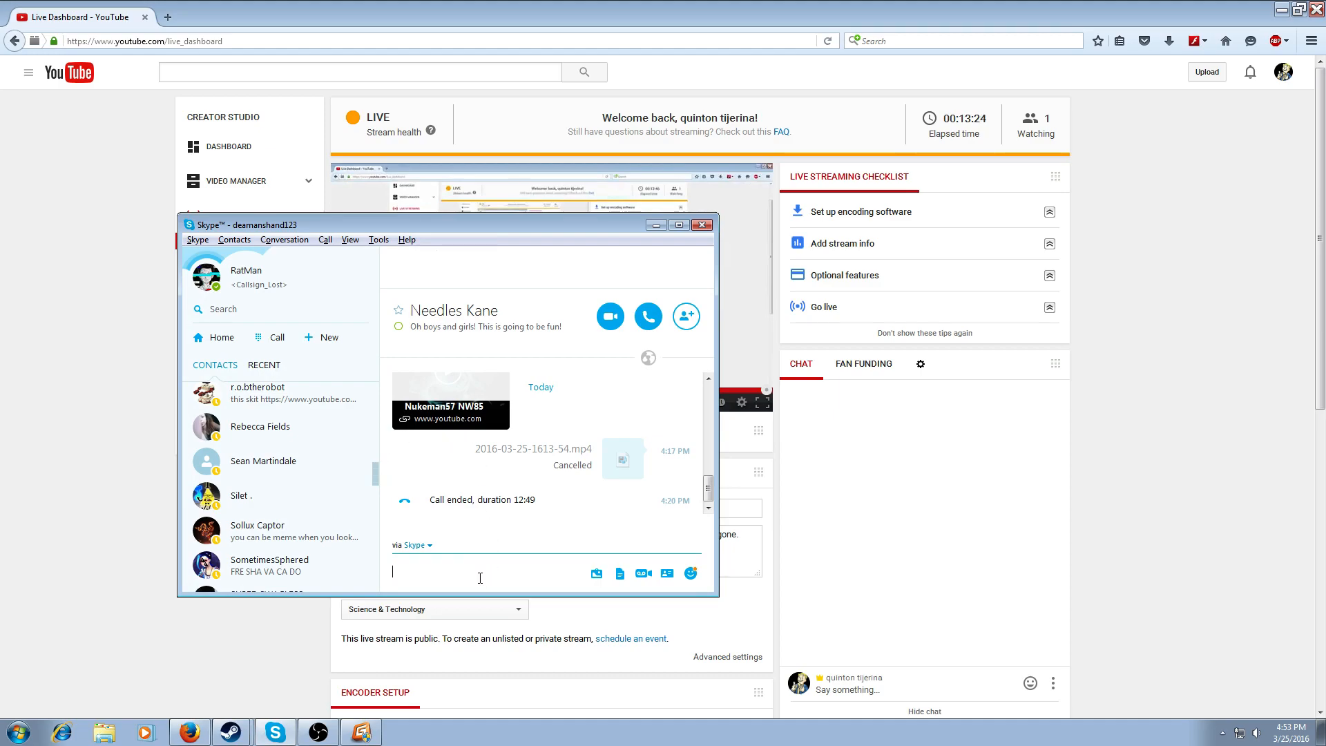
{"action": "key", "text": "ctrl+v"}
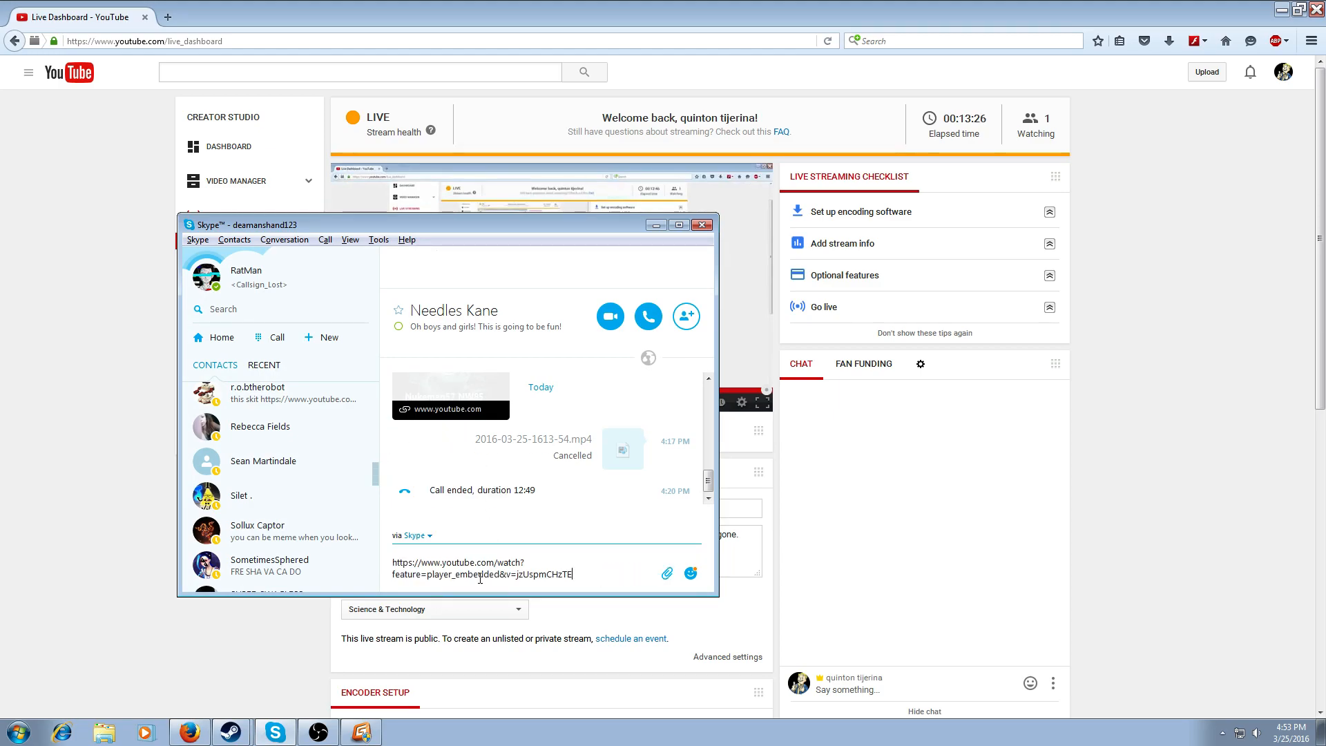
{"action": "key", "text": "Return"}
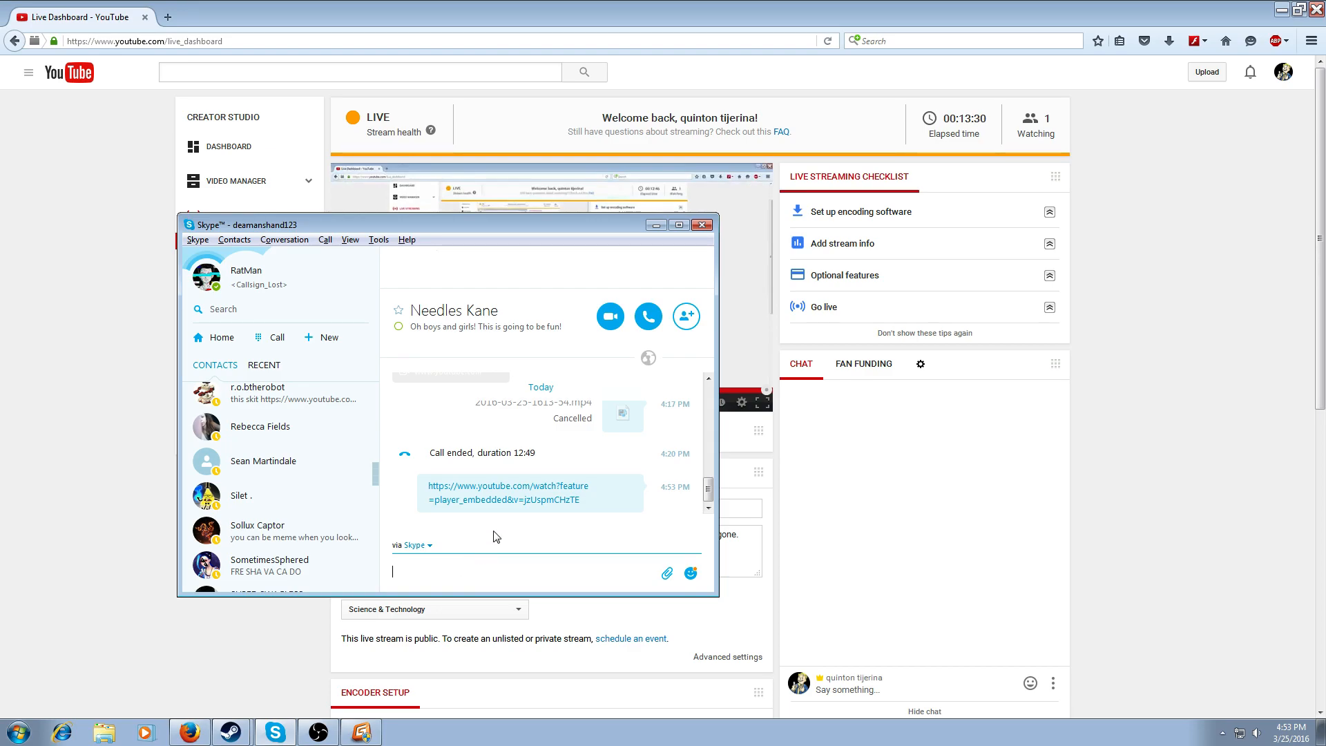
Step: Open the shared stream link in the browser to check it, then close it
{"action": "left_click", "coordinate": [526, 511]}
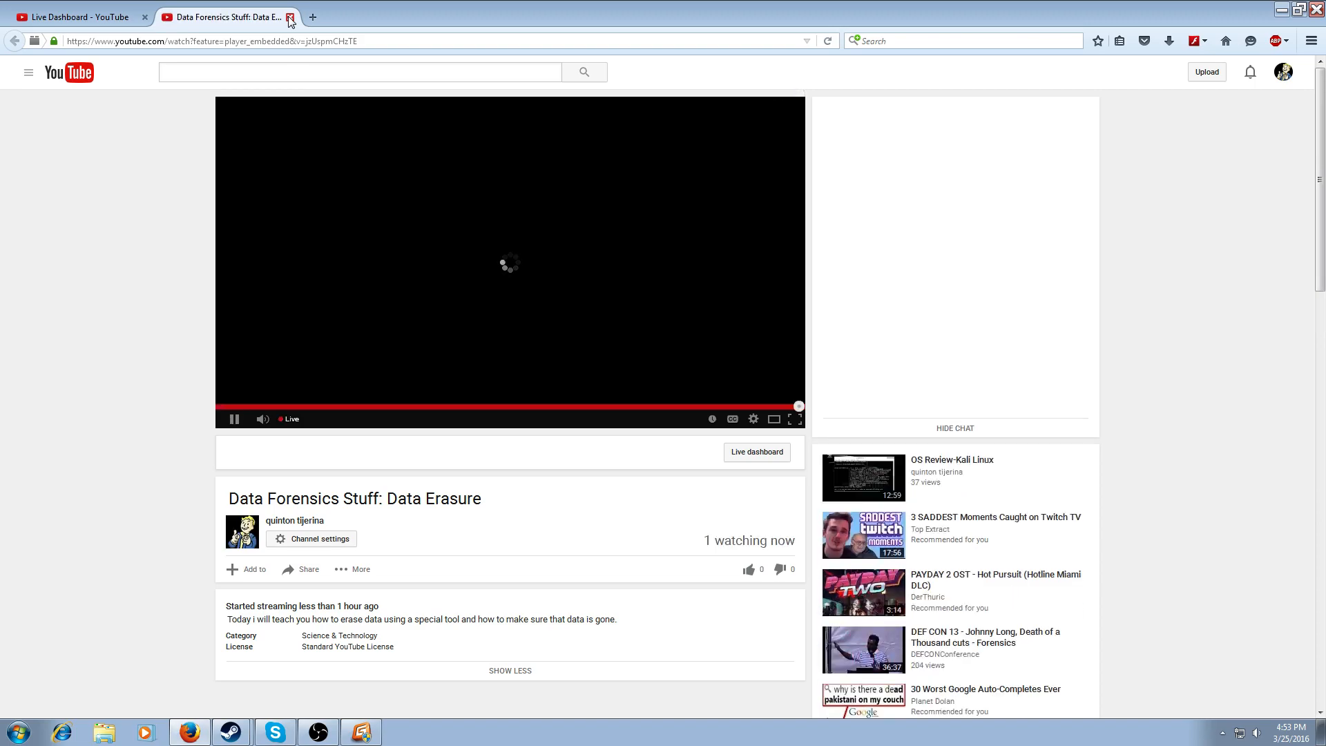
{"action": "left_click", "coordinate": [290, 17]}
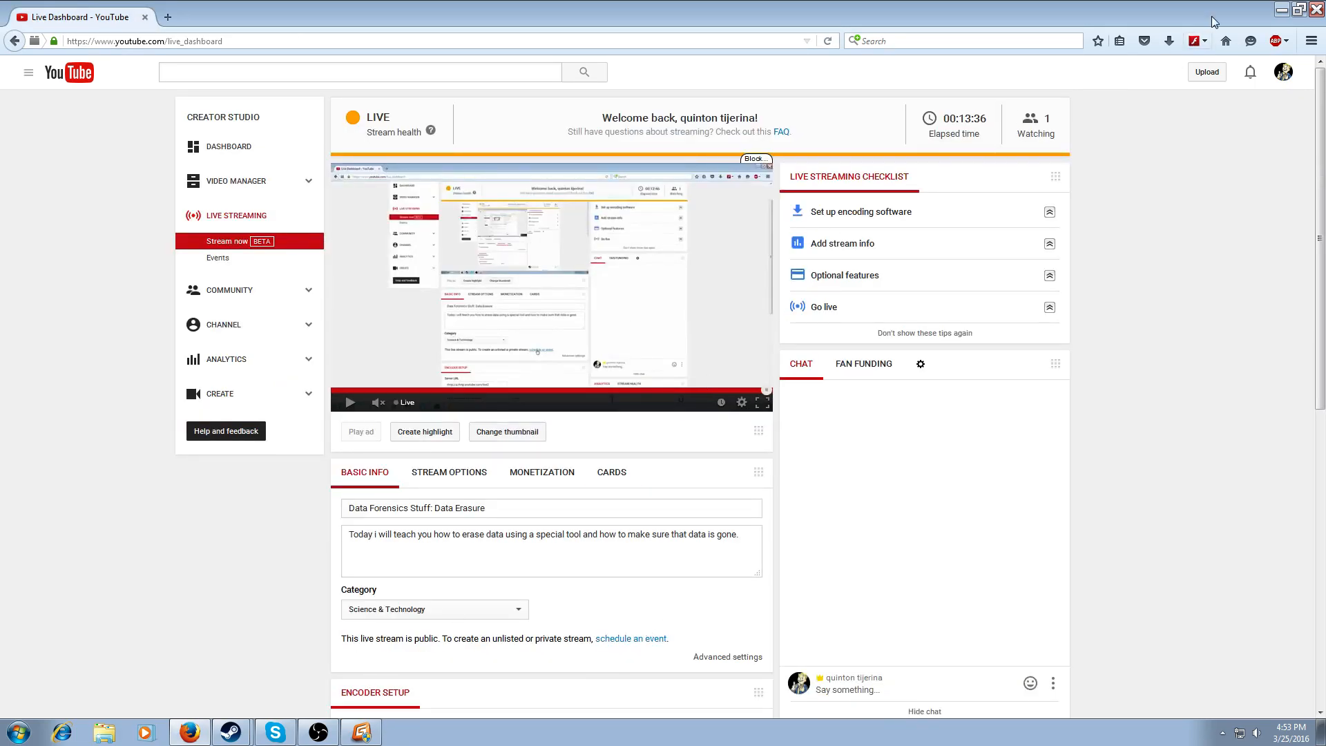
{"action": "left_click", "coordinate": [1281, 10]}
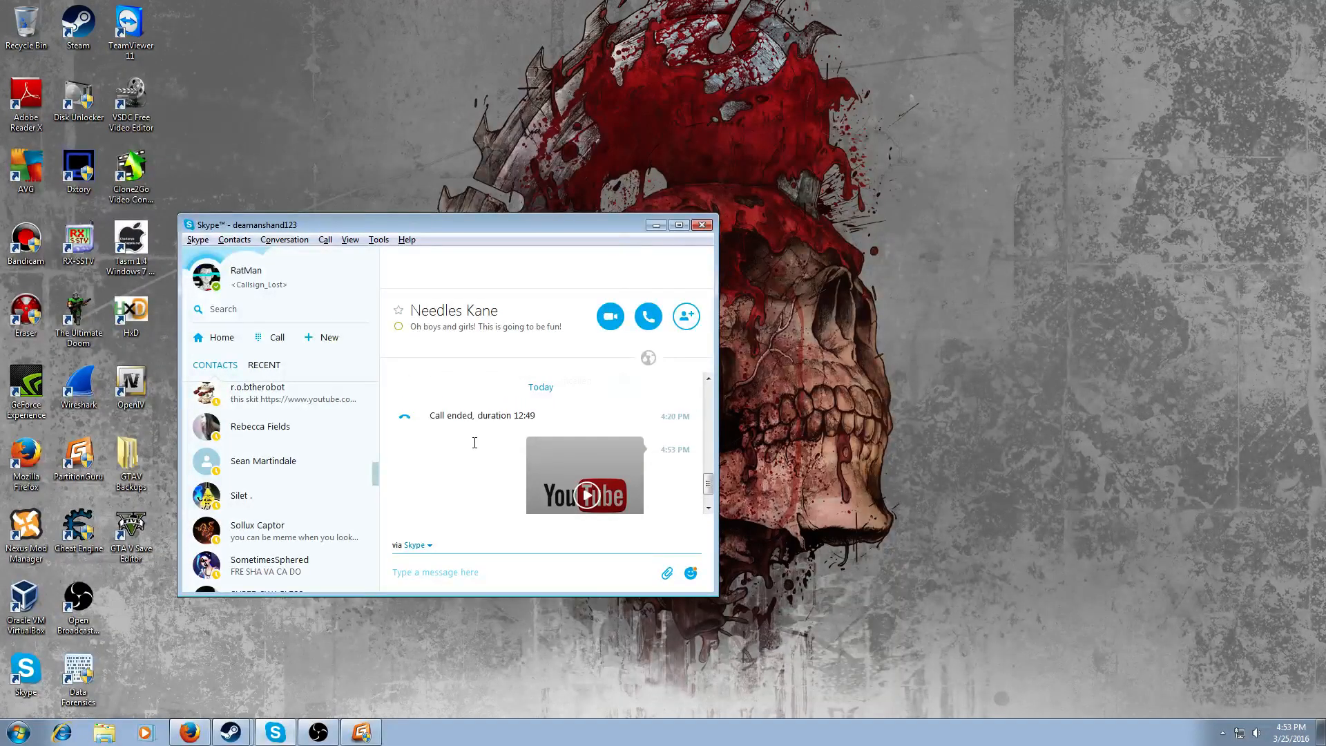
Step: Send the follow-up message 'Im livestreaming' and minimize the chat
{"action": "left_click", "coordinate": [498, 569]}
{"action": "type", "text": "Im livestreaming"}
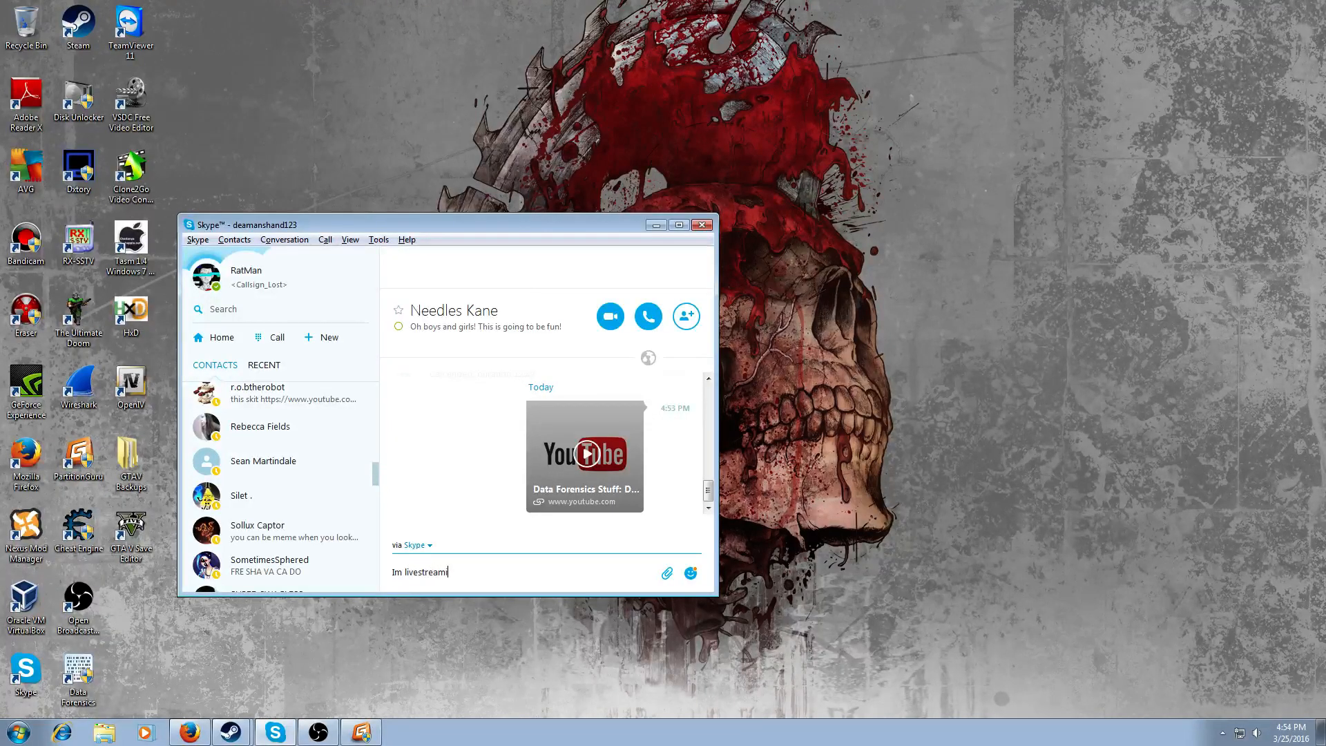
{"action": "key", "text": "Return"}
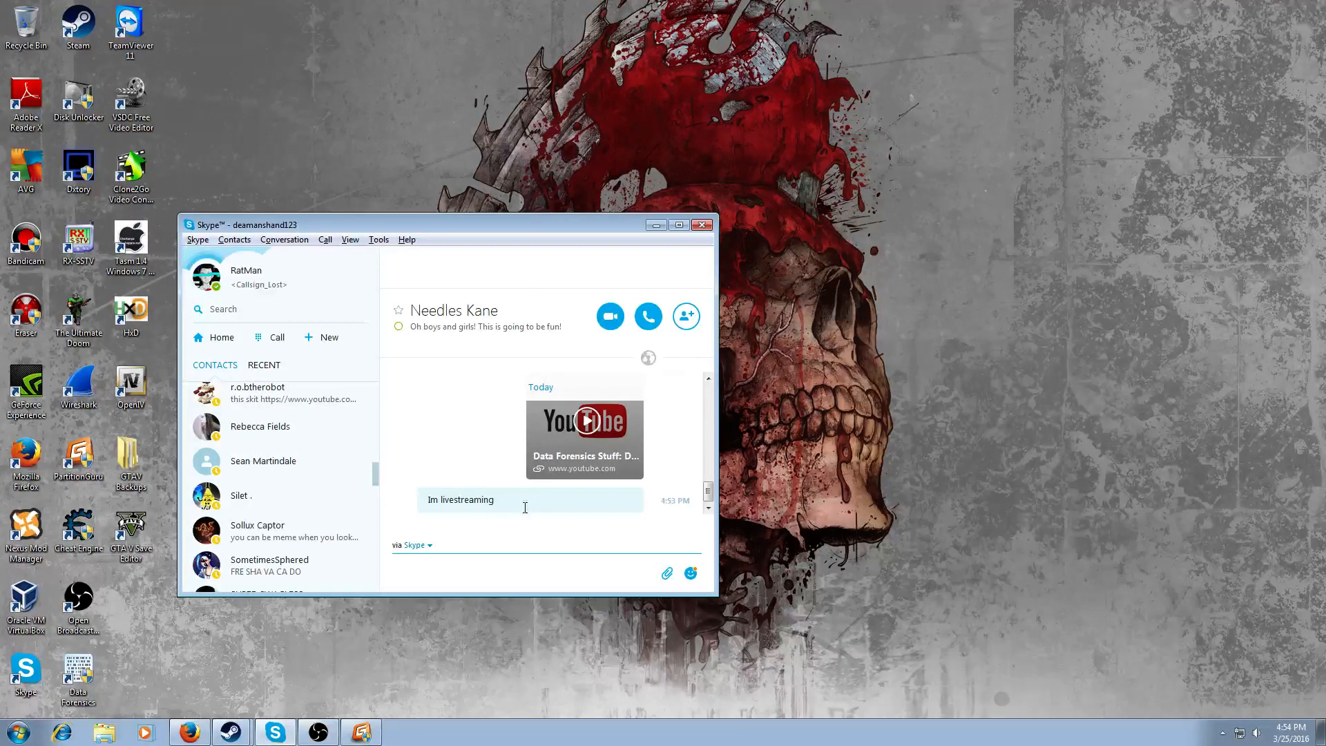
{"action": "left_click", "coordinate": [656, 228]}
Step: Stop the H: recovery scan and dismiss the completion notice
{"action": "left_click", "coordinate": [366, 733]}
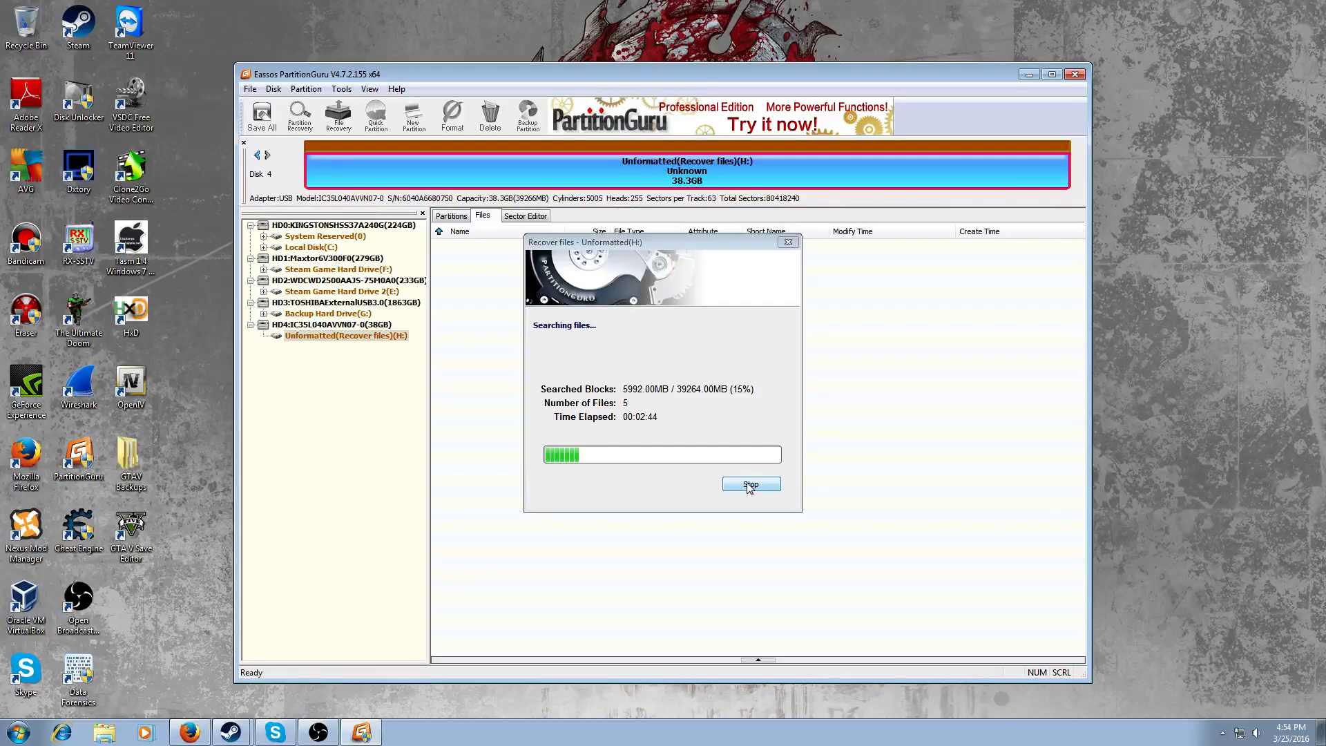
{"action": "left_click", "coordinate": [750, 485]}
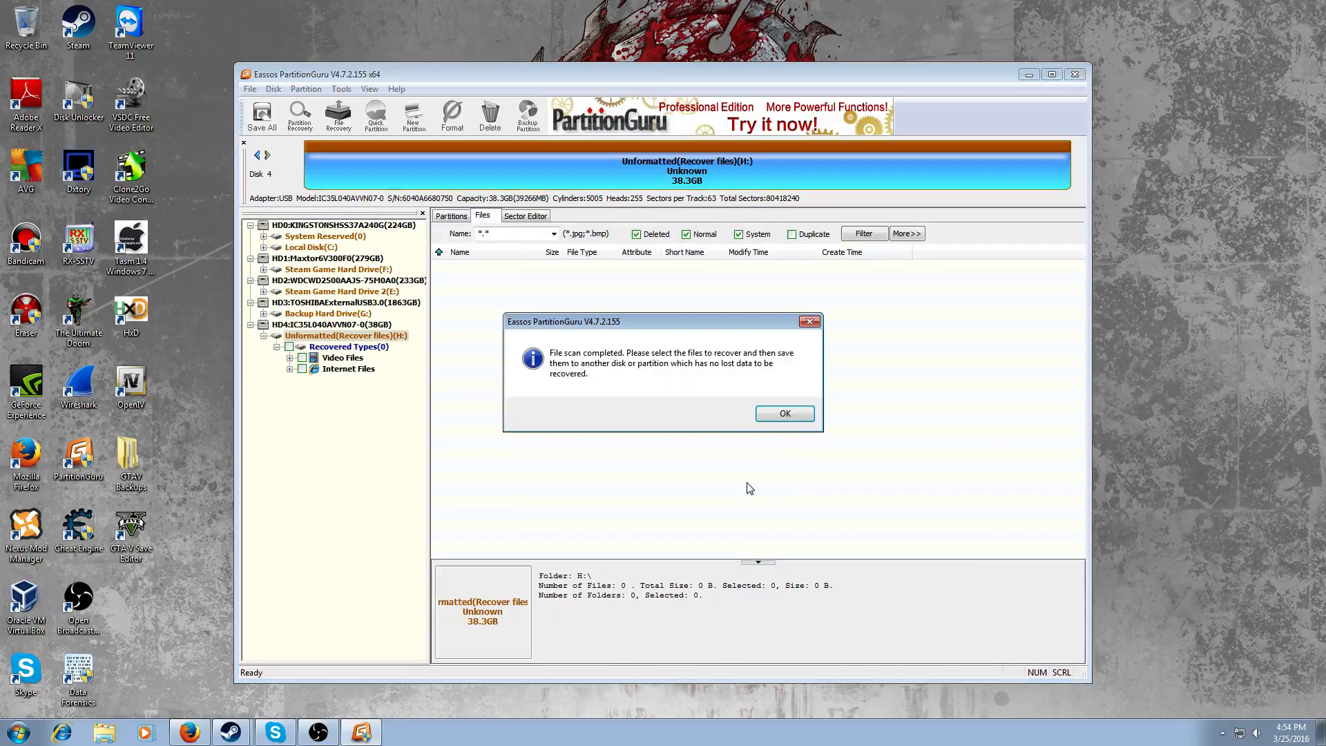
{"action": "left_click", "coordinate": [785, 414]}
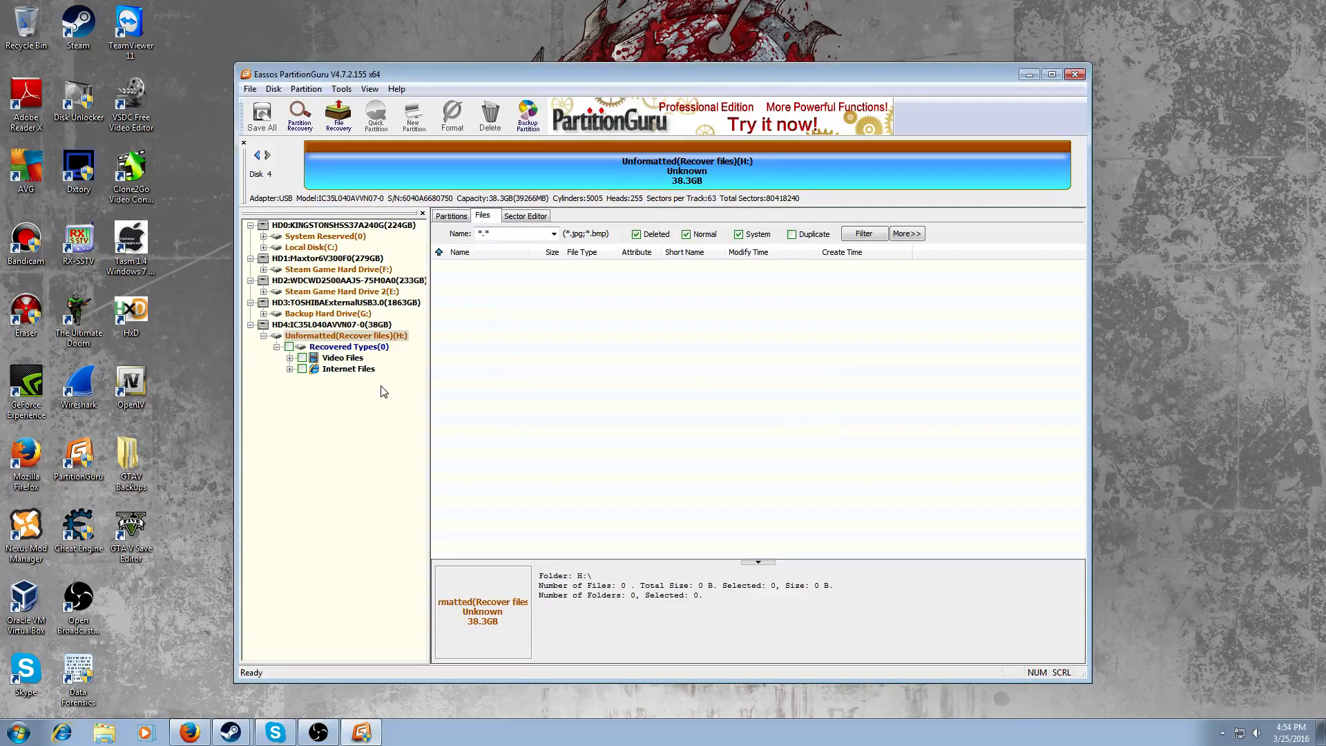
Step: Preview the recovered 00000.mts, 00001.mts and 00002.mts files under Video Files
{"action": "left_click", "coordinate": [325, 360]}
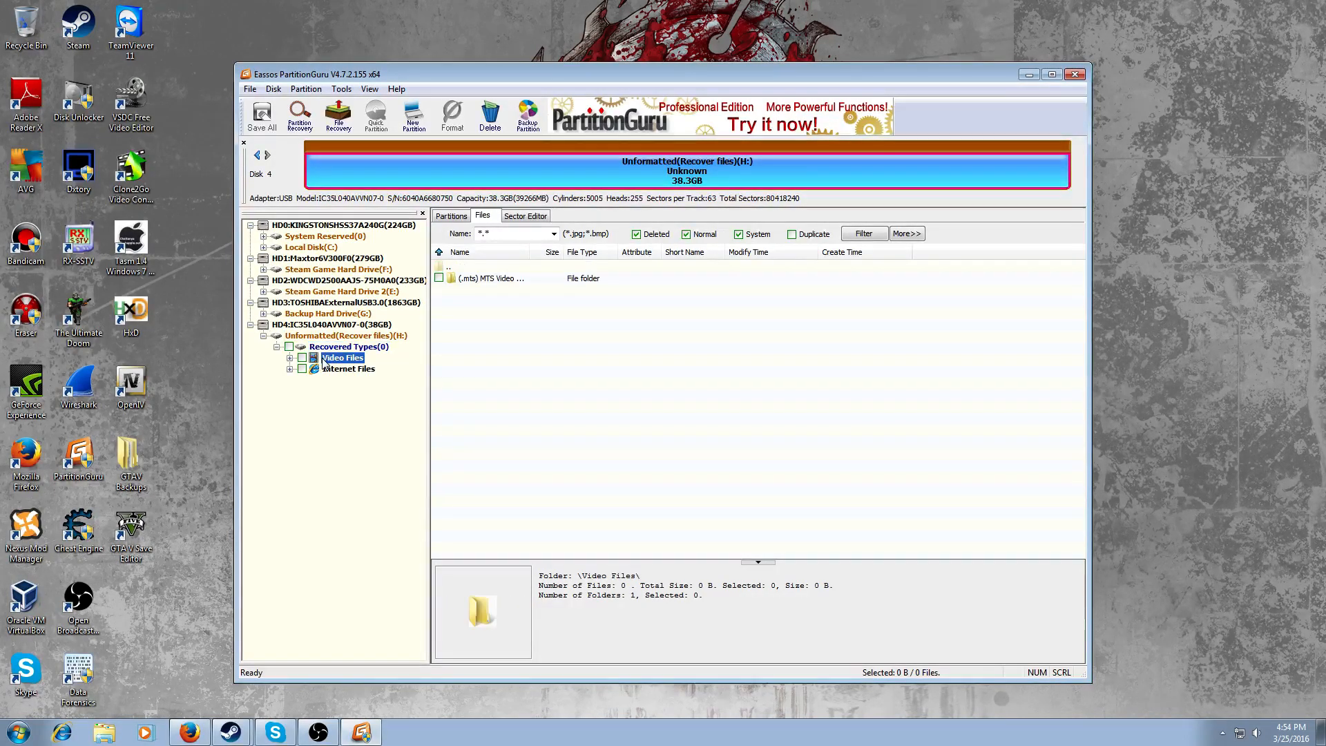
{"action": "double_click", "coordinate": [540, 279]}
{"action": "left_click", "coordinate": [503, 279]}
{"action": "left_click", "coordinate": [503, 290]}
{"action": "left_click", "coordinate": [502, 302]}
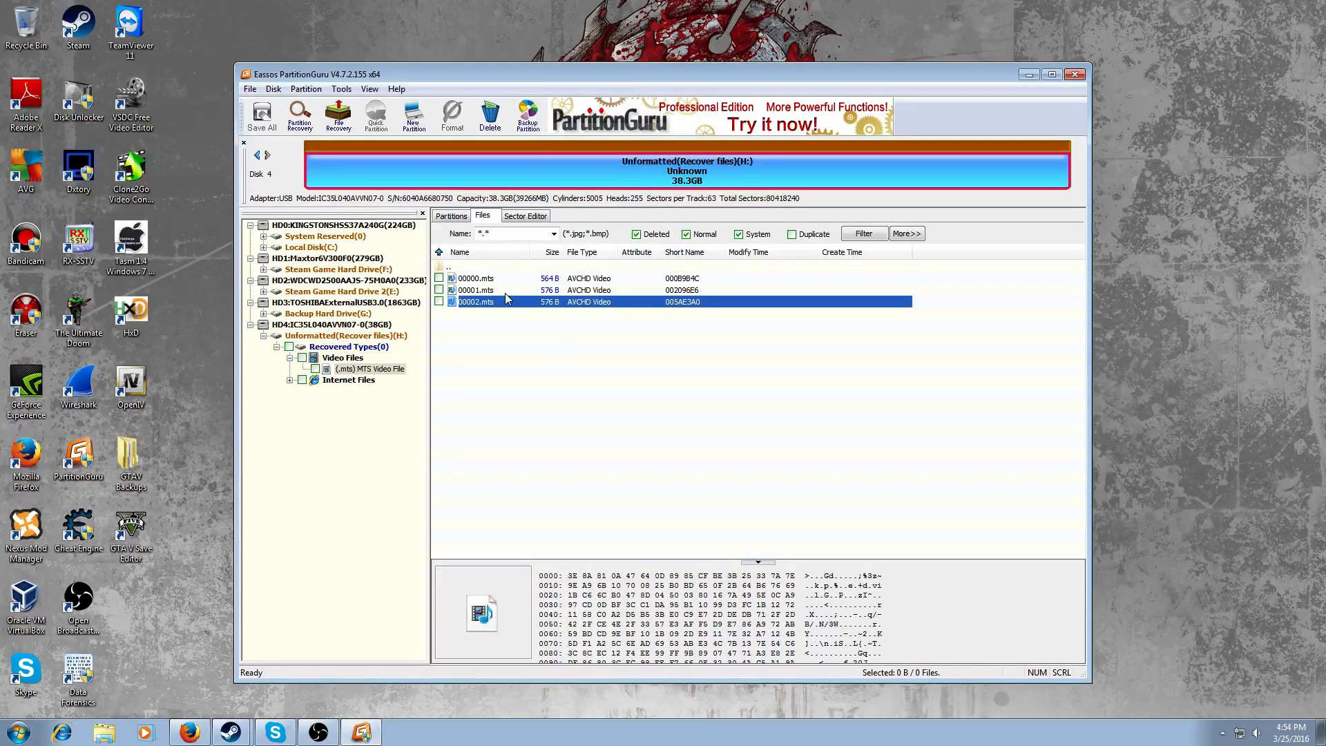
{"action": "left_click", "coordinate": [718, 602]}
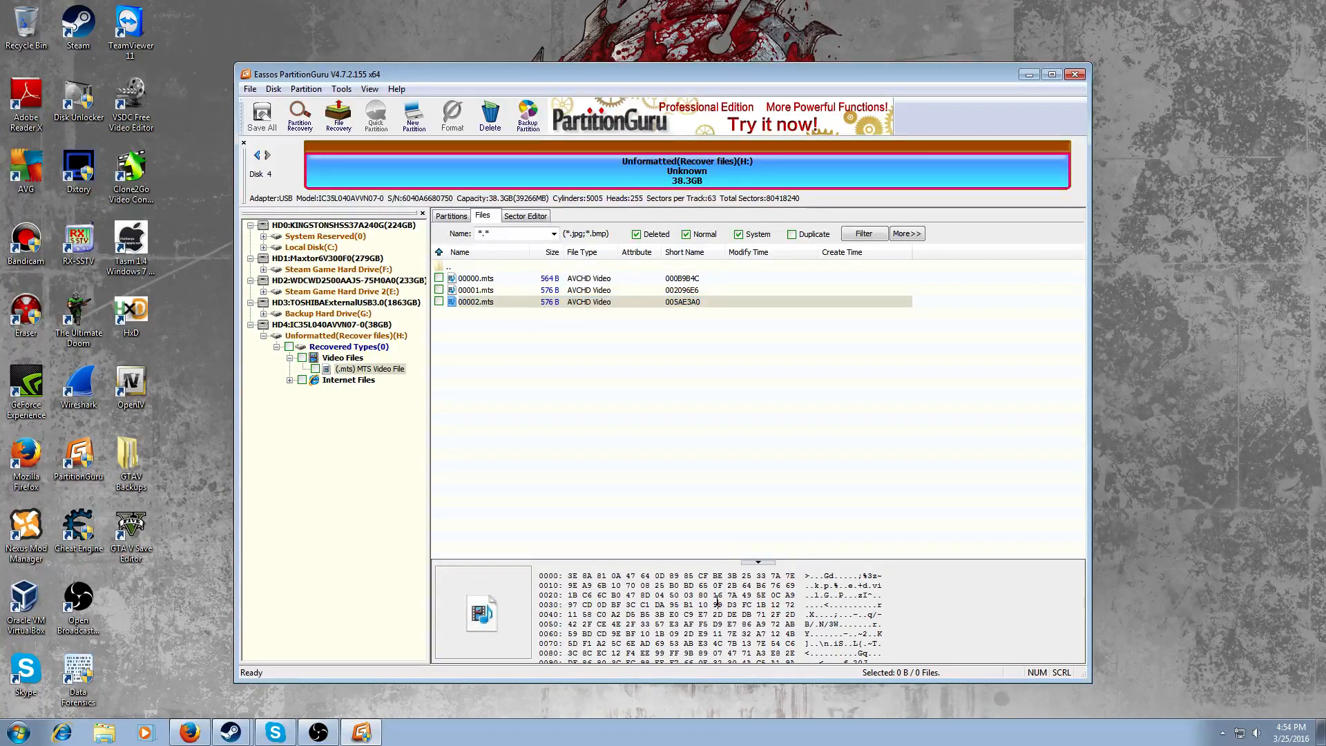
{"action": "left_click", "coordinate": [481, 293]}
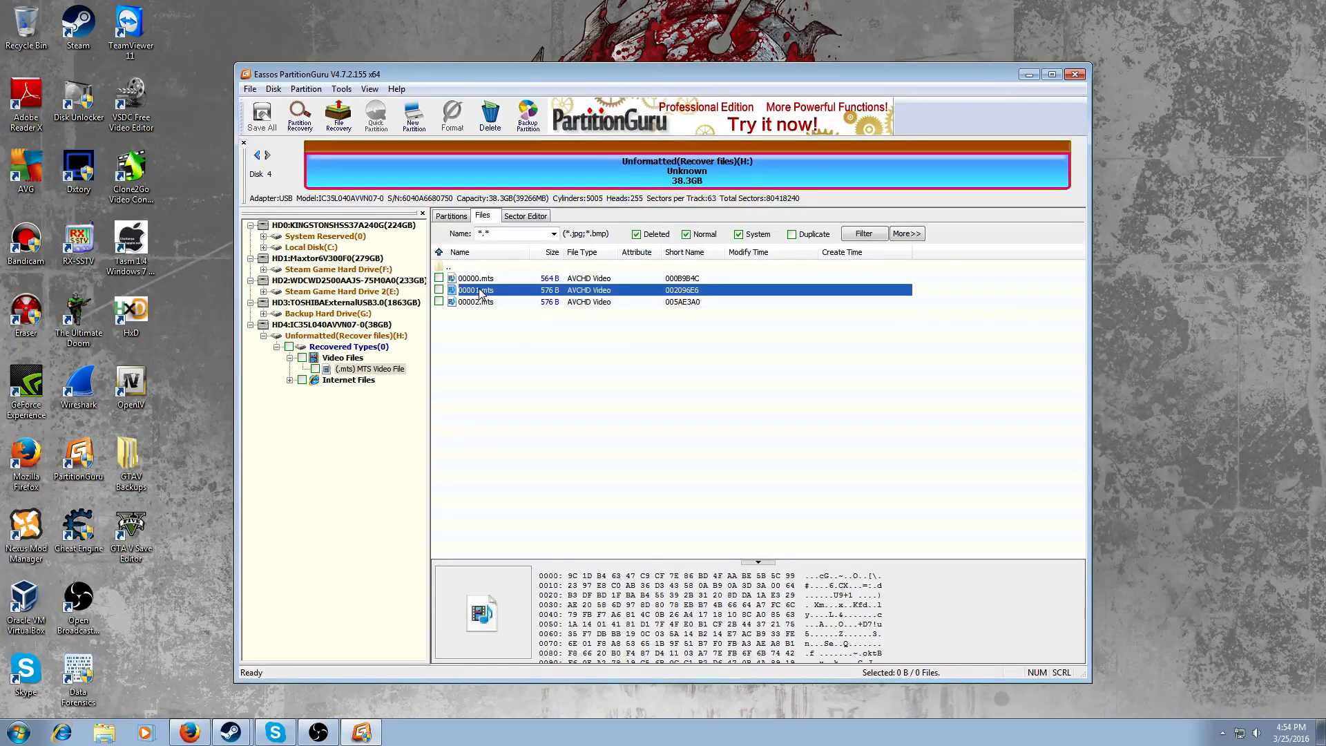
{"action": "key", "text": "Up"}
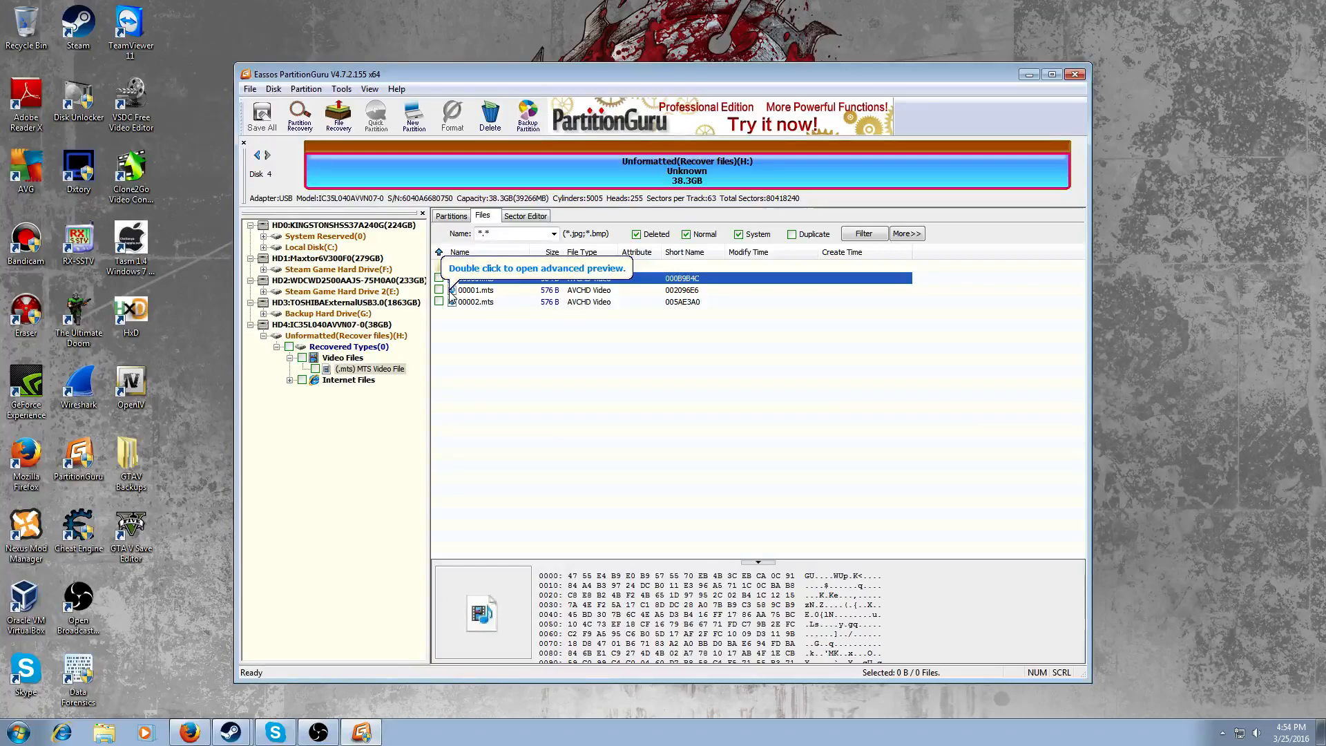
Step: Collapse the H: recovery tree and exit PartitionGuru via File > Exit
{"action": "left_click", "coordinate": [330, 358]}
{"action": "left_click", "coordinate": [334, 371]}
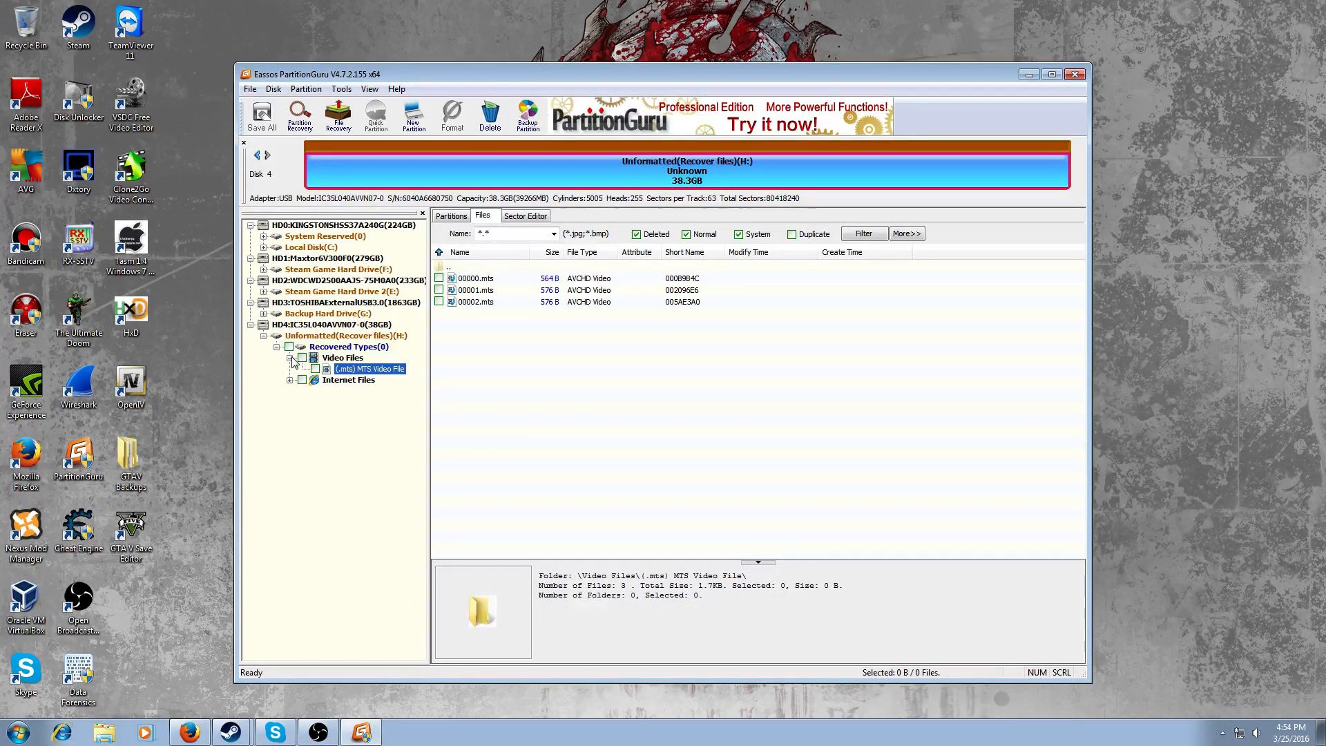
{"action": "left_click", "coordinate": [290, 357]}
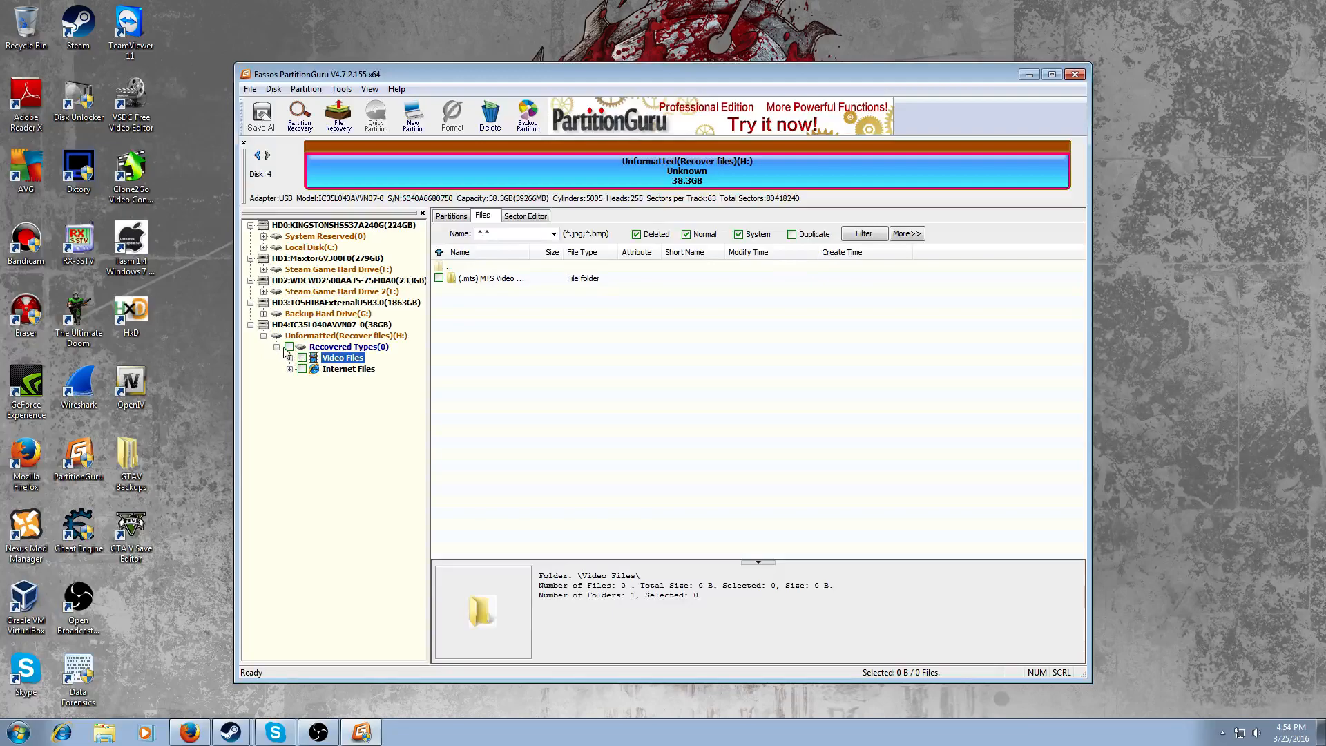
{"action": "left_click", "coordinate": [277, 347]}
{"action": "left_click", "coordinate": [263, 336]}
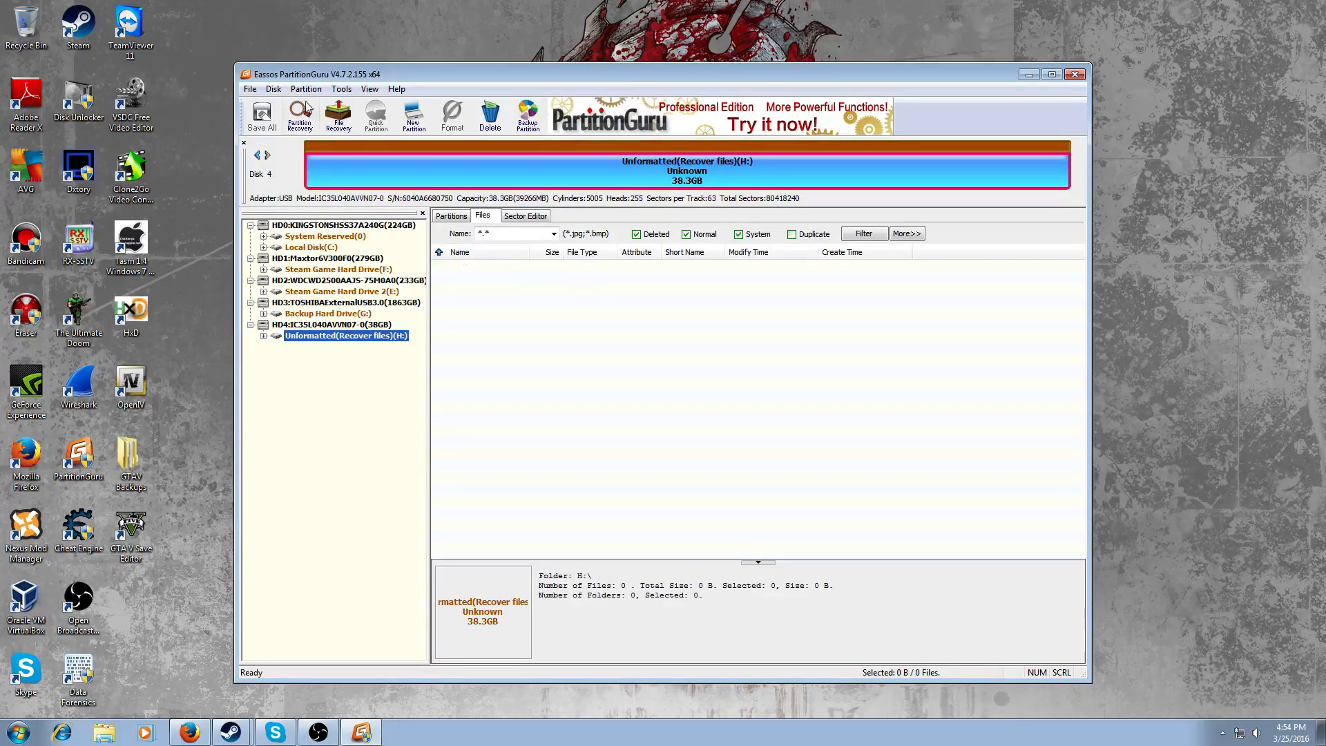
{"action": "left_click", "coordinate": [250, 89]}
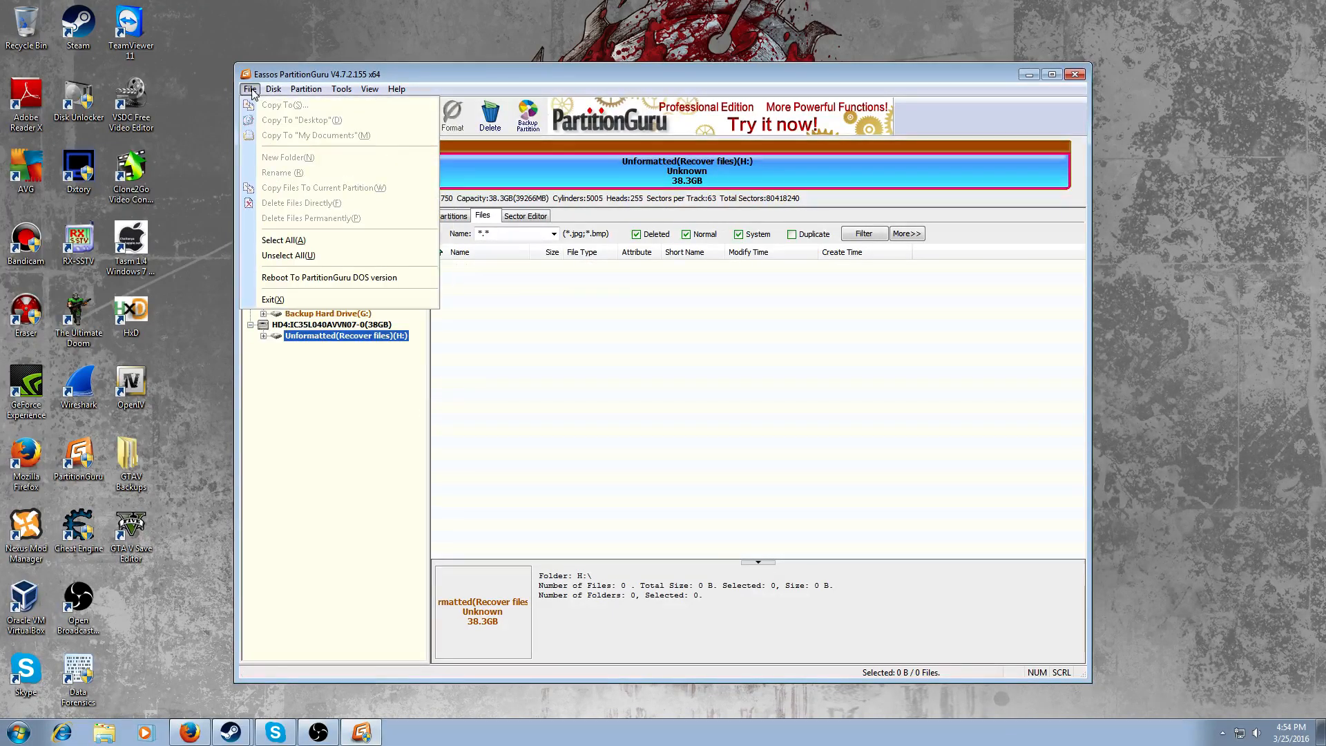
{"action": "left_click", "coordinate": [304, 298]}
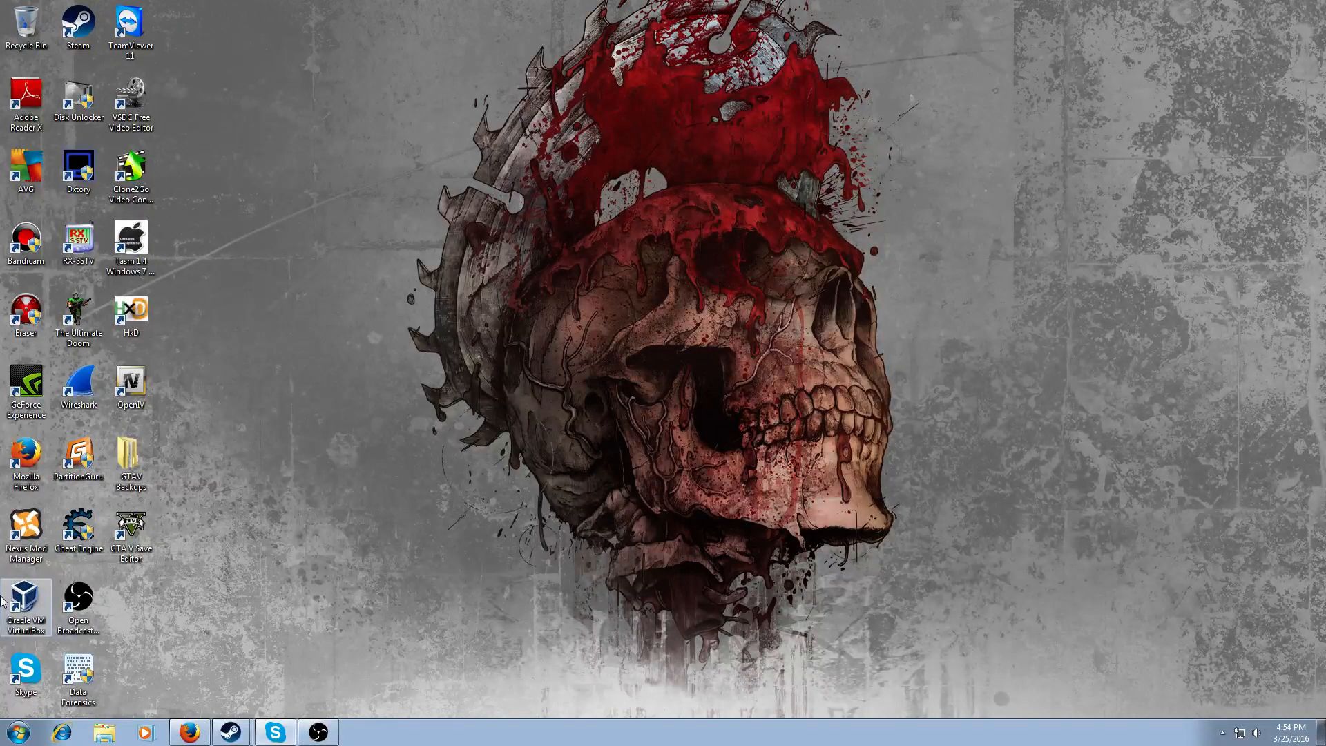
Step: Launch diskpart from Start search and center its console
{"action": "left_click", "coordinate": [7, 725]}
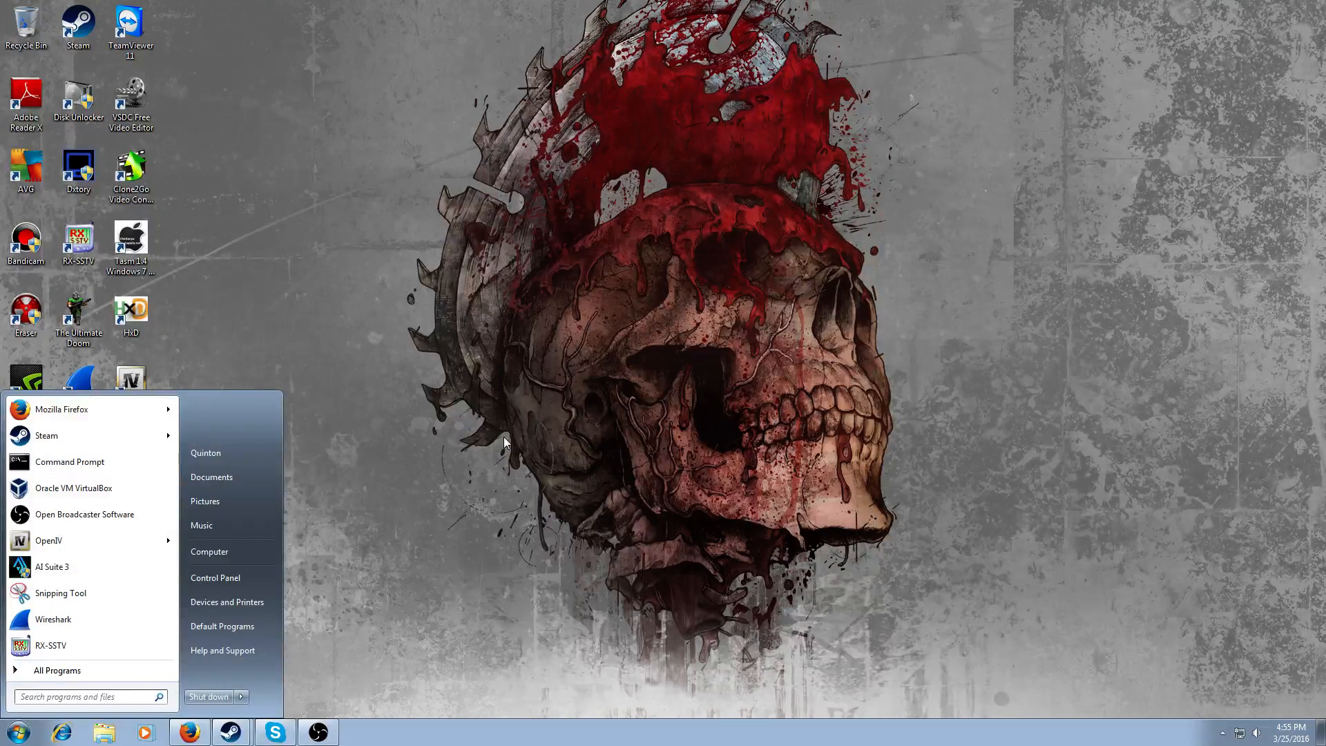
{"action": "type", "text": "diskpart"}
{"action": "key", "text": "Return"}
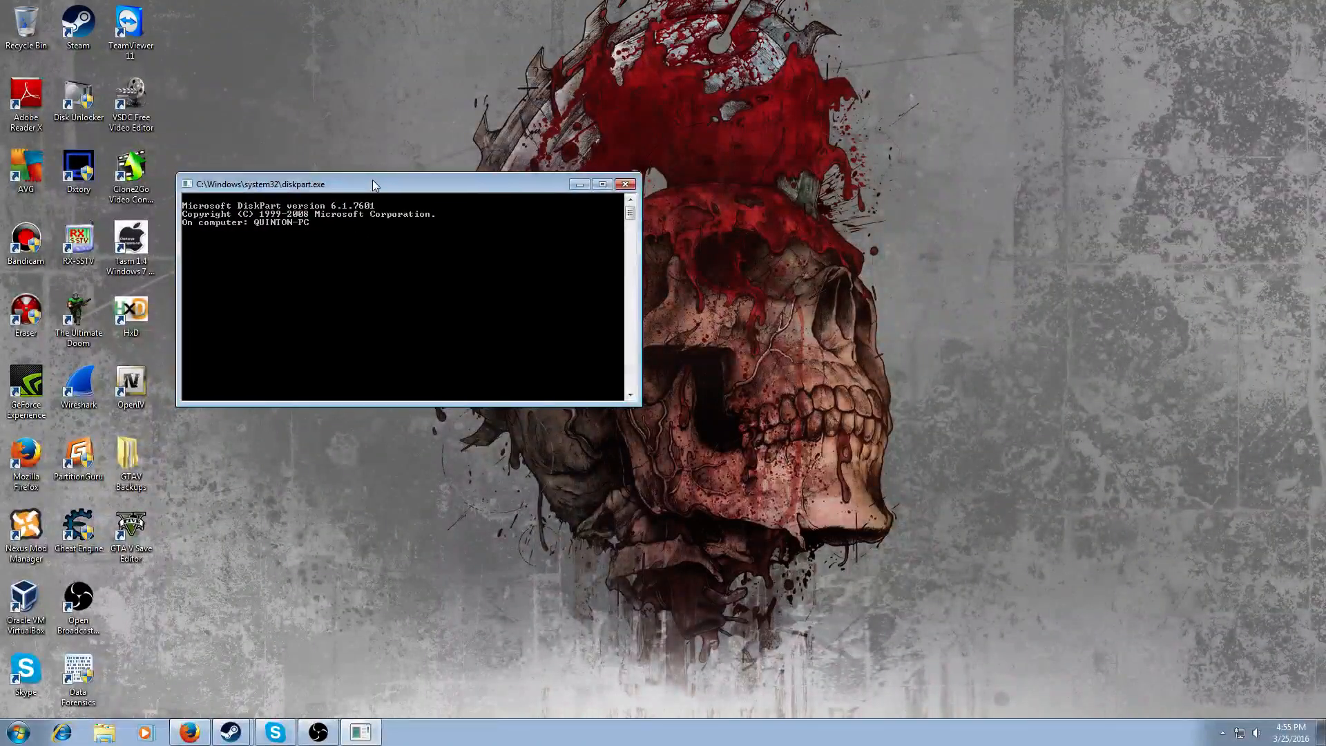
{"action": "left_click_drag", "start_coordinate": [371, 180], "coordinate": [508, 165]}
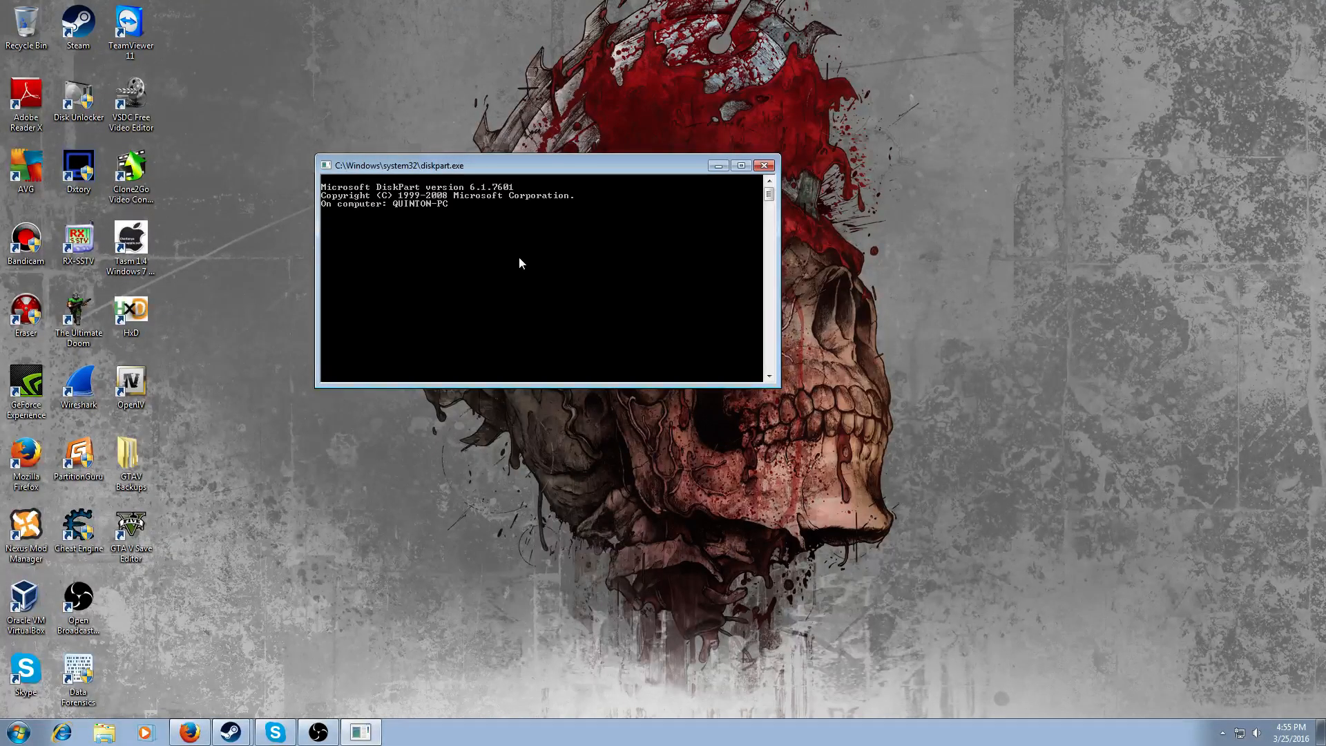
Step: Run 'list volume' to show all volumes
{"action": "type", "text": "list volume"}
{"action": "key", "text": "Return"}
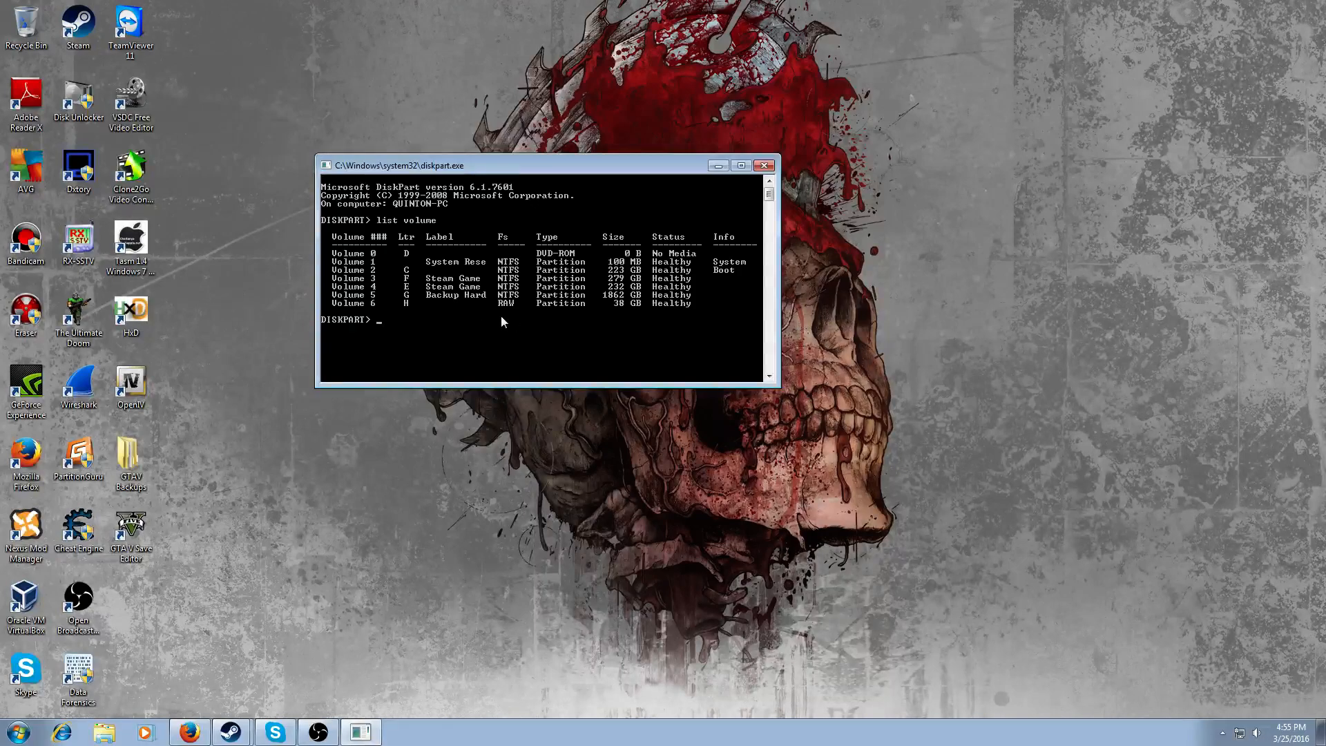
Step: Select volume H (Volume 6, 38 GB RAW) and type clean
{"action": "type", "text": "select volume H"}
{"action": "key", "text": "Return"}
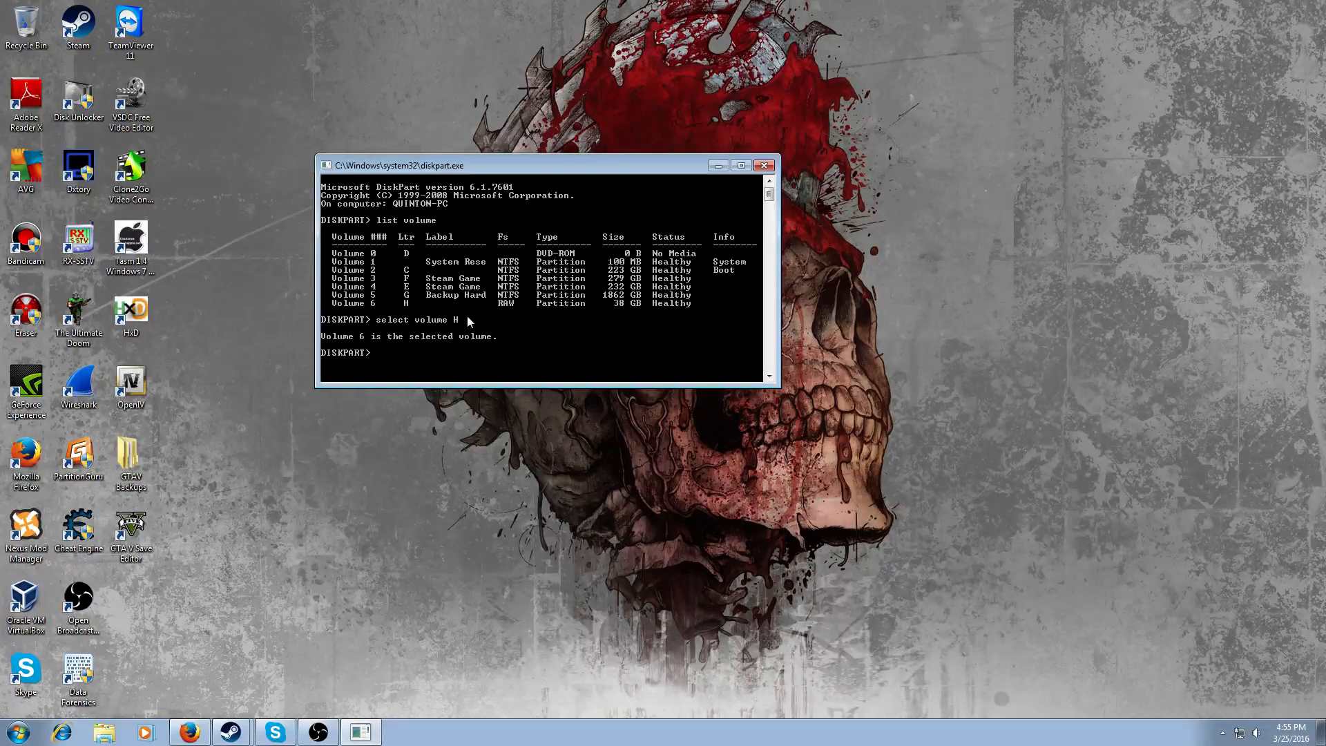
{"action": "type", "text": "clean"}
Step: Run clean to wipe the disk holding volume H, then start Active@ Disk Editor
{"action": "left_click", "coordinate": [273, 730]}
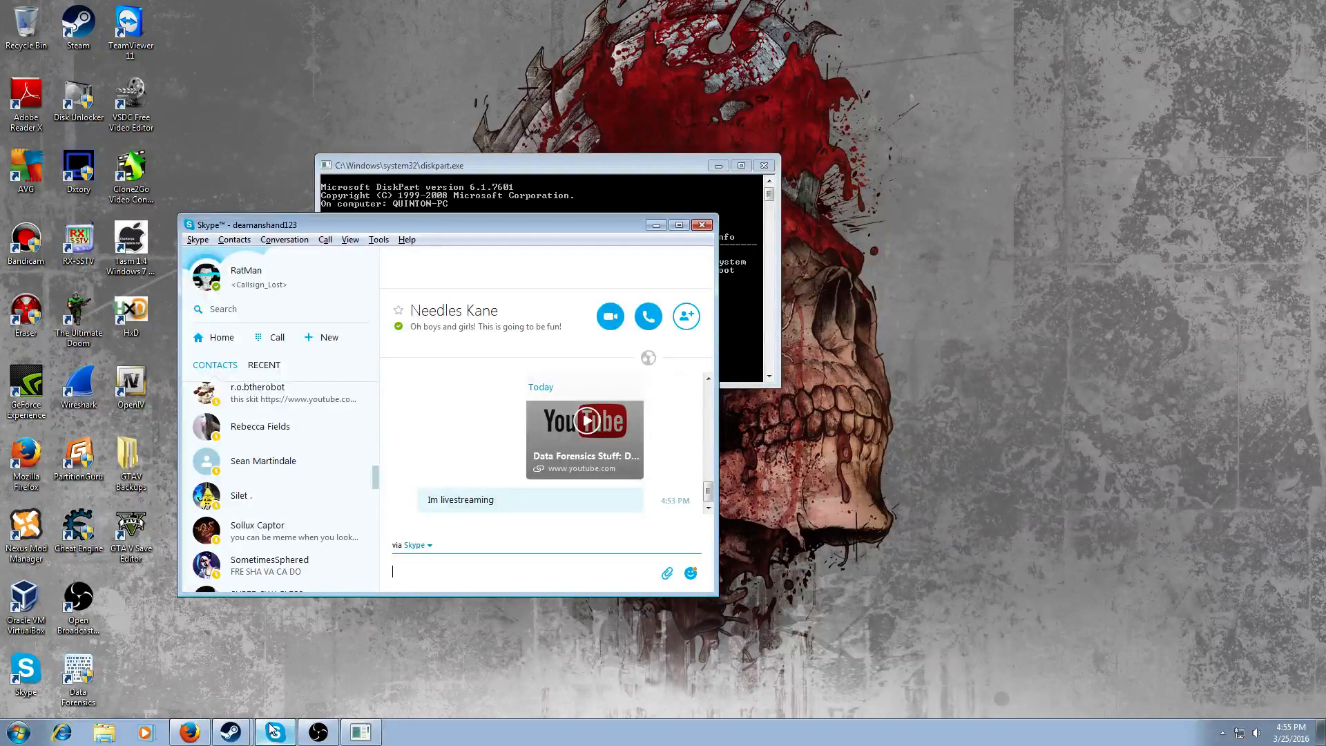
{"action": "left_click", "coordinate": [272, 730]}
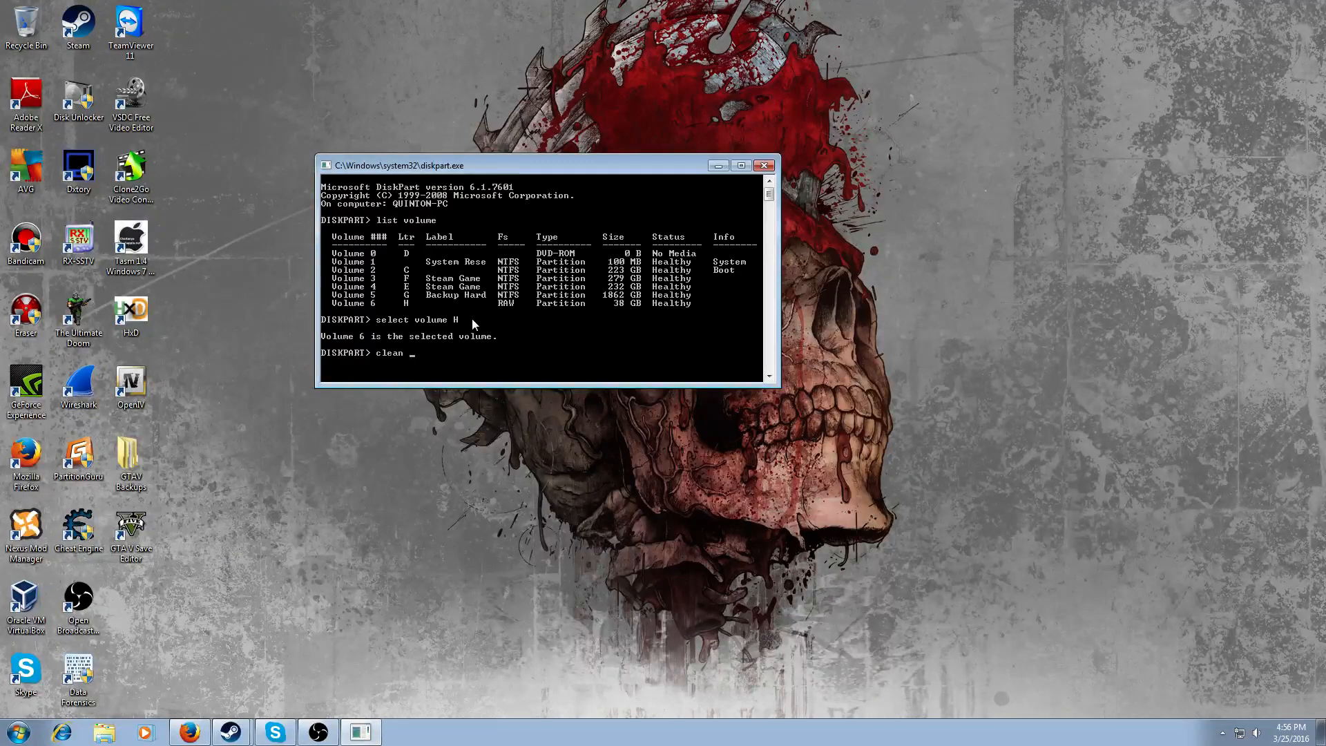
{"action": "key", "text": "Return"}
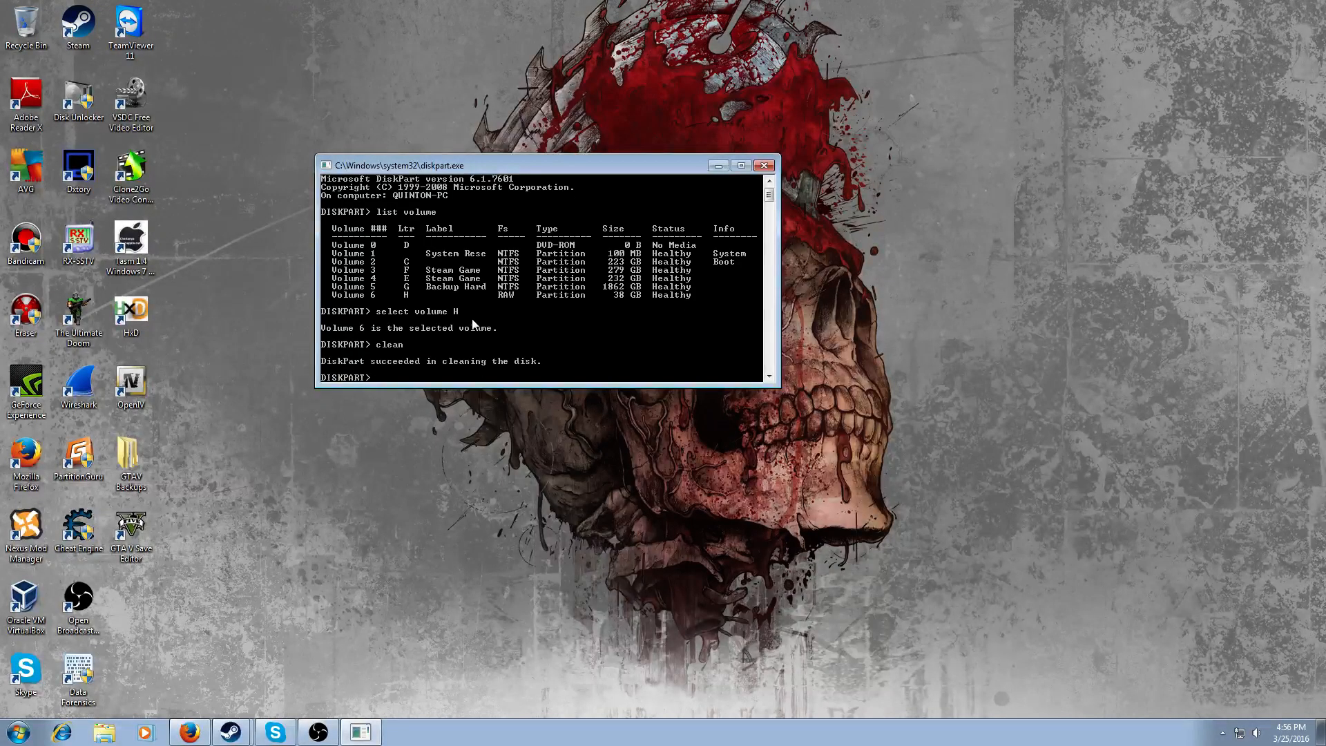
{"action": "left_click", "coordinate": [72, 668]}
{"action": "double_click", "coordinate": [72, 668]}
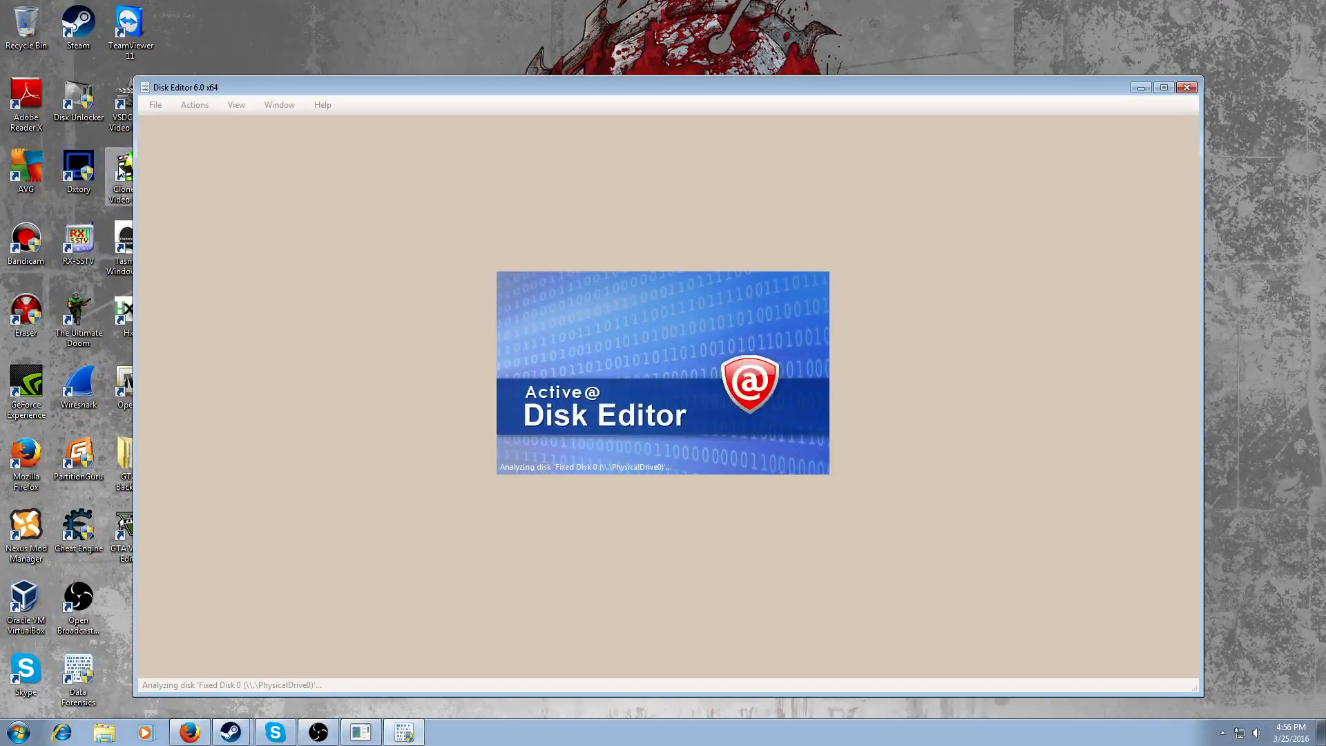
{"action": "left_click", "coordinate": [810, 335]}
{"action": "left_click", "coordinate": [87, 250]}
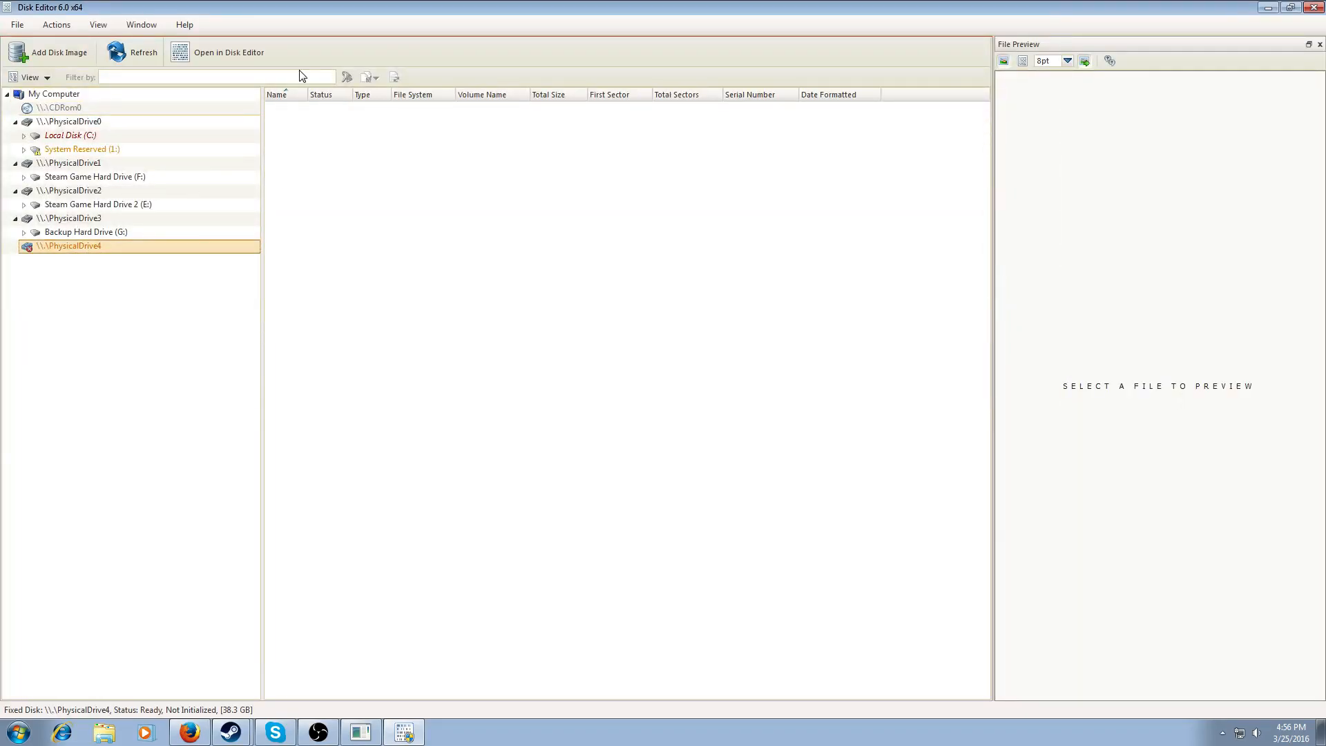
{"action": "left_click", "coordinate": [214, 52]}
{"action": "scroll", "coordinate": [439, 290], "scroll_direction": "down", "scroll_amount": 17}
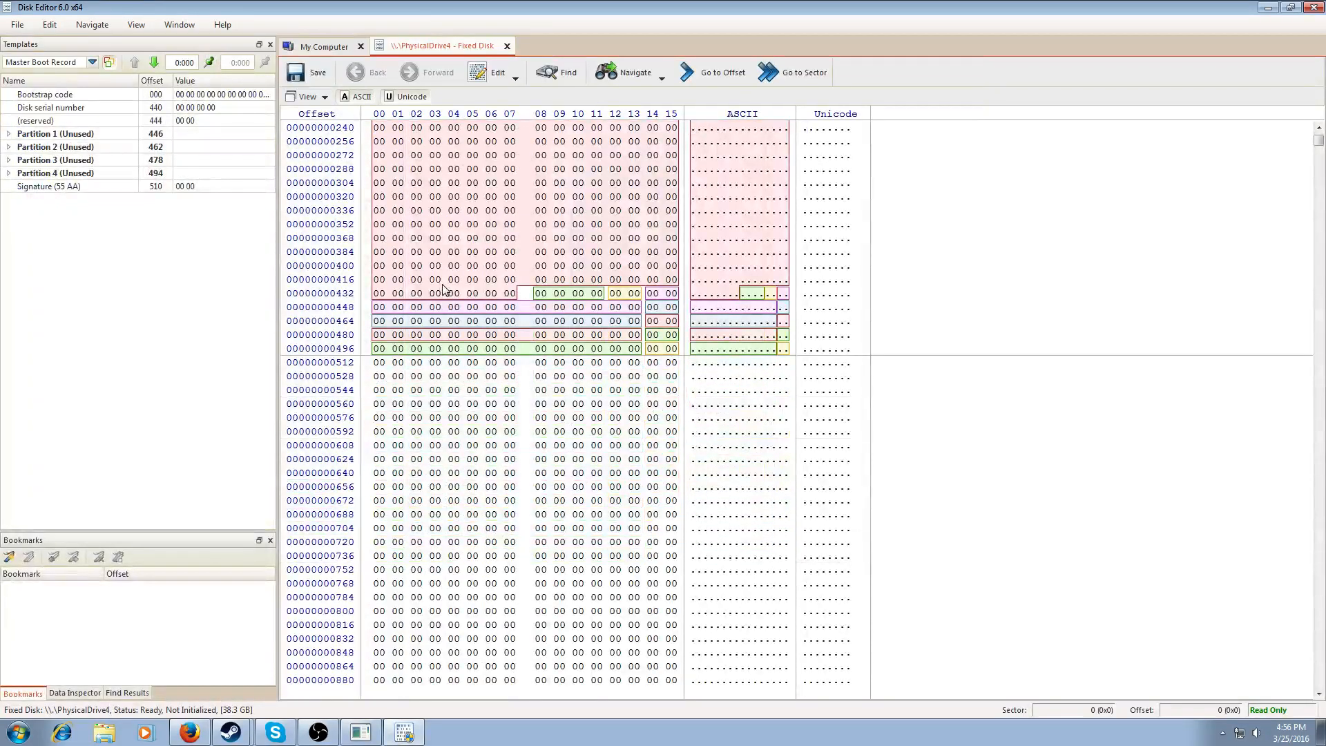
{"action": "left_click_drag", "start_coordinate": [1318, 141], "coordinate": [1312, 202]}
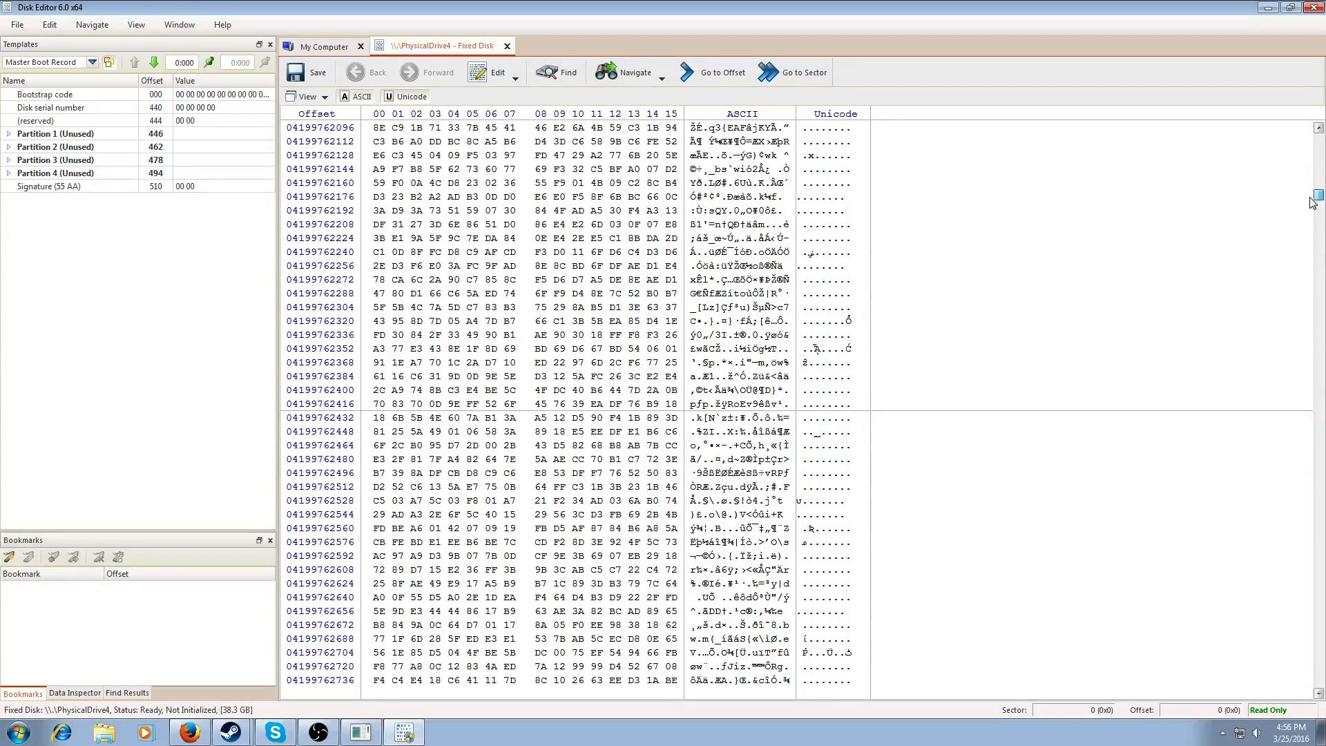
{"action": "left_click_drag", "start_coordinate": [1309, 199], "coordinate": [1323, 67]}
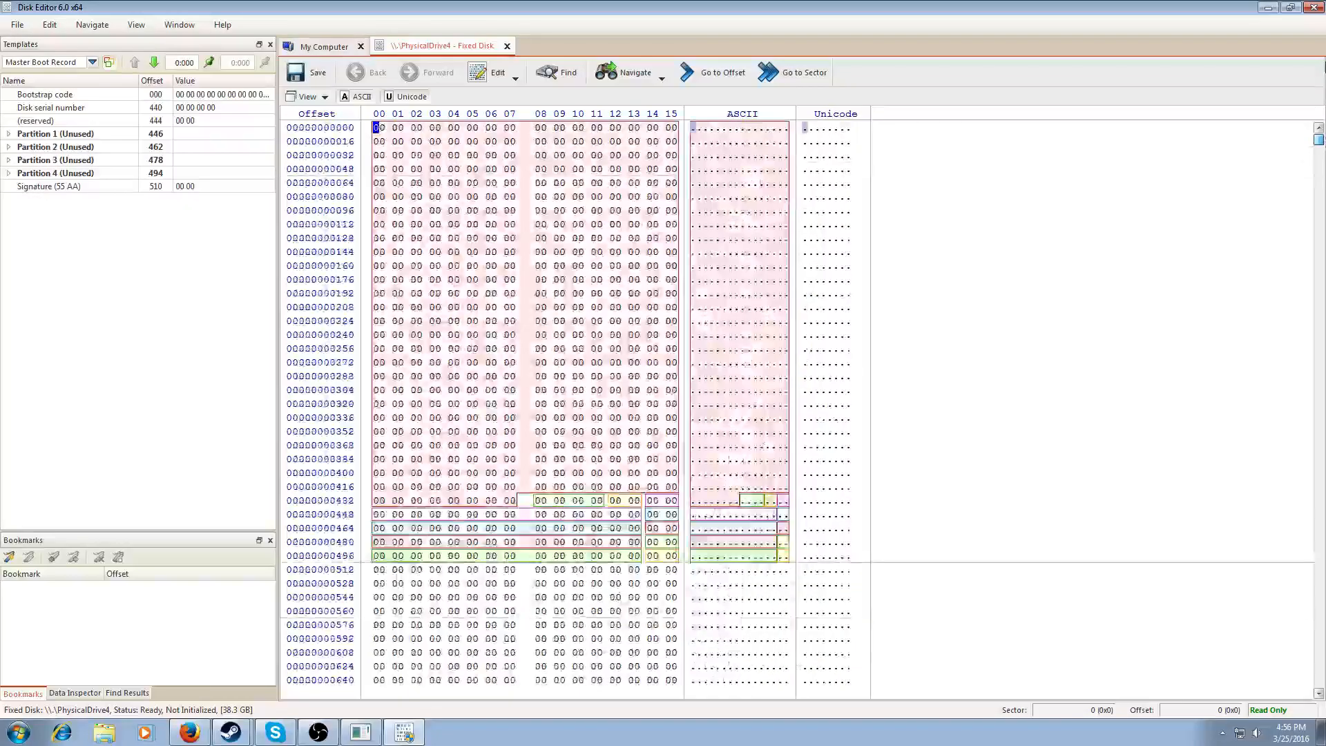
{"action": "left_click", "coordinate": [1312, 7]}
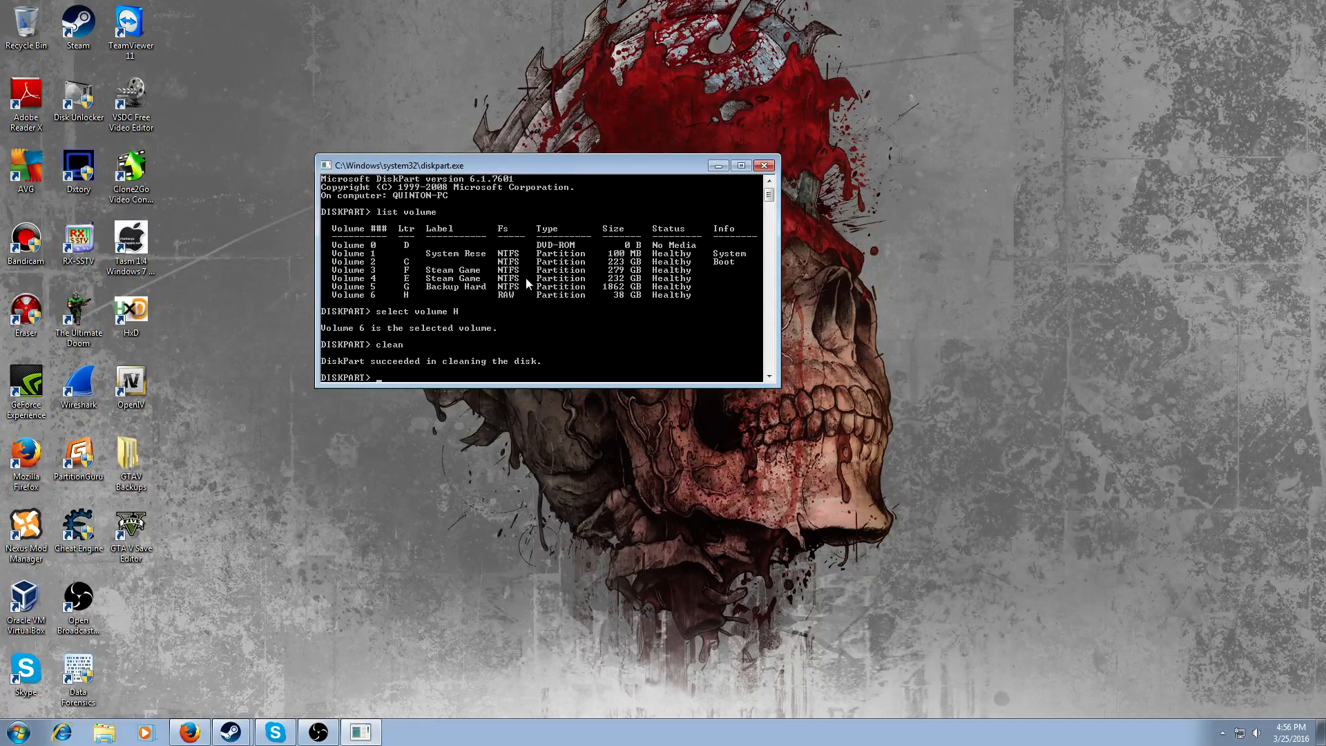
Step: Re-run list volume to confirm H is gone, try select, then close diskpart
{"action": "key", "text": "Return"}
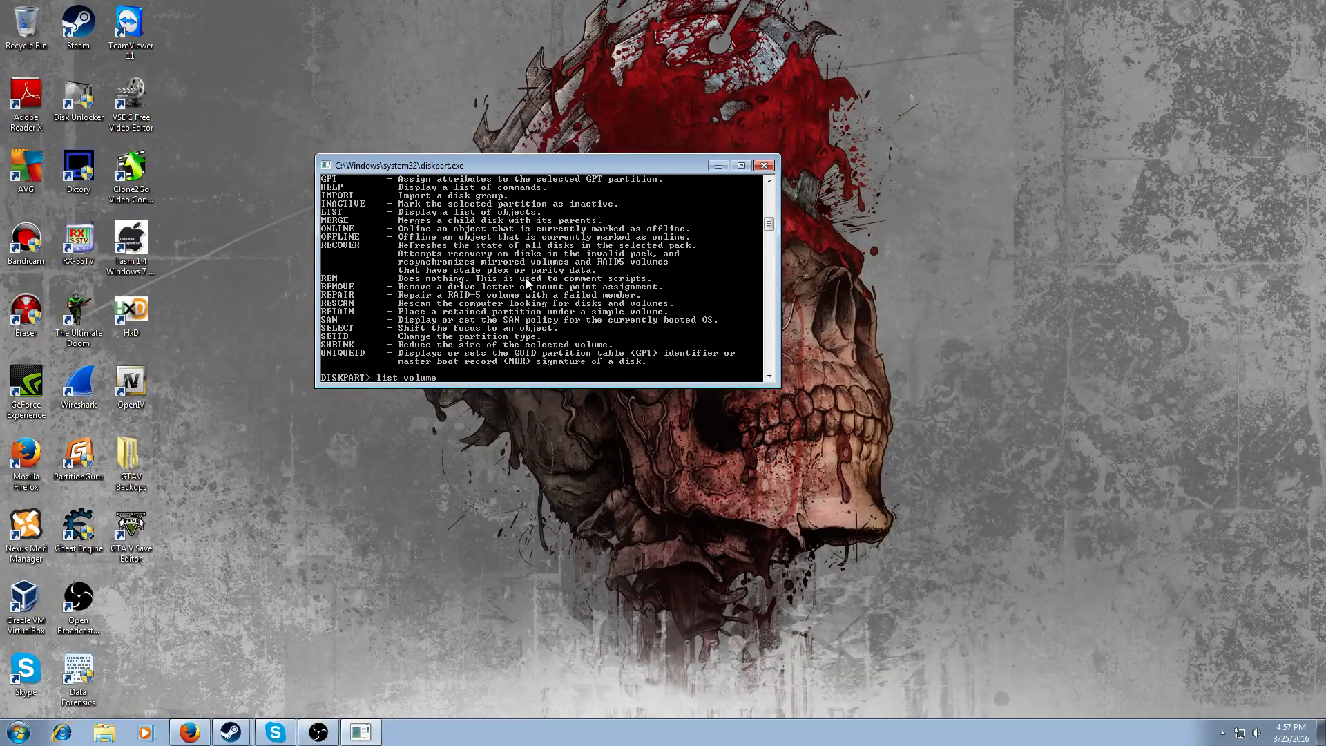
{"action": "key", "text": "Return"}
{"action": "type", "text": "sle"}
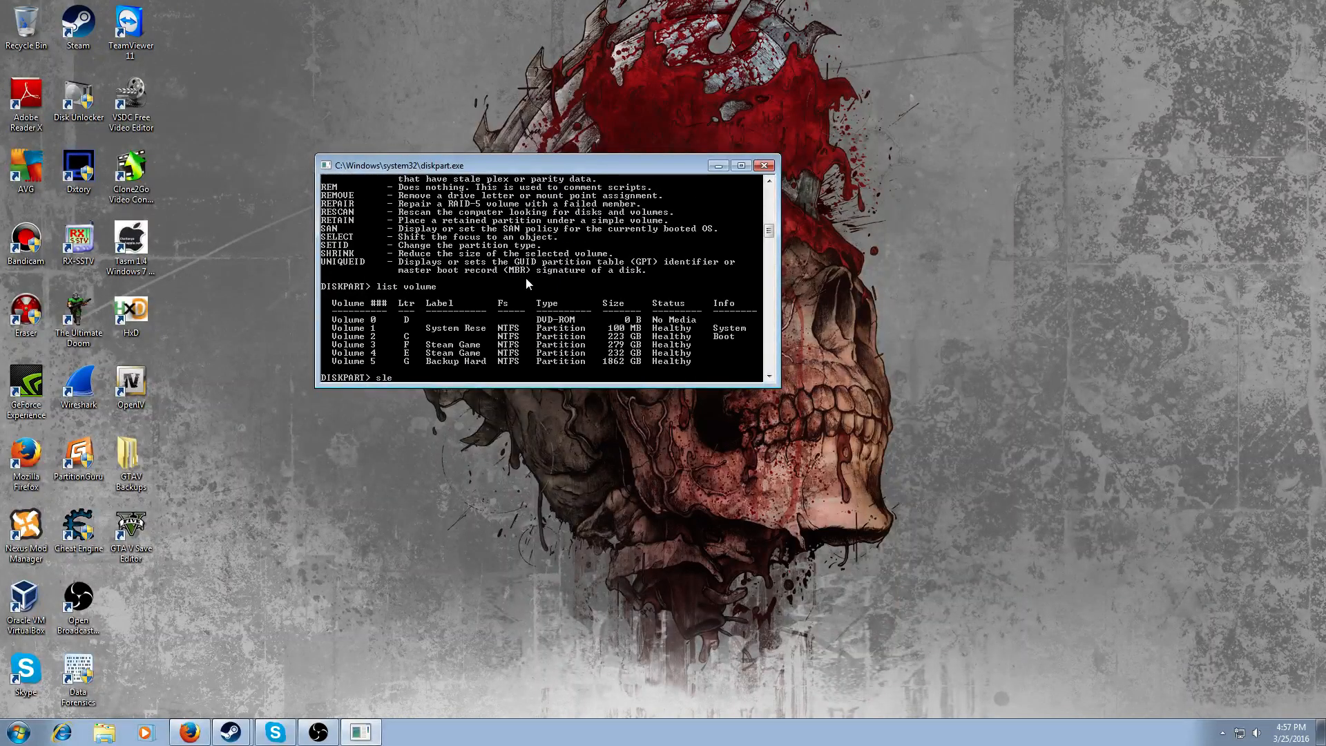
{"action": "type", "text": "lect"}
{"action": "key", "text": "Return"}
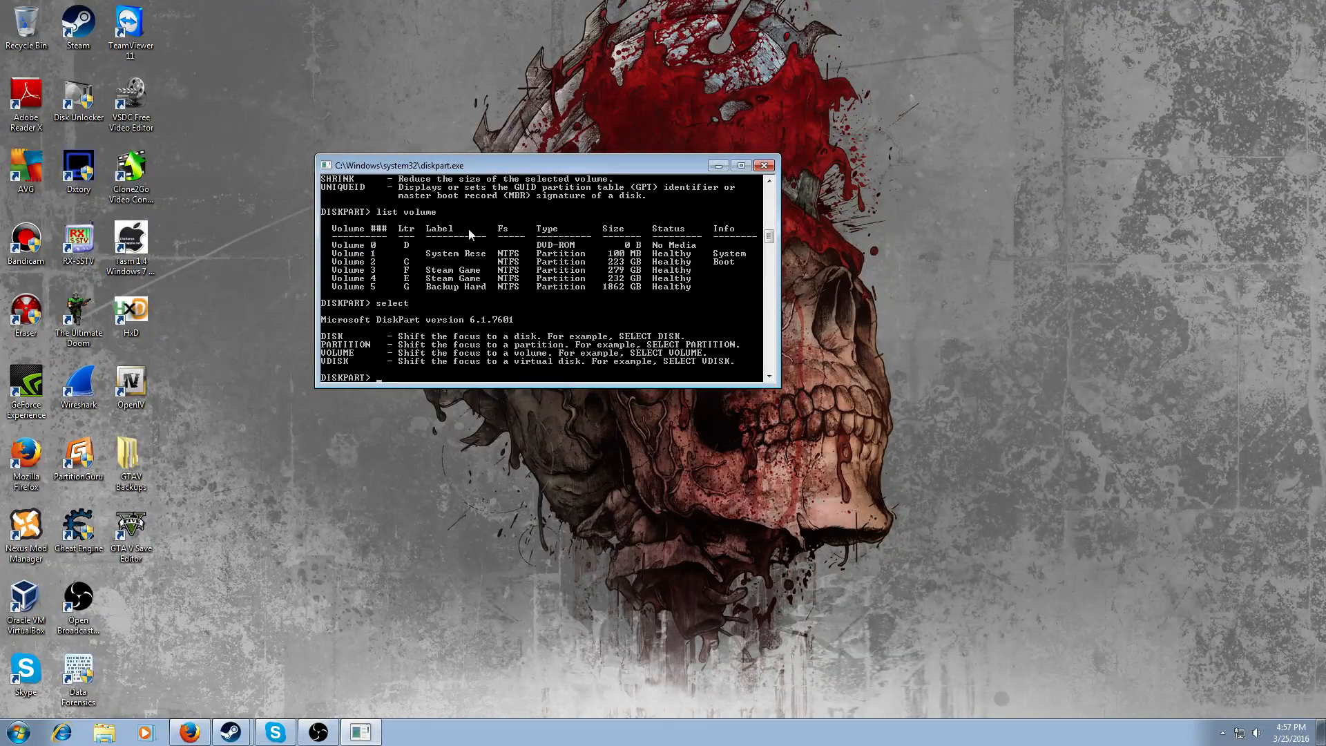
{"action": "left_click", "coordinate": [764, 166]}
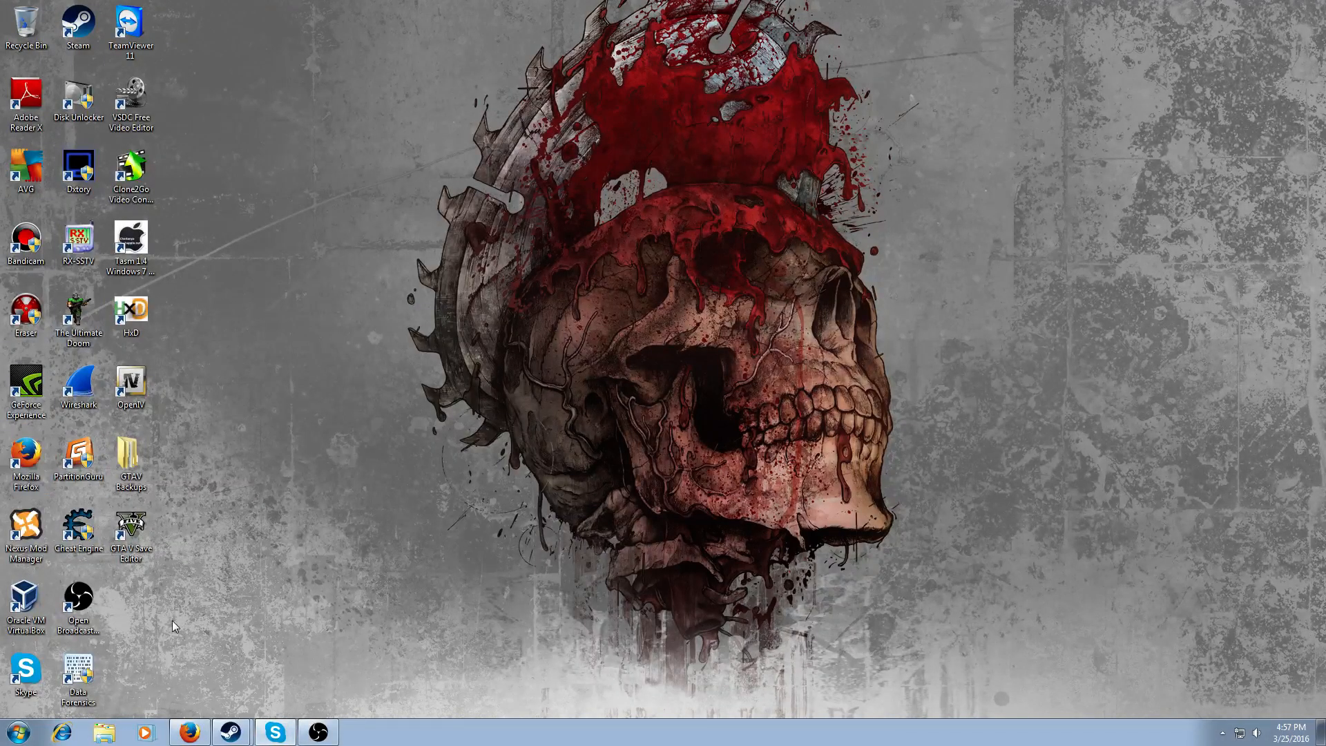
Step: Open Disk Management via a 'Partition' search and initialize Disk 4 as MBR
{"action": "left_click", "coordinate": [3, 741]}
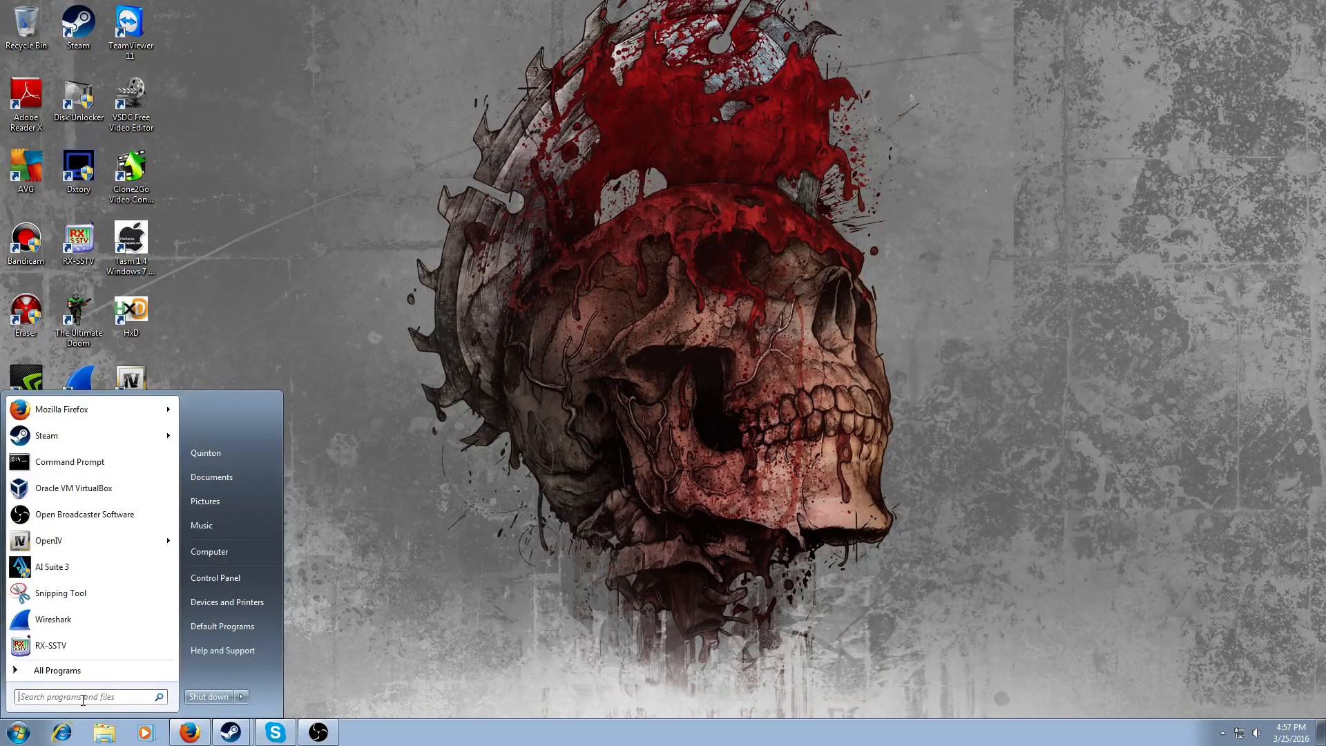
{"action": "type", "text": "Part"}
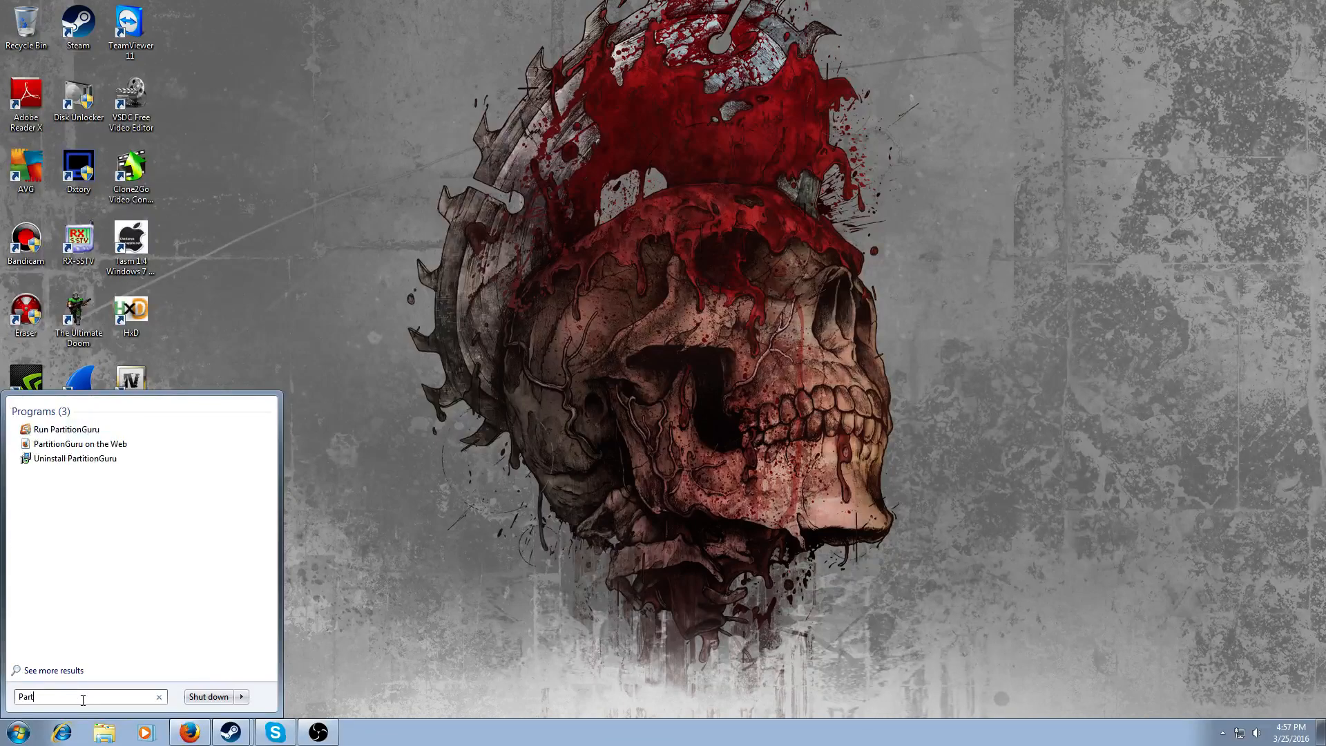
{"action": "type", "text": "ition"}
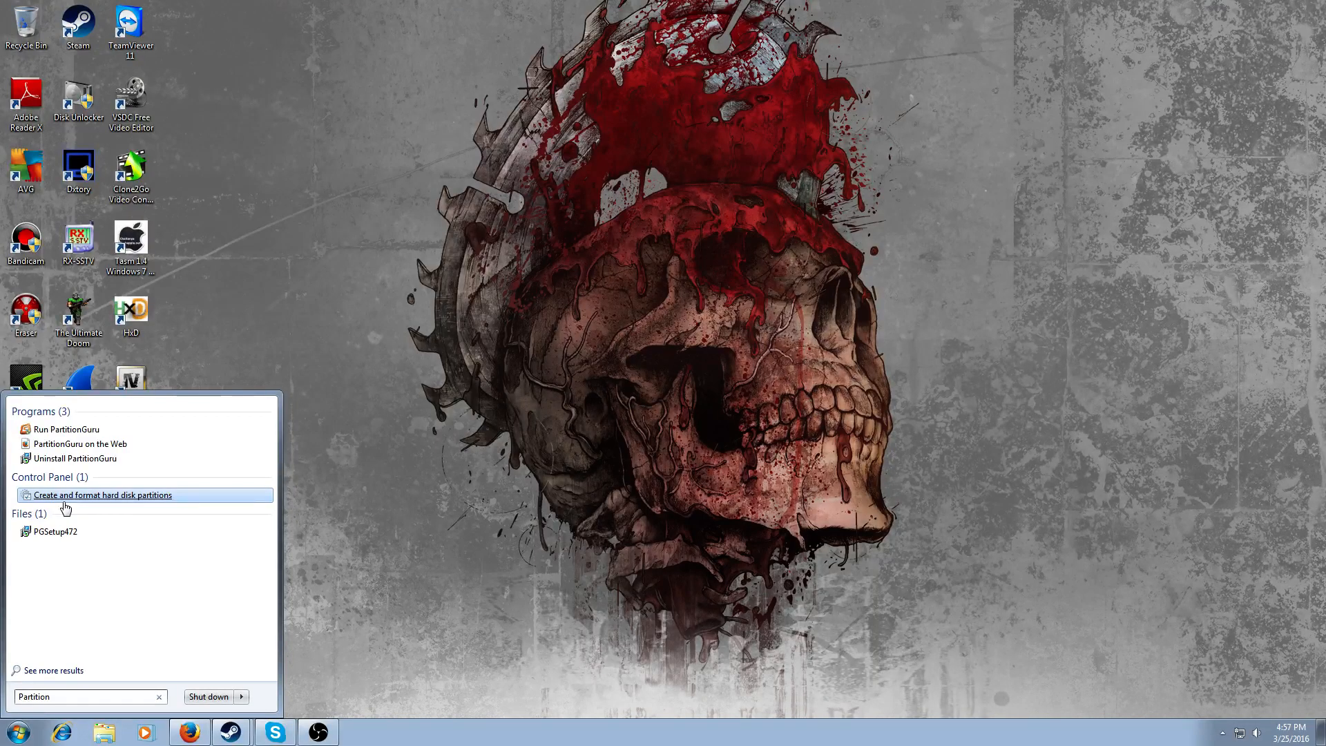
{"action": "left_click", "coordinate": [63, 501]}
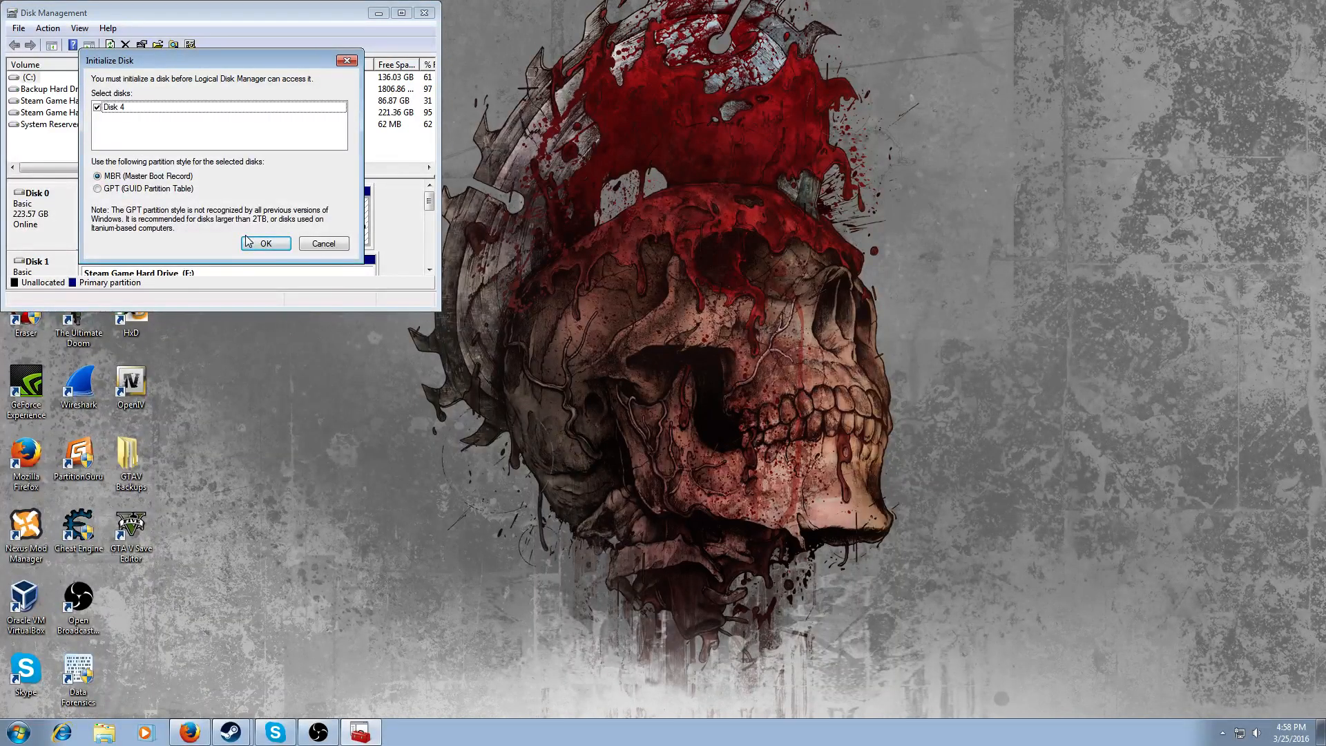
{"action": "left_click", "coordinate": [249, 241]}
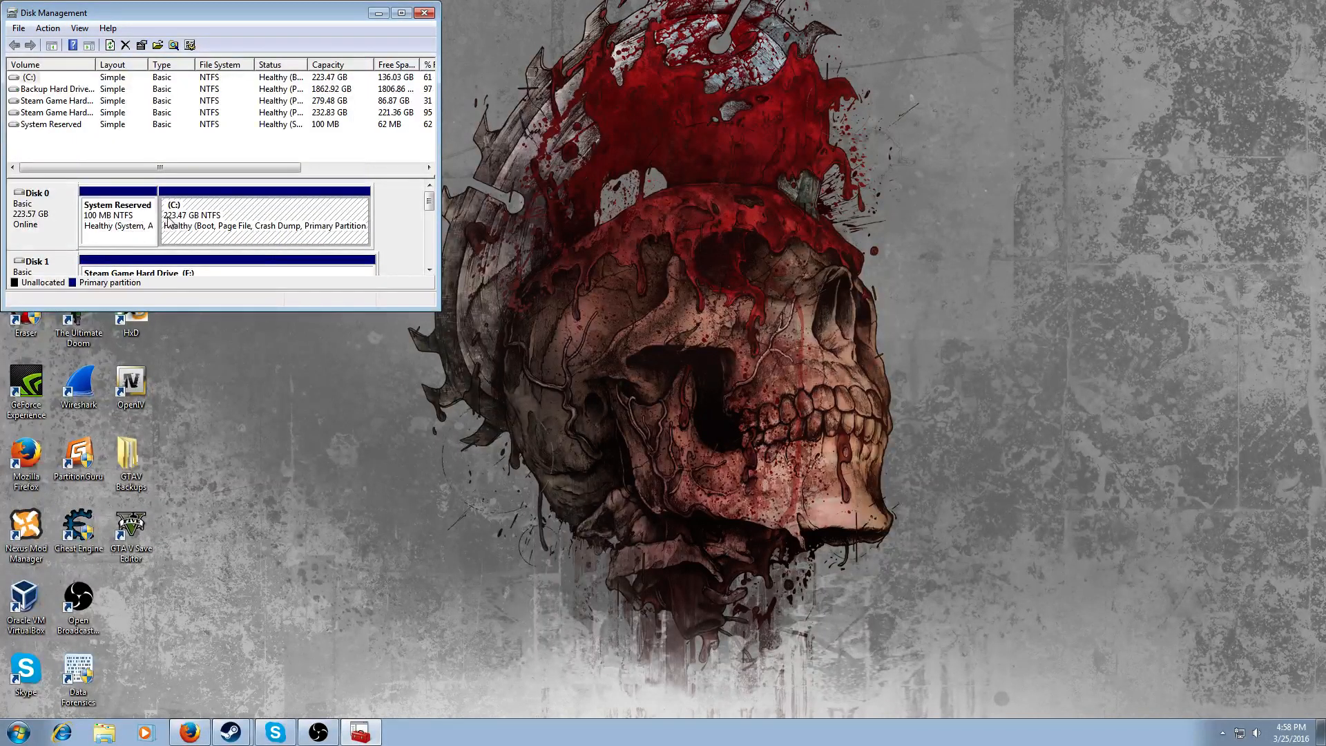
{"action": "scroll", "coordinate": [429, 209], "scroll_direction": "down", "scroll_amount": 2}
{"action": "mouse_move", "coordinate": [432, 224]}
{"action": "left_mouse_down"}
{"action": "mouse_move", "coordinate": [433, 255]}
{"action": "mouse_move", "coordinate": [429, 243]}
{"action": "left_mouse_up"}
Step: Create a new simple volume on Disk 4 using the full 39264 MB with drive letter H
{"action": "left_click", "coordinate": [104, 228]}
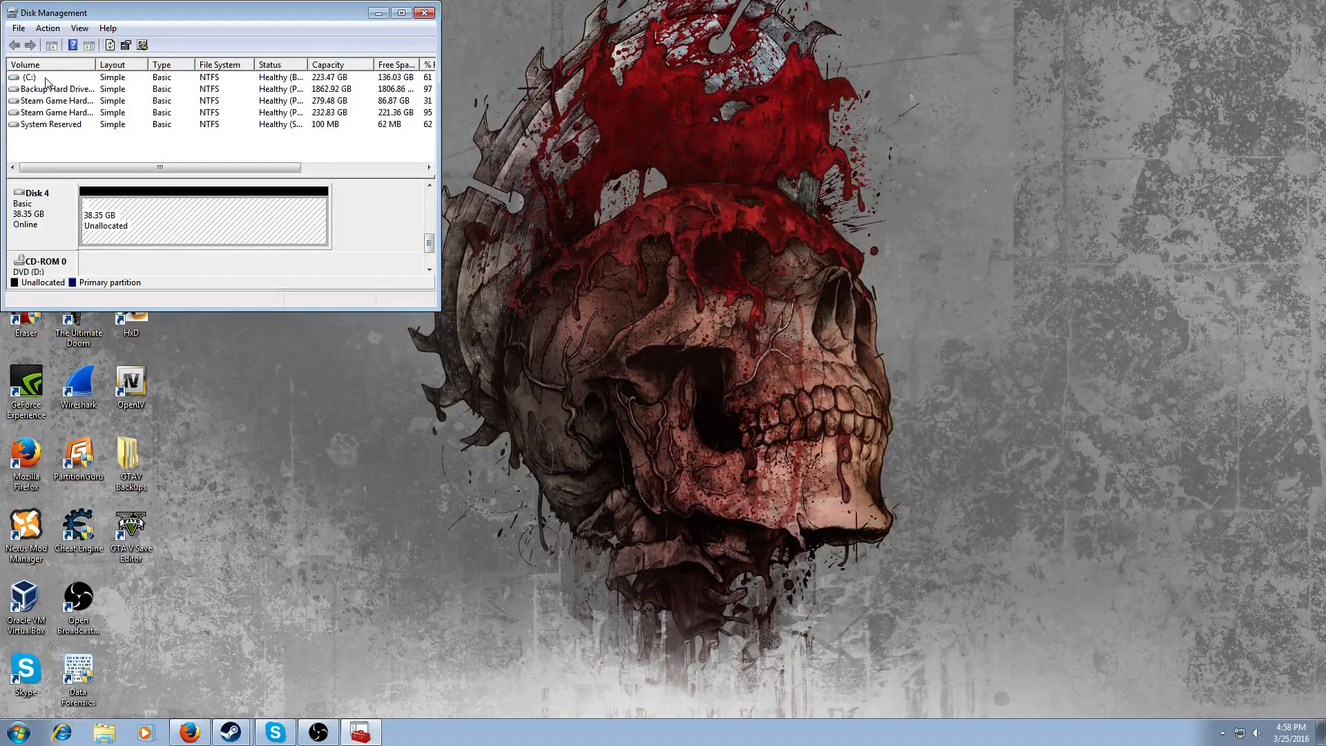
{"action": "right_click", "coordinate": [111, 229]}
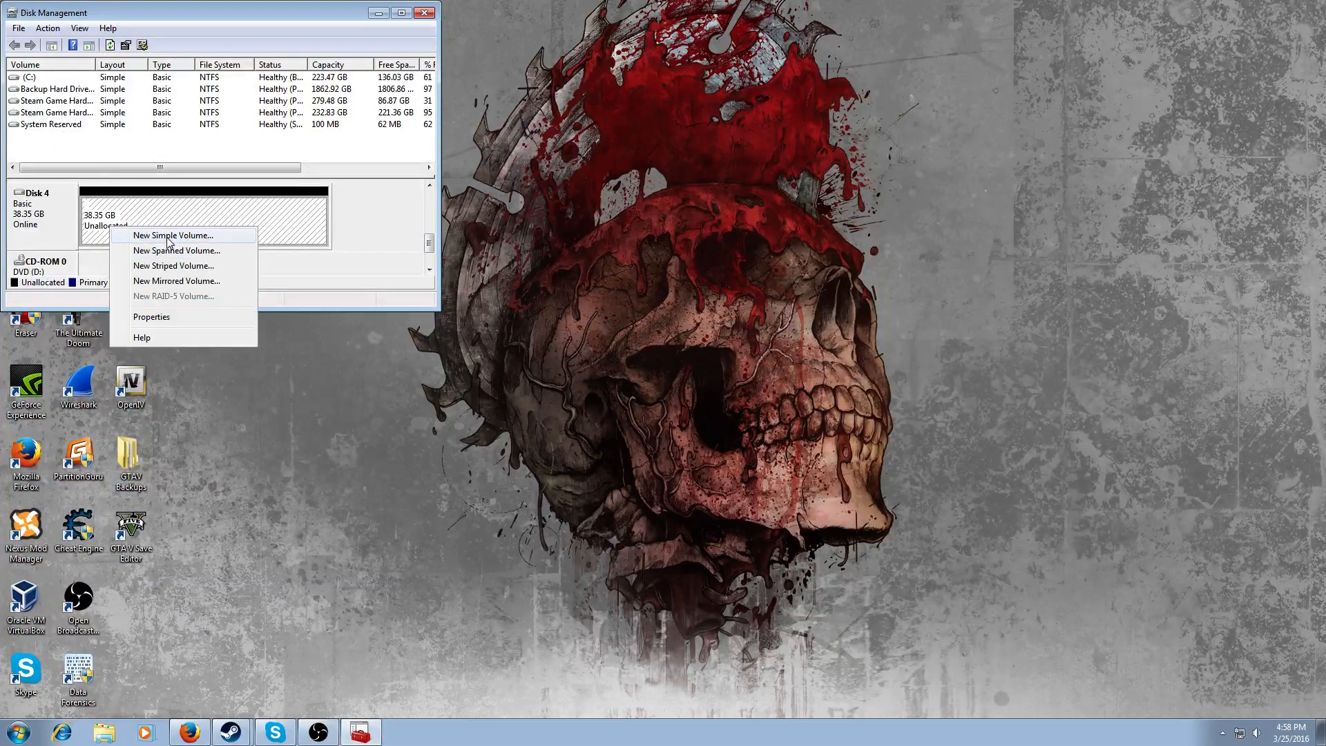
{"action": "left_click", "coordinate": [169, 235]}
{"action": "left_click", "coordinate": [276, 325]}
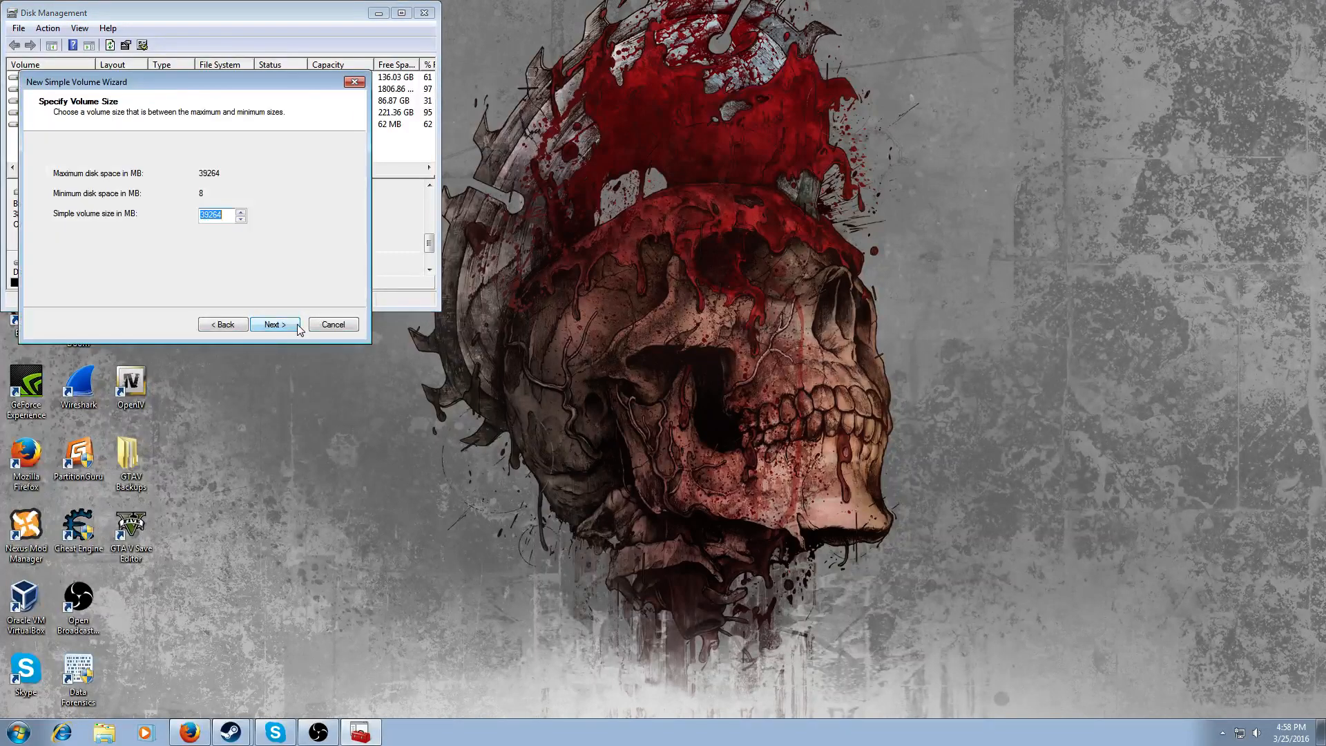
{"action": "left_click", "coordinate": [276, 324]}
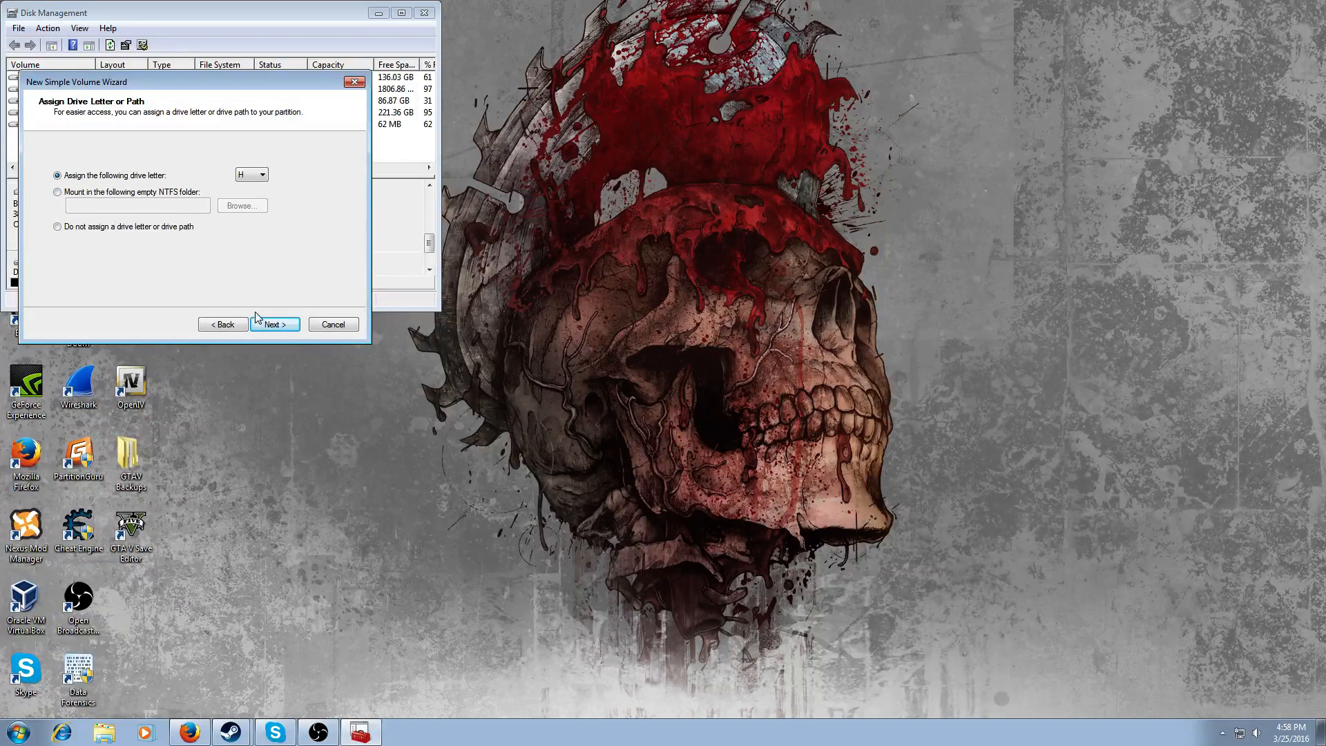
{"action": "left_click", "coordinate": [275, 325]}
Step: Label the volume 'IBM Deskstar', keep NTFS quick format, and finish the wizard
{"action": "left_click_drag", "start_coordinate": [222, 243], "coordinate": [16, 261]}
{"action": "key", "text": "BackSpace"}
{"action": "type", "text": "IBM des"}
{"action": "type", "text": "eskt"}
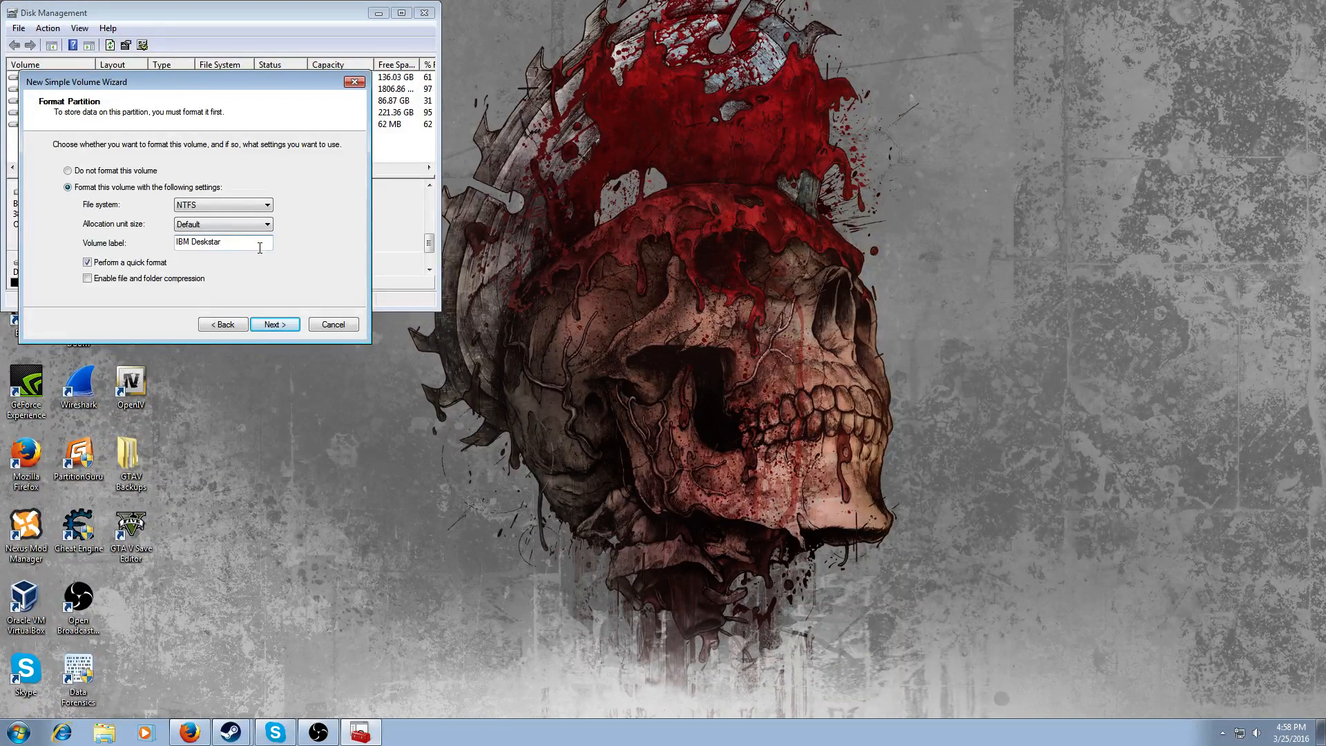
{"action": "left_click", "coordinate": [91, 281]}
{"action": "left_click", "coordinate": [280, 329]}
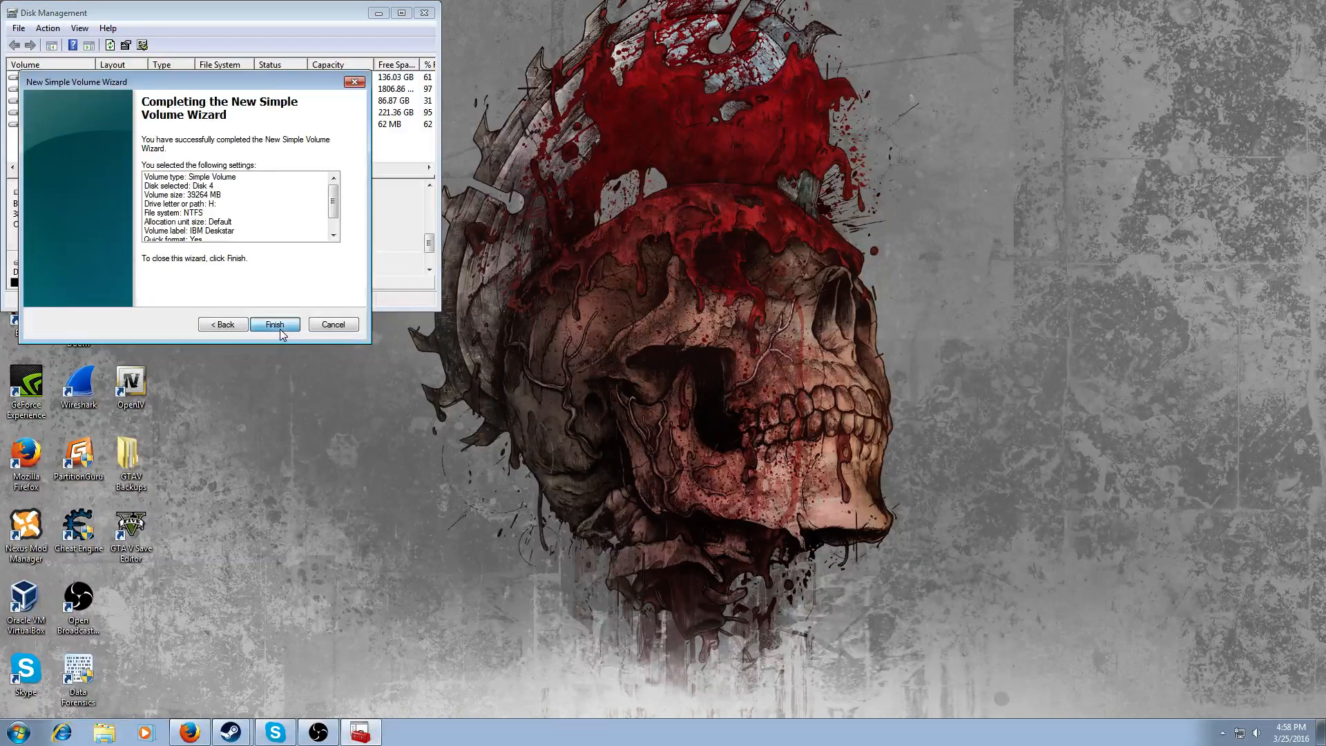
{"action": "left_click", "coordinate": [279, 324]}
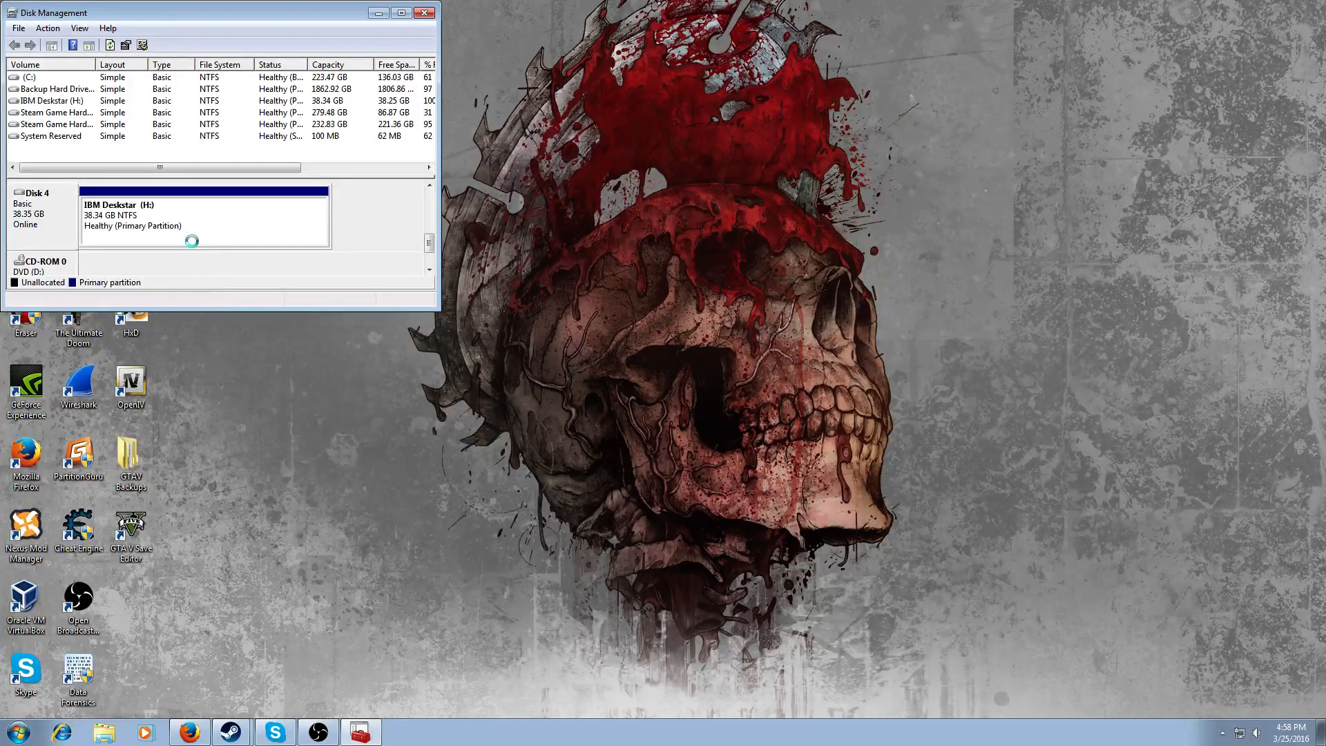
Step: Close Disk Management, relaunch Active@ Disk Editor, and open IBM Deskstar (H:) as hex
{"action": "left_click", "coordinate": [424, 12]}
{"action": "left_click", "coordinate": [83, 675]}
{"action": "double_click", "coordinate": [83, 677]}
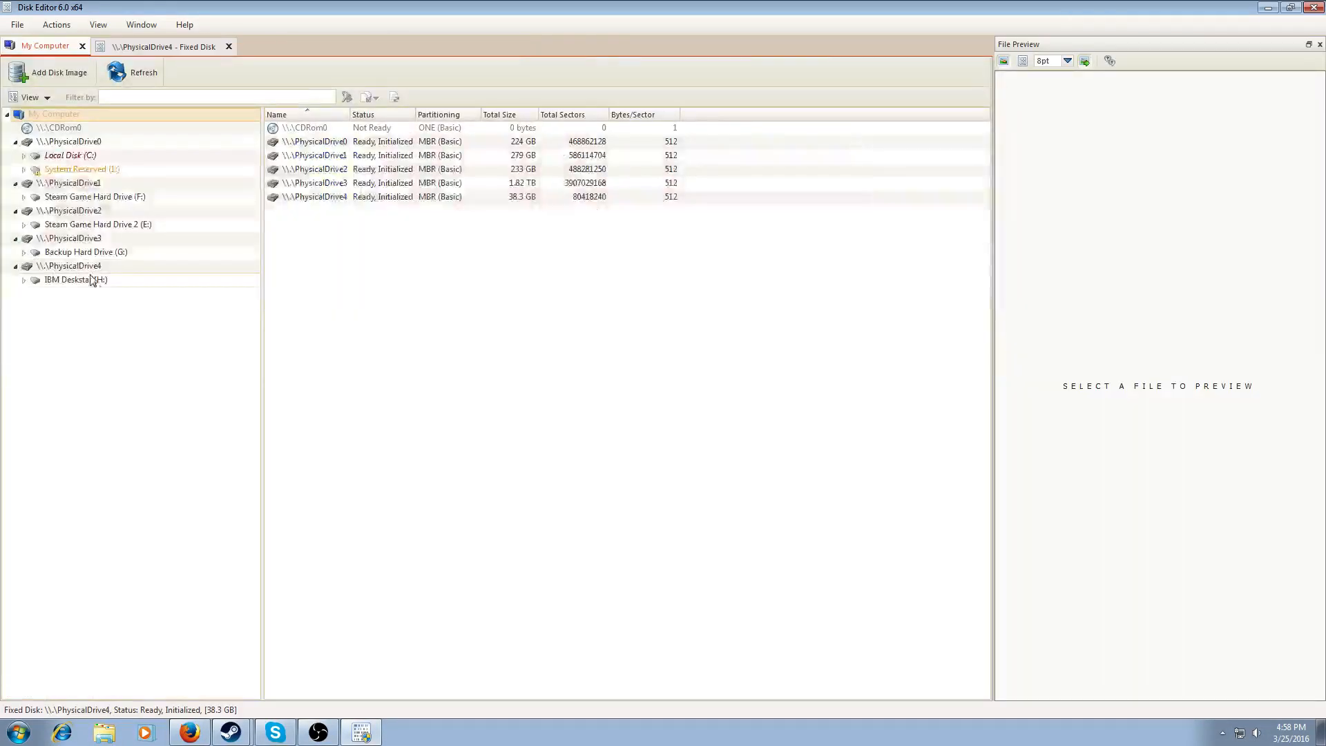
{"action": "left_click", "coordinate": [94, 279]}
{"action": "left_click", "coordinate": [325, 69]}
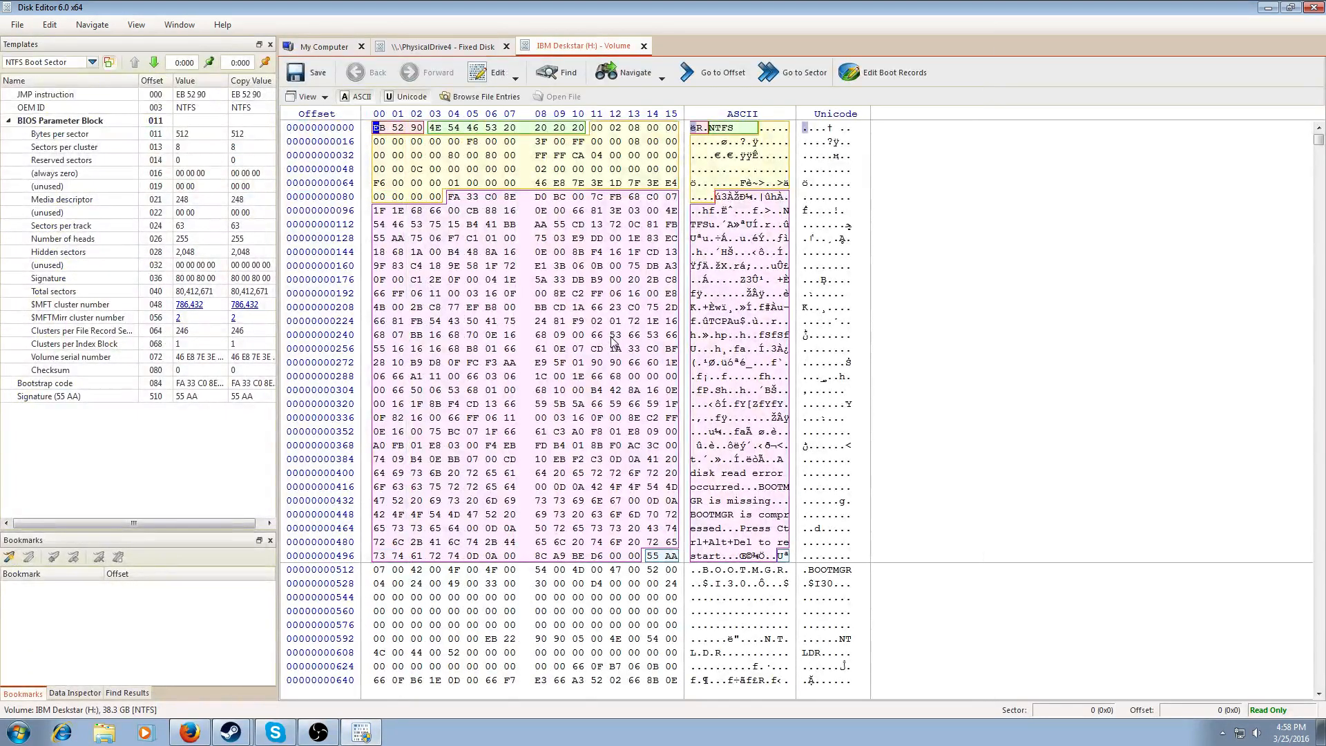
Step: Scroll through the H: volume's hex data and decoded NTFS boot sector
{"action": "scroll", "coordinate": [736, 321], "scroll_direction": "down", "scroll_amount": 1}
{"action": "scroll", "coordinate": [736, 321], "scroll_direction": "down", "scroll_amount": 20}
{"action": "scroll", "coordinate": [736, 321], "scroll_direction": "down", "scroll_amount": 20}
{"action": "scroll", "coordinate": [736, 321], "scroll_direction": "down", "scroll_amount": 20}
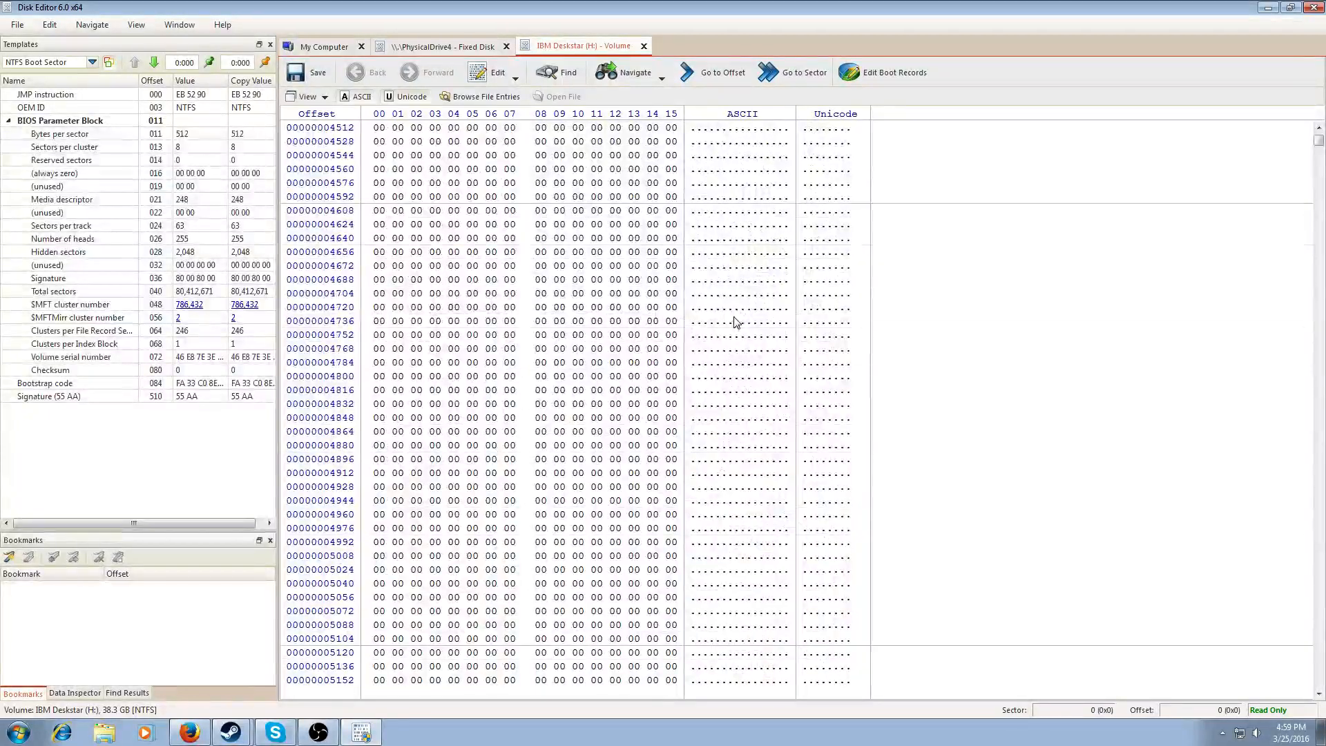
{"action": "mouse_move", "coordinate": [1318, 140]}
{"action": "left_mouse_down"}
{"action": "mouse_move", "coordinate": [1305, 185]}
{"action": "mouse_move", "coordinate": [1318, 683]}
{"action": "mouse_move", "coordinate": [1305, 429]}
{"action": "mouse_move", "coordinate": [1318, 199]}
{"action": "mouse_move", "coordinate": [1300, 165]}
{"action": "mouse_move", "coordinate": [1299, 196]}
{"action": "mouse_move", "coordinate": [1296, 125]}
{"action": "left_mouse_up"}
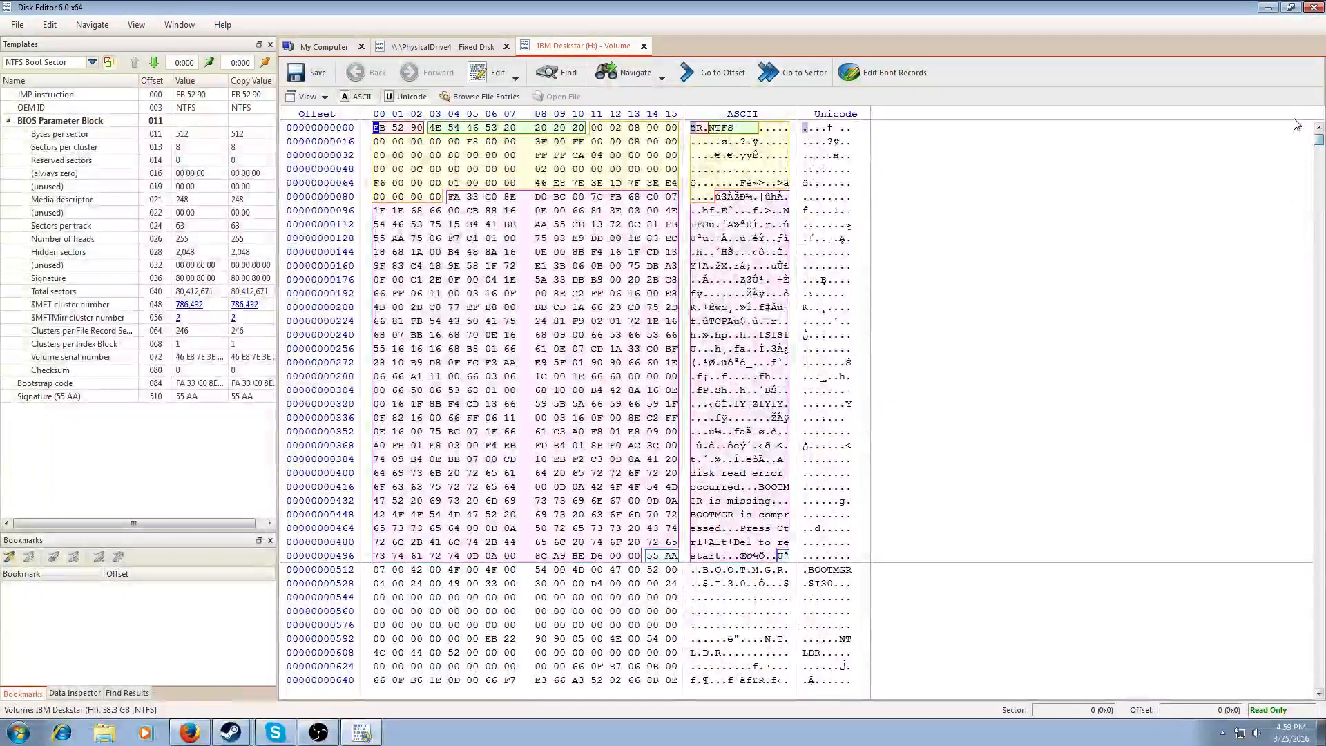
{"action": "scroll", "coordinate": [1012, 433], "scroll_direction": "down", "scroll_amount": 6}
{"action": "scroll", "coordinate": [1011, 434], "scroll_direction": "down", "scroll_amount": 15}
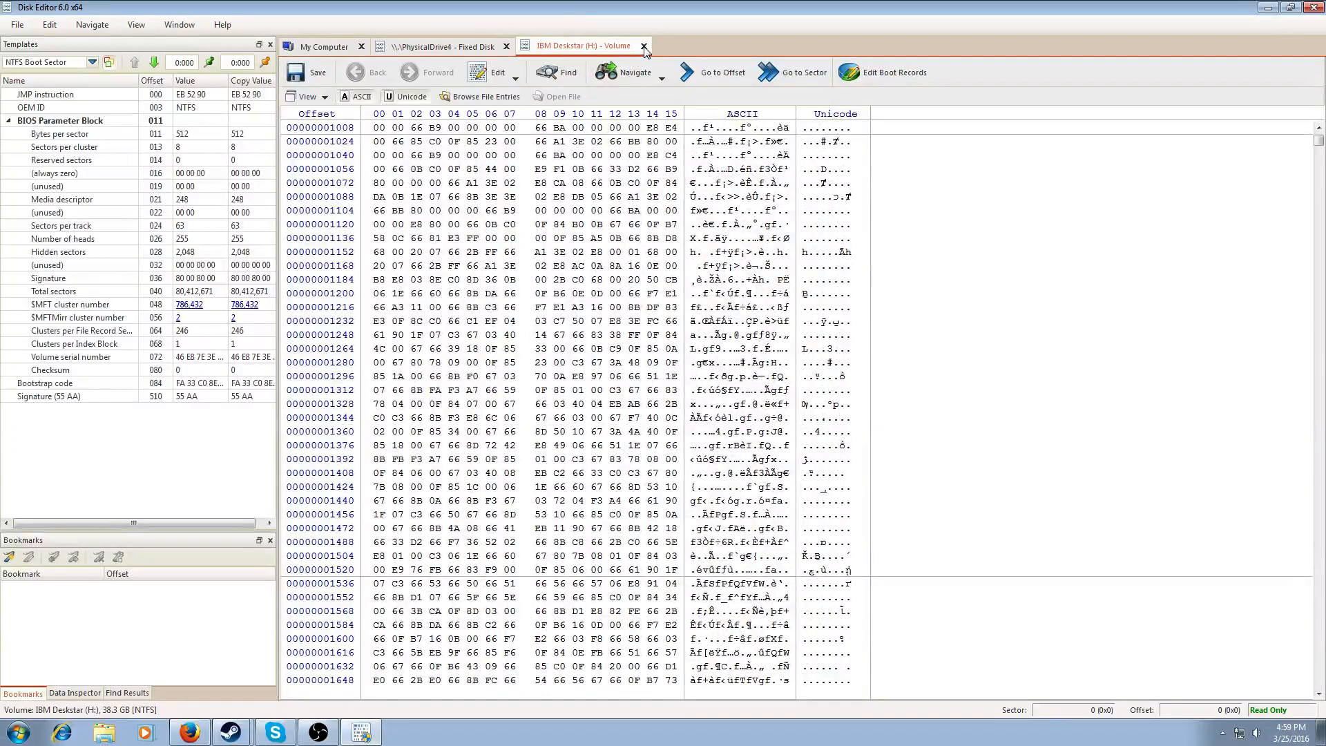
Step: Close both tabs, reopen IBM Deskstar (H:) and apply the Master Boot Record template
{"action": "left_click", "coordinate": [643, 46]}
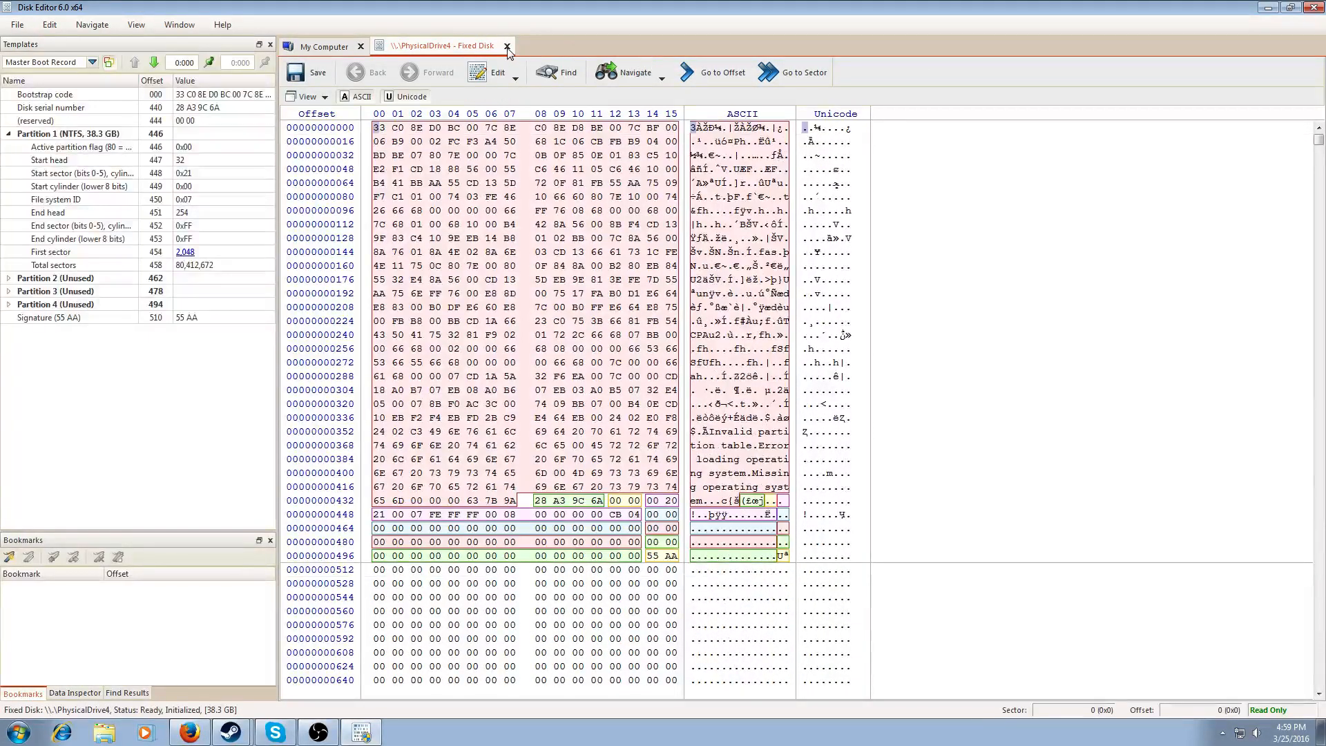
{"action": "left_click", "coordinate": [506, 47]}
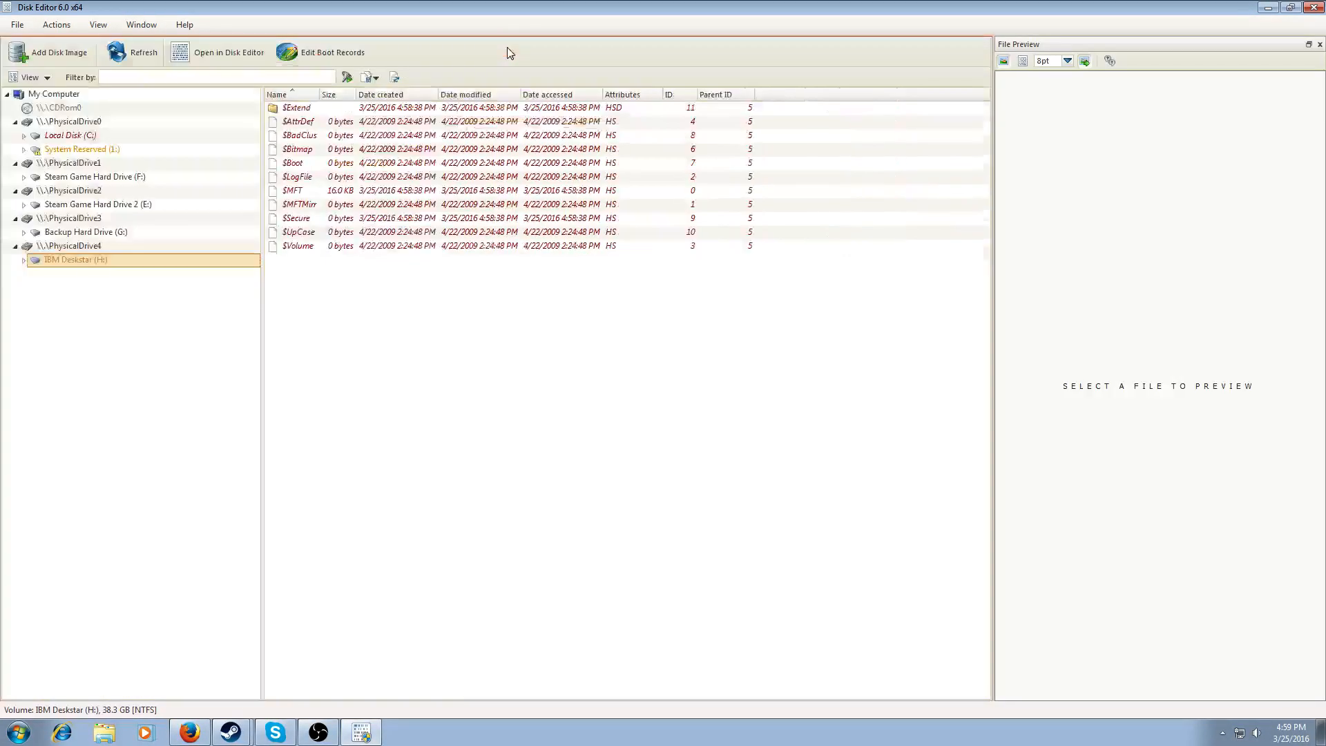
{"action": "right_click", "coordinate": [127, 263]}
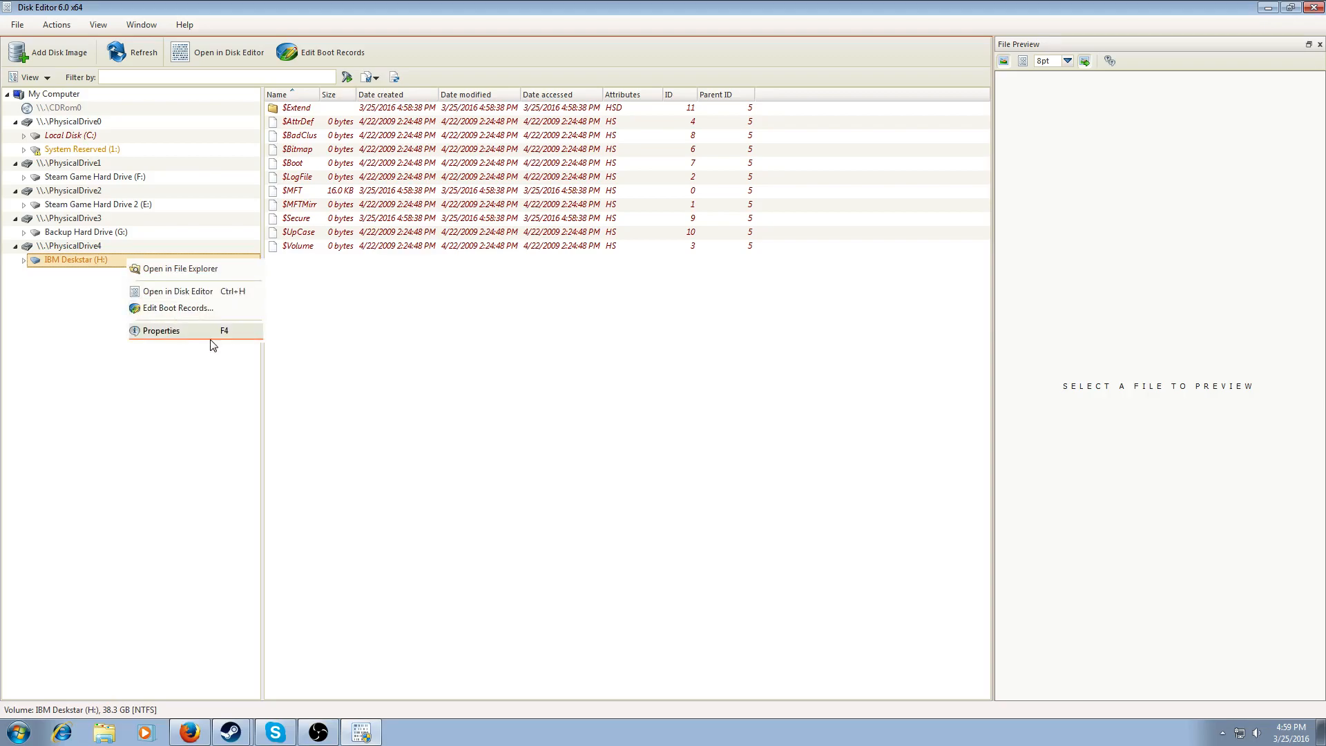
{"action": "left_click", "coordinate": [183, 289]}
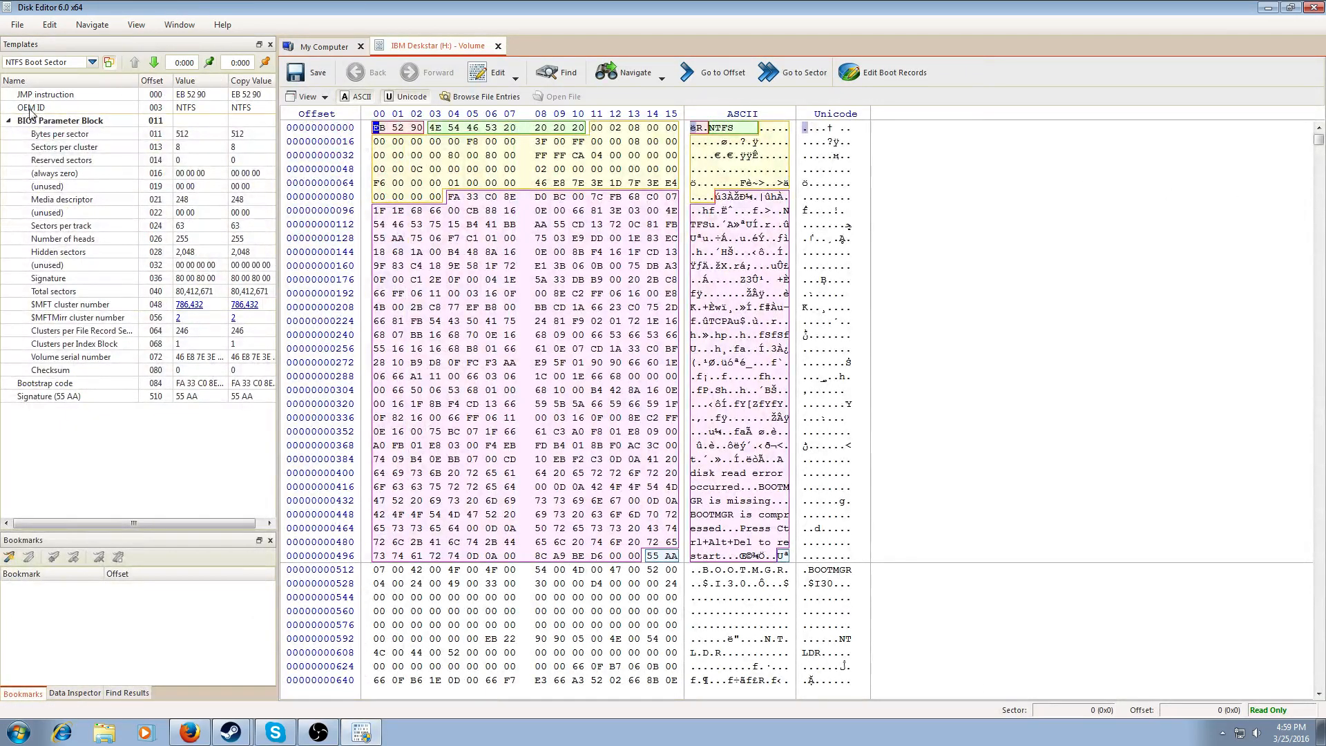
{"action": "left_click", "coordinate": [69, 62]}
{"action": "left_click", "coordinate": [62, 109]}
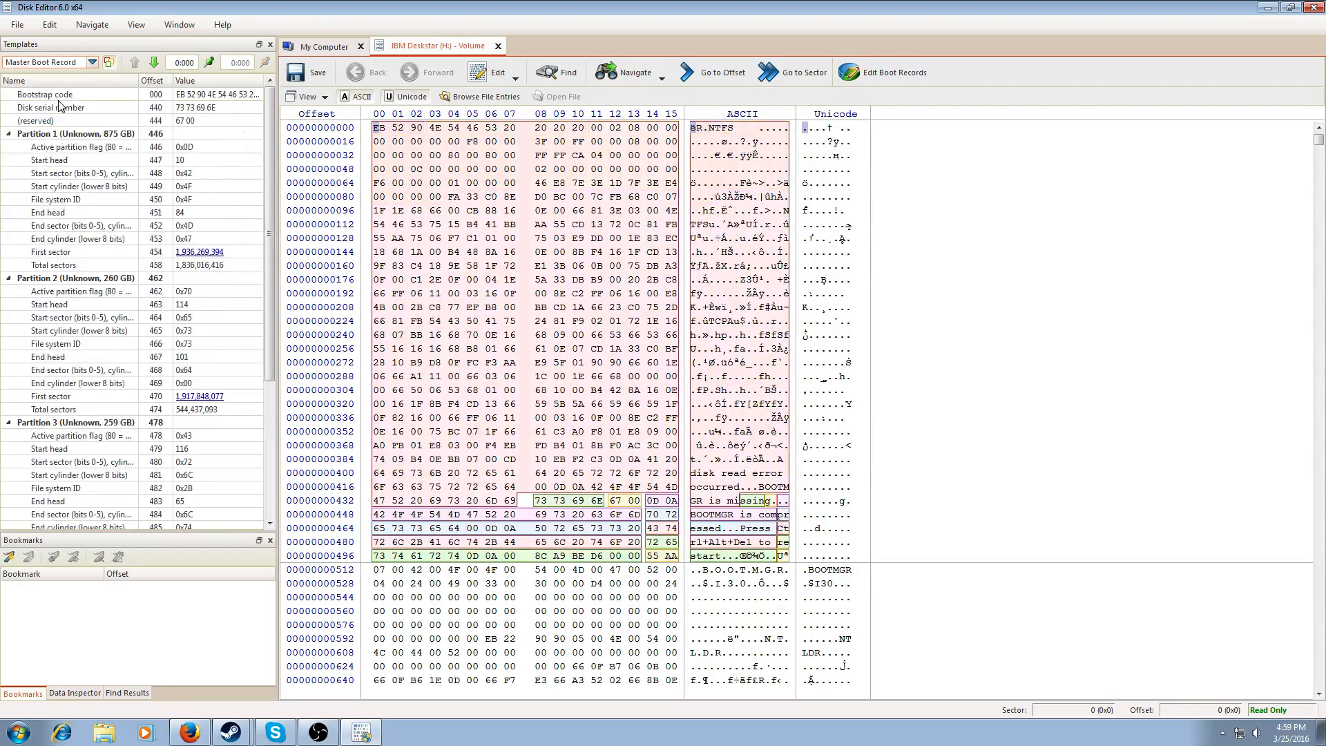
Step: Scroll the MBR-decoded sector, close the hex view, and exit Active@ Disk Editor
{"action": "scroll", "coordinate": [600, 304], "scroll_direction": "down", "scroll_amount": 10}
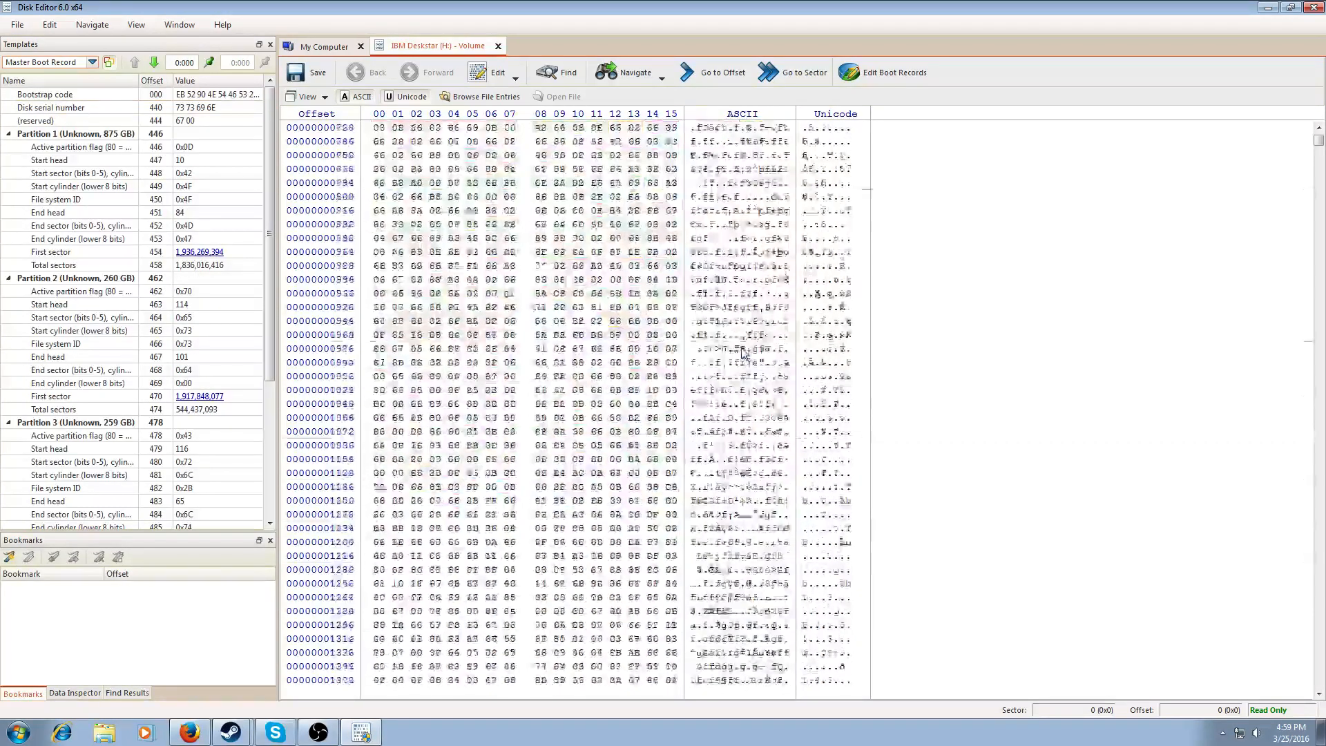
{"action": "scroll", "coordinate": [744, 352], "scroll_direction": "up", "scroll_amount": 6}
{"action": "scroll", "coordinate": [744, 352], "scroll_direction": "up", "scroll_amount": 5}
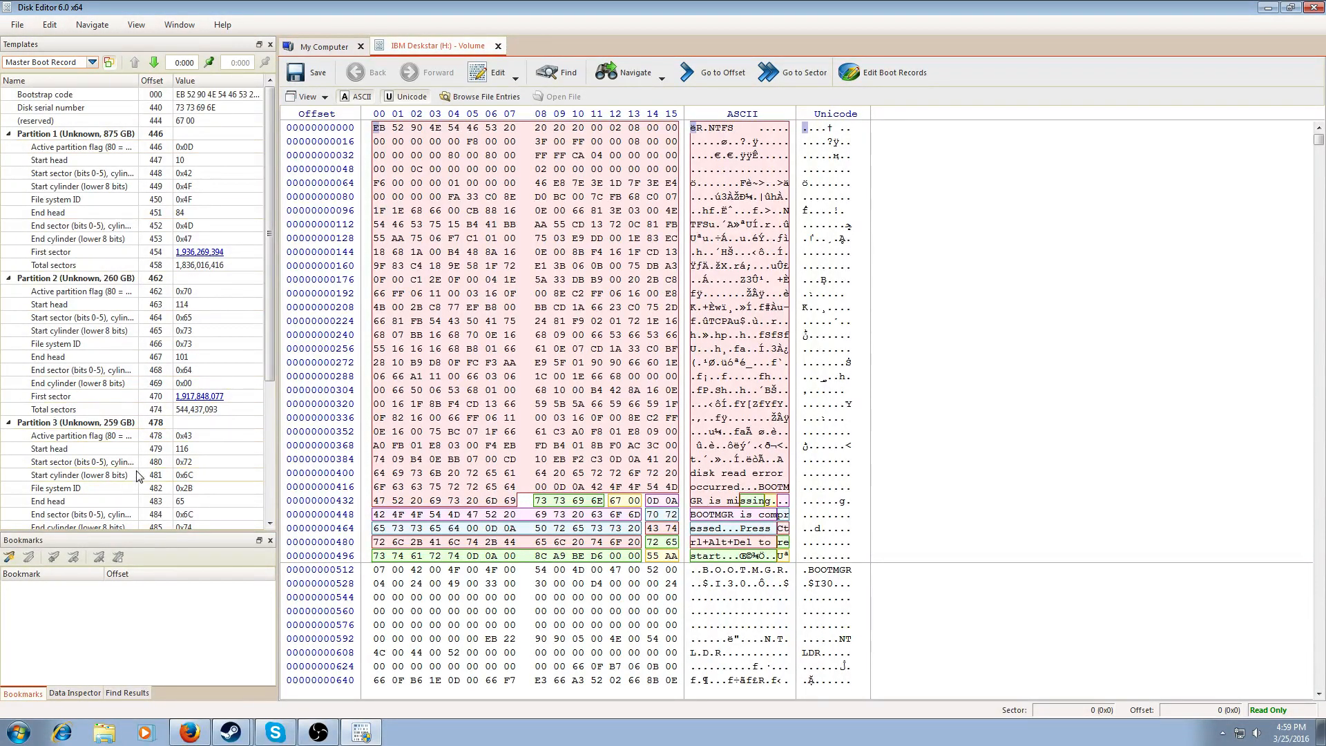
{"action": "scroll", "coordinate": [133, 462], "scroll_direction": "down", "scroll_amount": 4}
{"action": "scroll", "coordinate": [134, 463], "scroll_direction": "up", "scroll_amount": 4}
{"action": "left_click", "coordinate": [498, 46]}
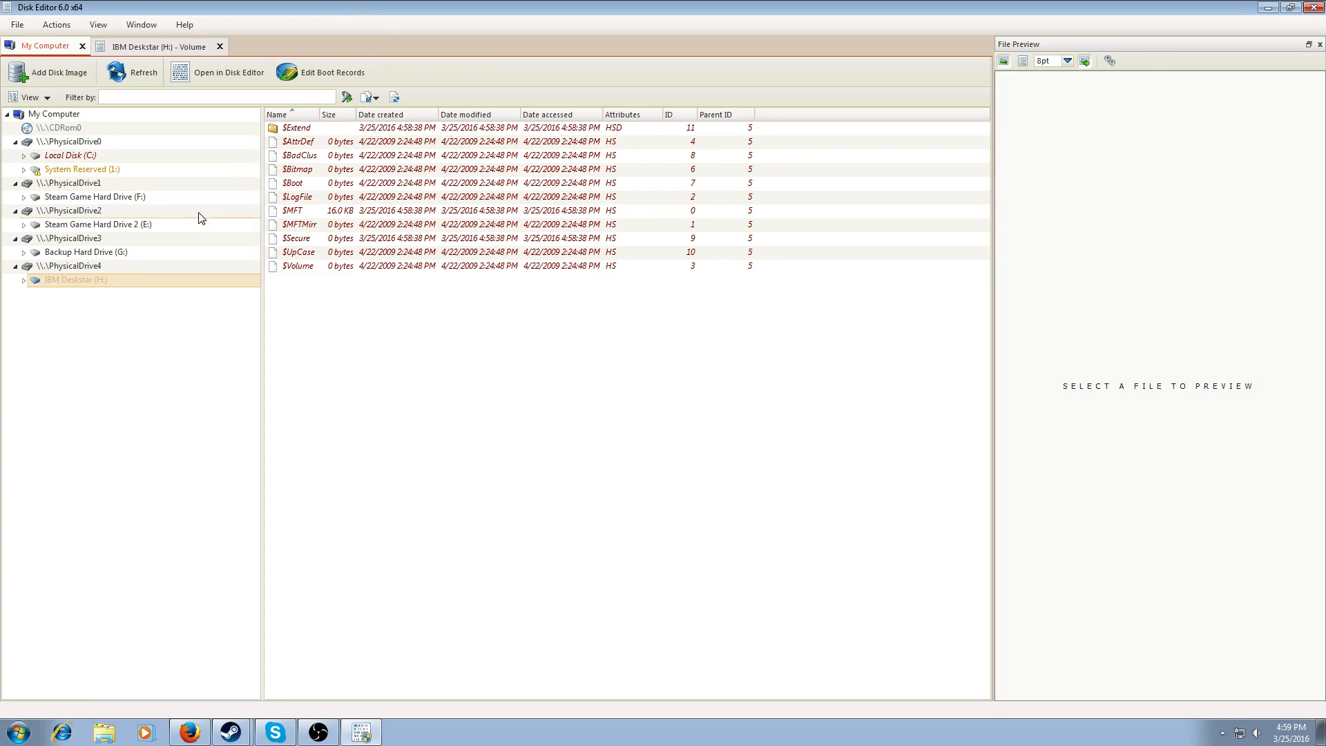
{"action": "left_click", "coordinate": [185, 49]}
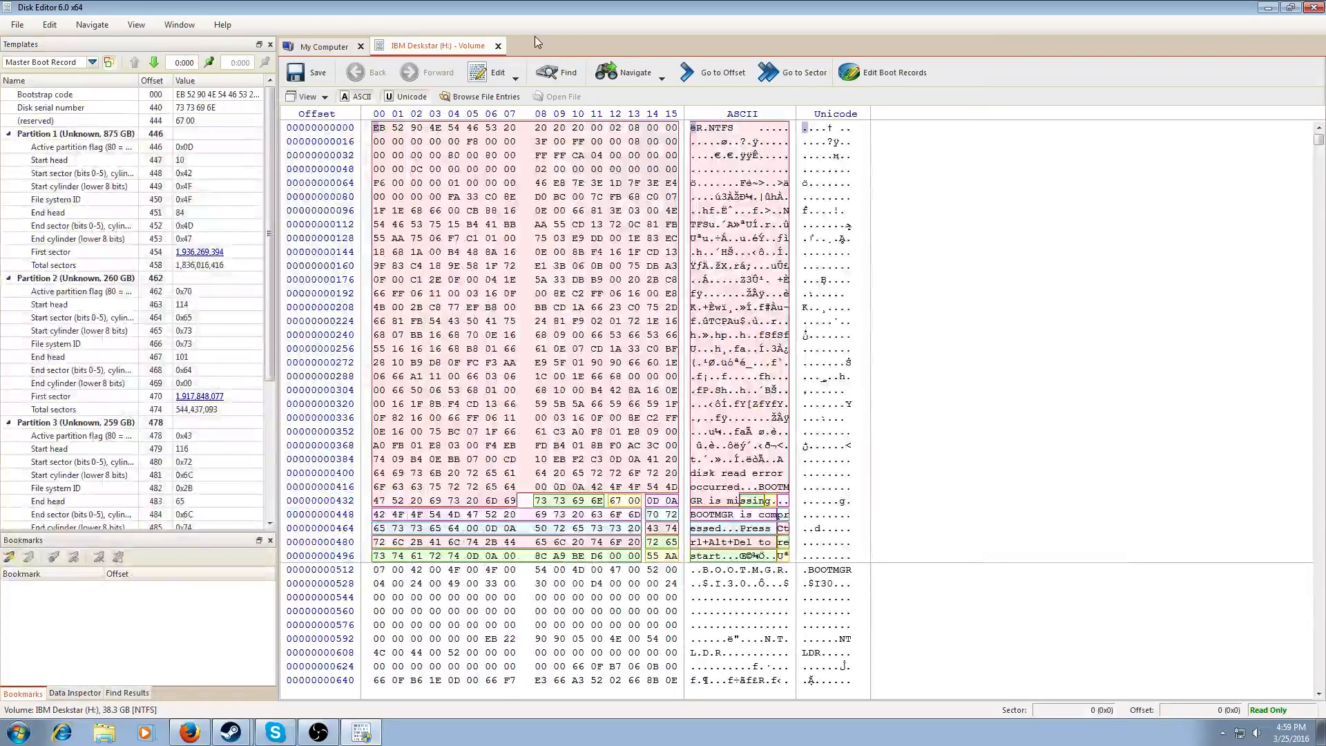
{"action": "left_click", "coordinate": [499, 47]}
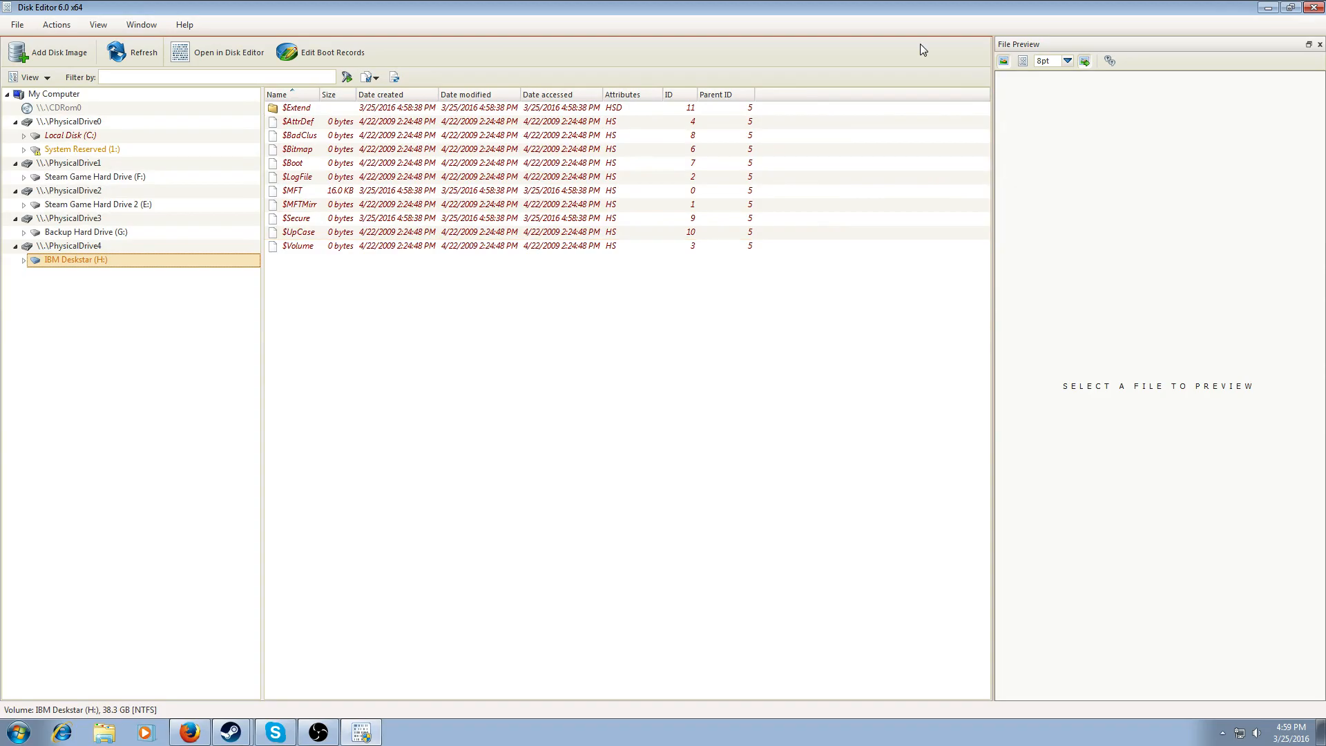
{"action": "left_click", "coordinate": [1313, 7]}
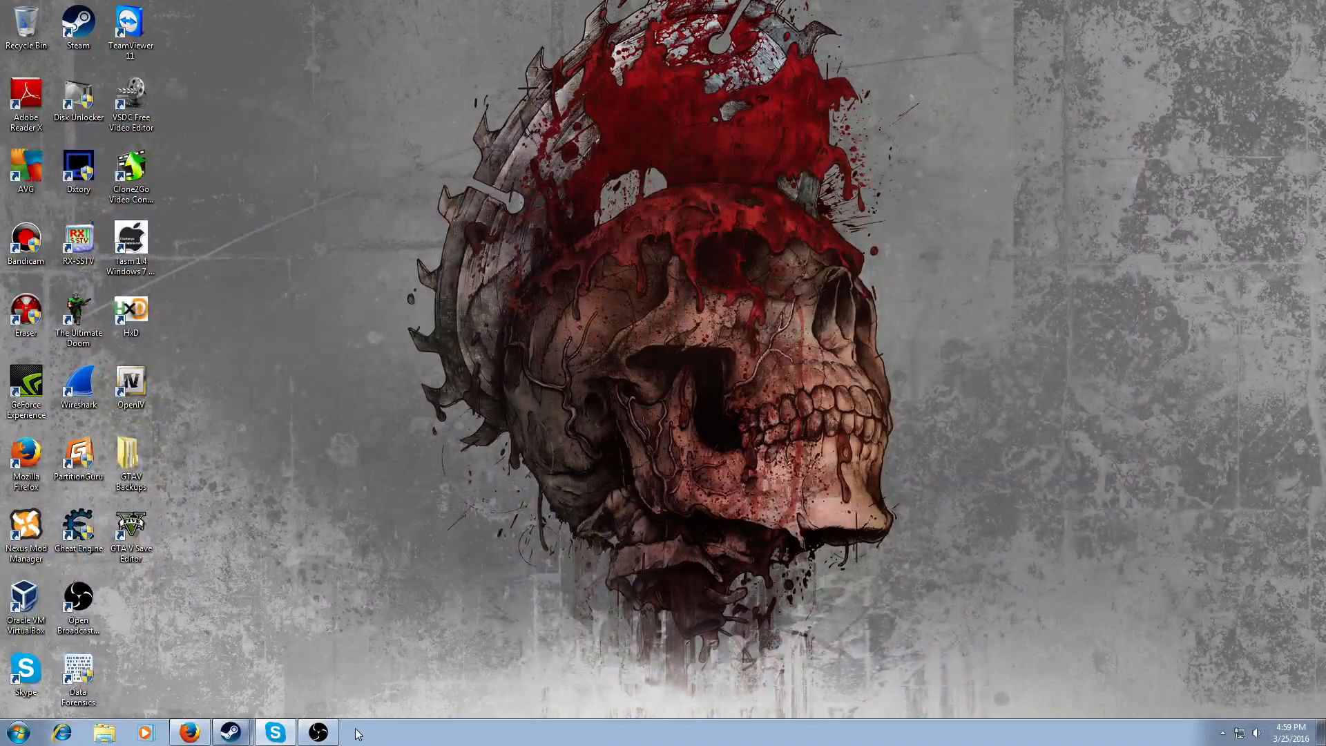
Step: Open the Data Forensics shortcut's file location (the Active@ Disk Editor folder), then return to the YouTube dashboard in Firefox
{"action": "left_click", "coordinate": [318, 733]}
{"action": "left_click", "coordinate": [319, 733]}
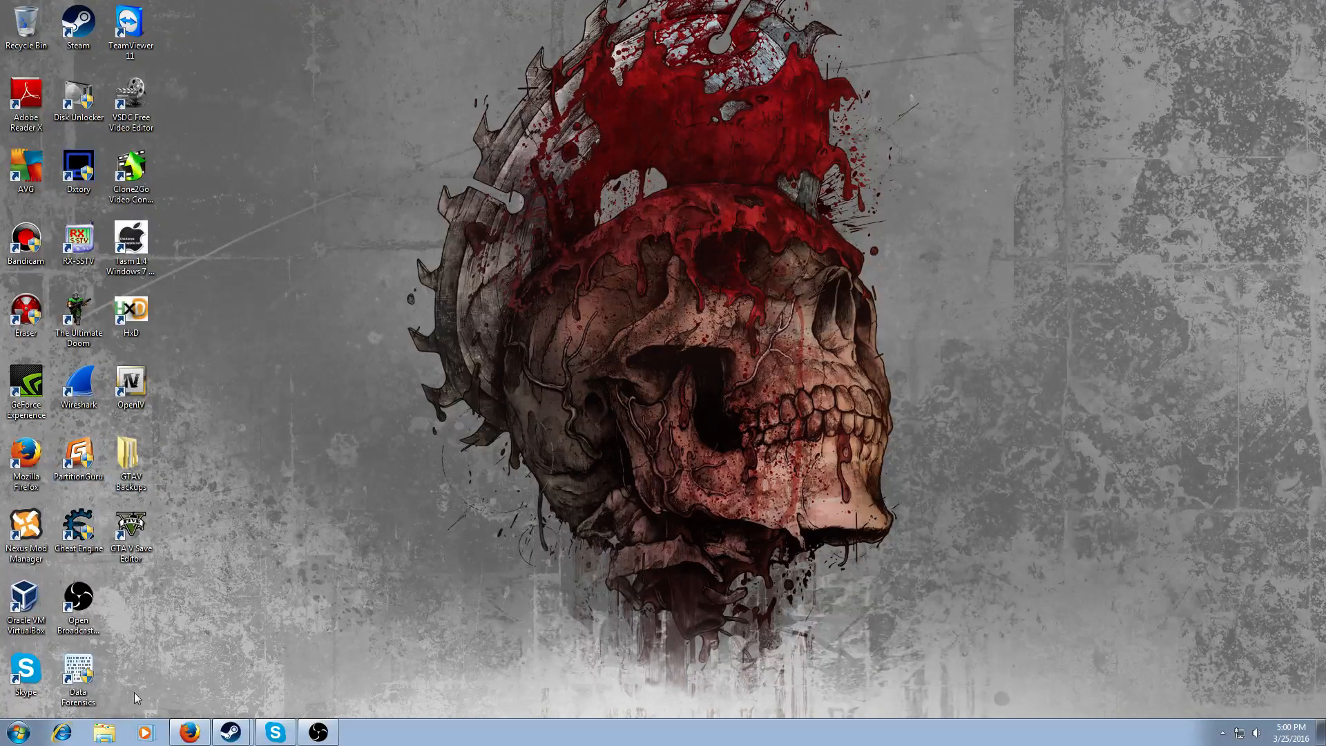
{"action": "right_click", "coordinate": [94, 671]}
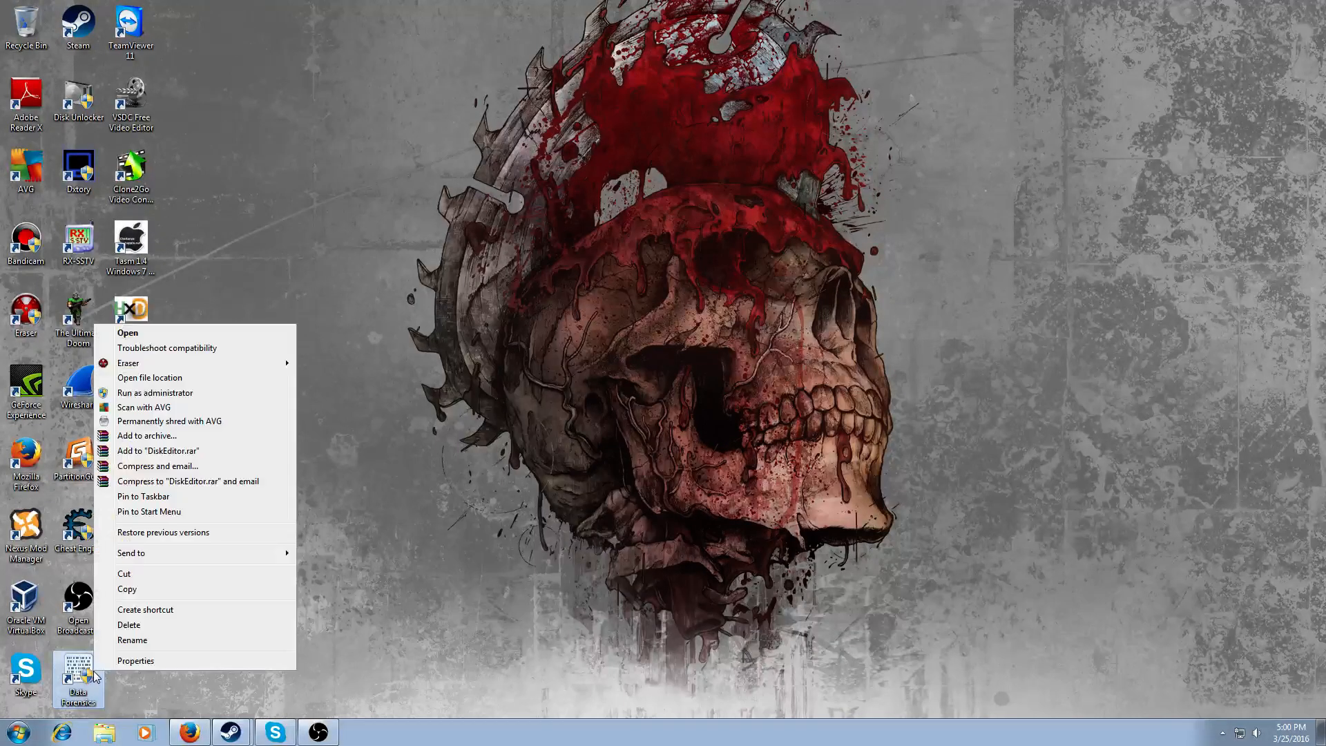
{"action": "left_click", "coordinate": [155, 378]}
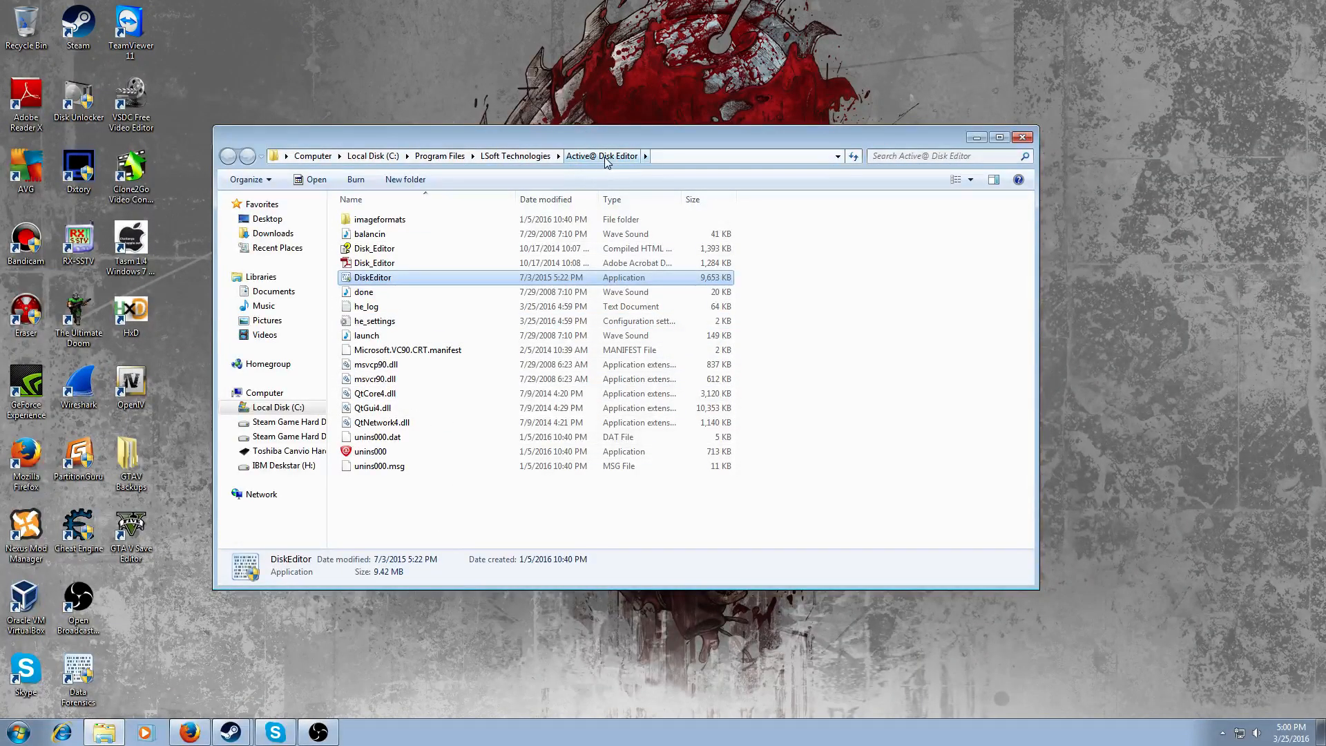
{"action": "left_click", "coordinate": [190, 733]}
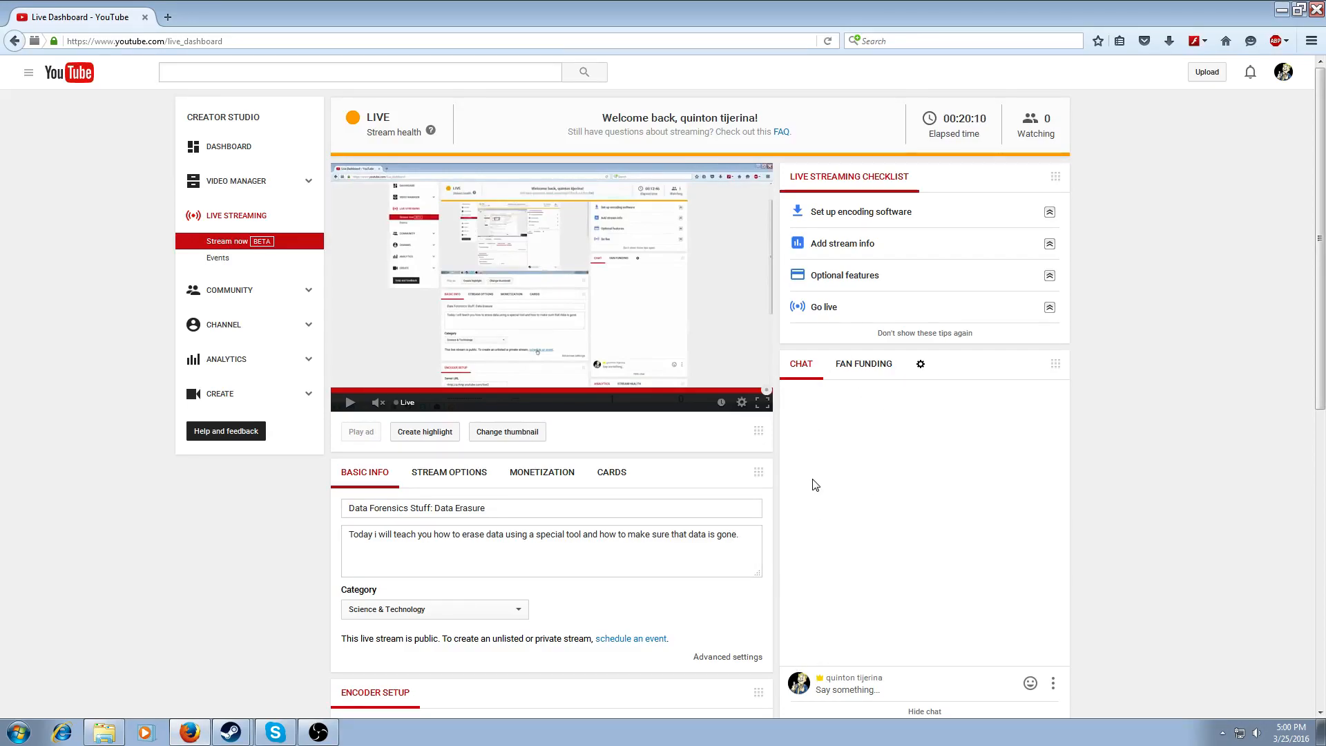
Step: Send 'Active @ Disk Editor' as a chat message on the live stream
{"action": "scroll", "coordinate": [812, 483], "scroll_direction": "down", "scroll_amount": 4}
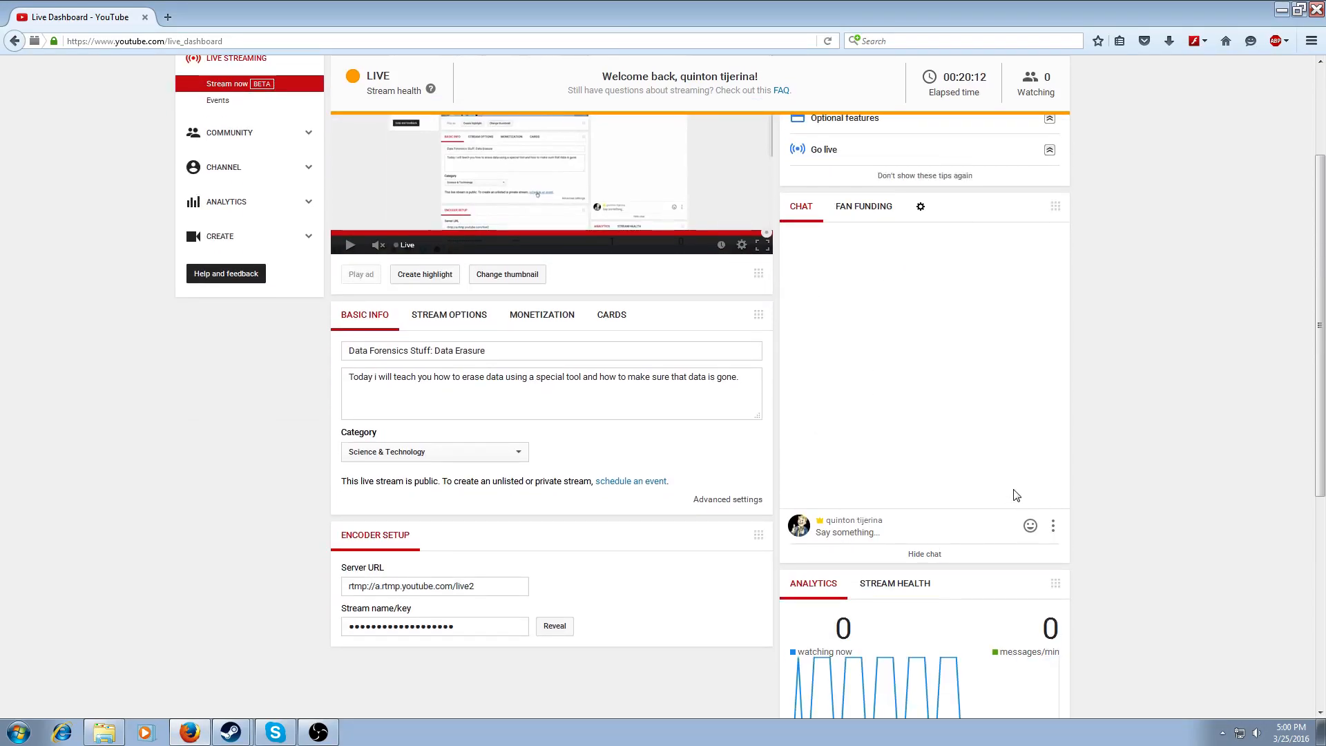
{"action": "left_click", "coordinate": [911, 527]}
{"action": "type", "text": "ACTIVE"}
{"action": "key", "text": "BackSpace"}
{"action": "key", "text": "BackSpace"}
{"action": "key", "text": "BackSpace"}
{"action": "key", "text": "BackSpace"}
{"action": "type", "text": "ACtiv"}
{"action": "key", "text": "BackSpace"}
{"action": "key", "text": "BackSpace"}
{"action": "key", "text": "BackSpace"}
{"action": "key", "text": "BackSpace"}
{"action": "type", "text": "ct"}
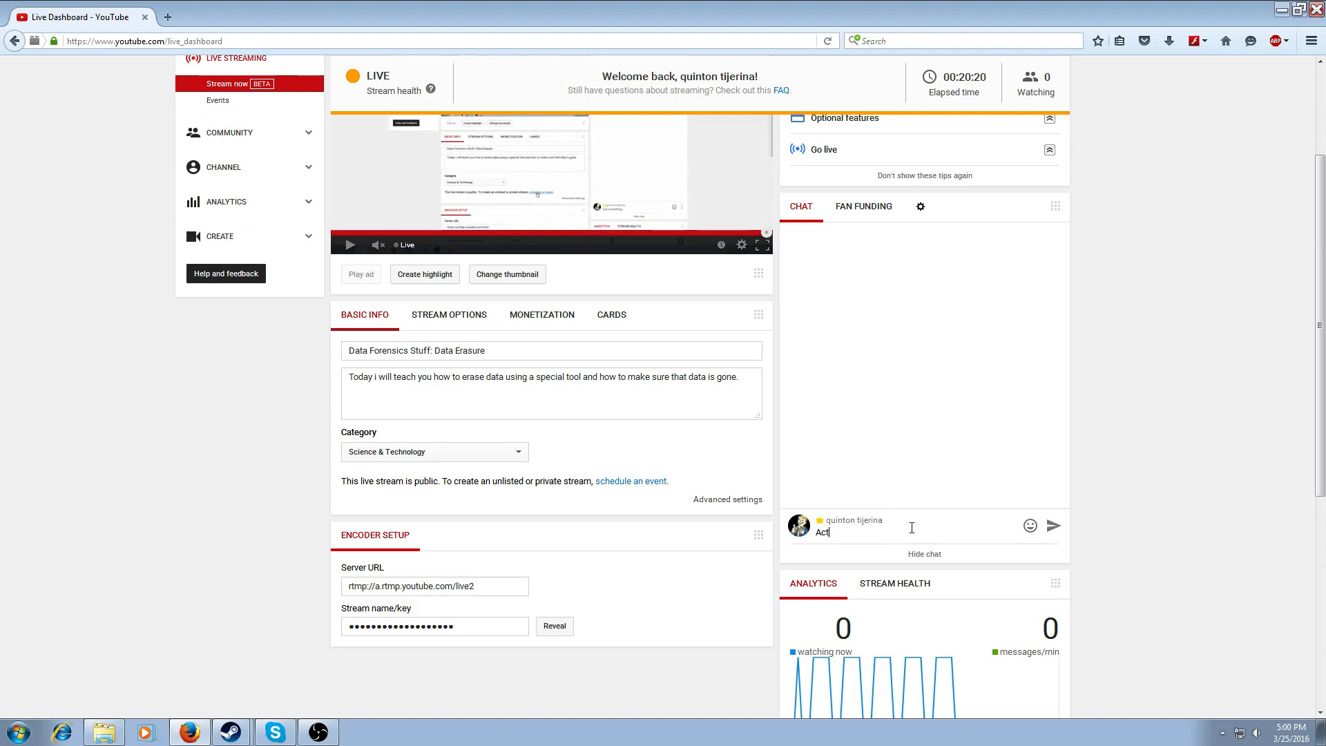
{"action": "type", "text": "ive @ Disk Editor"}
{"action": "key", "text": "Return"}
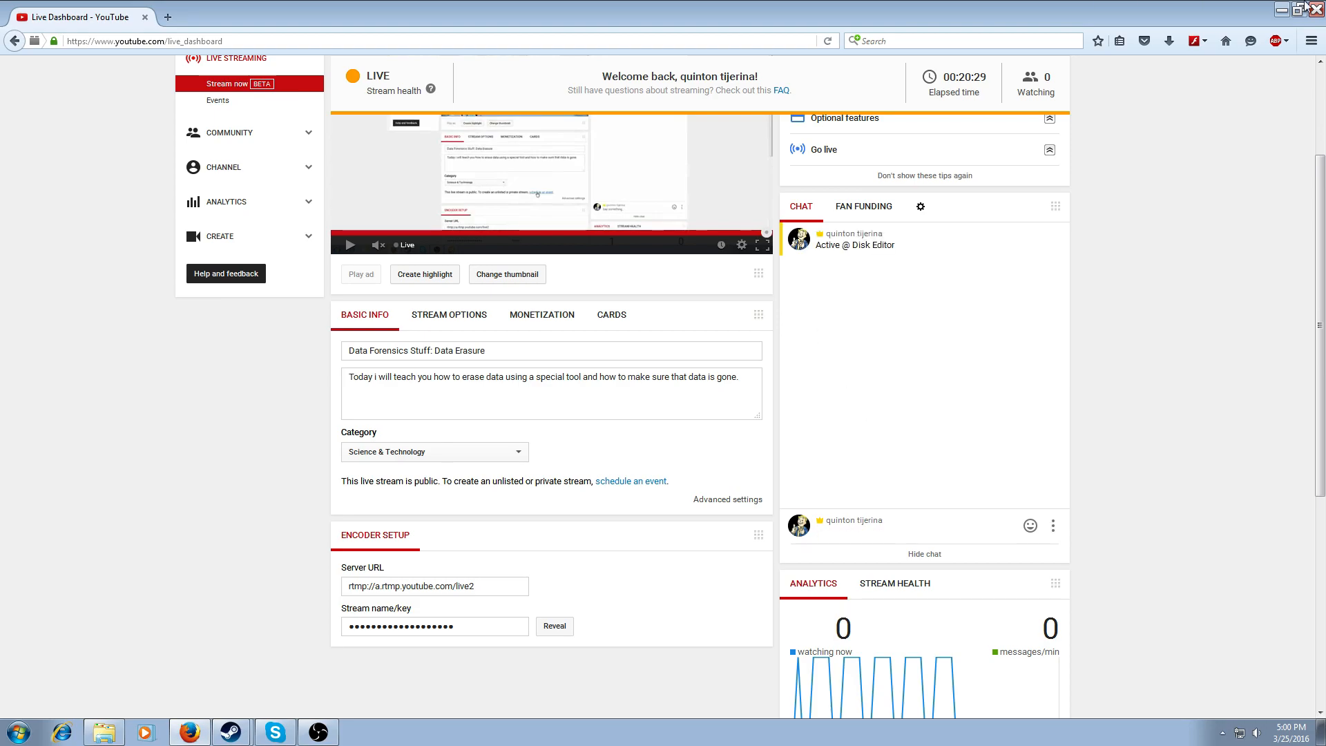
{"action": "scroll", "coordinate": [1100, 259], "scroll_direction": "up", "scroll_amount": 3}
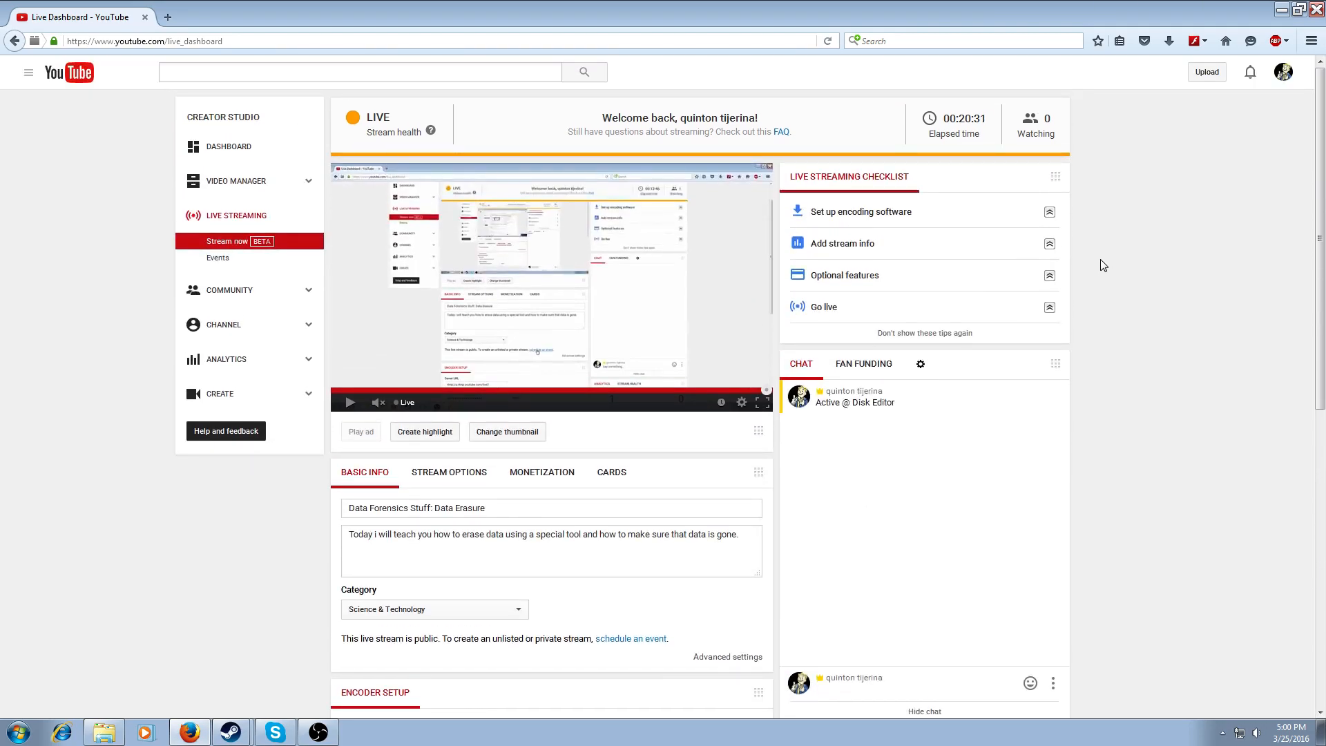
Step: Minimize Firefox and close the Active@ Disk Editor folder window, leaving the desktop visible
{"action": "left_click", "coordinate": [1278, 9]}
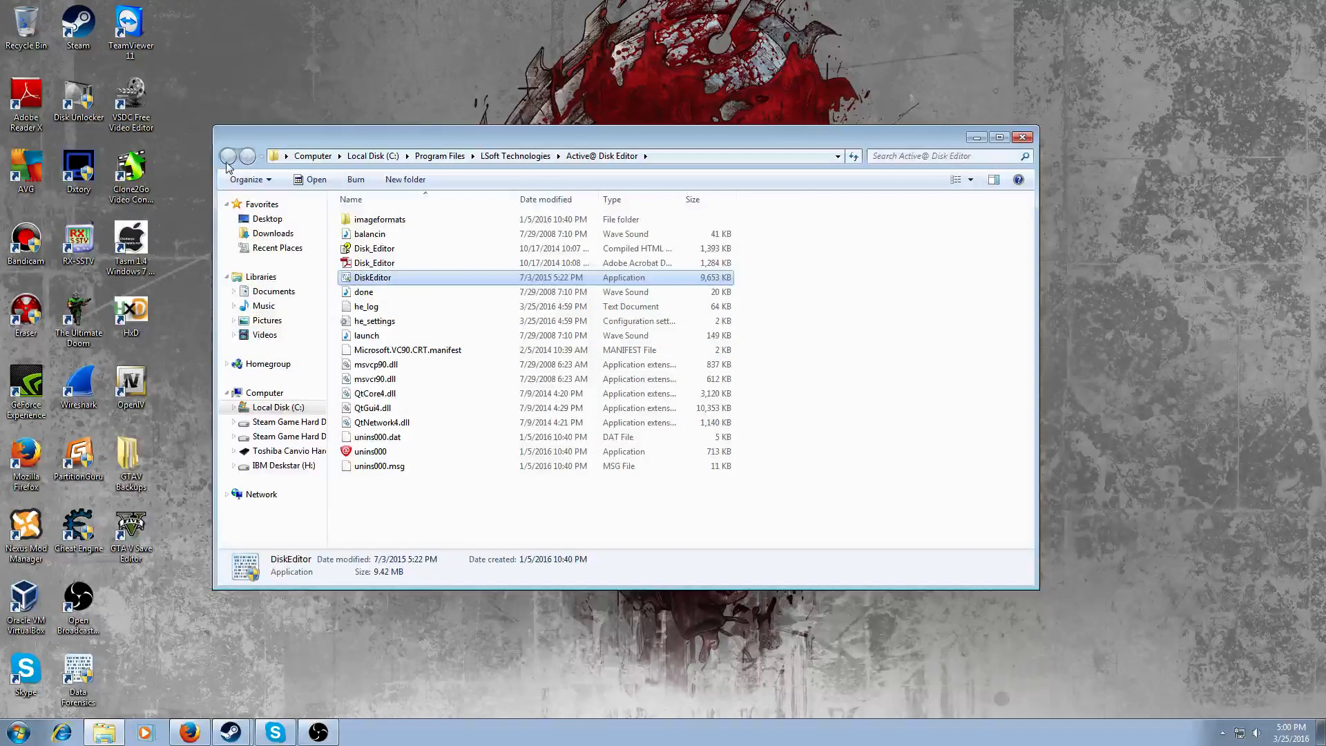
{"action": "left_click", "coordinate": [1022, 138]}
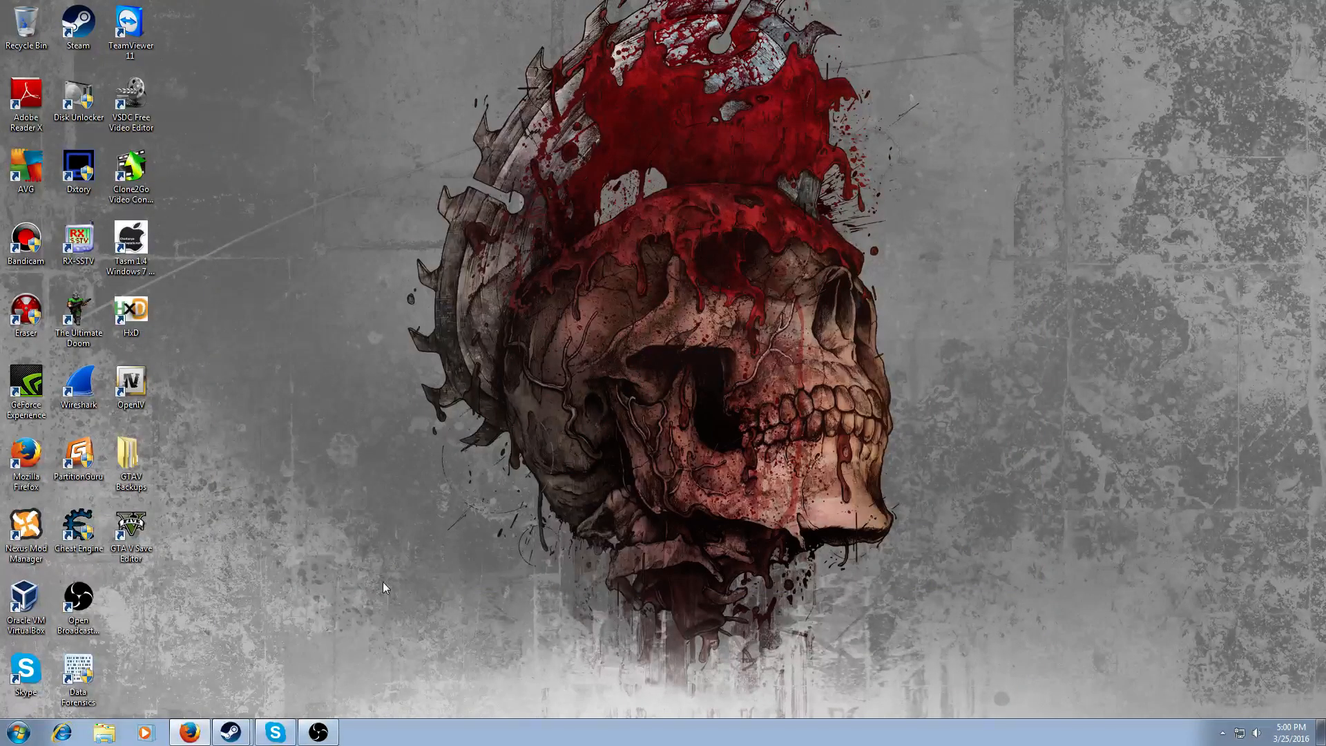